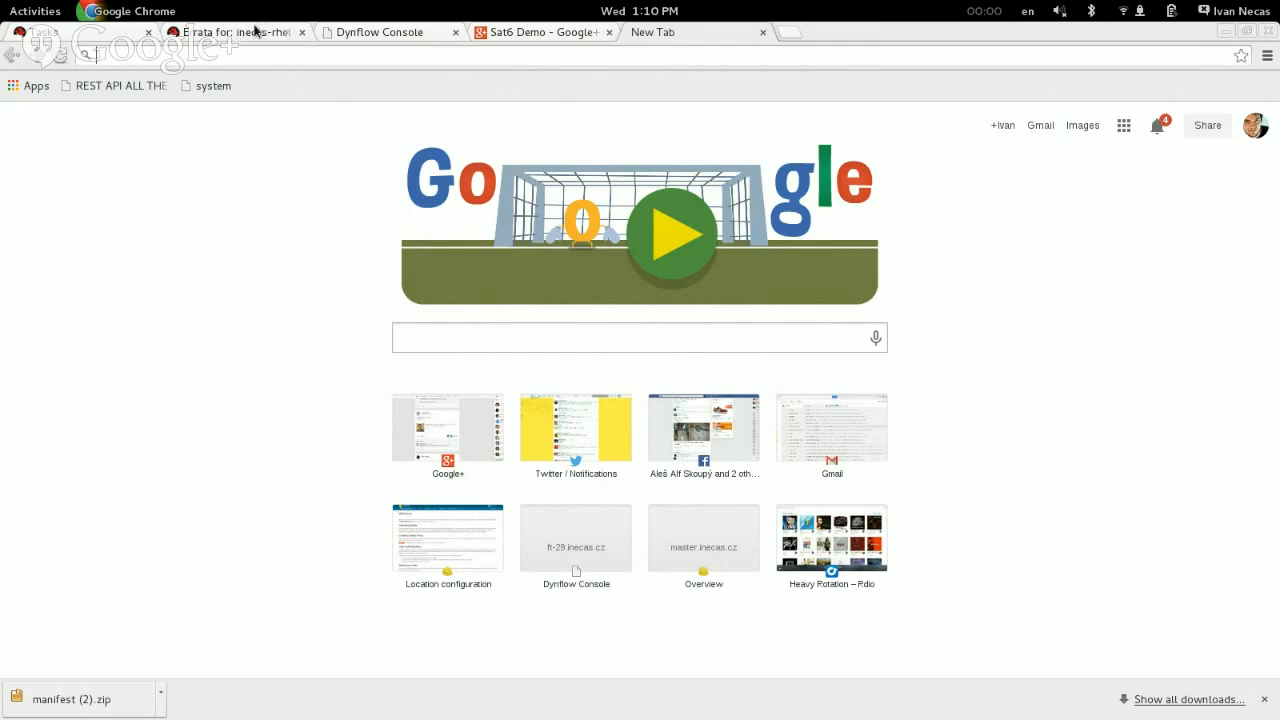
# Step: Open the Red Hat Satellite Overview page at the server's base address
pyautogui.click(251, 37)
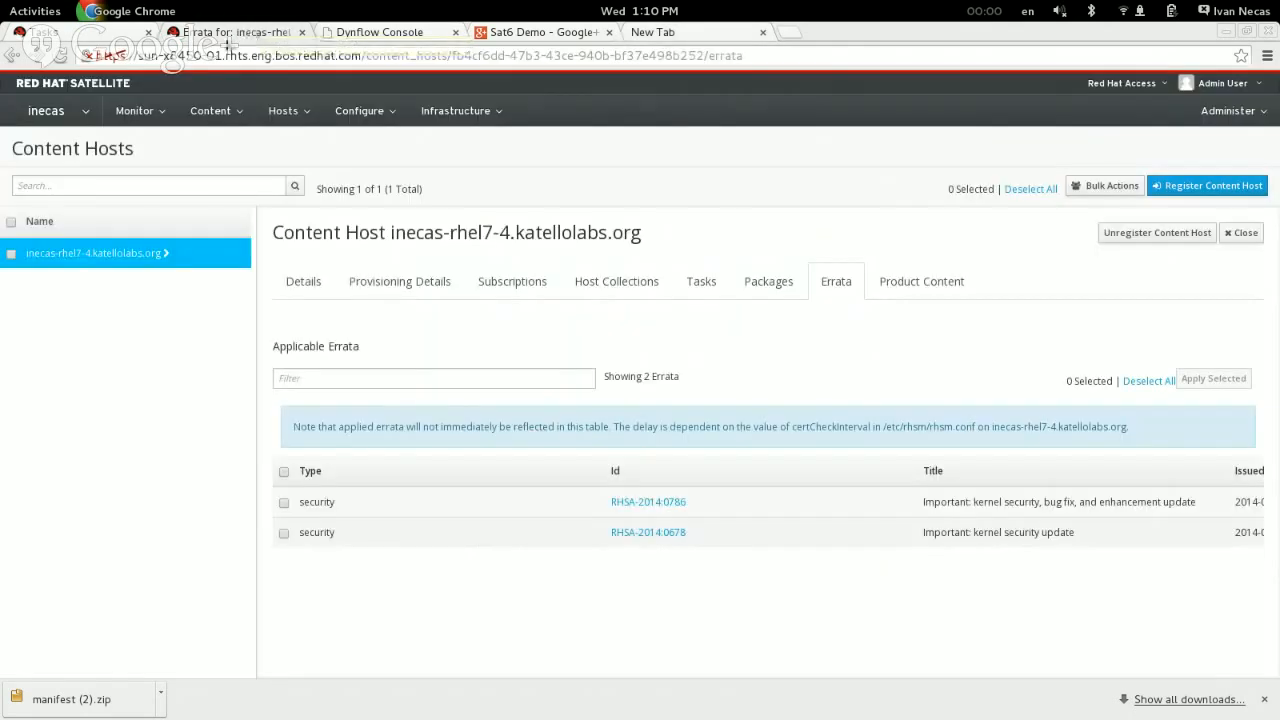
pyautogui.moveTo(361, 60); pyautogui.dragTo(845, 76)
pyautogui.press('BackSpace')
pyautogui.press('Return')
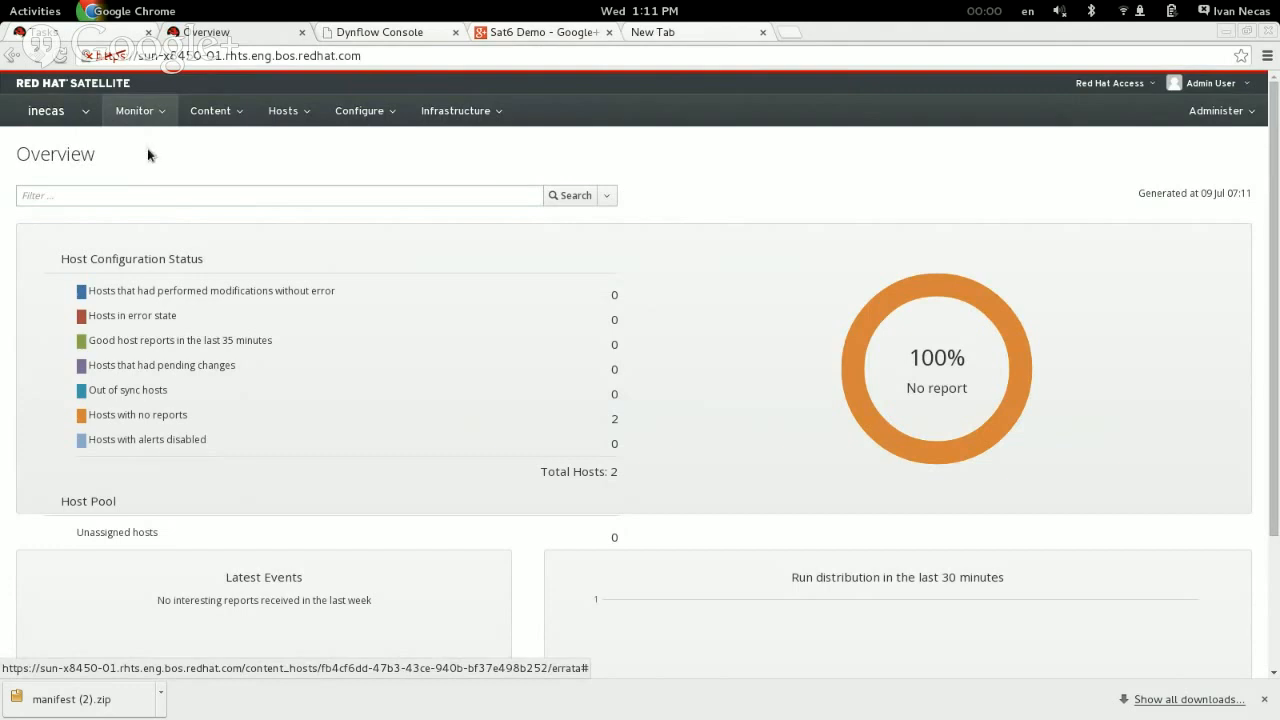
# Step: Create a new organization named demo, leaving its label and description empty
pyautogui.click(70, 120)
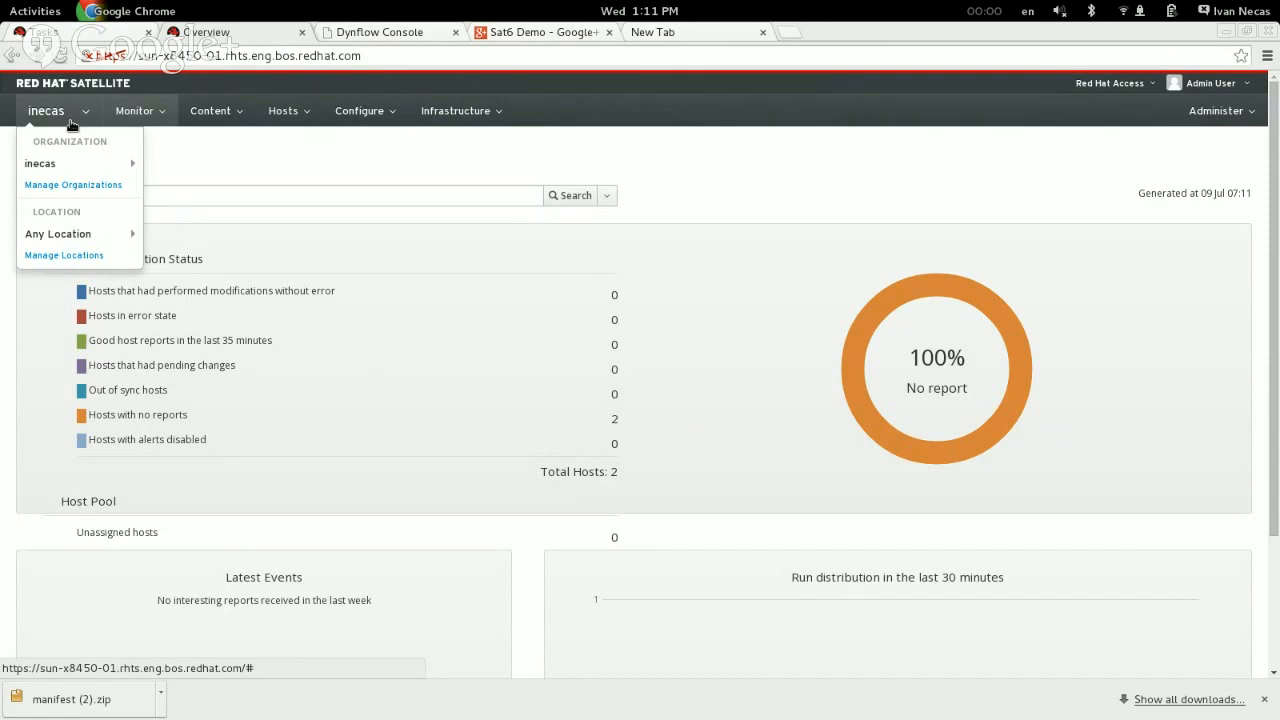
pyautogui.moveTo(80, 167)
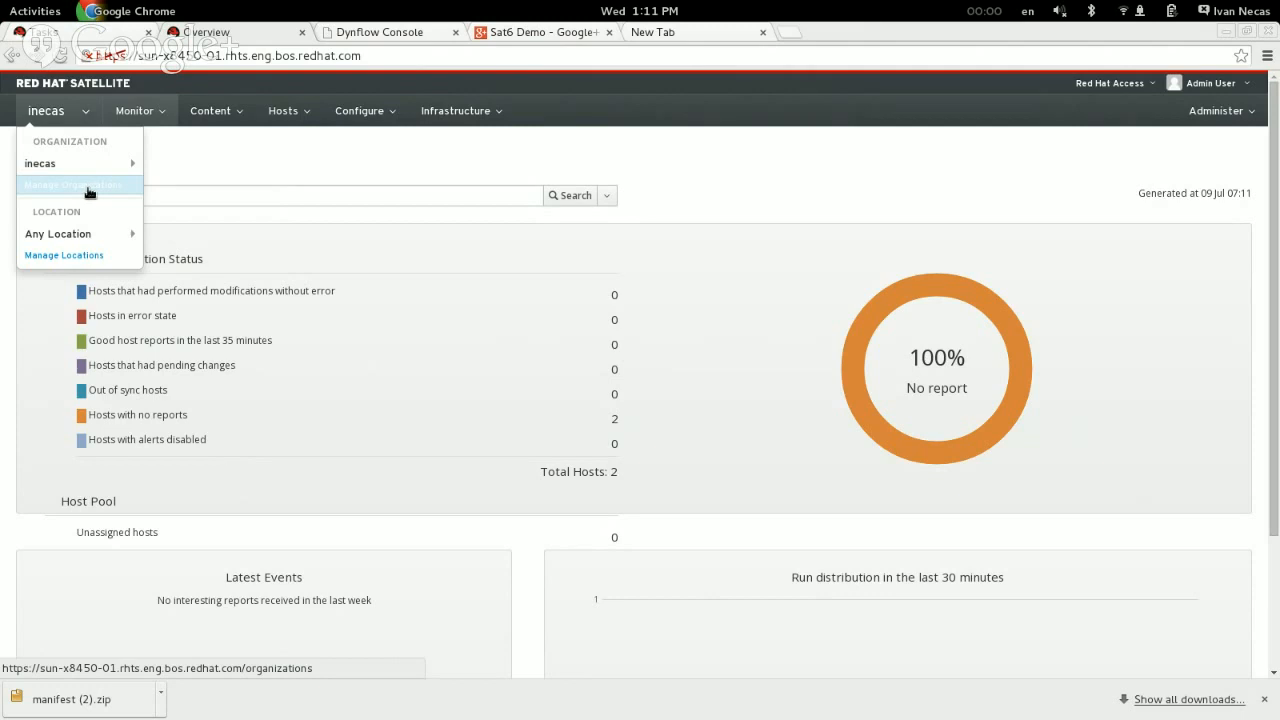
pyautogui.click(76, 191)
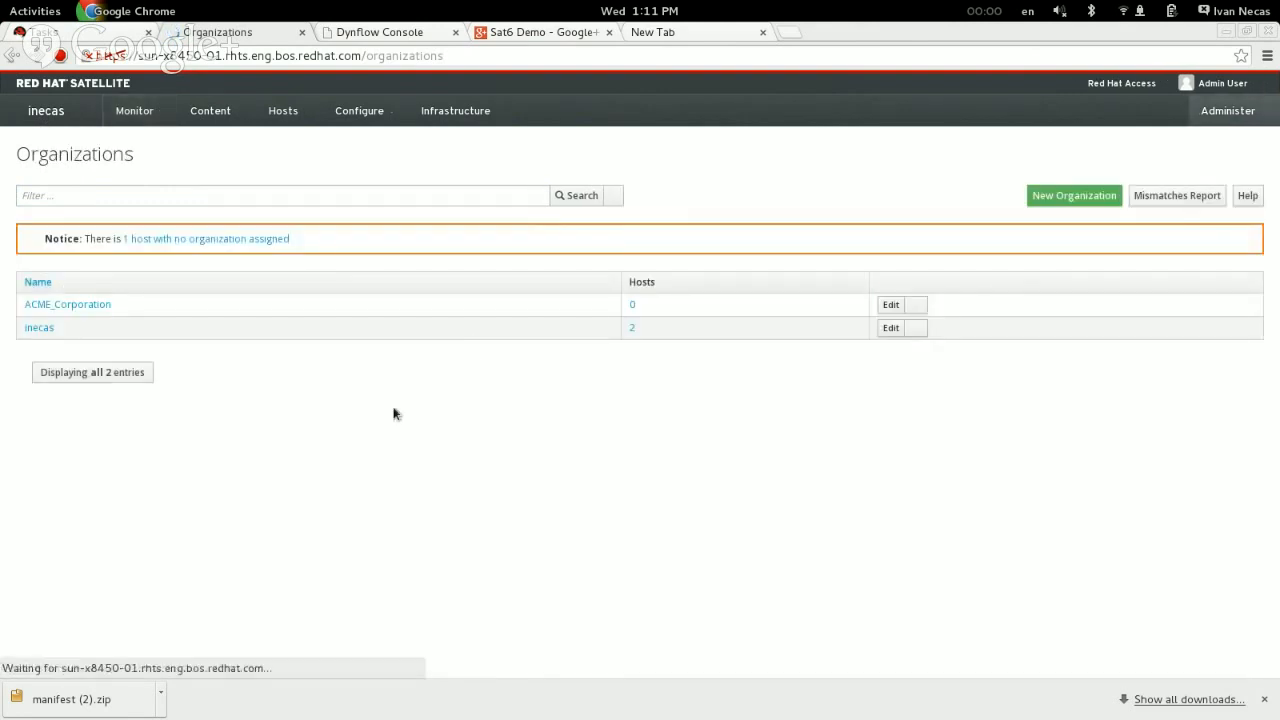
pyautogui.click(1050, 202)
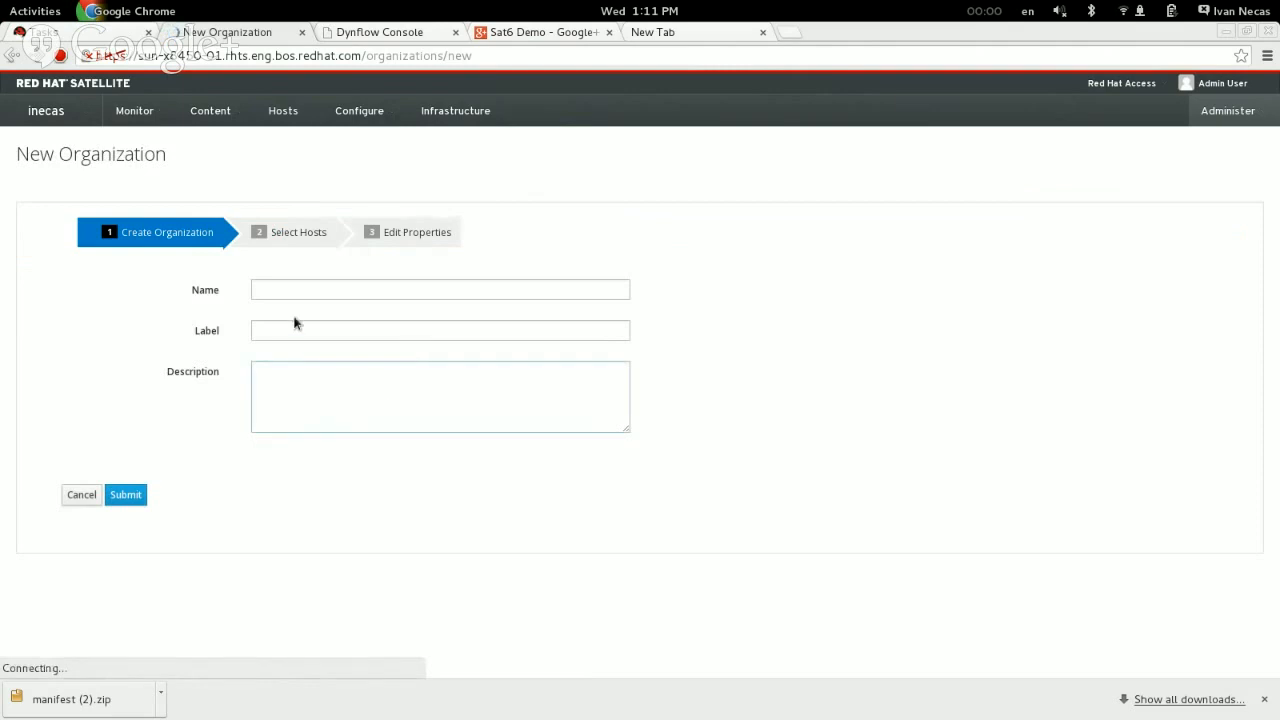
pyautogui.click(317, 291)
pyautogui.write('demo')
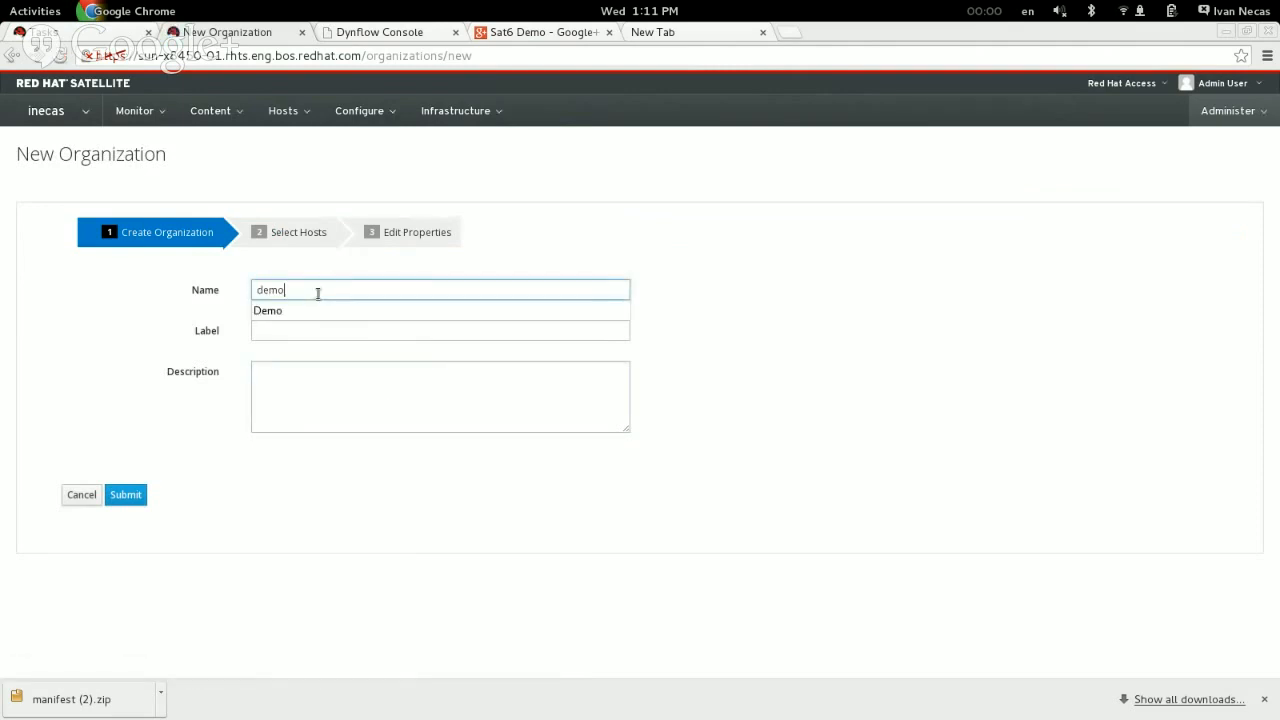
pyautogui.click(317, 408)
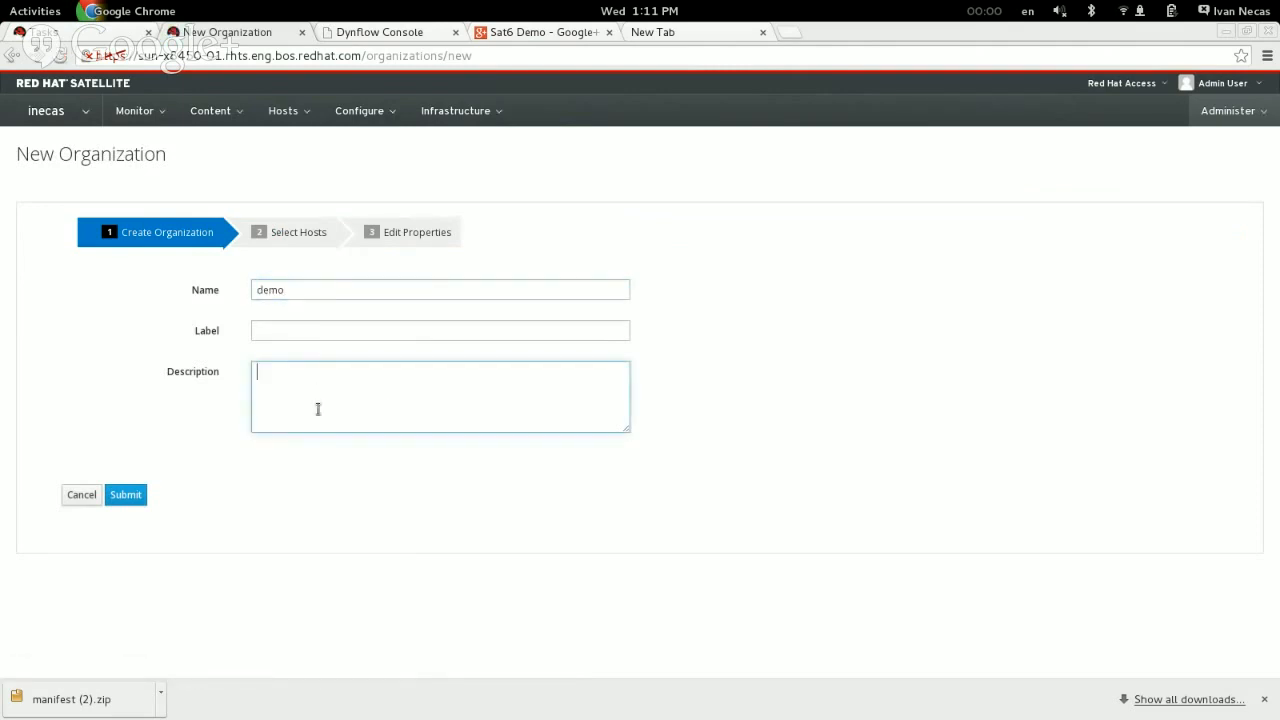
pyautogui.click(133, 494)
pyautogui.click(519, 386)
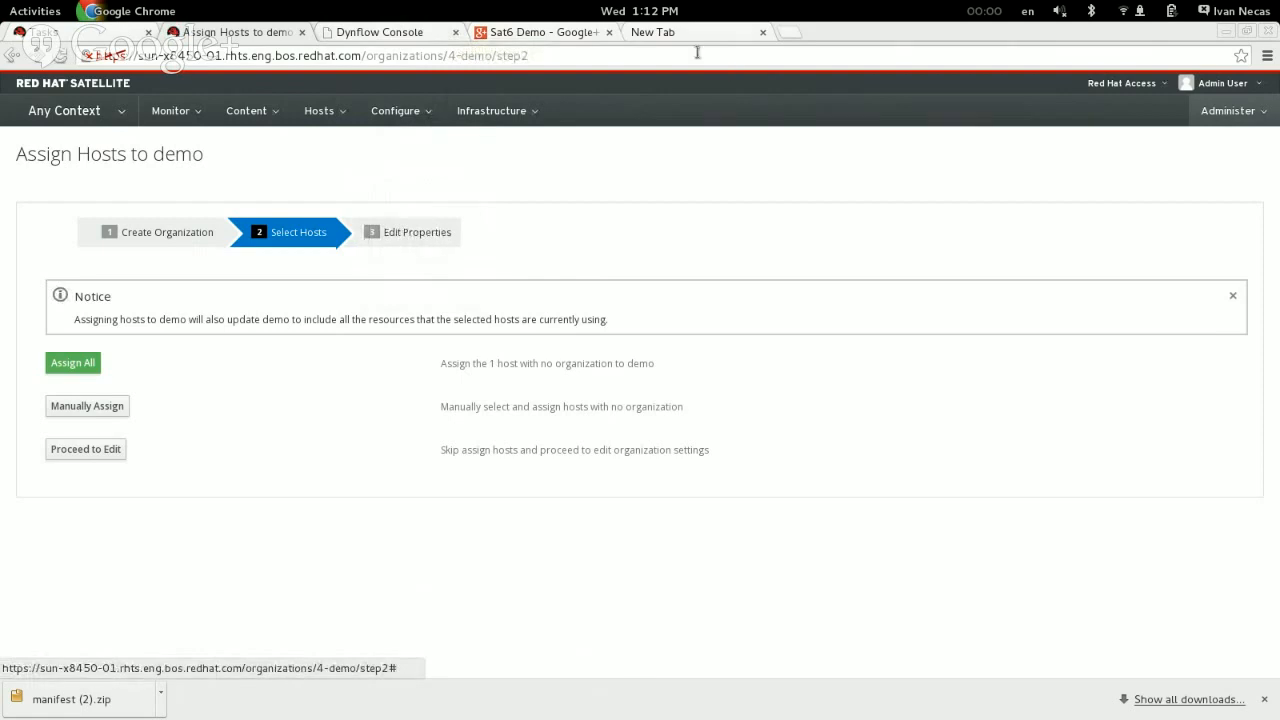
# Step: Switch to the Red Hat Customer Portal at access.redhat.com and open the Subscription Management Applications page
pyautogui.click(644, 31)
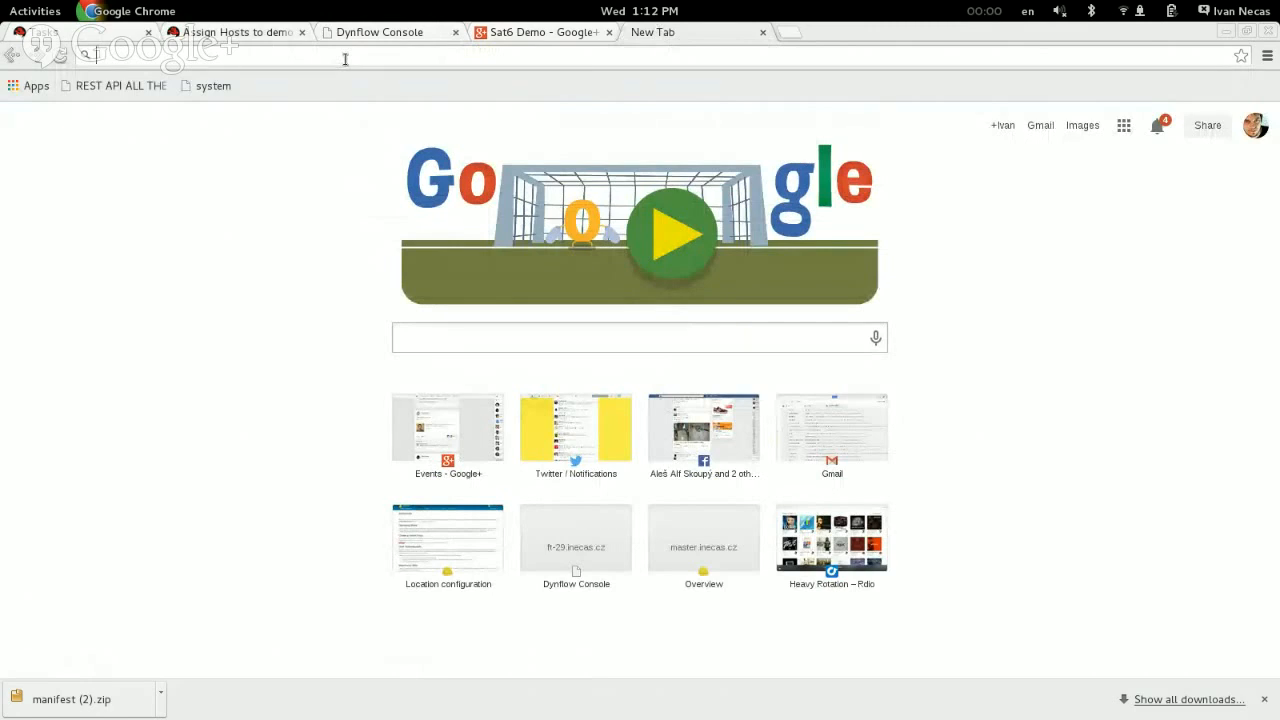
pyautogui.write('access.redhat.com')
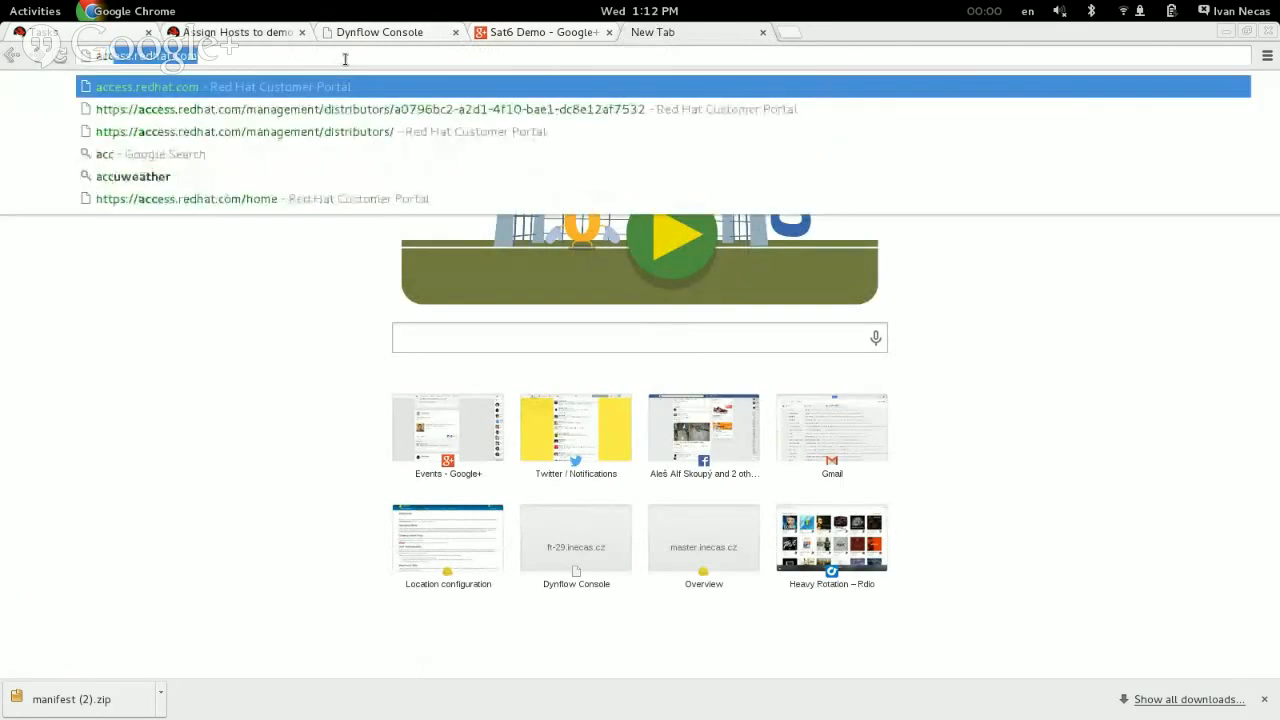
pyautogui.press('Return')
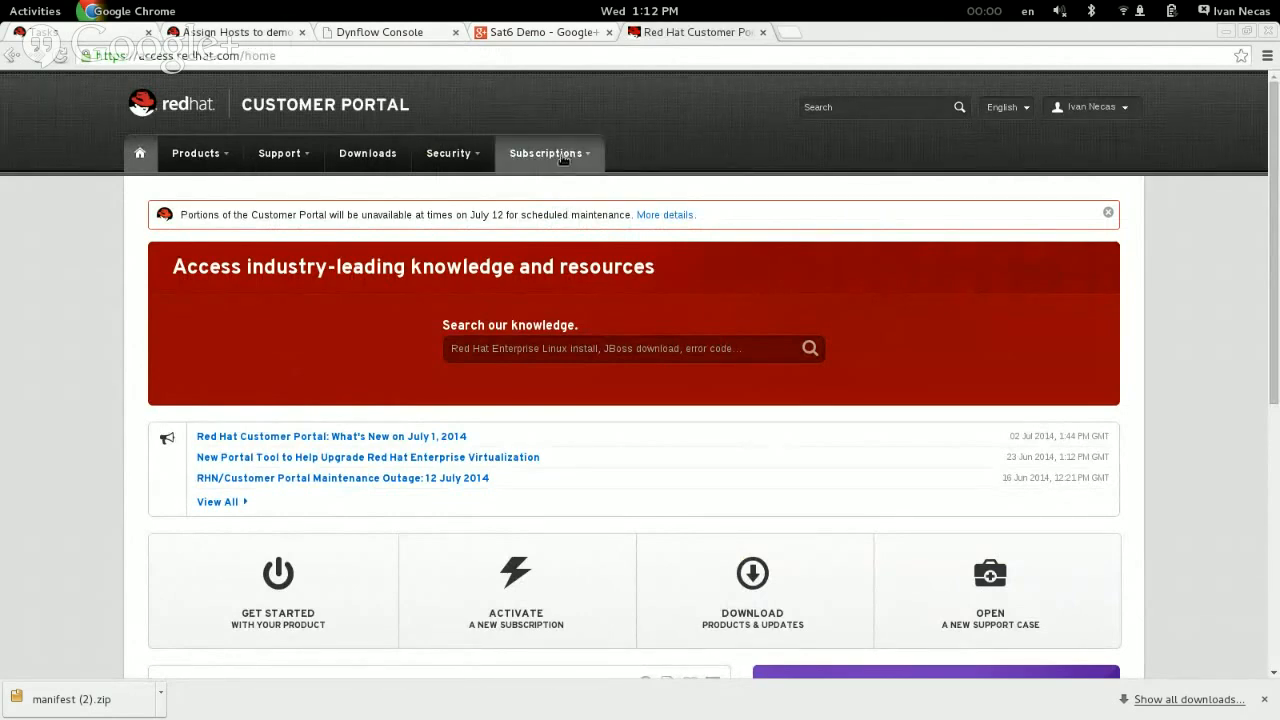
pyautogui.click(558, 157)
pyautogui.moveTo(557, 234)
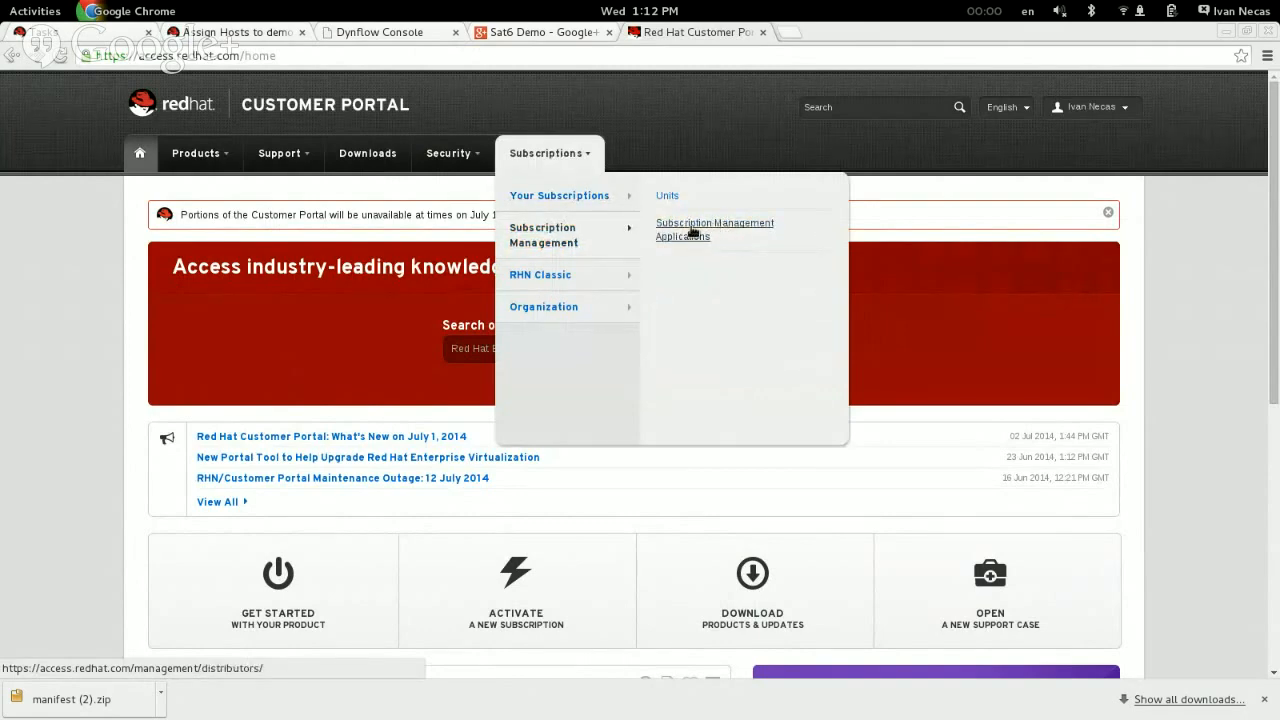
pyautogui.click(690, 242)
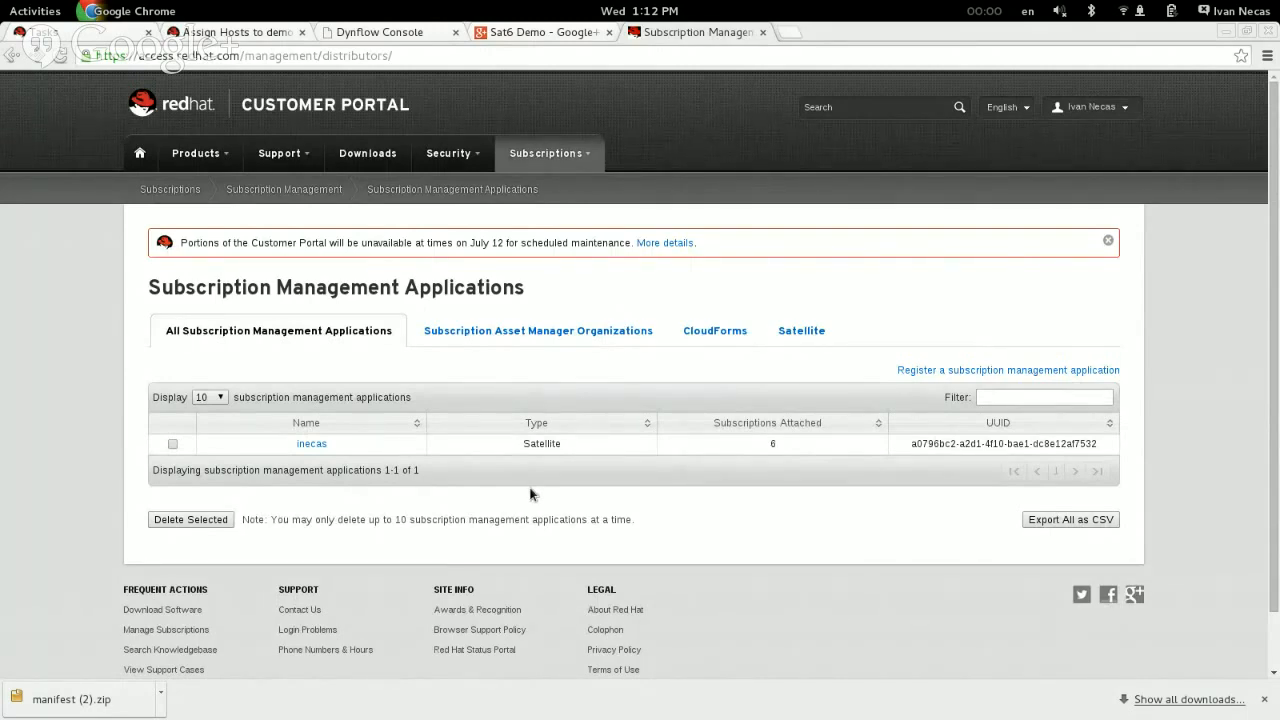
# Step: Register a subscription management application of type Satellite, named demo, with version Satellite 6.0
pyautogui.click(950, 371)
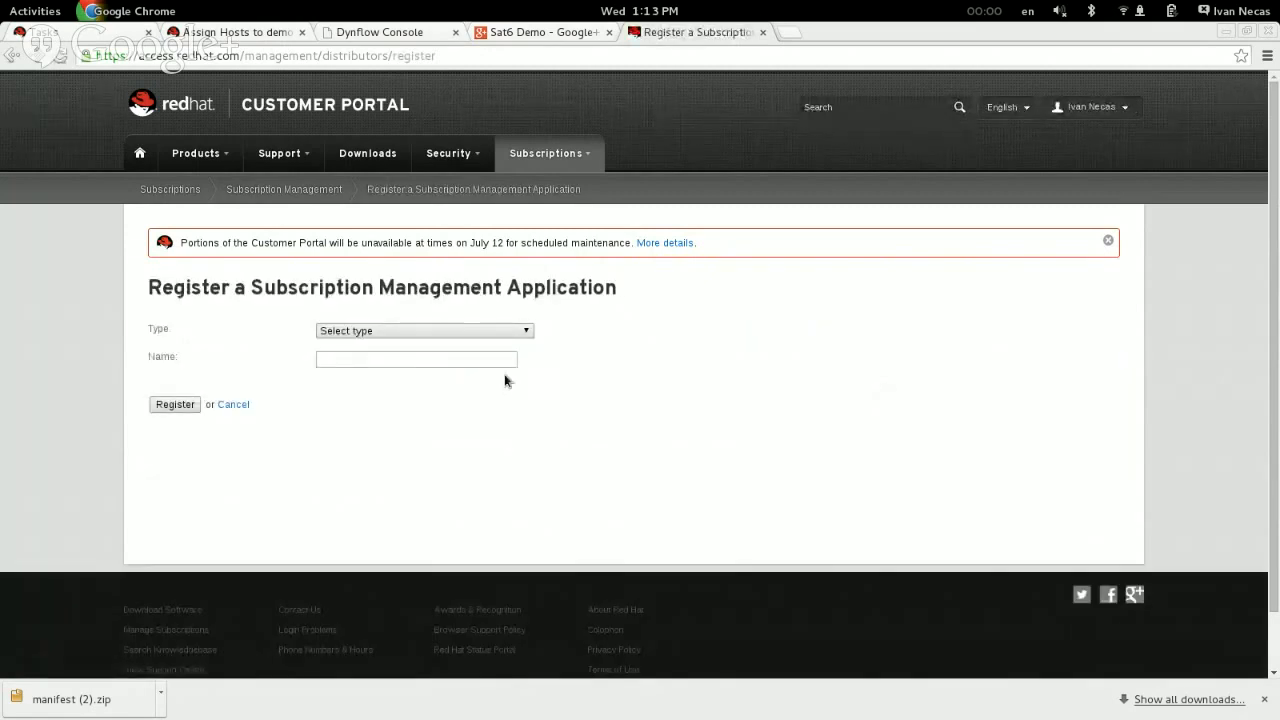
pyautogui.click(421, 331)
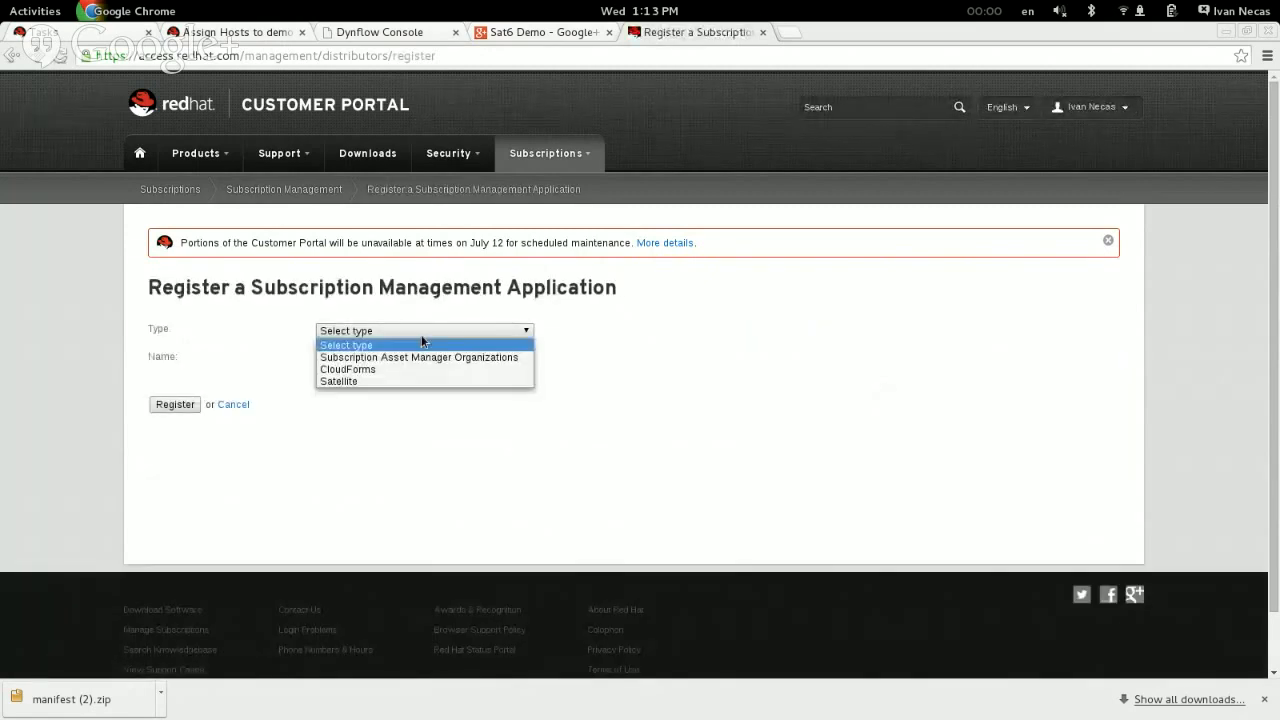
pyautogui.click(370, 382)
pyautogui.write('demo')
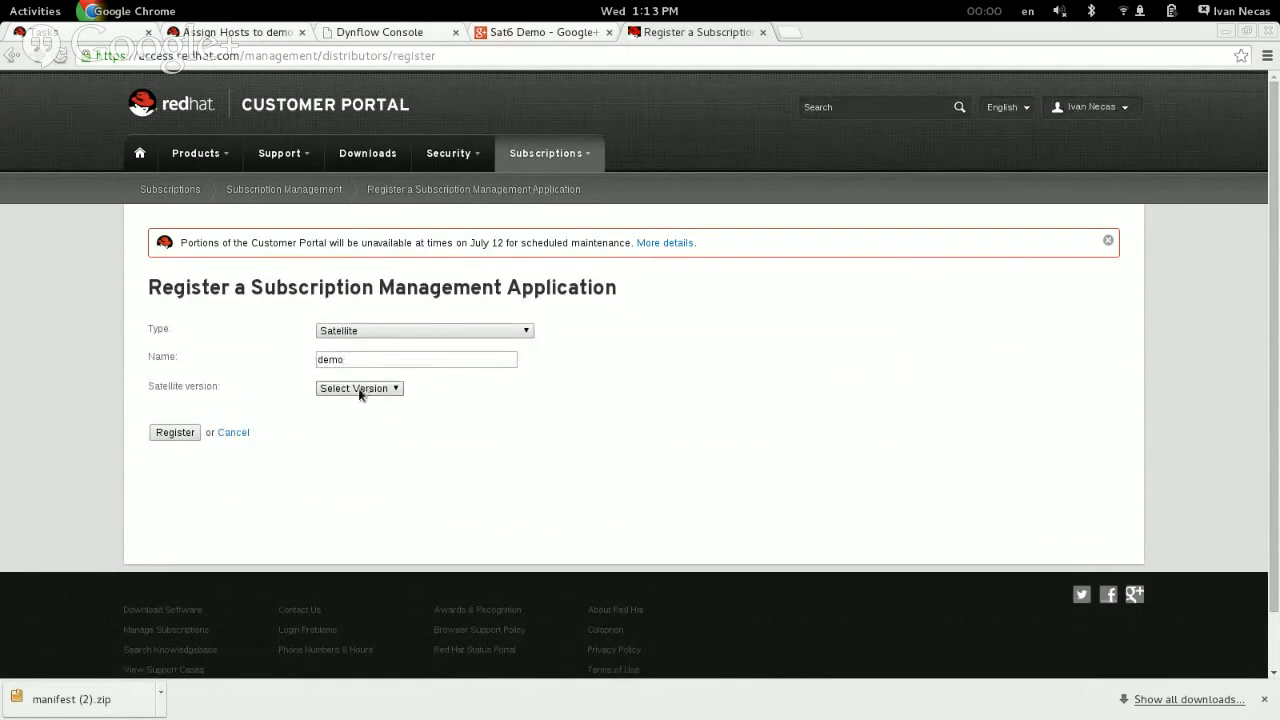
pyautogui.click(358, 389)
pyautogui.click(362, 414)
pyautogui.click(176, 432)
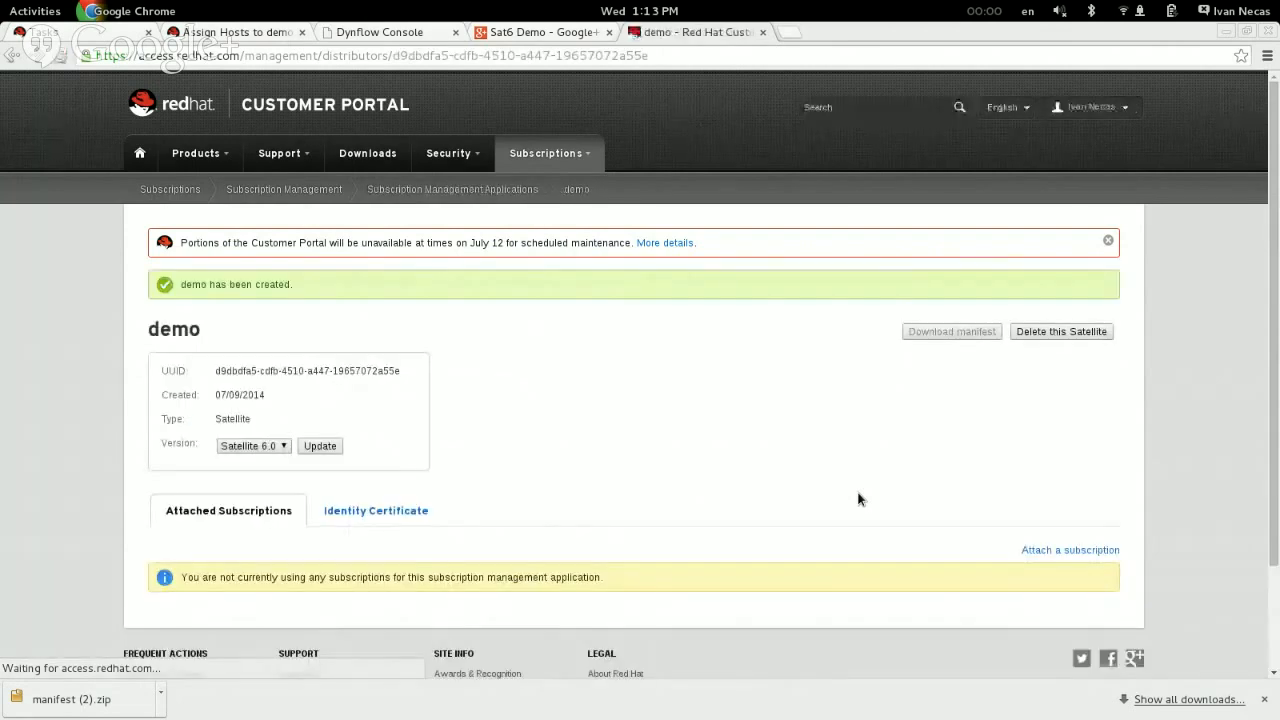
# Step: Try to attach a quantity of 5 Red Hat Employee Subscription without marking its row, and reload the page
pyautogui.scroll(-3, 586, 426)
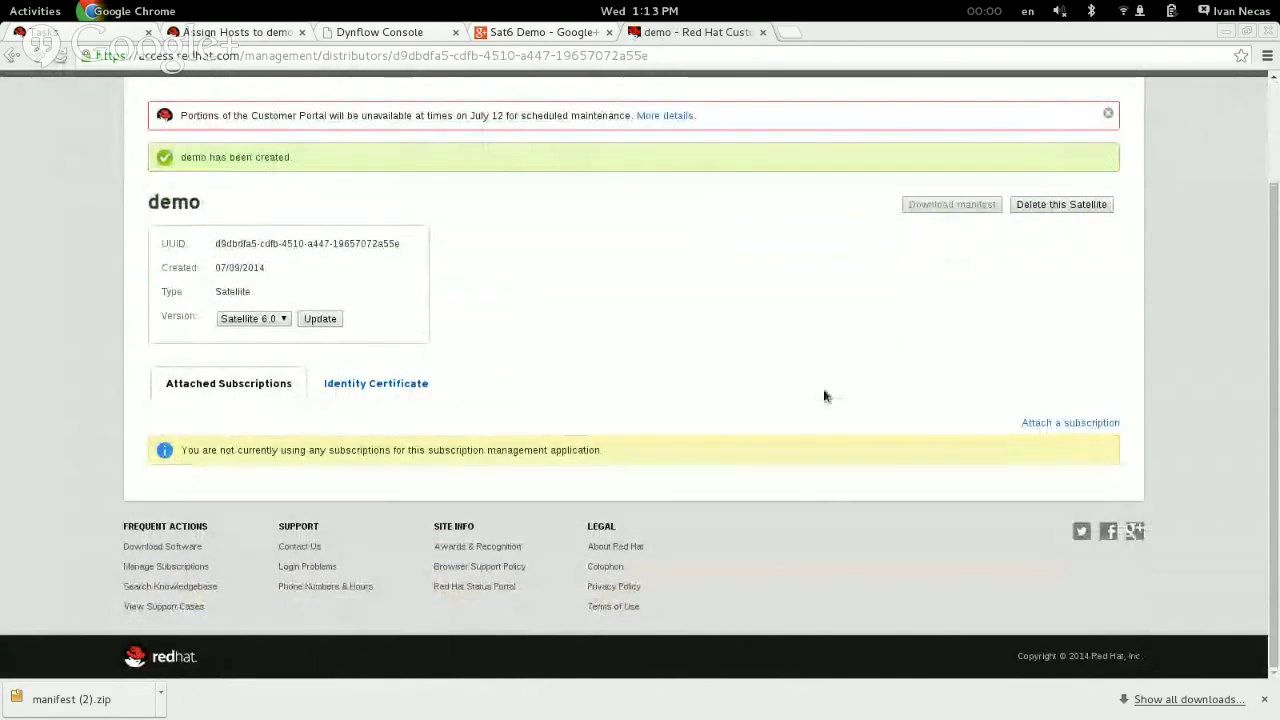
pyautogui.click(1088, 424)
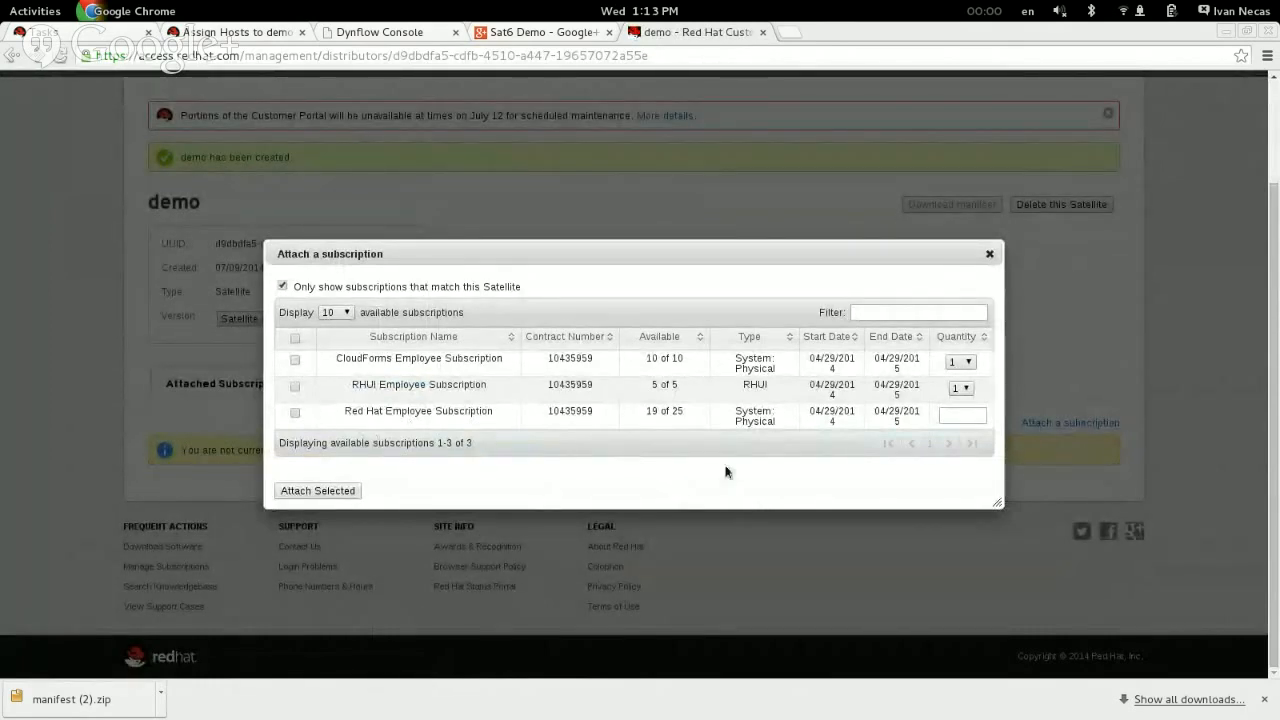
pyautogui.write('5')
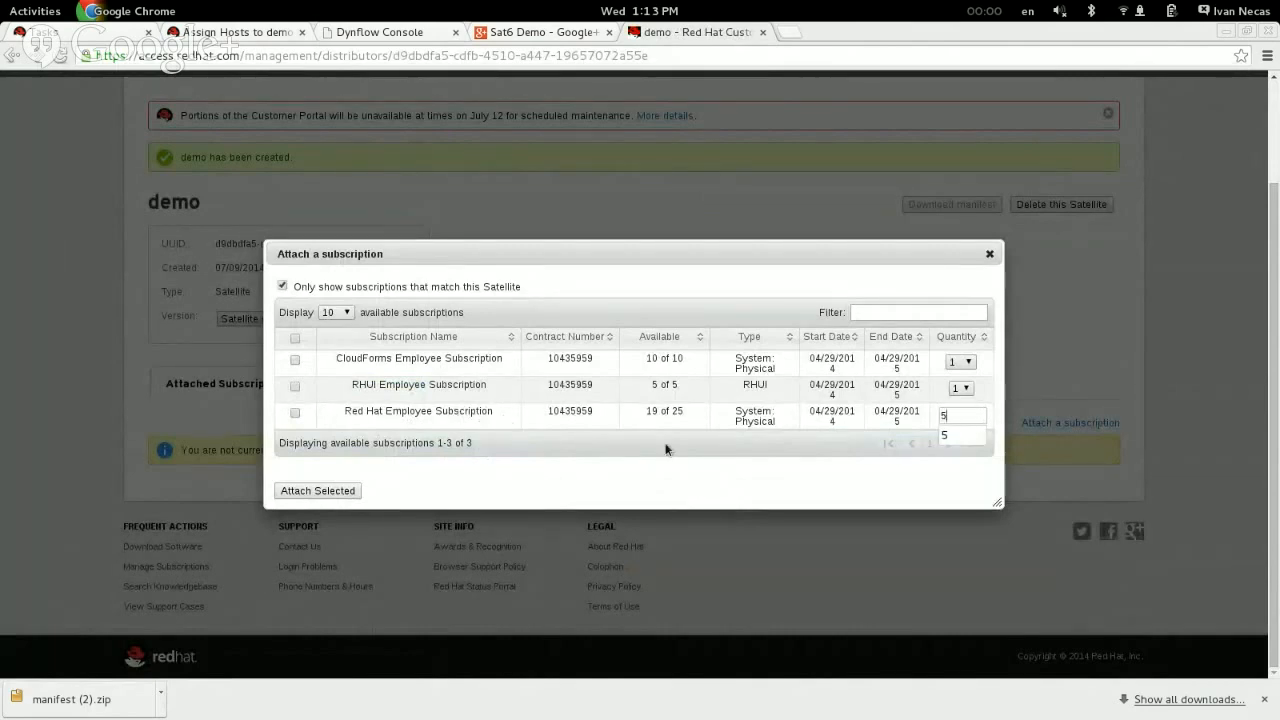
pyautogui.click(564, 478)
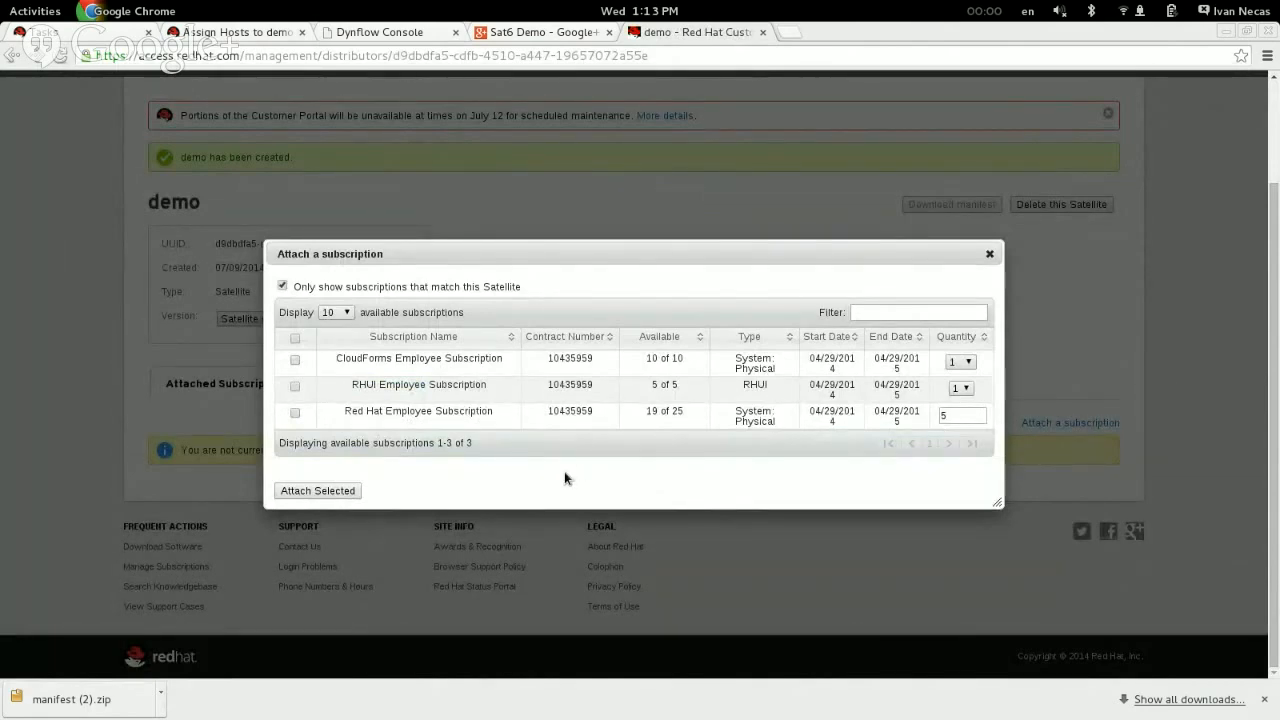
pyautogui.click(329, 491)
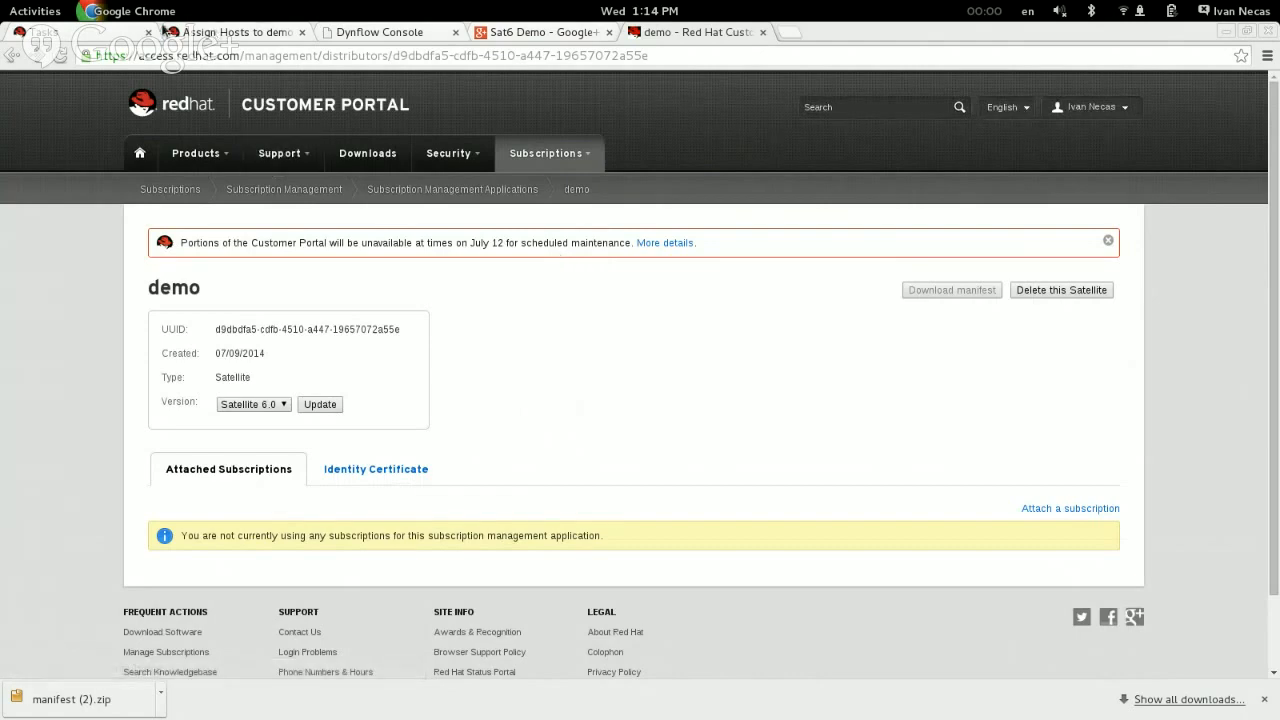
pyautogui.click(651, 243)
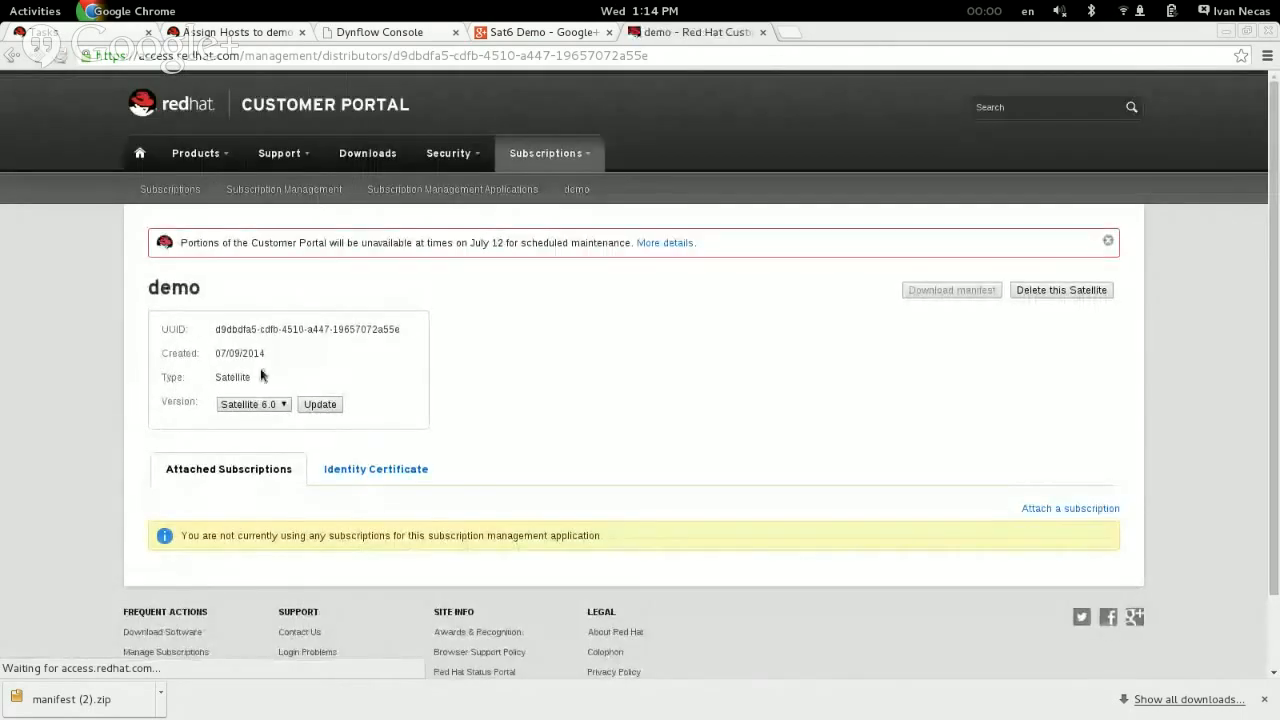
# Step: Select the Red Hat Employee Subscription with quantity 5 and attach it to the demo Satellite
pyautogui.click(1068, 508)
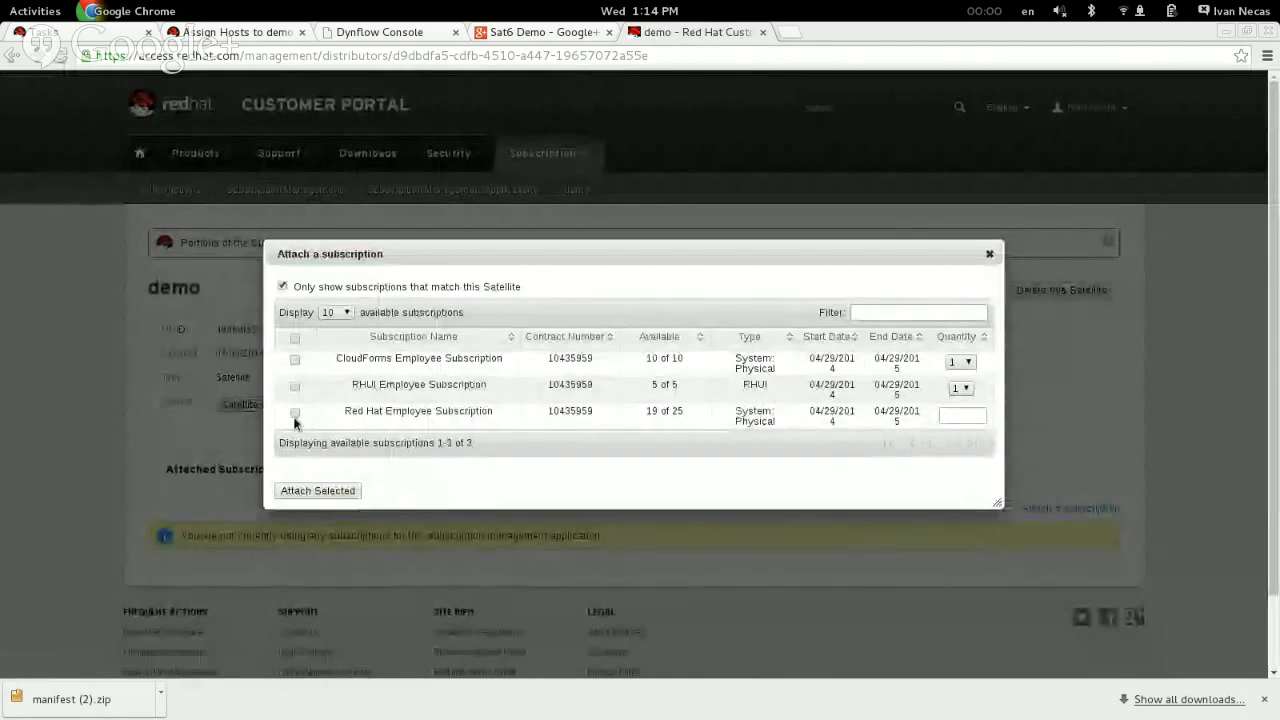
pyautogui.click(295, 414)
pyautogui.click(955, 416)
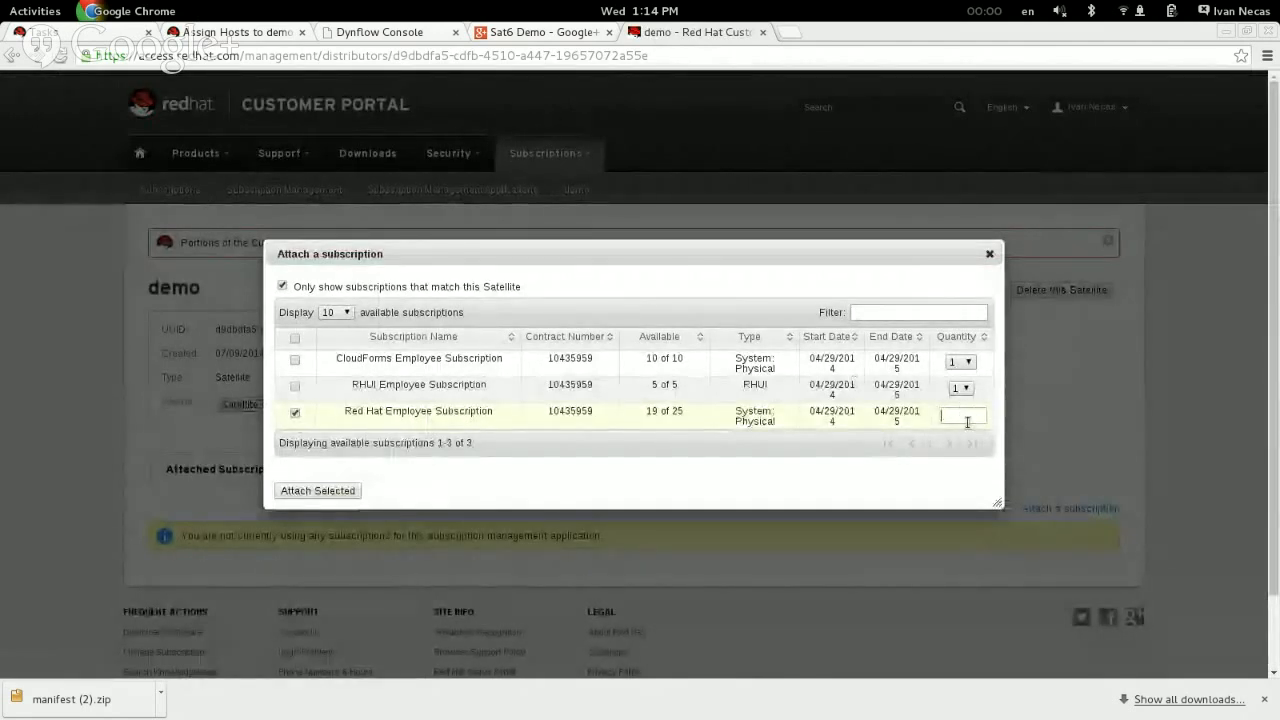
pyautogui.write('5')
pyautogui.click(311, 490)
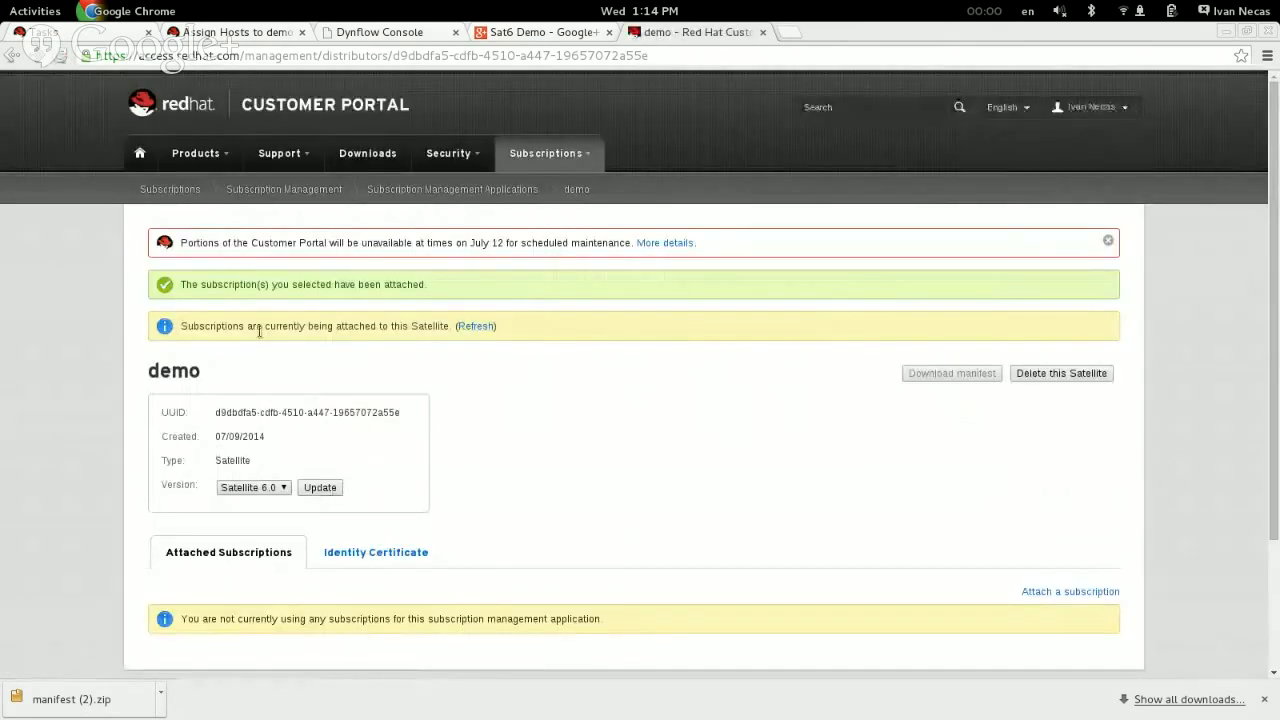
# Step: Refresh the subscription attachment status of the demo Satellite
pyautogui.click(476, 328)
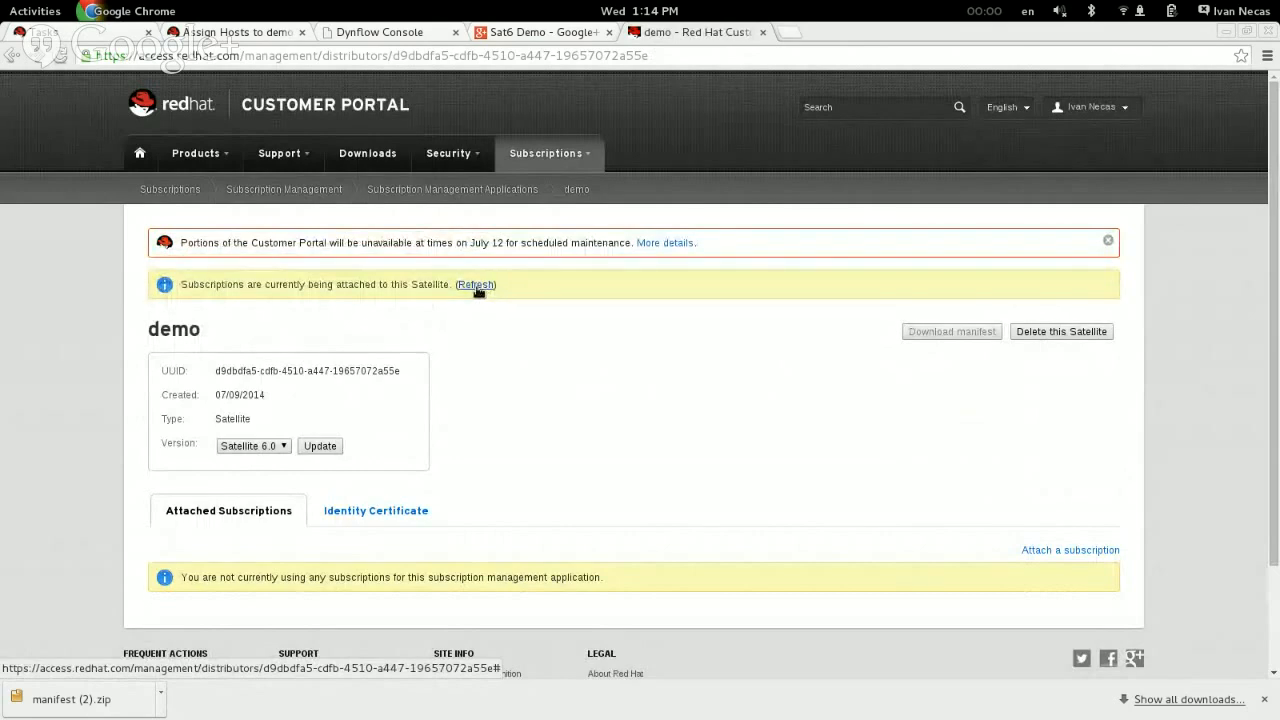
pyautogui.click(477, 286)
pyautogui.click(474, 286)
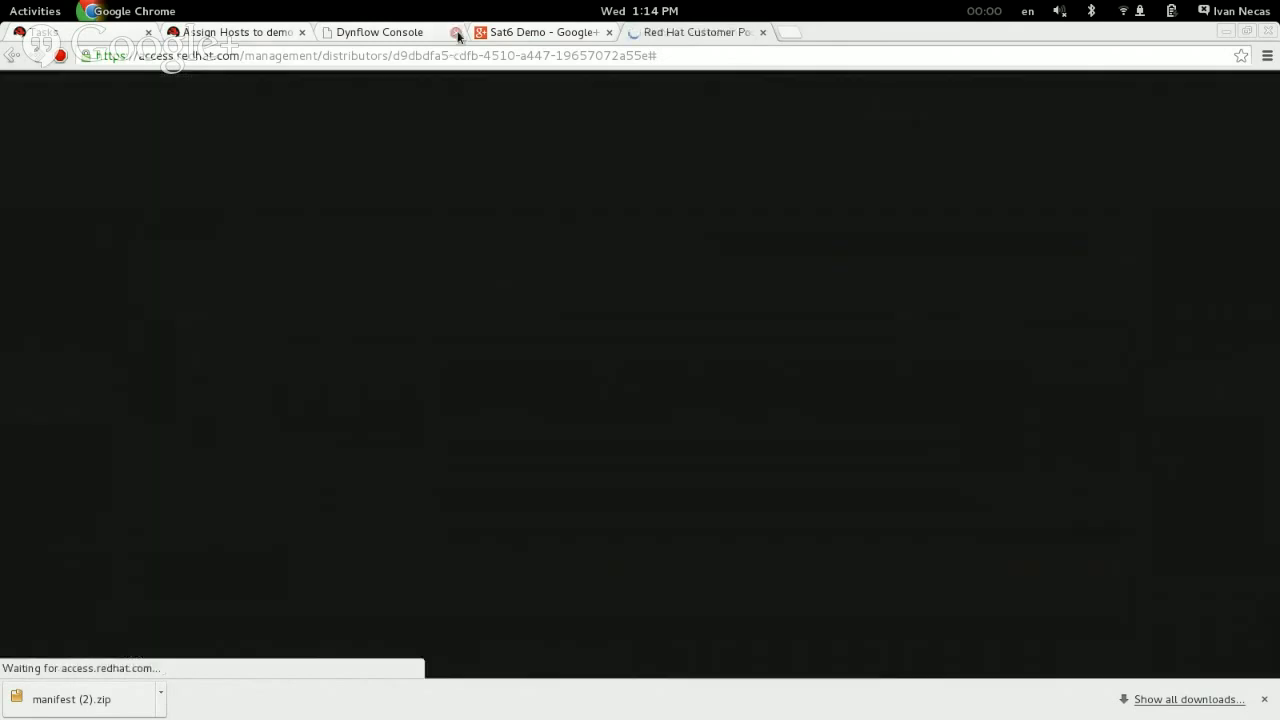
# Step: Close the Dynflow Console page and download the manifest of the demo Satellite
pyautogui.click(456, 33)
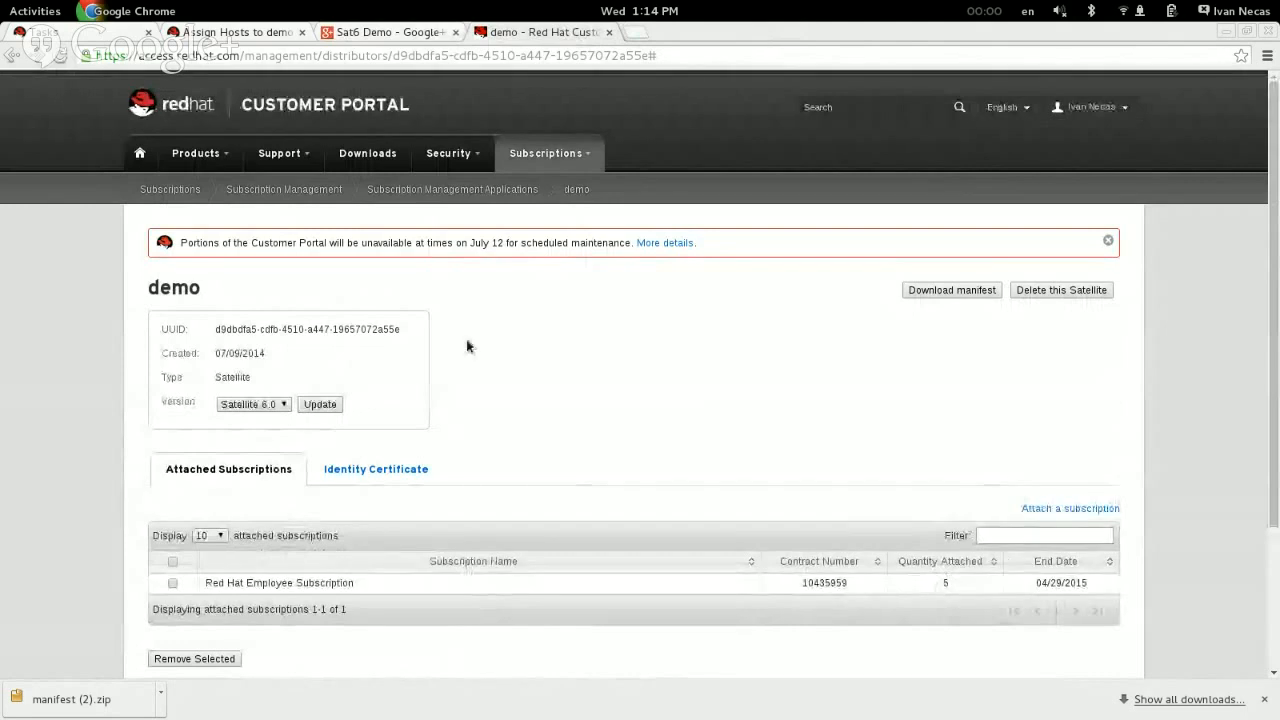
pyautogui.scroll(-1, 714, 386)
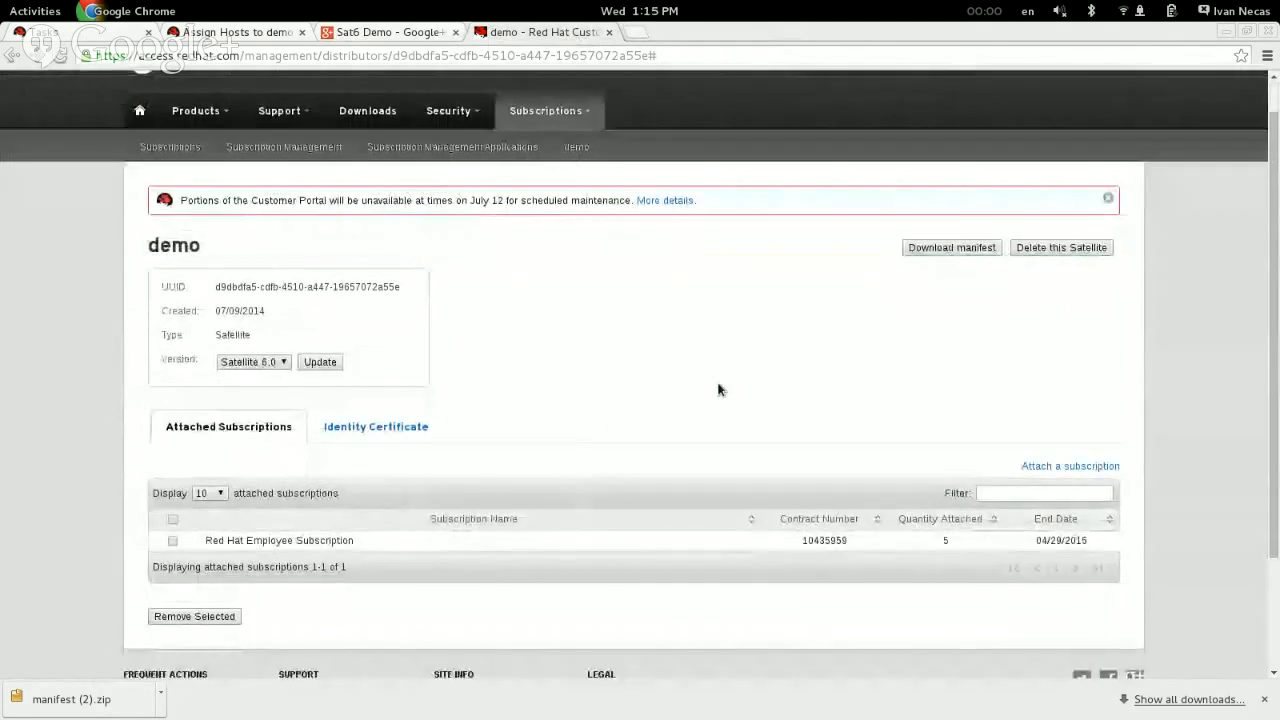
pyautogui.click(950, 250)
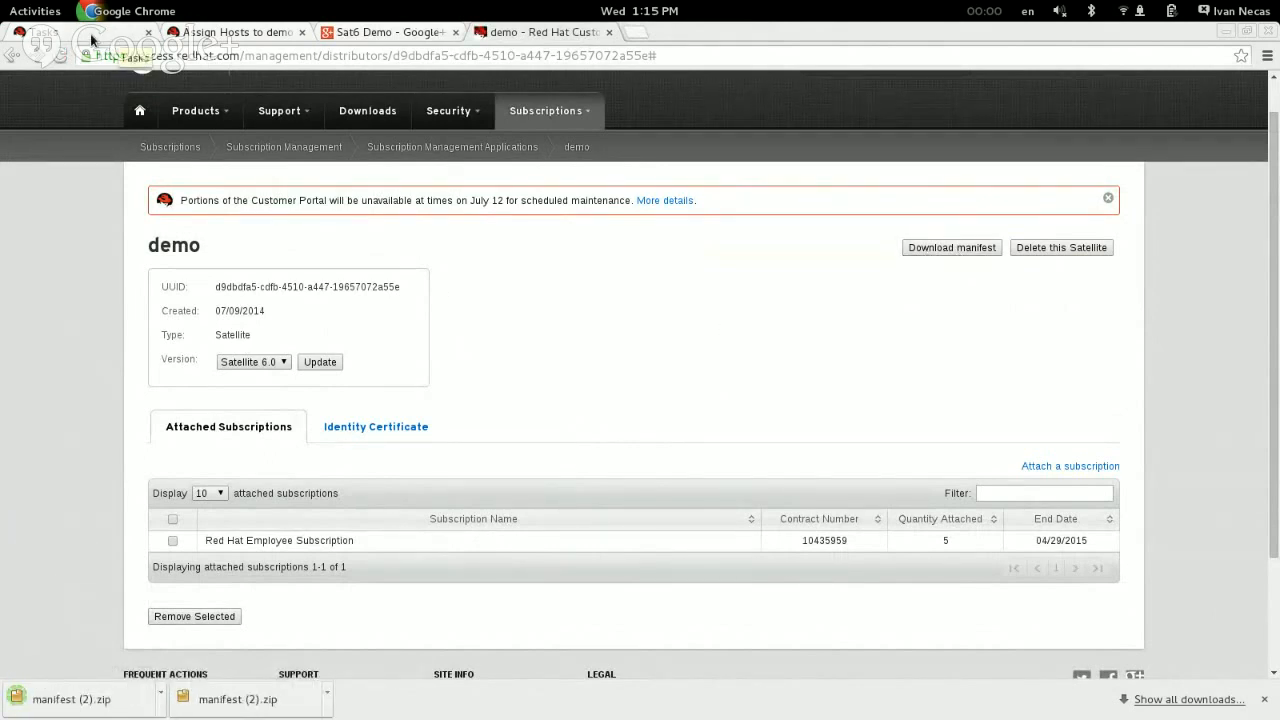
# Step: Return to Red Hat Satellite and switch the organization context to demo
pyautogui.click(237, 33)
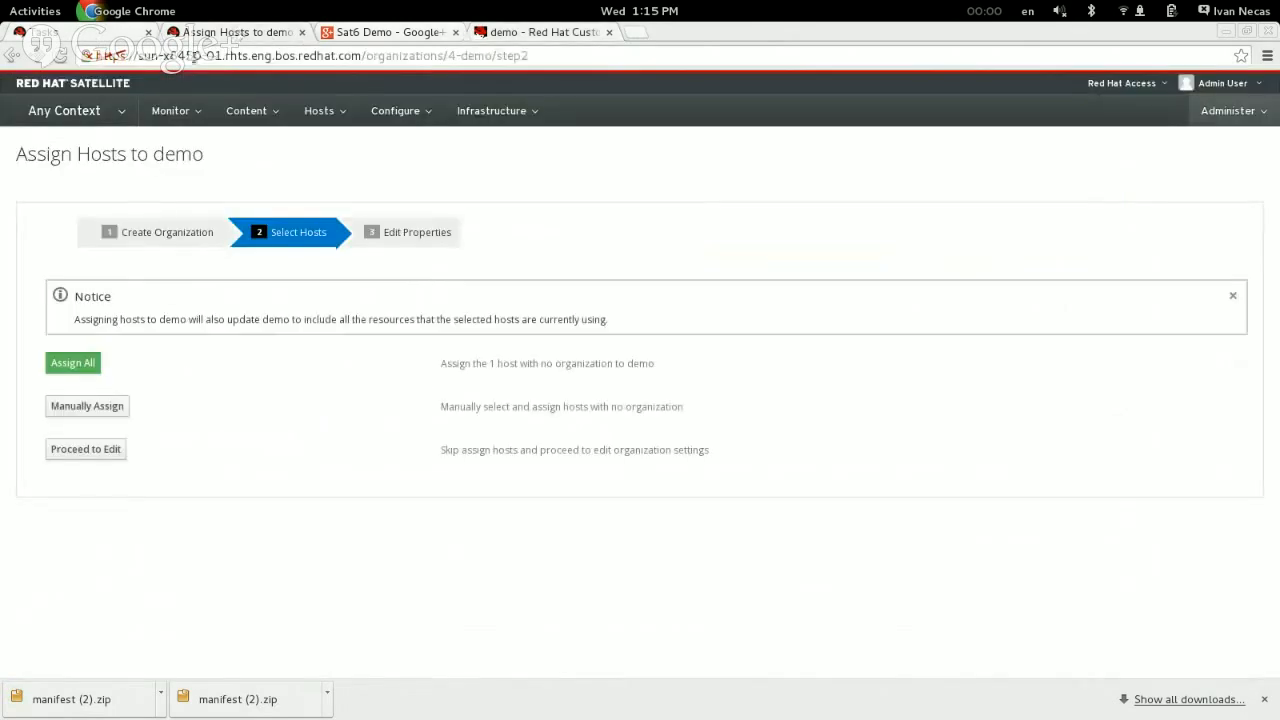
pyautogui.click(64, 110)
pyautogui.moveTo(91, 163)
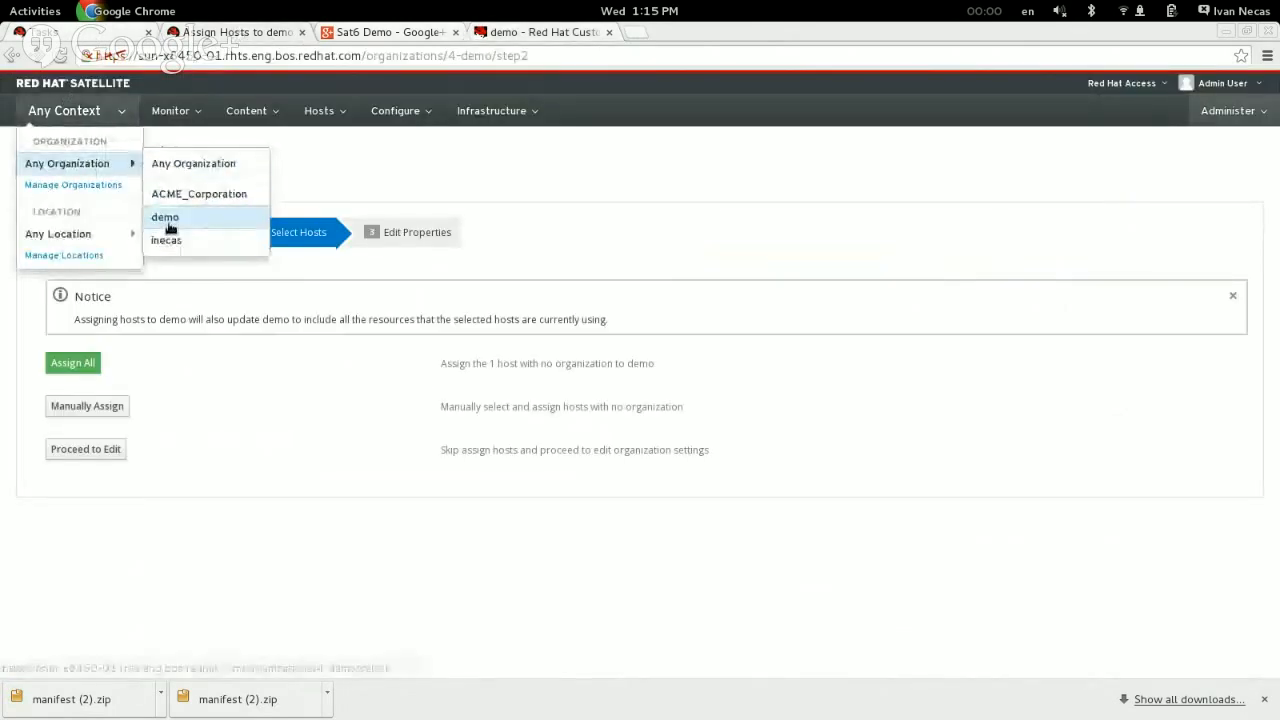
pyautogui.click(168, 219)
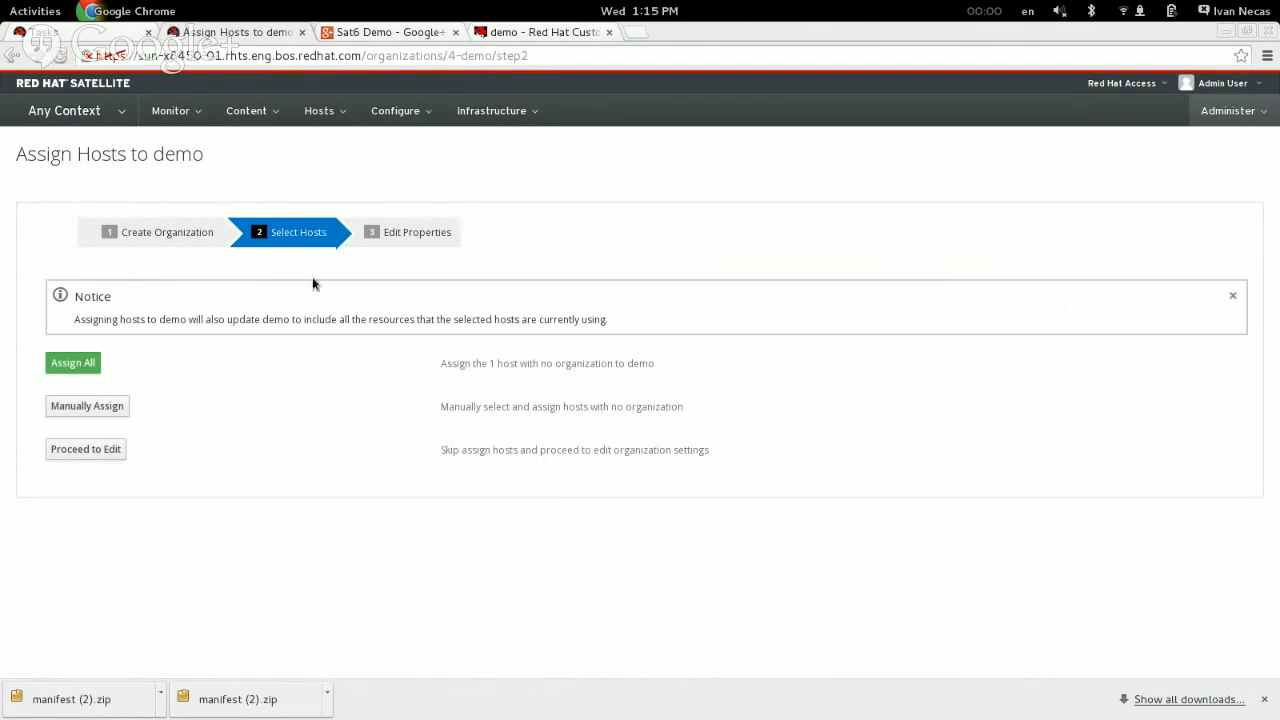
# Step: Upload manifest (2).zip from the Downloads folder as the new subscription manifest for Red Hat Subscriptions
pyautogui.click(248, 112)
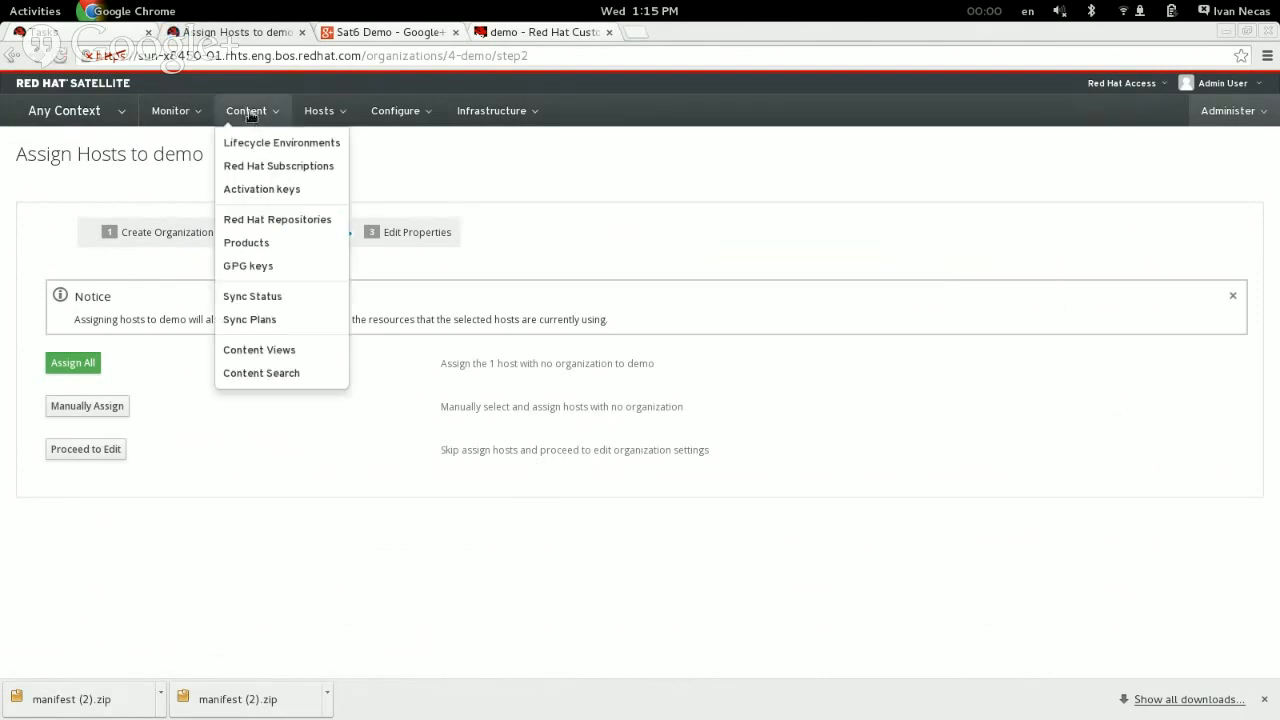
pyautogui.click(304, 168)
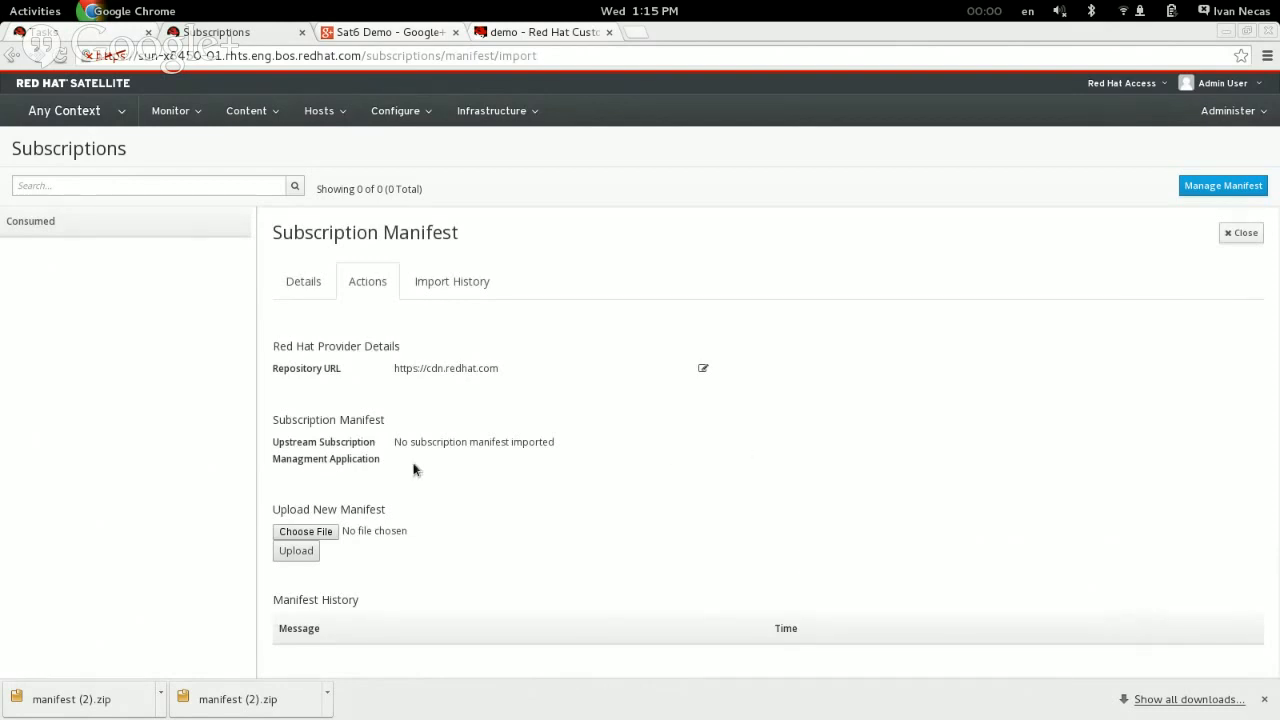
pyautogui.click(312, 535)
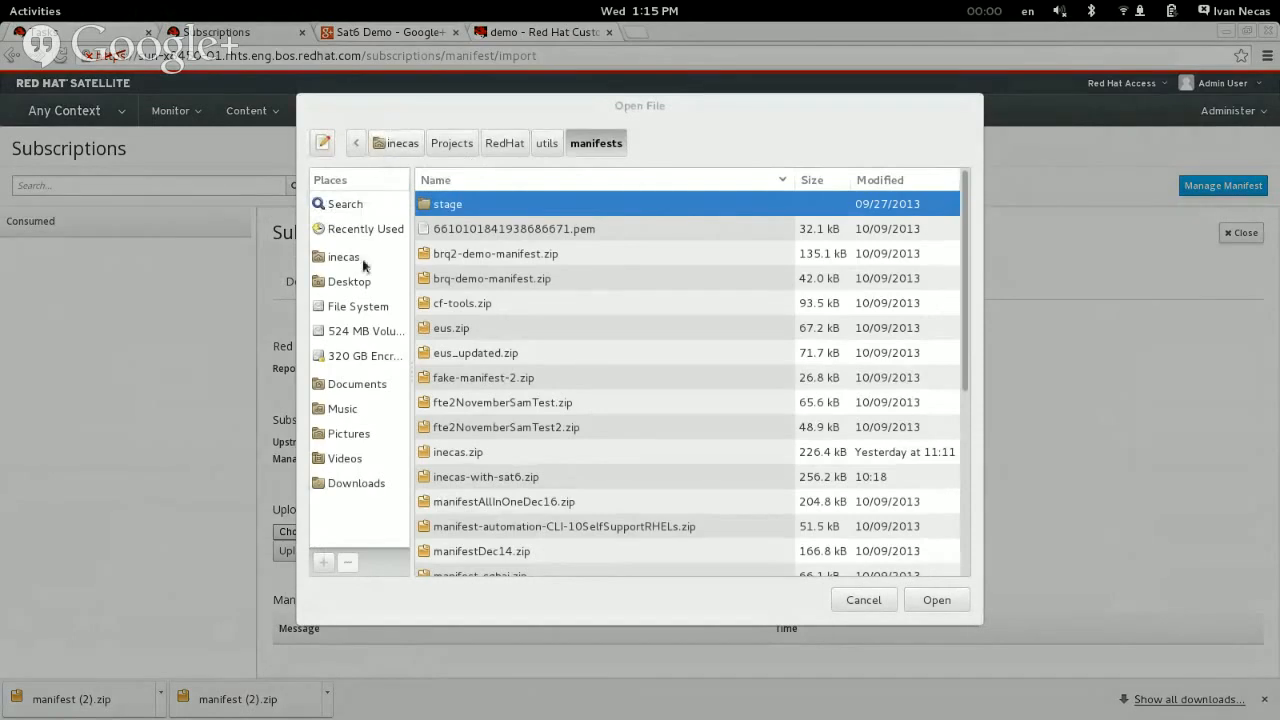
pyautogui.click(362, 483)
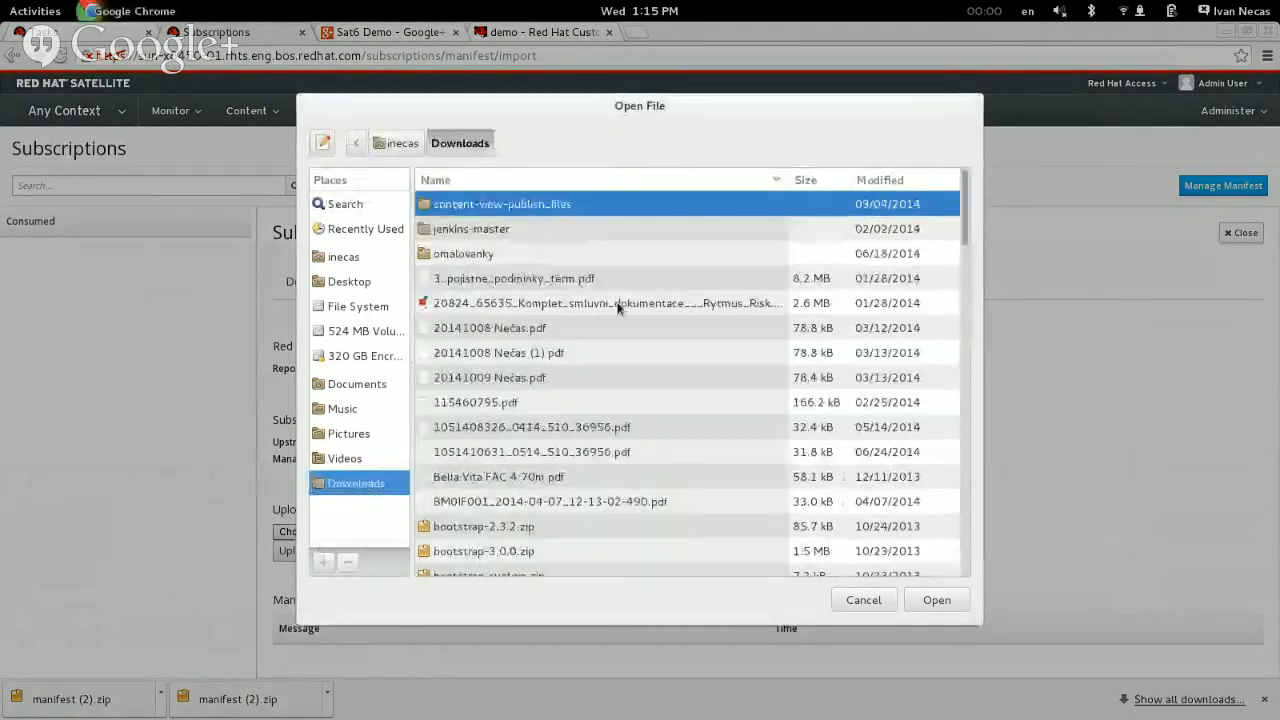
pyautogui.scroll(-20, 618, 308)
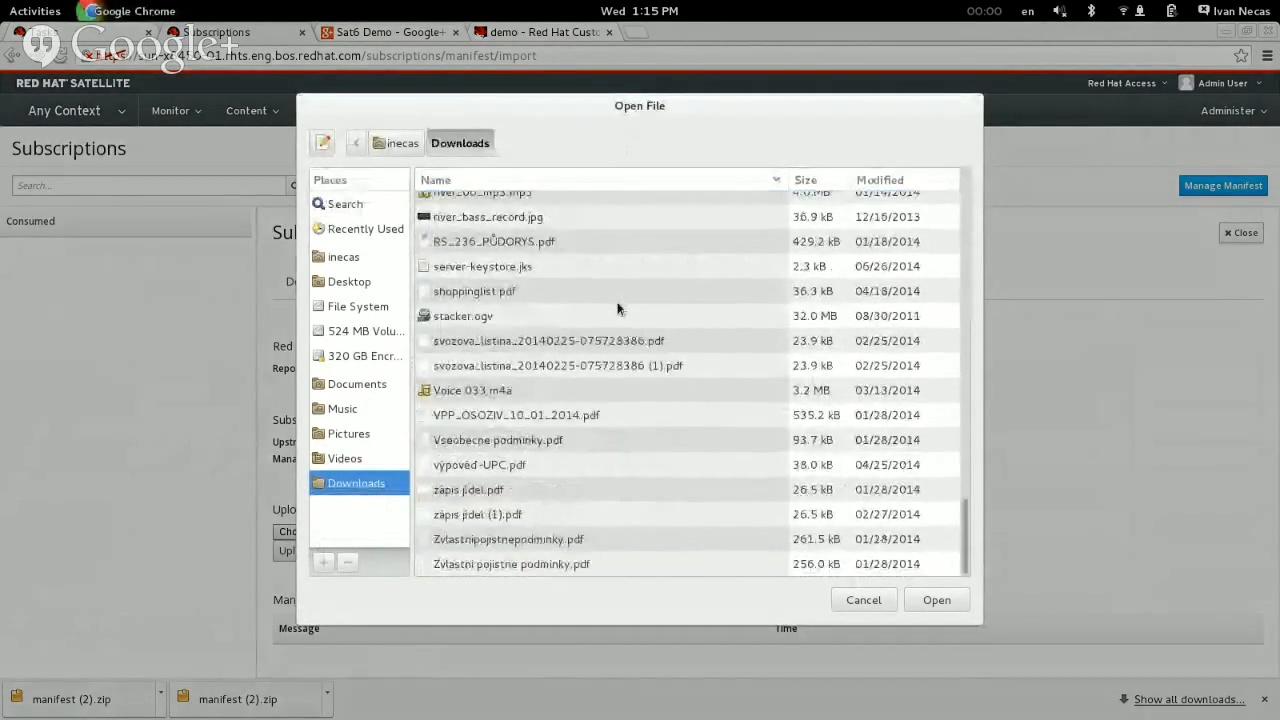
pyautogui.scroll(4, 618, 308)
pyautogui.scroll(4, 617, 309)
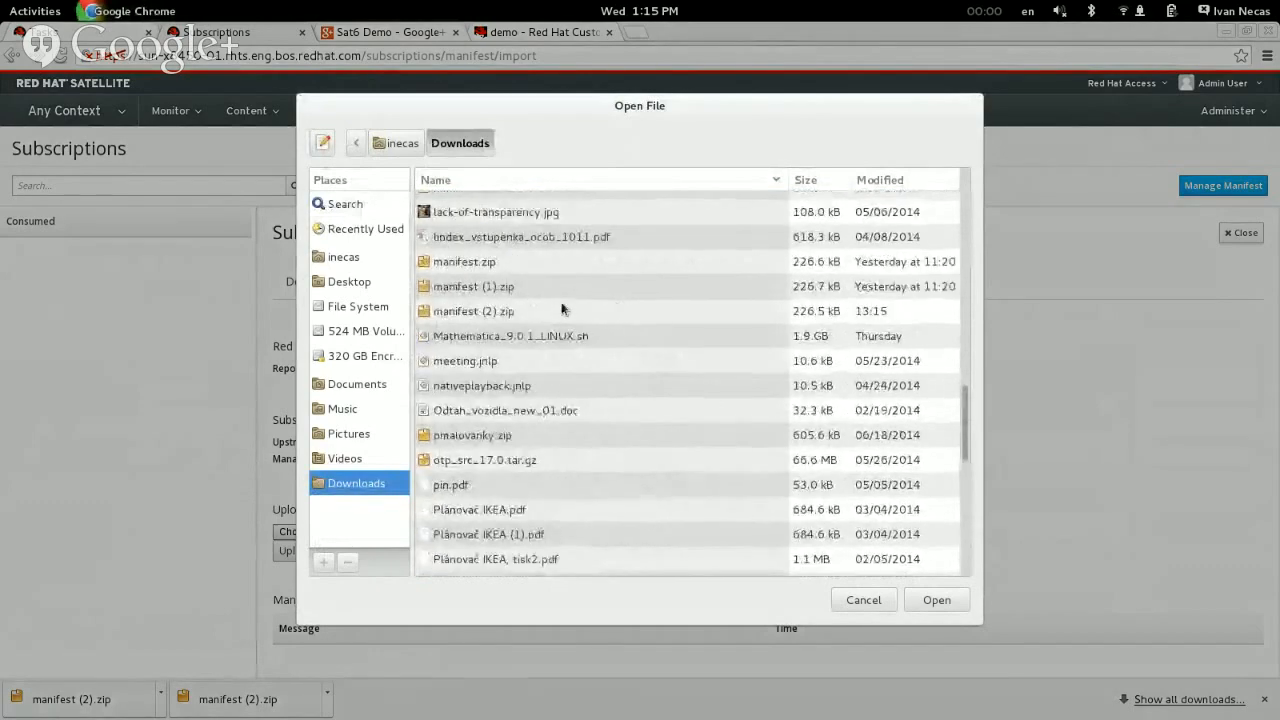
pyautogui.click(522, 312)
pyautogui.click(935, 601)
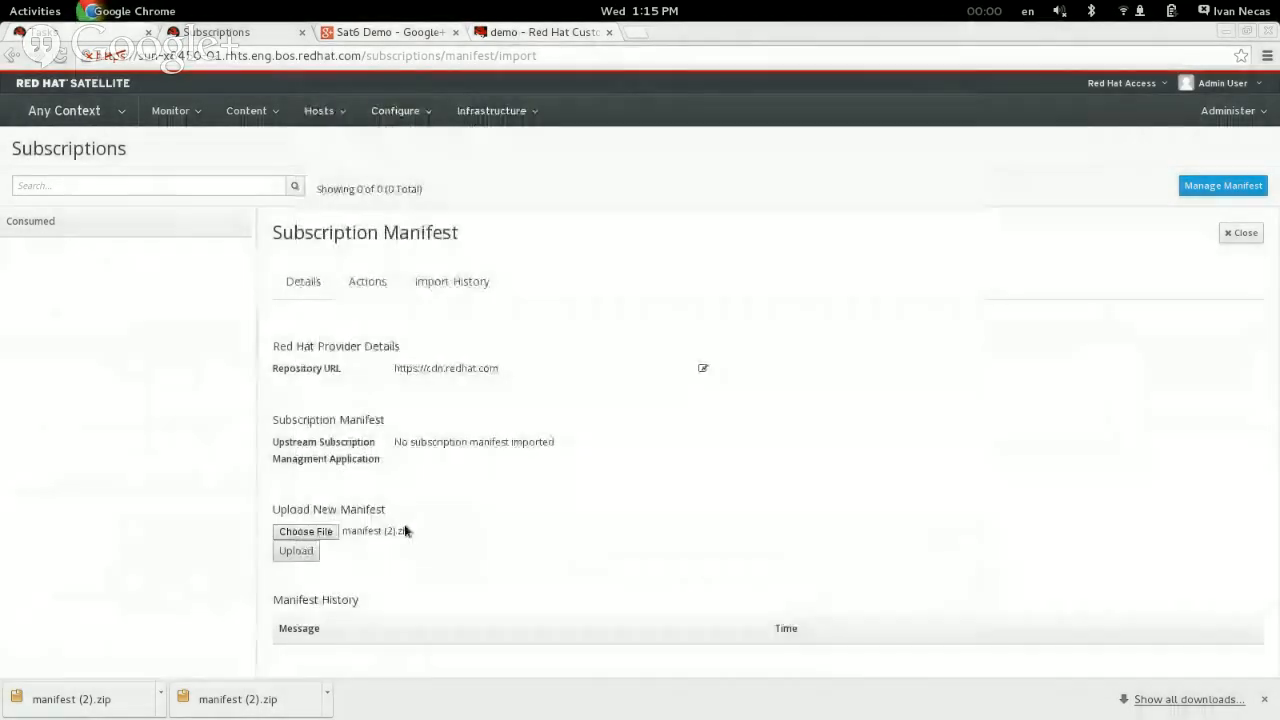
pyautogui.click(297, 555)
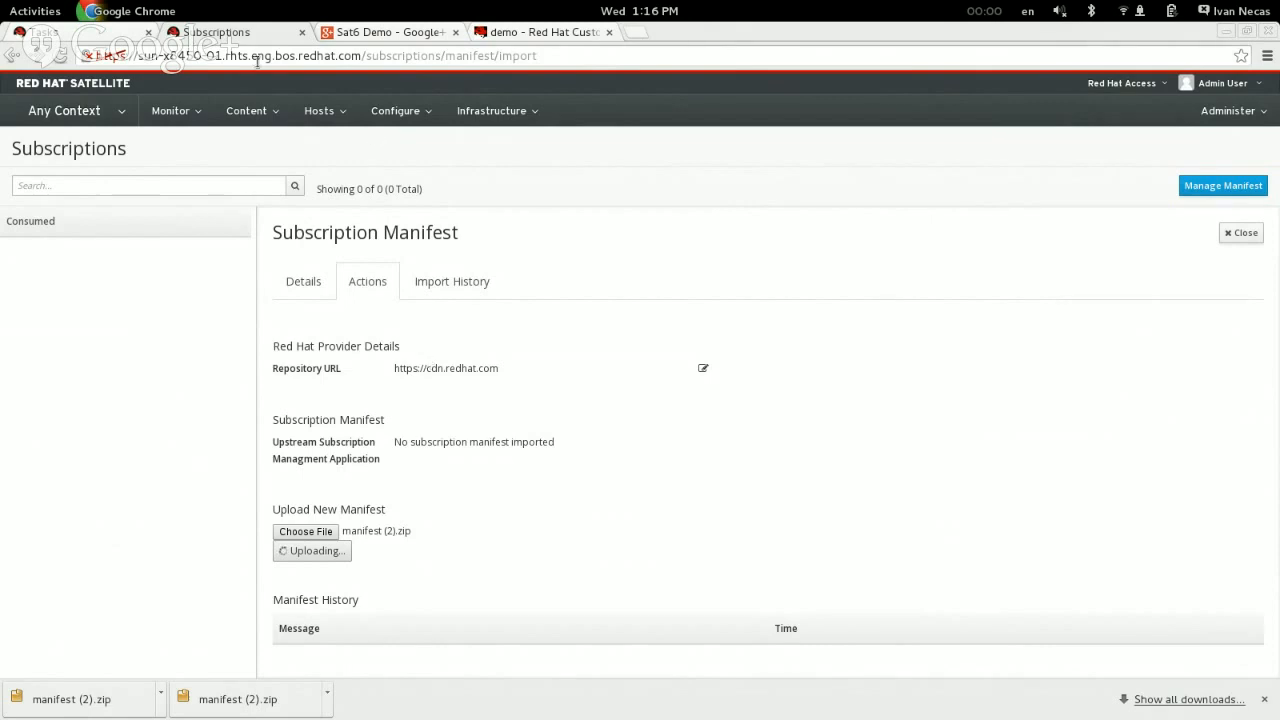
# Step: Examine the imported manifest's details, the manifest history and the listed subscriptions
pyautogui.click(279, 107)
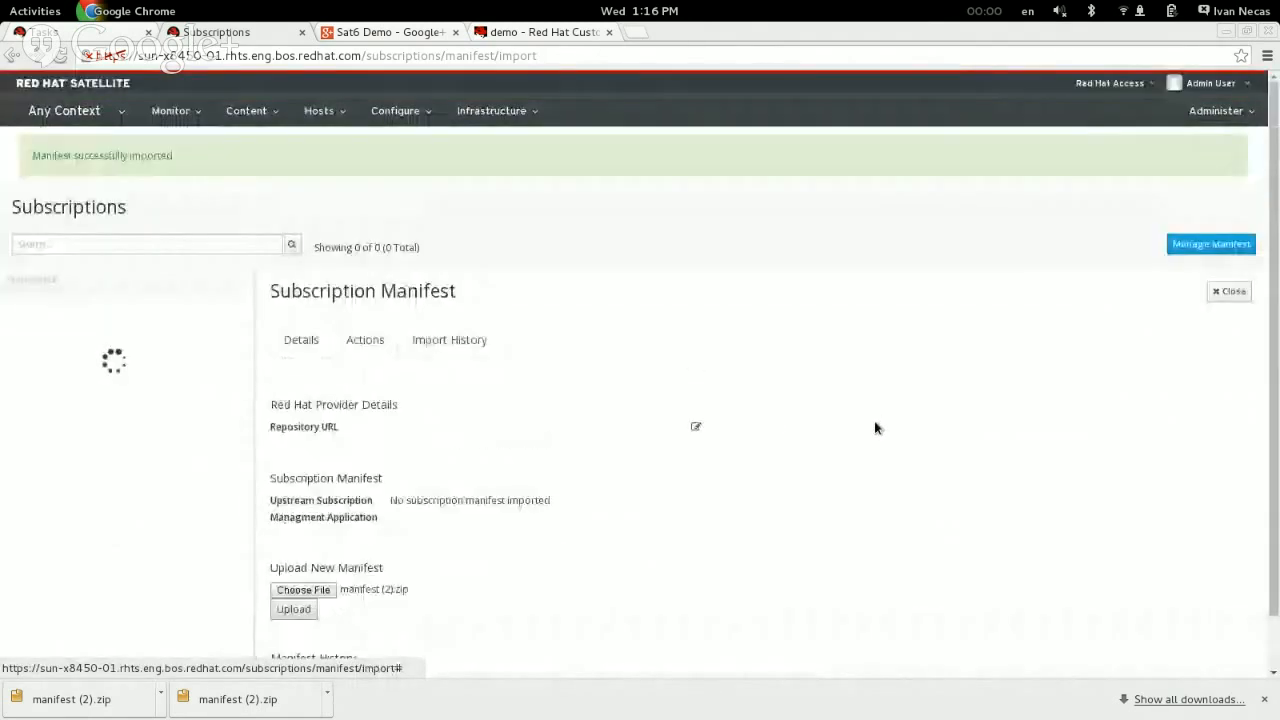
pyautogui.scroll(-1, 875, 428)
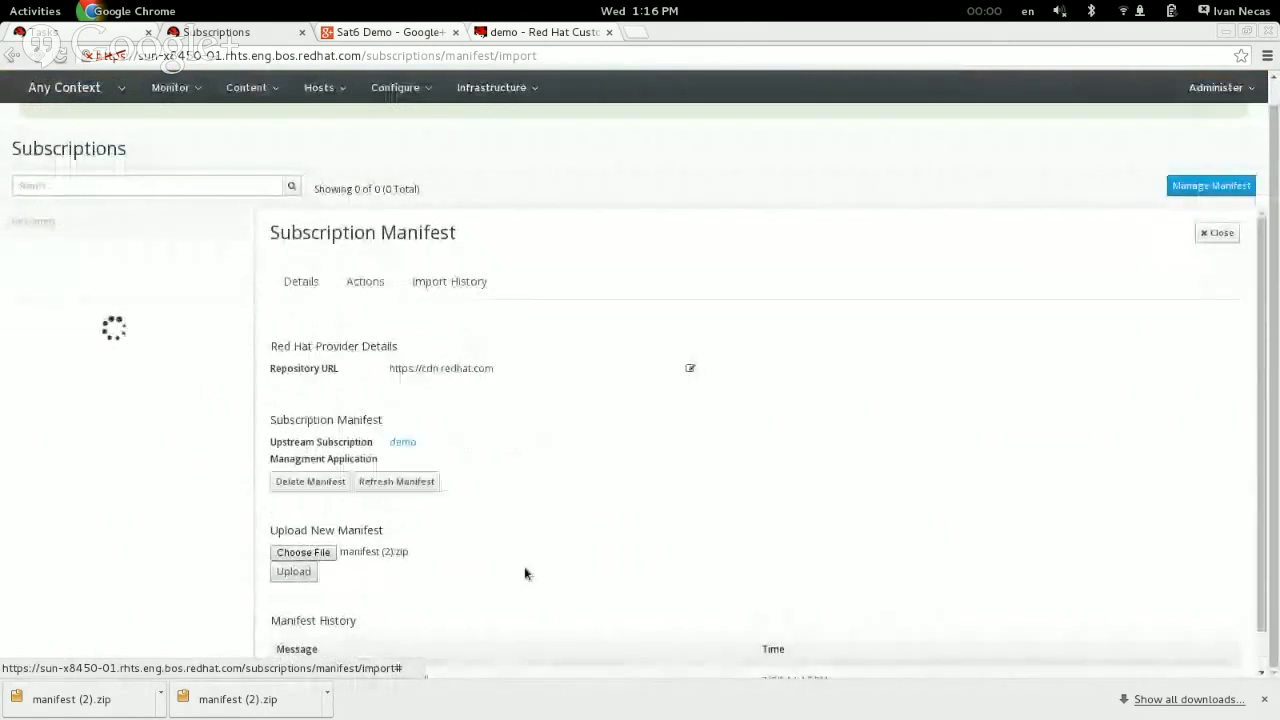
pyautogui.scroll(-1, 524, 571)
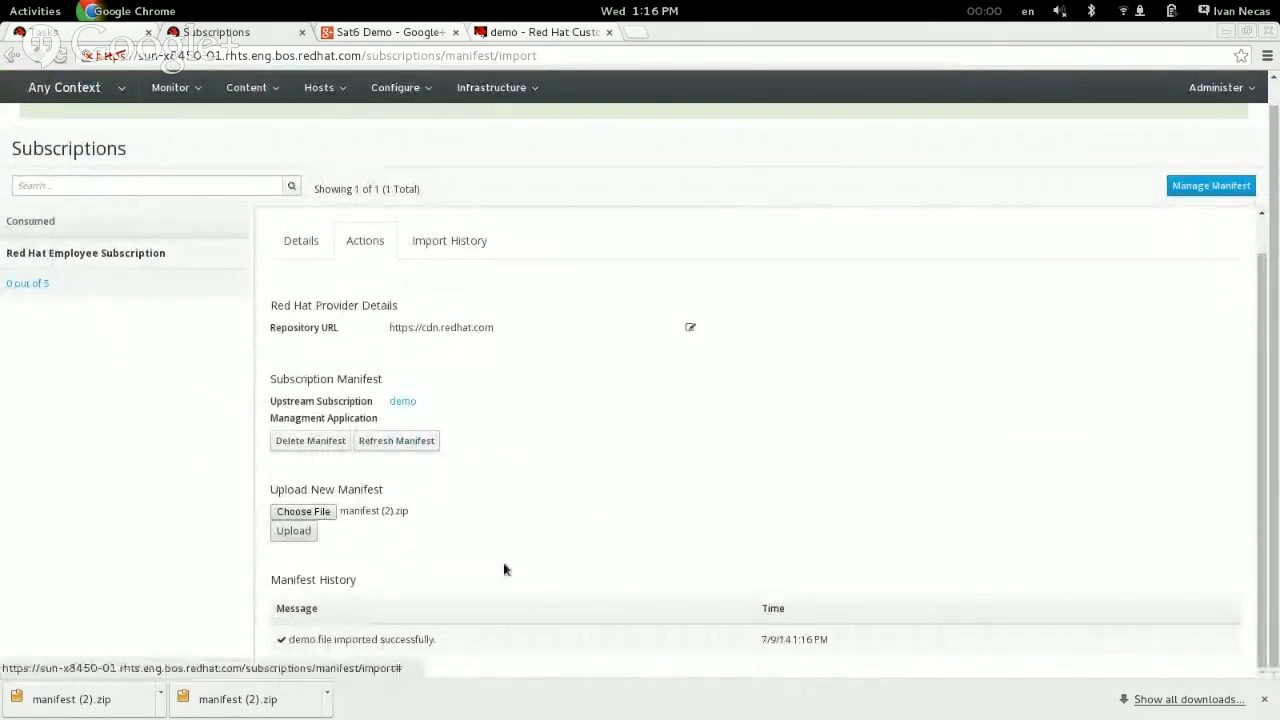
pyautogui.scroll(2, 503, 568)
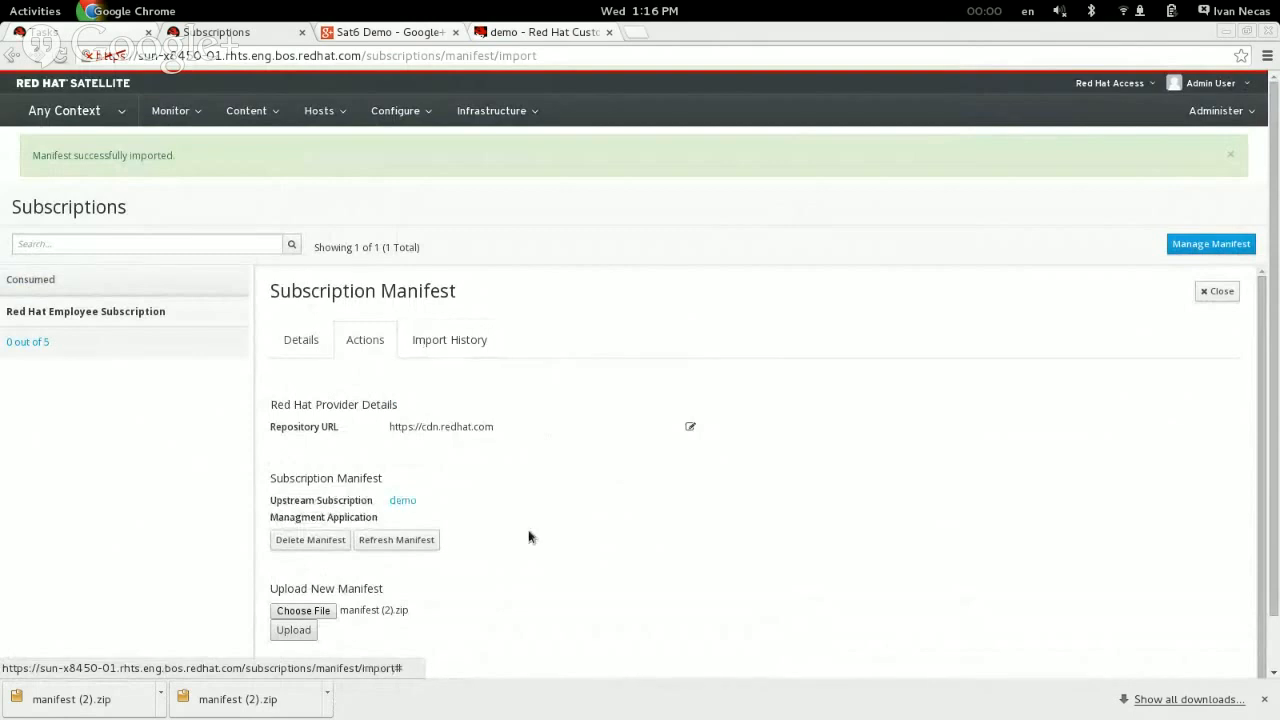
# Step: Open the Red Hat Repositories page and expand the Red Hat Enterprise Linux Server product among the RPM products
pyautogui.moveTo(265, 118)
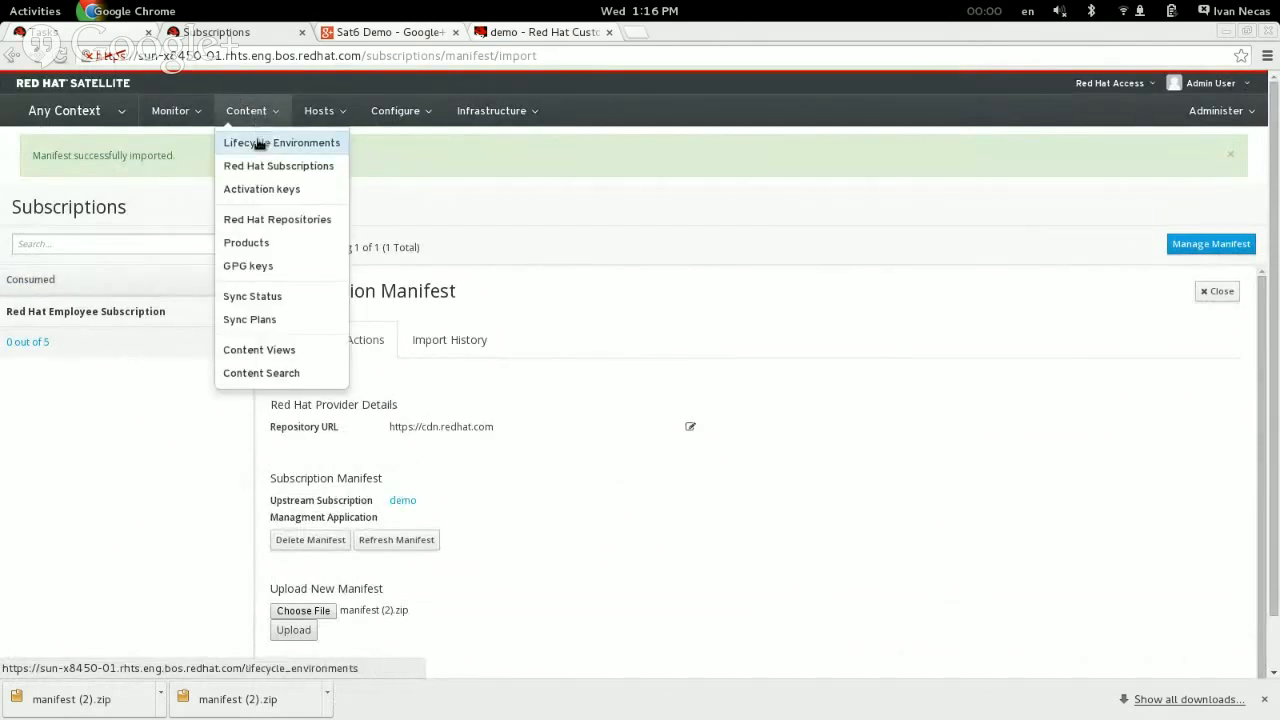
pyautogui.click(262, 219)
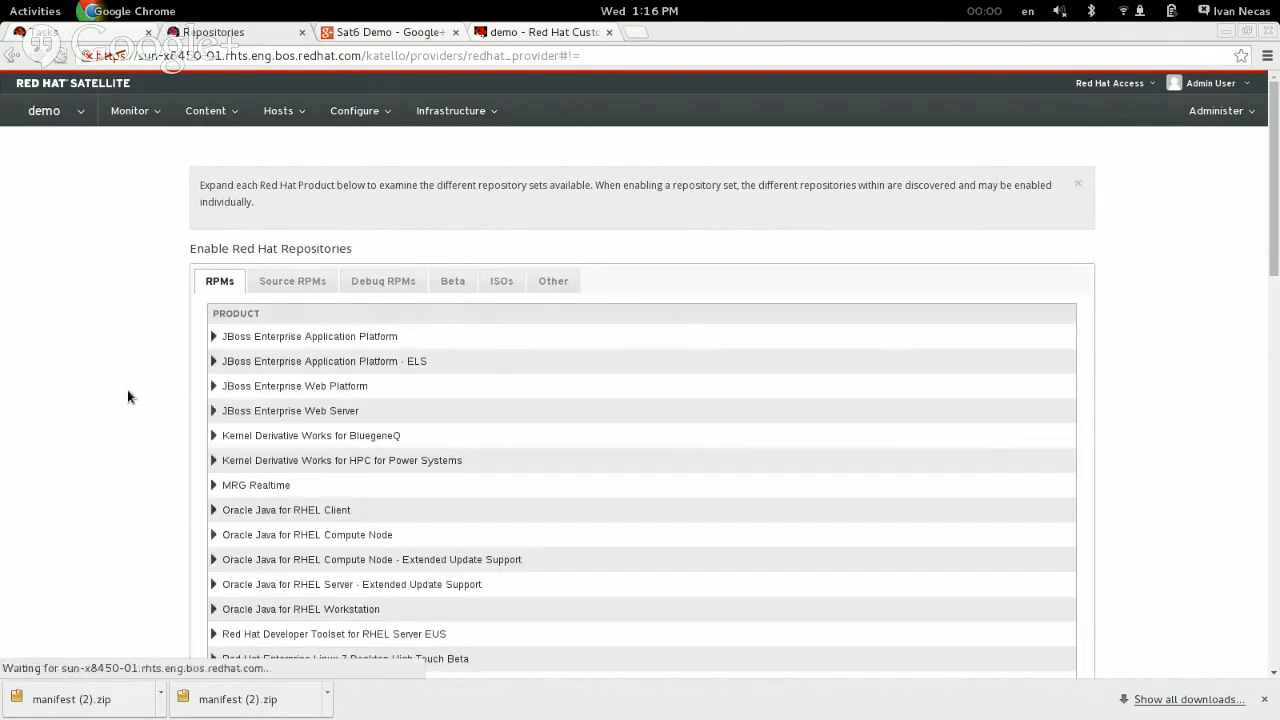
pyautogui.scroll(-10, 128, 399)
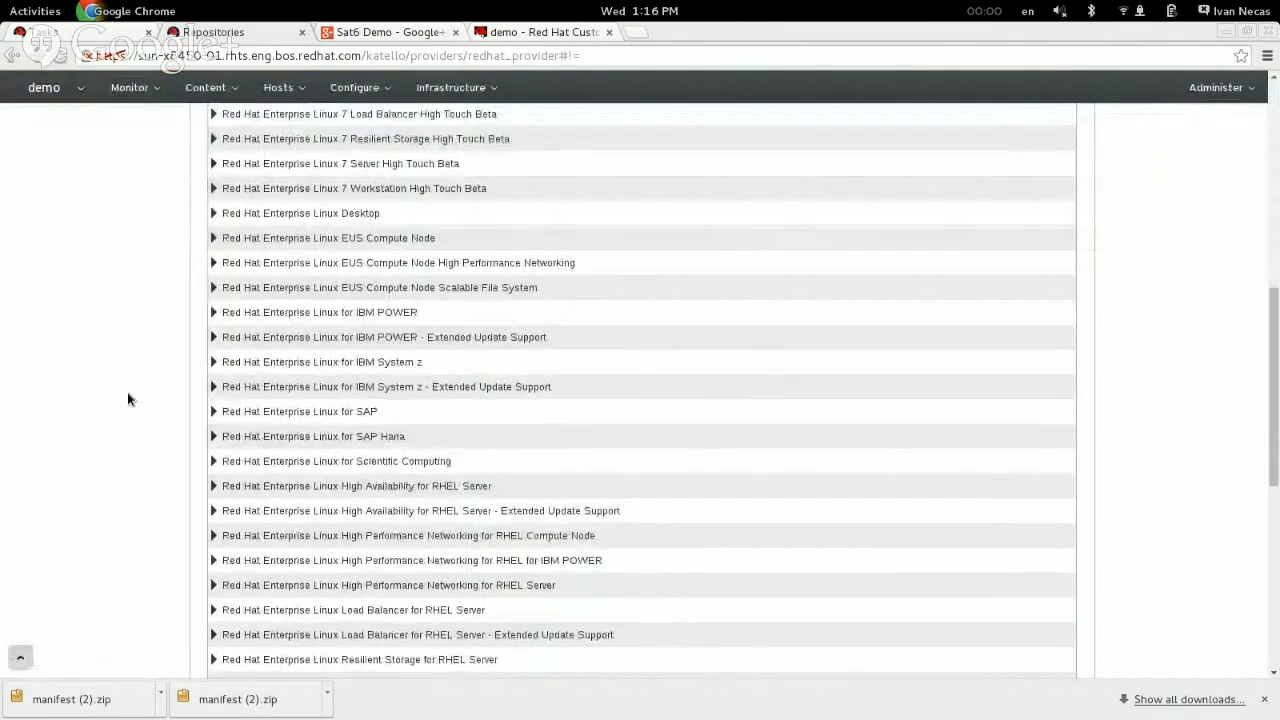
pyautogui.scroll(-3, 80, 386)
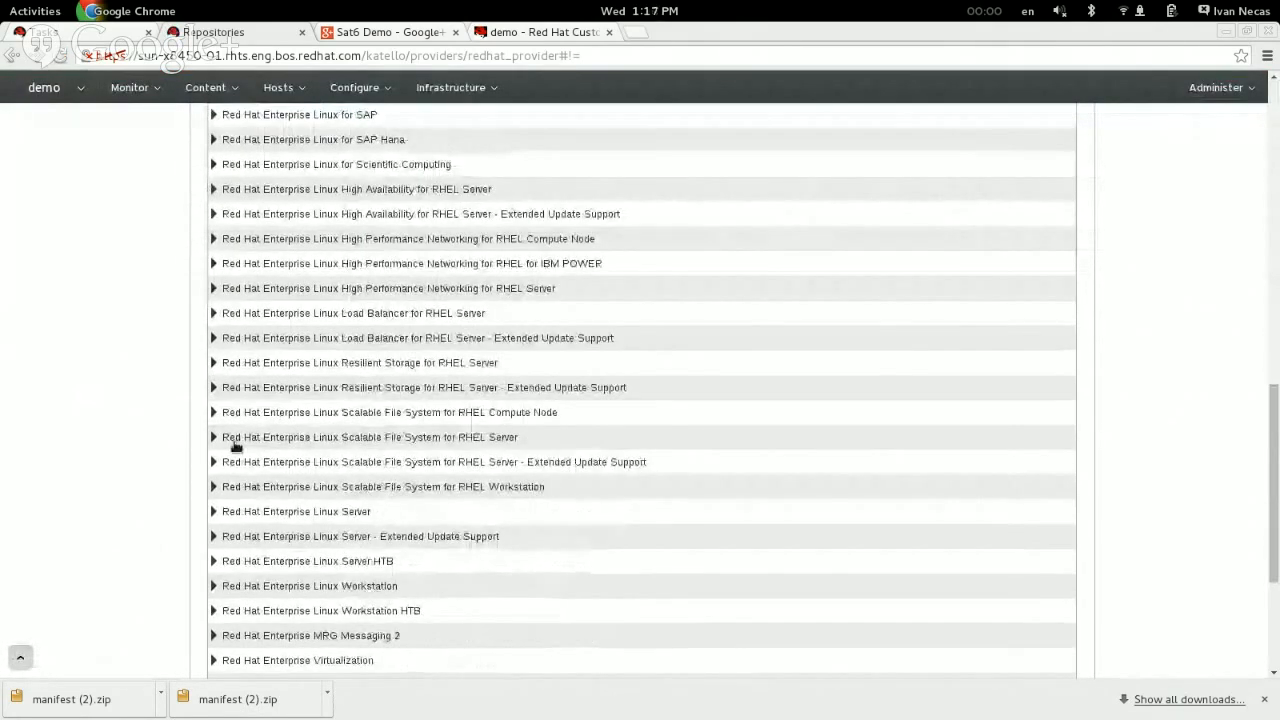
pyautogui.click(209, 511)
# Step: Enable the Red Hat Enterprise Linux 7 Server Kickstart x86_64 7Server repository
pyautogui.scroll(-5, 137, 500)
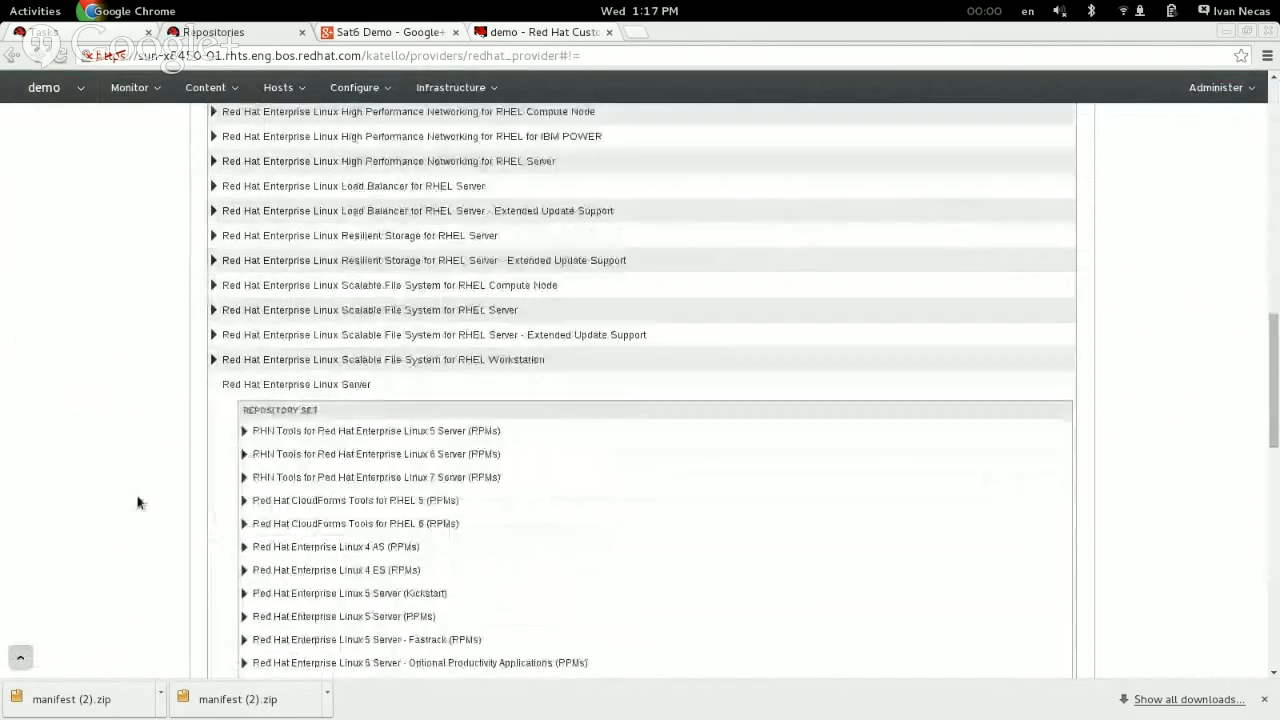
pyautogui.scroll(-5, 138, 502)
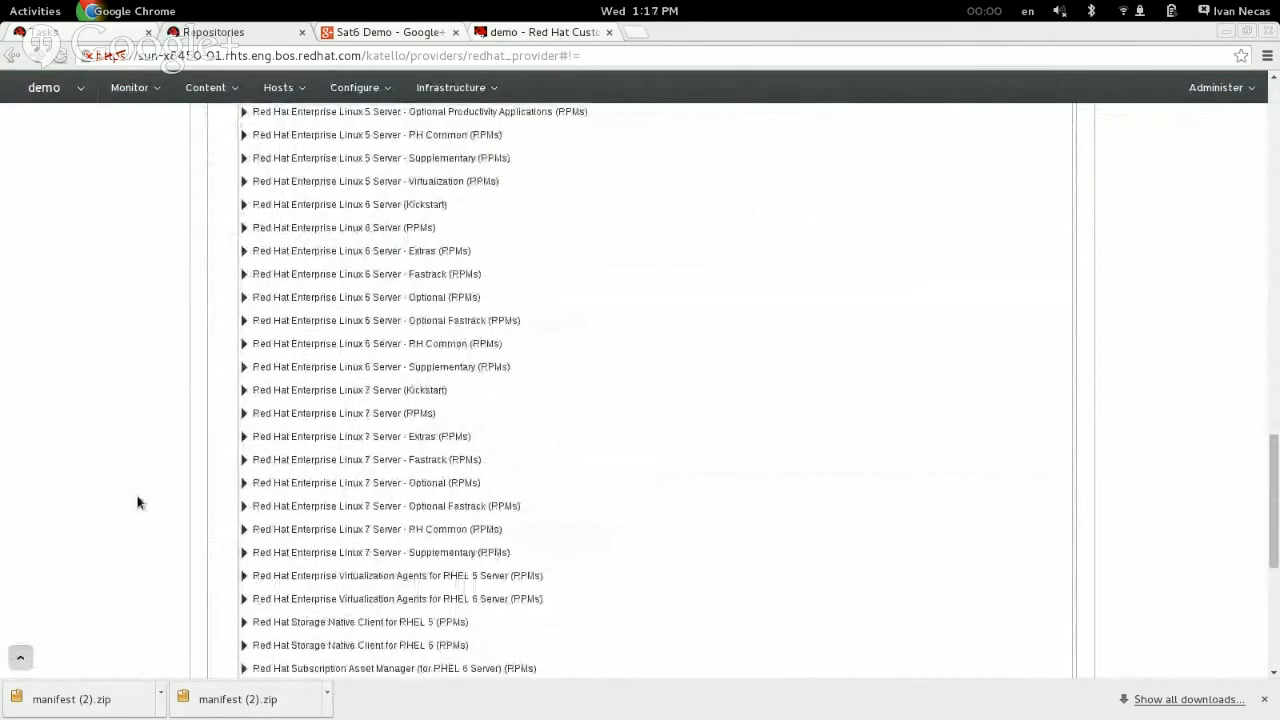
pyautogui.click(243, 391)
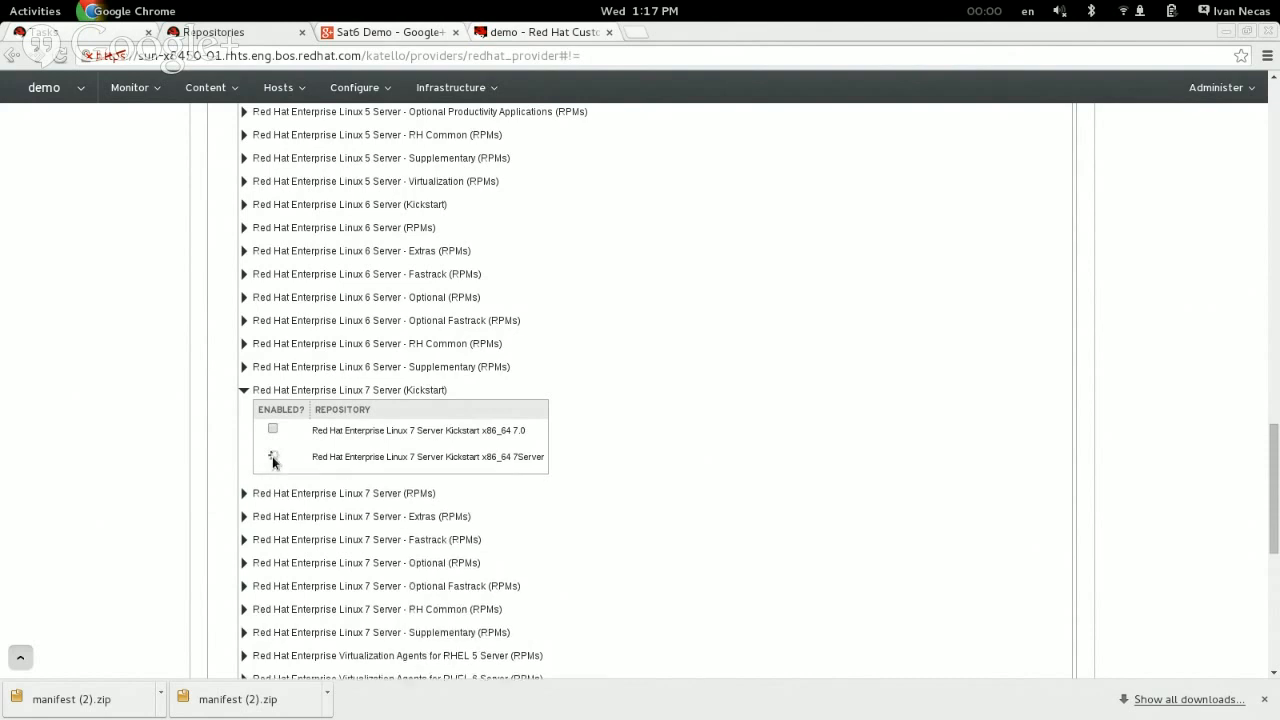
pyautogui.click(272, 456)
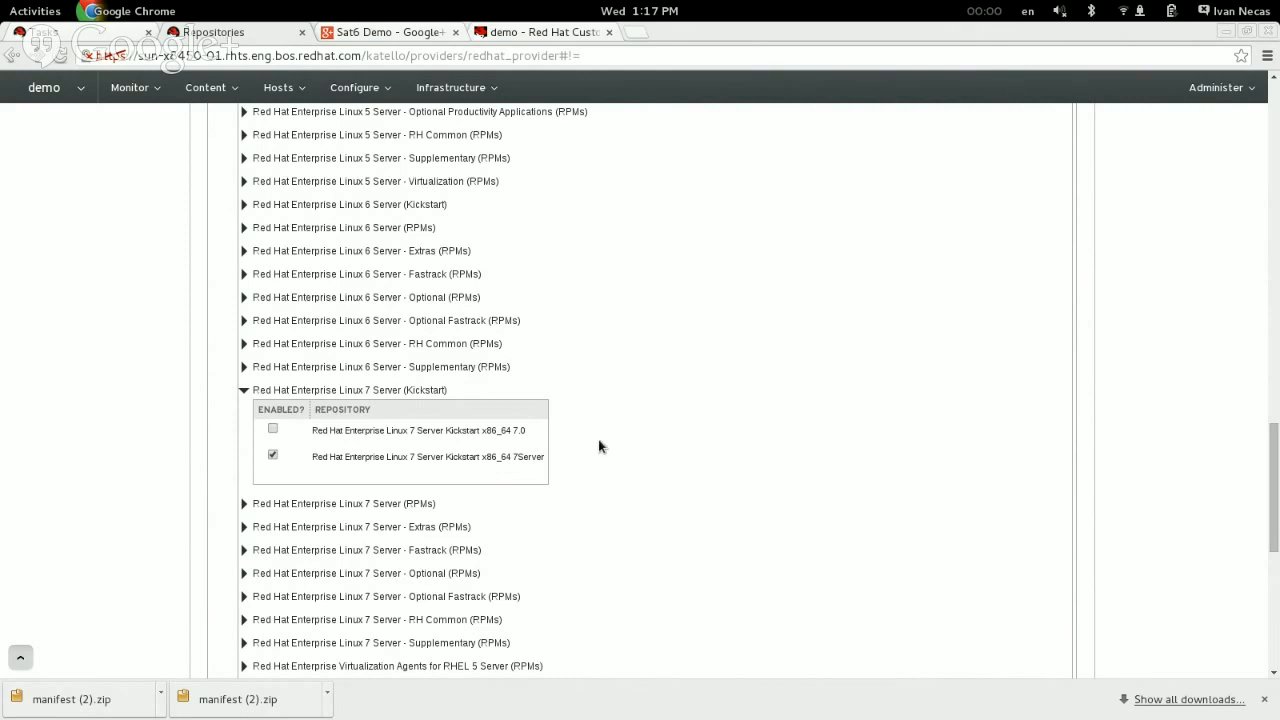
# Step: Enable the Red Hat Enterprise Linux 7 Server RPMs x86_64 7Server repository
pyautogui.scroll(-3, 598, 440)
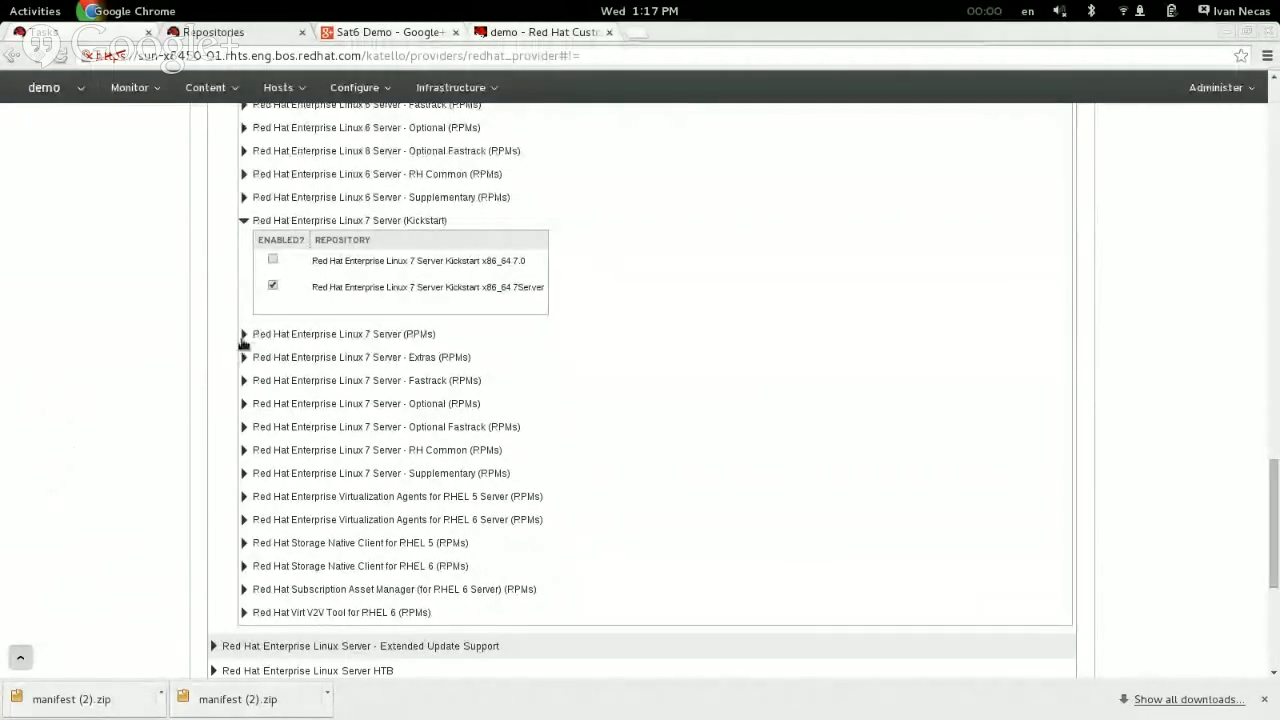
pyautogui.click(244, 337)
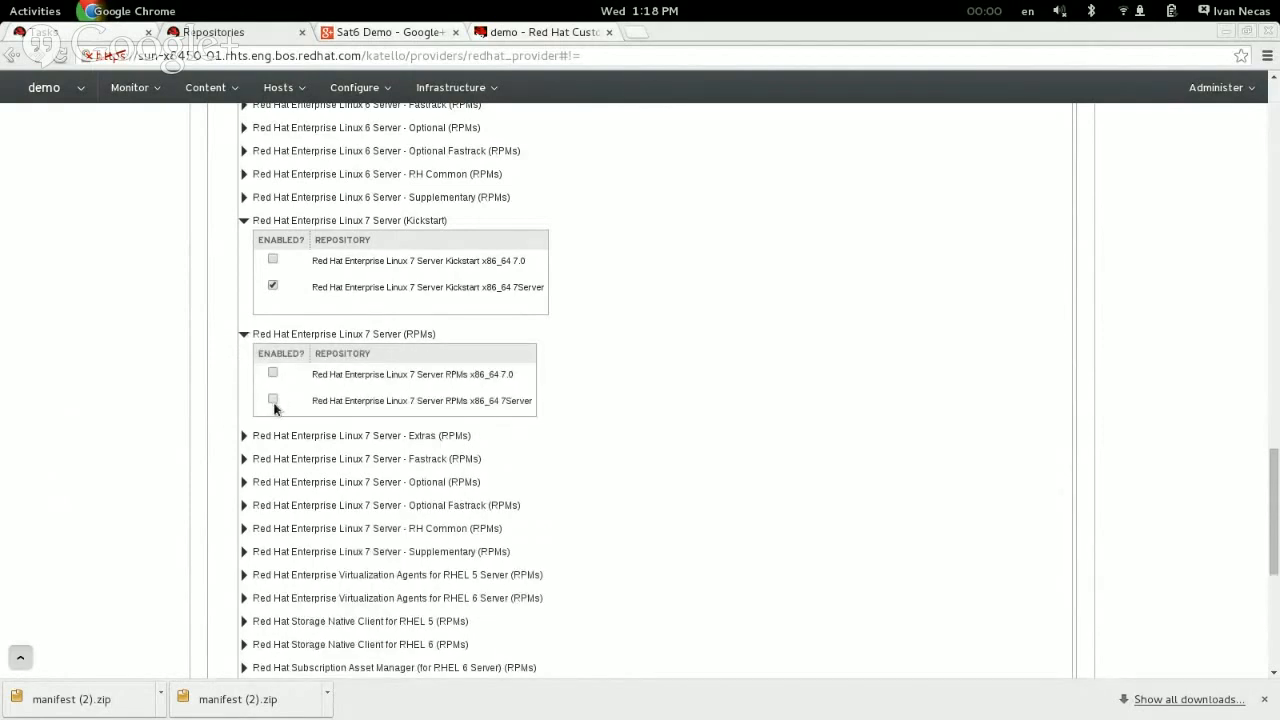
pyautogui.click(273, 401)
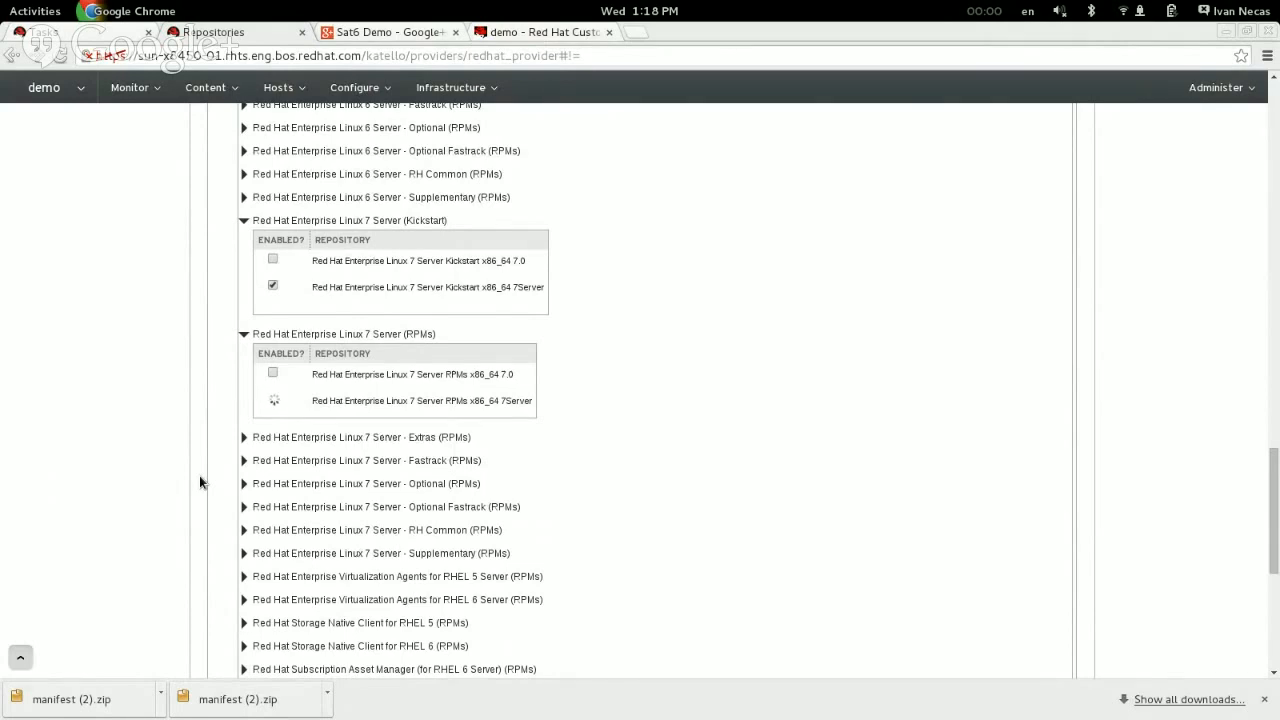
pyautogui.scroll(1, 200, 483)
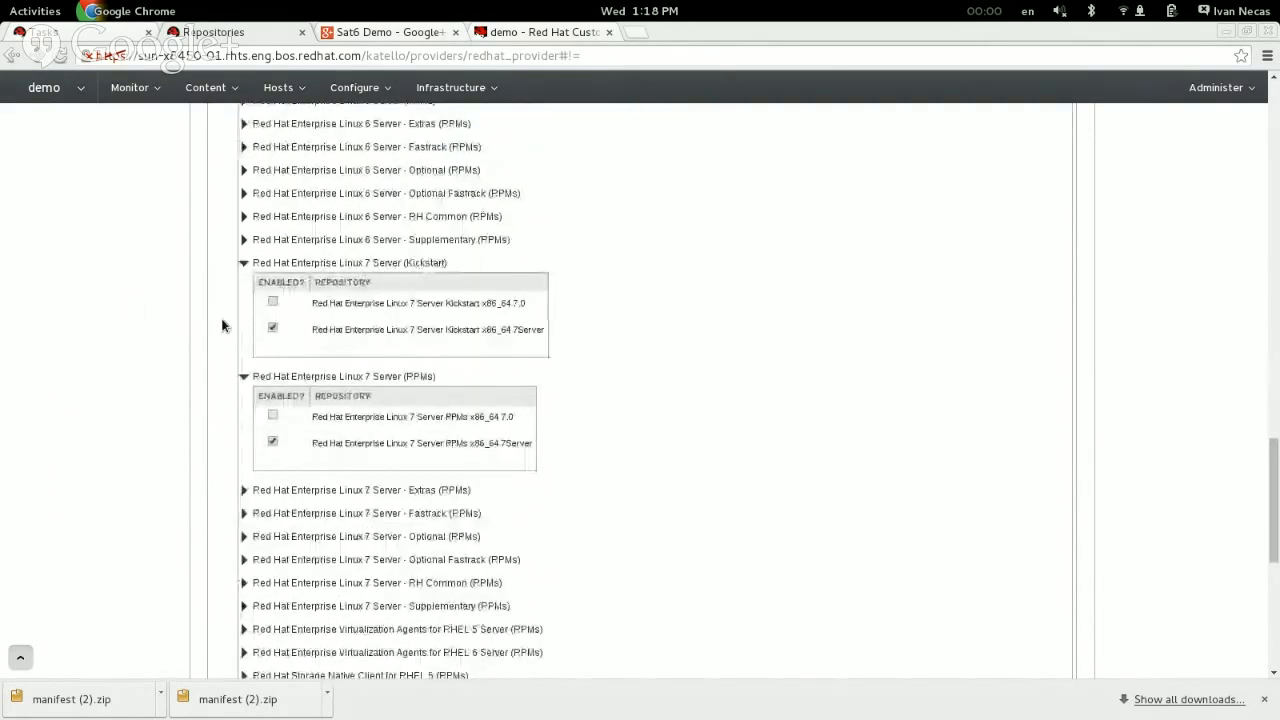
# Step: Open the Red Hat Enterprise Linux Server product and start synchronizing its Kickstart x86_64 7Server repository
pyautogui.click(221, 88)
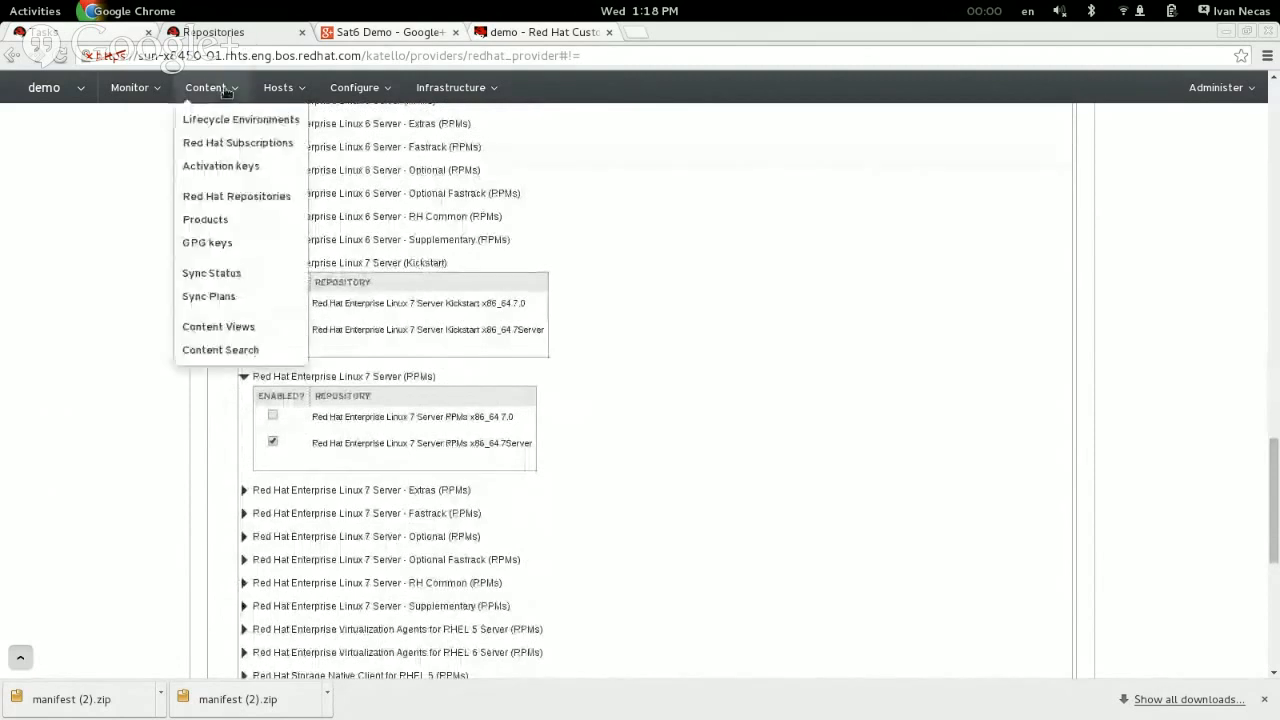
pyautogui.click(223, 218)
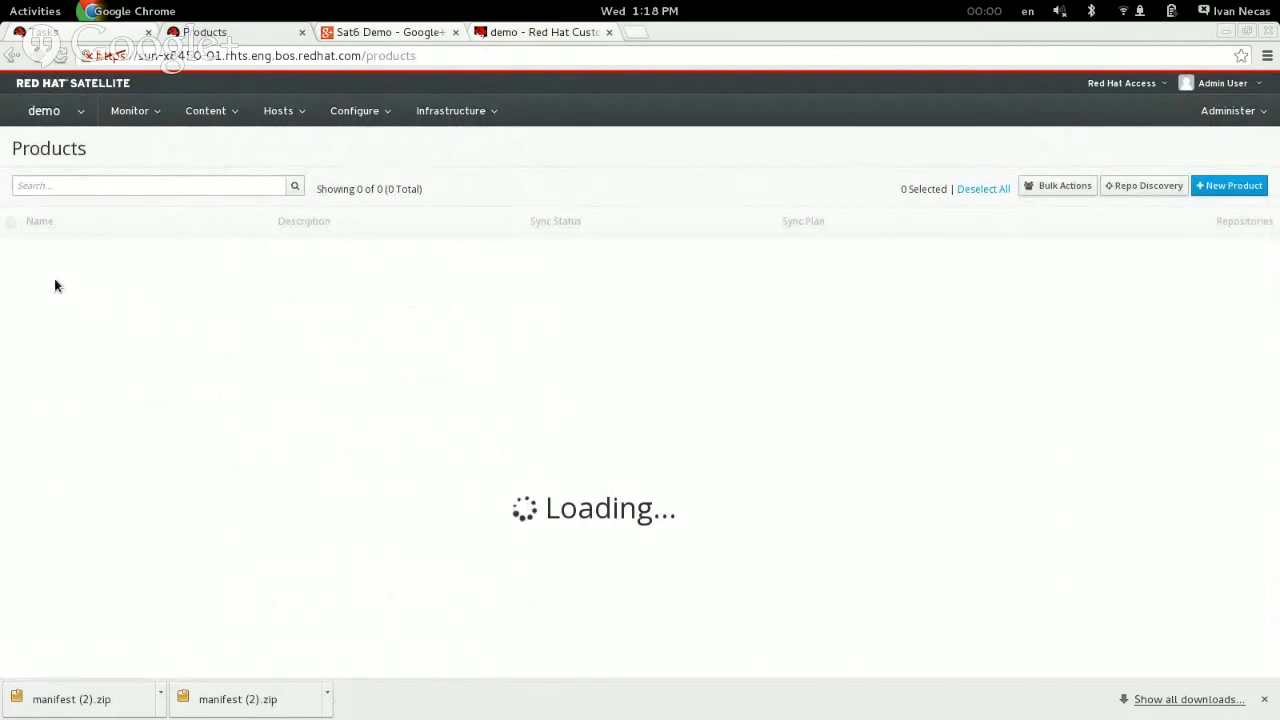
pyautogui.click(101, 255)
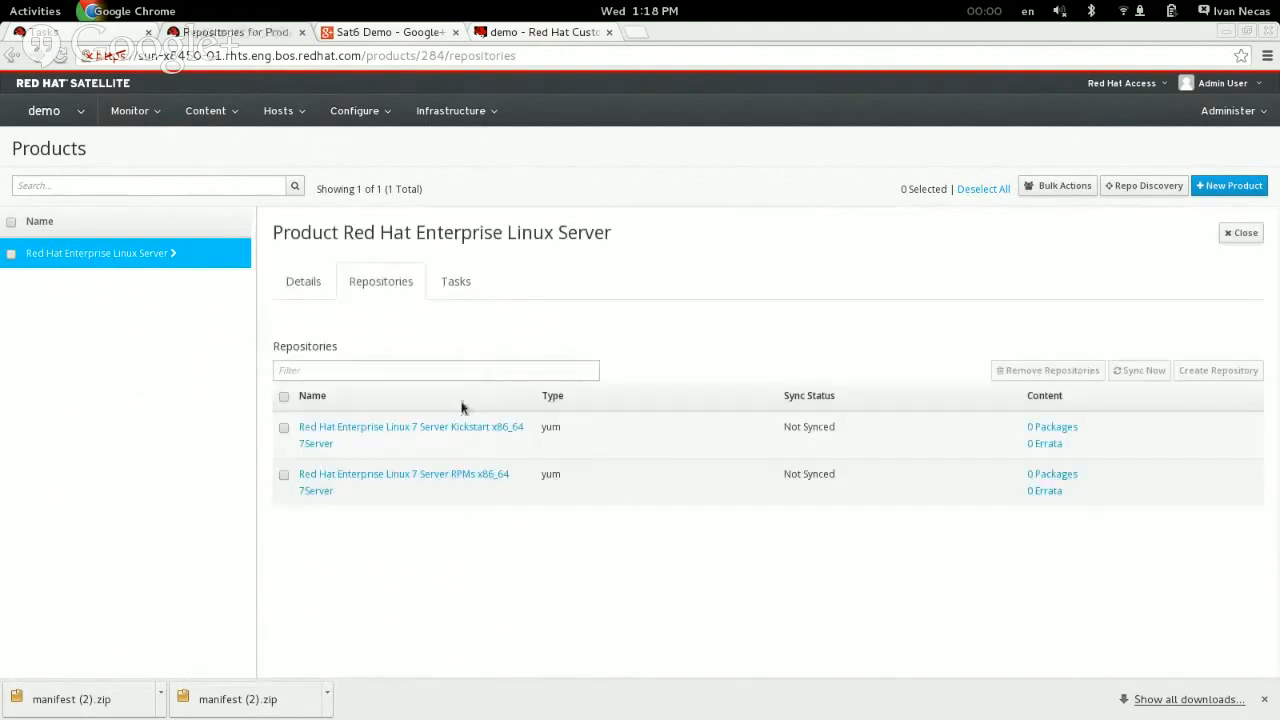
pyautogui.click(464, 433)
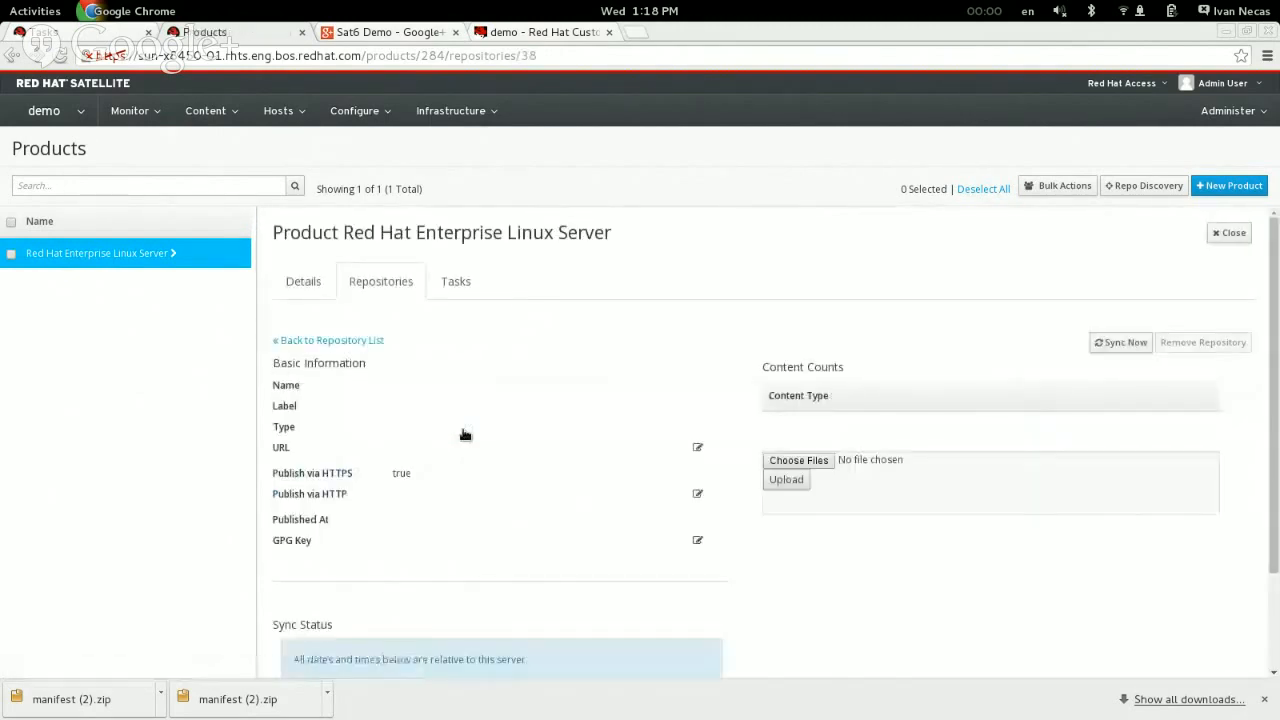
pyautogui.click(1115, 344)
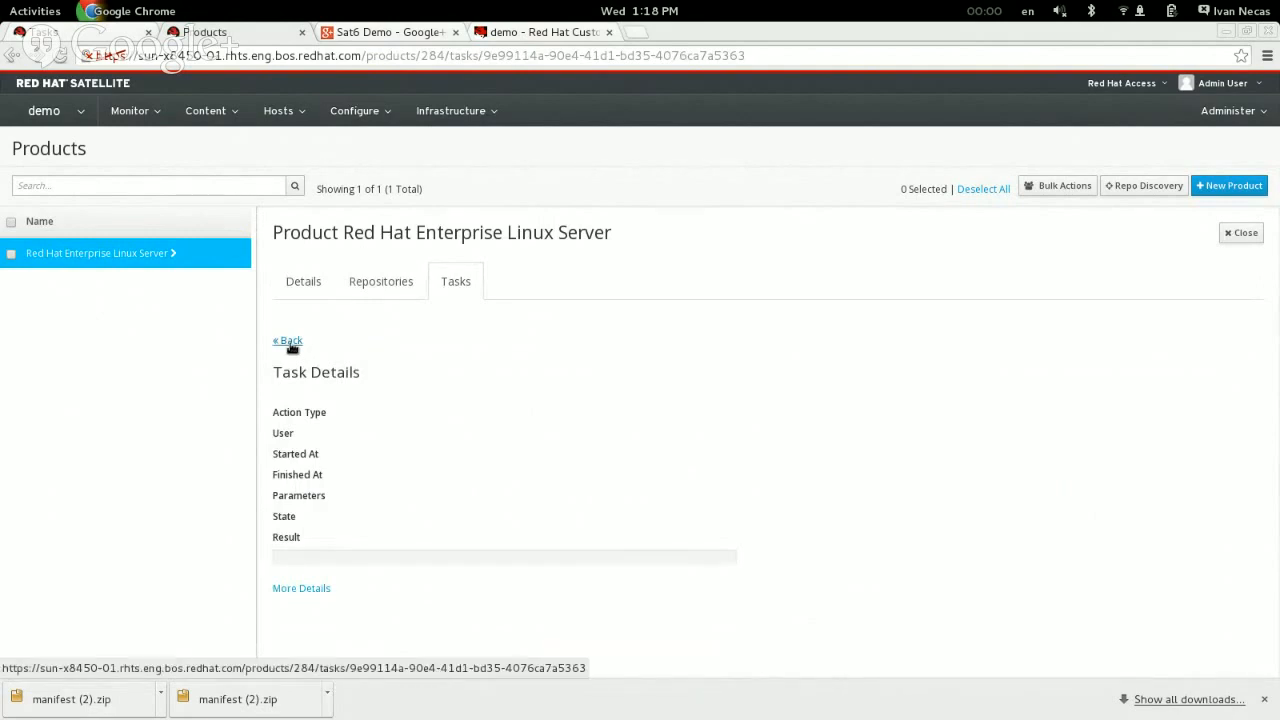
# Step: Return to the Kickstart repository's details and check its Publish via HTTP setting, cancelling the edit
pyautogui.click(289, 341)
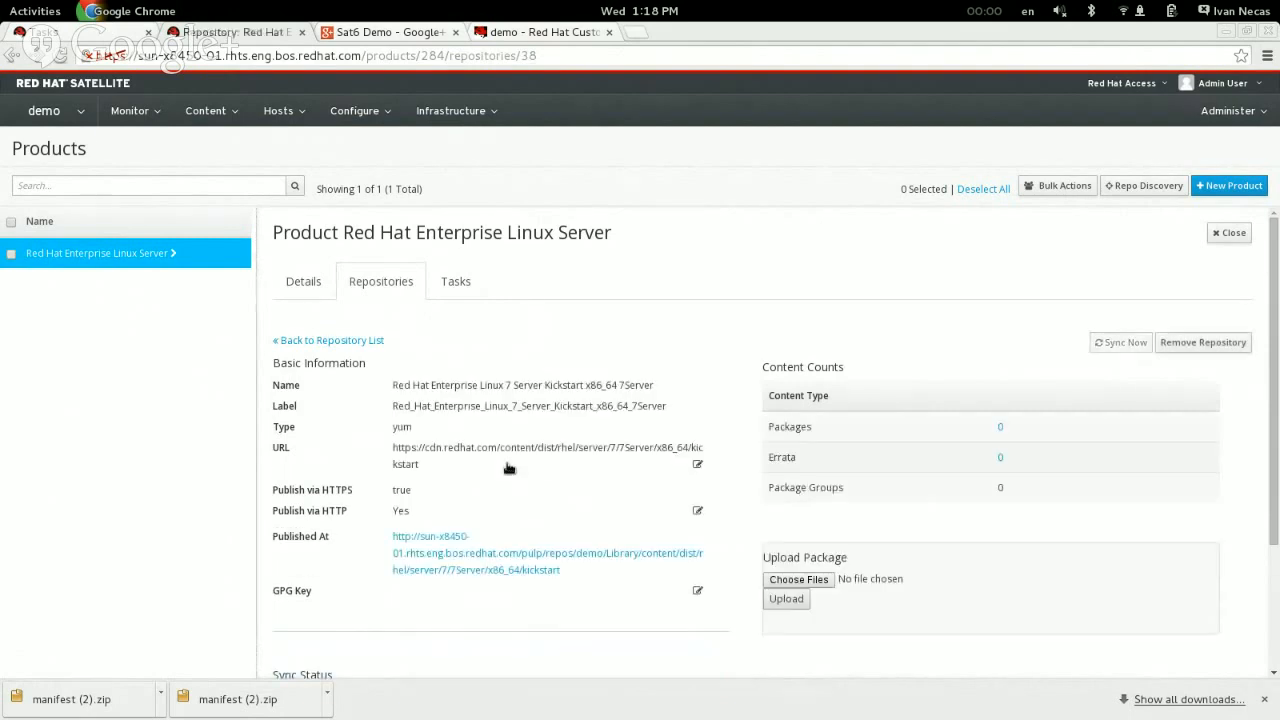
pyautogui.moveTo(268, 509); pyautogui.dragTo(416, 513)
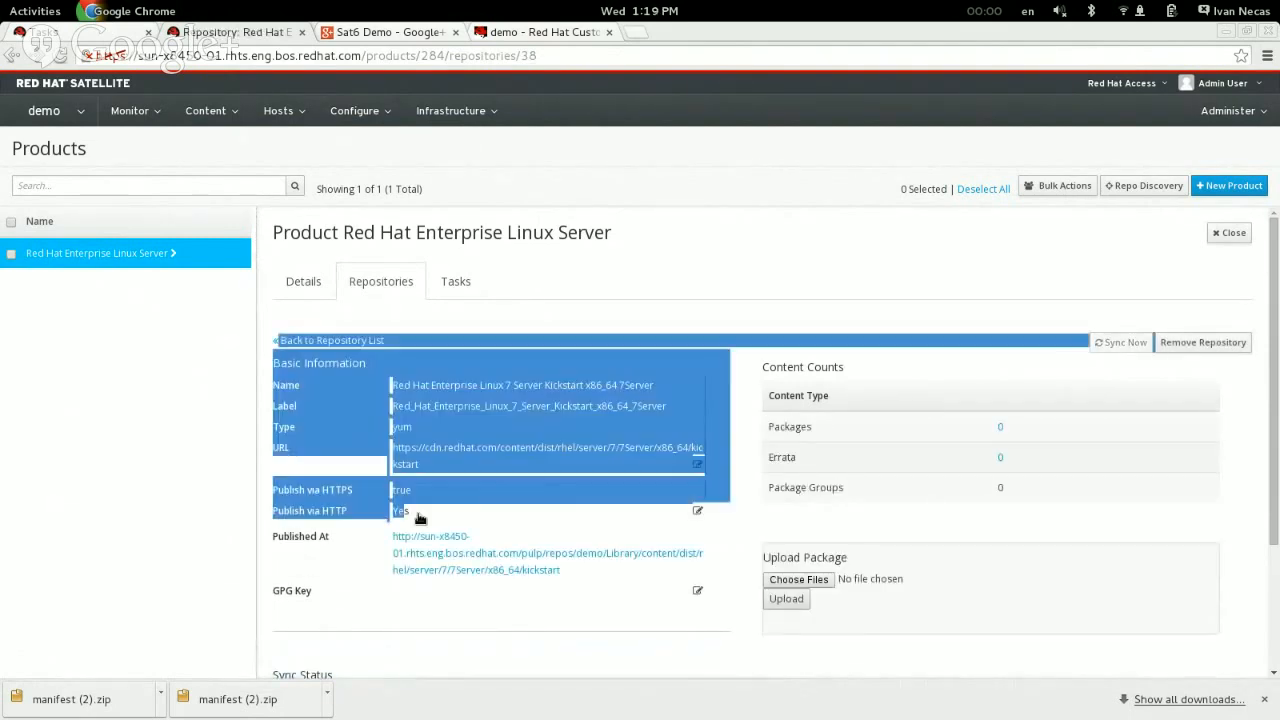
pyautogui.click(429, 514)
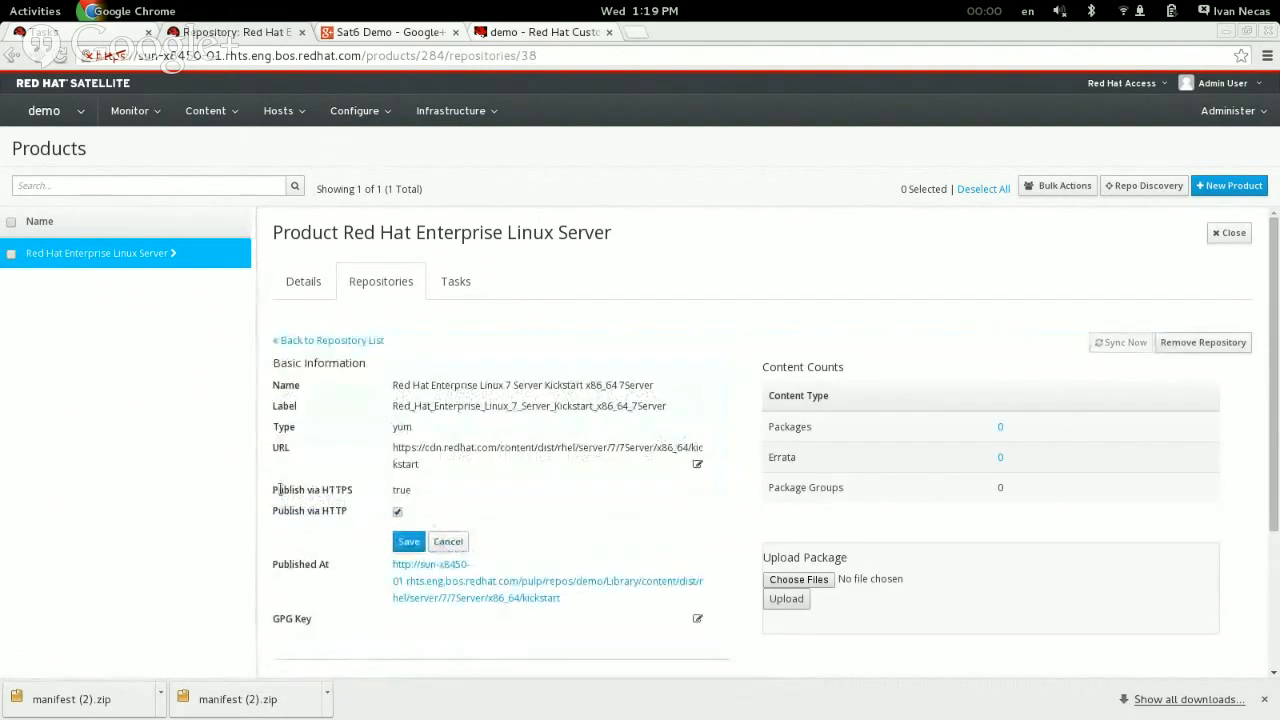
pyautogui.click(455, 542)
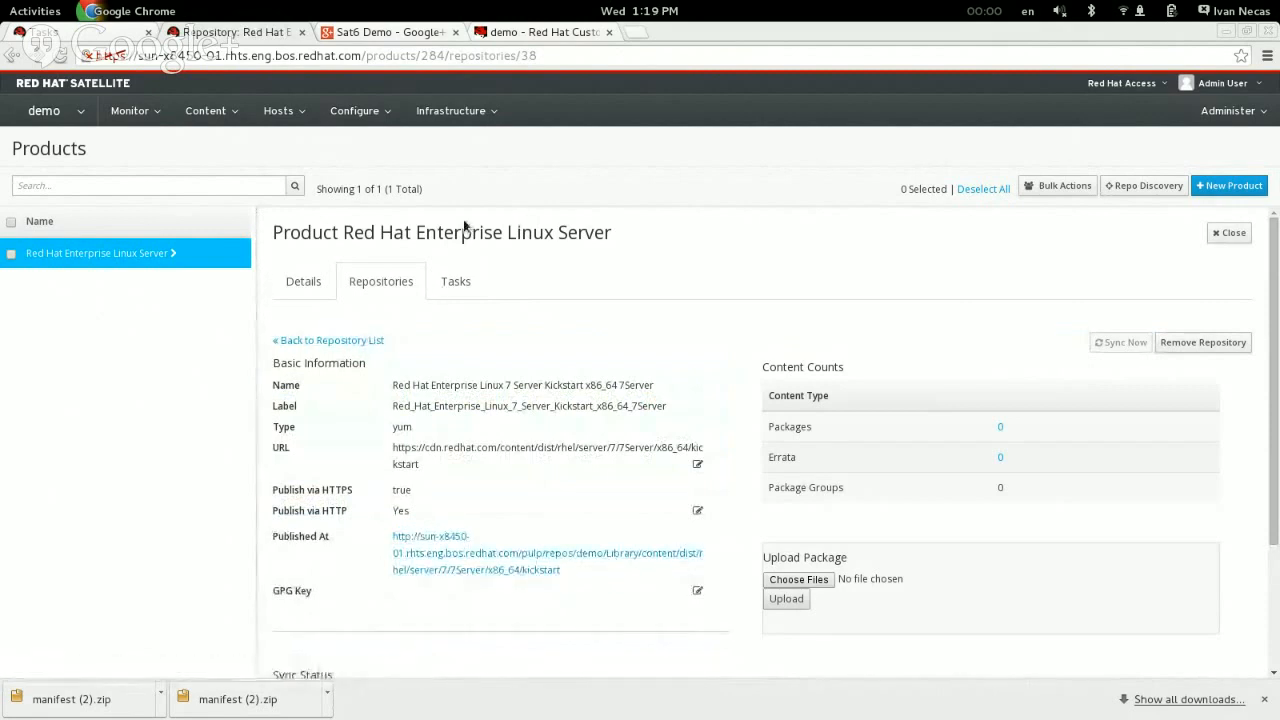
# Step: Return to the repository list and start synchronizing the Red Hat Enterprise Linux 7 Server RPMs x86_64 7Server repository
pyautogui.click(346, 341)
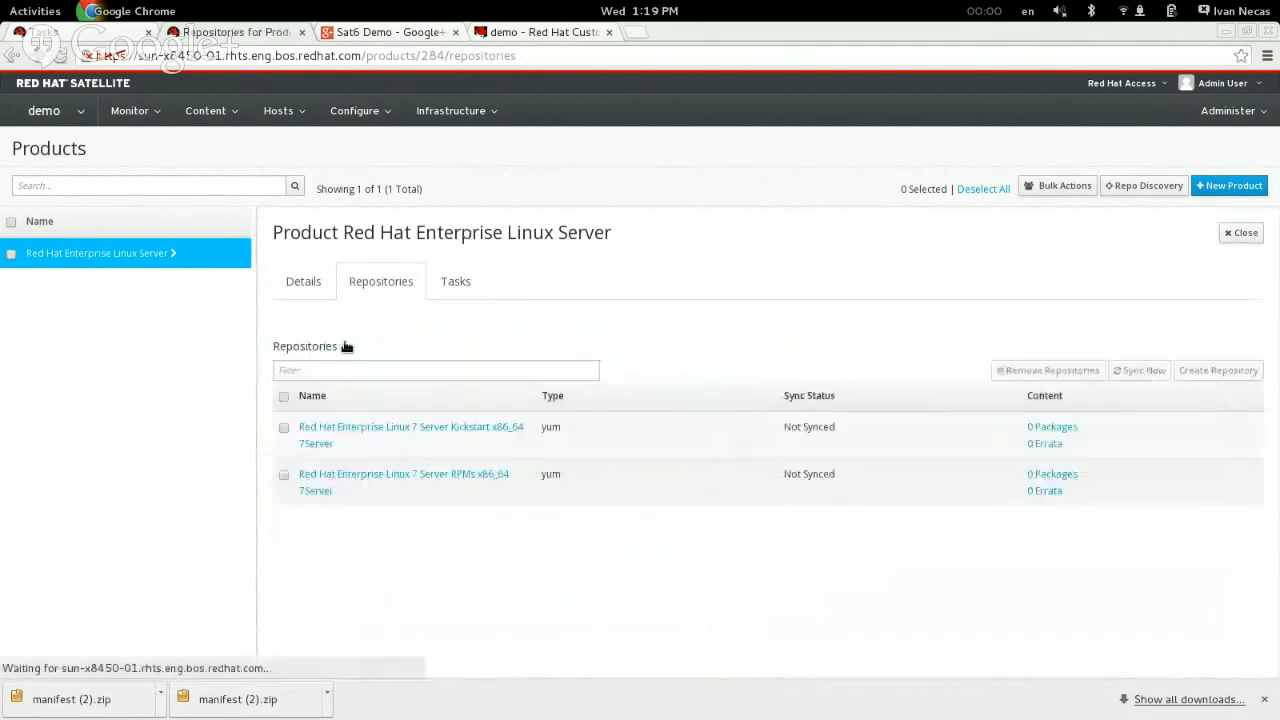
pyautogui.click(425, 480)
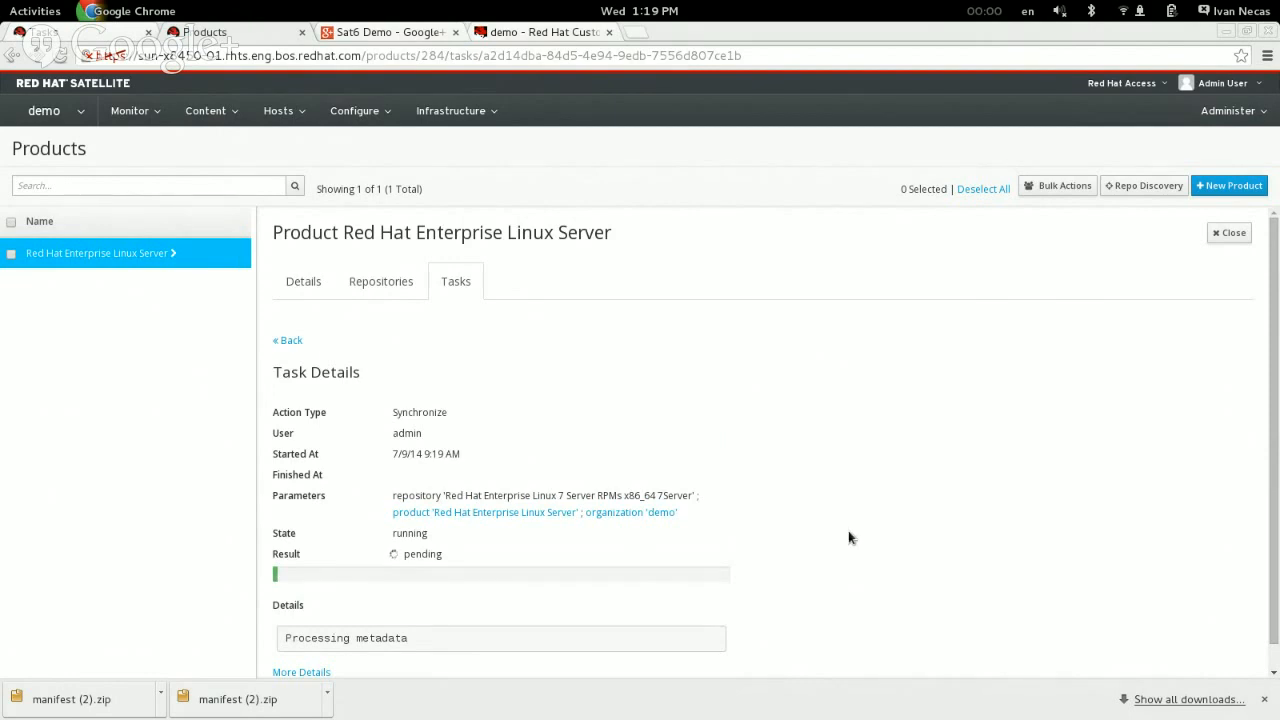
# Step: Open the lifecycle environment paths and create an environment named Dev following Library
pyautogui.click(288, 341)
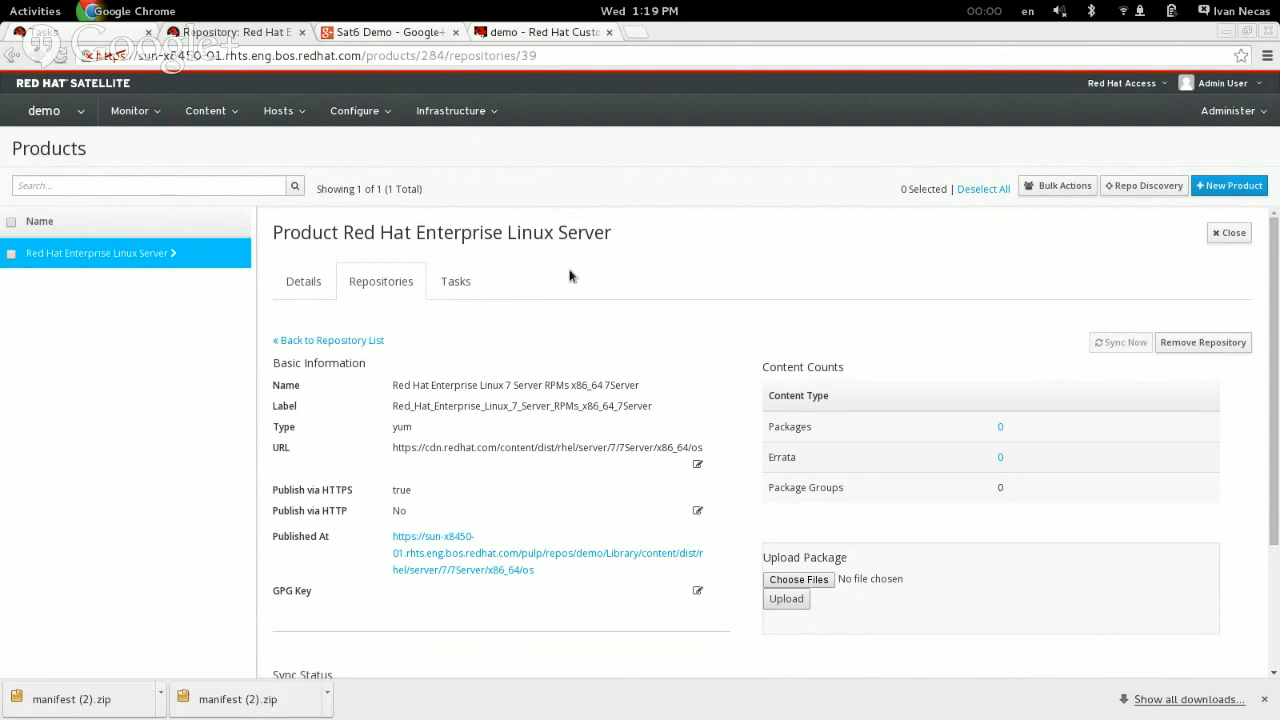
pyautogui.click(212, 115)
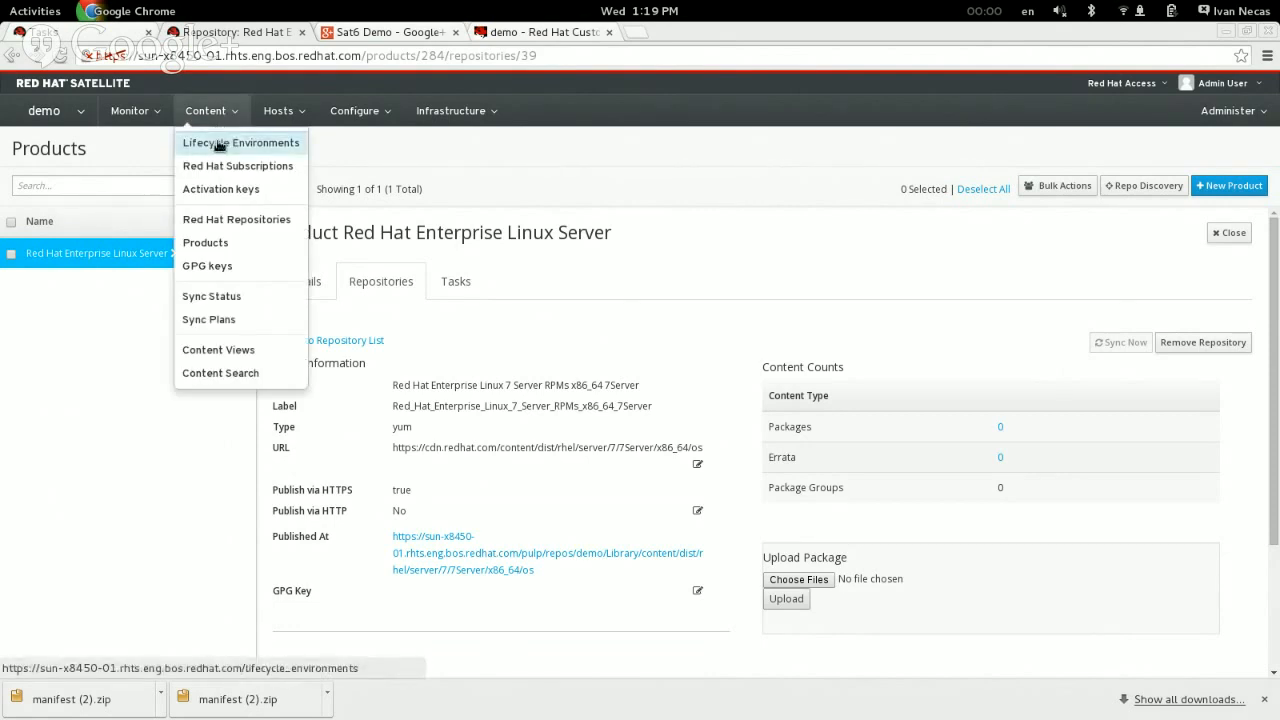
pyautogui.click(219, 146)
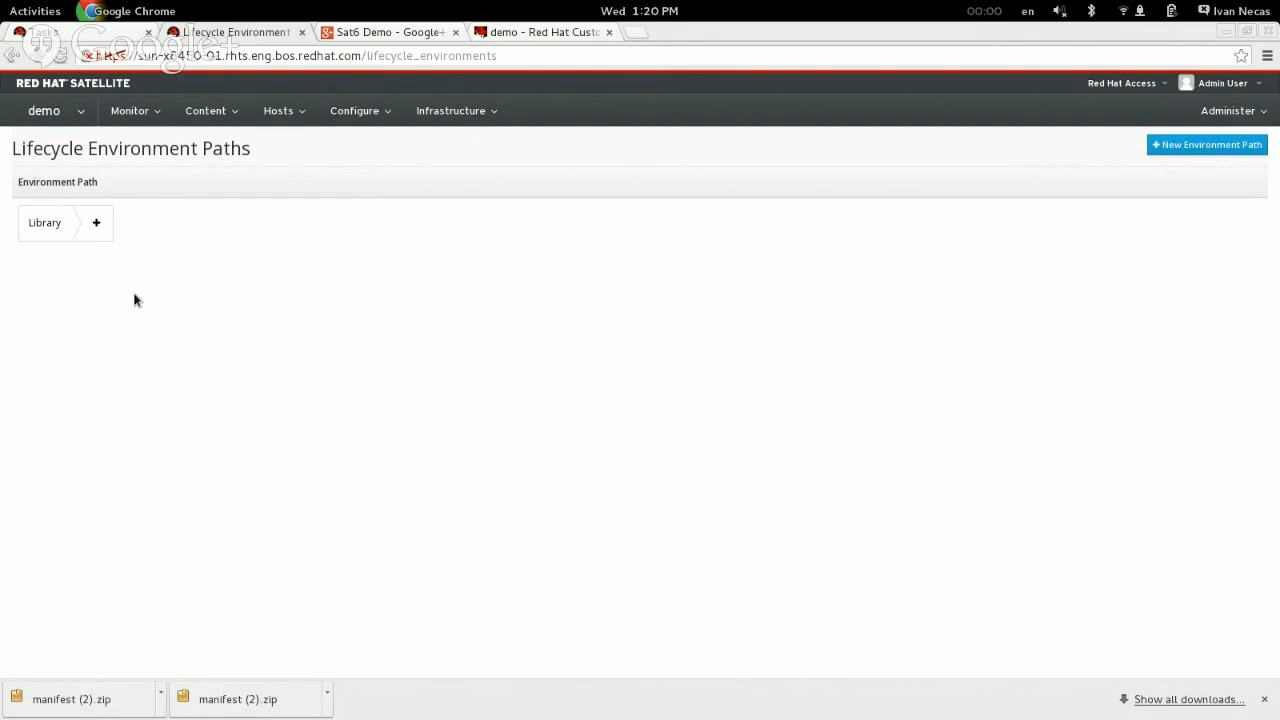
pyautogui.click(100, 228)
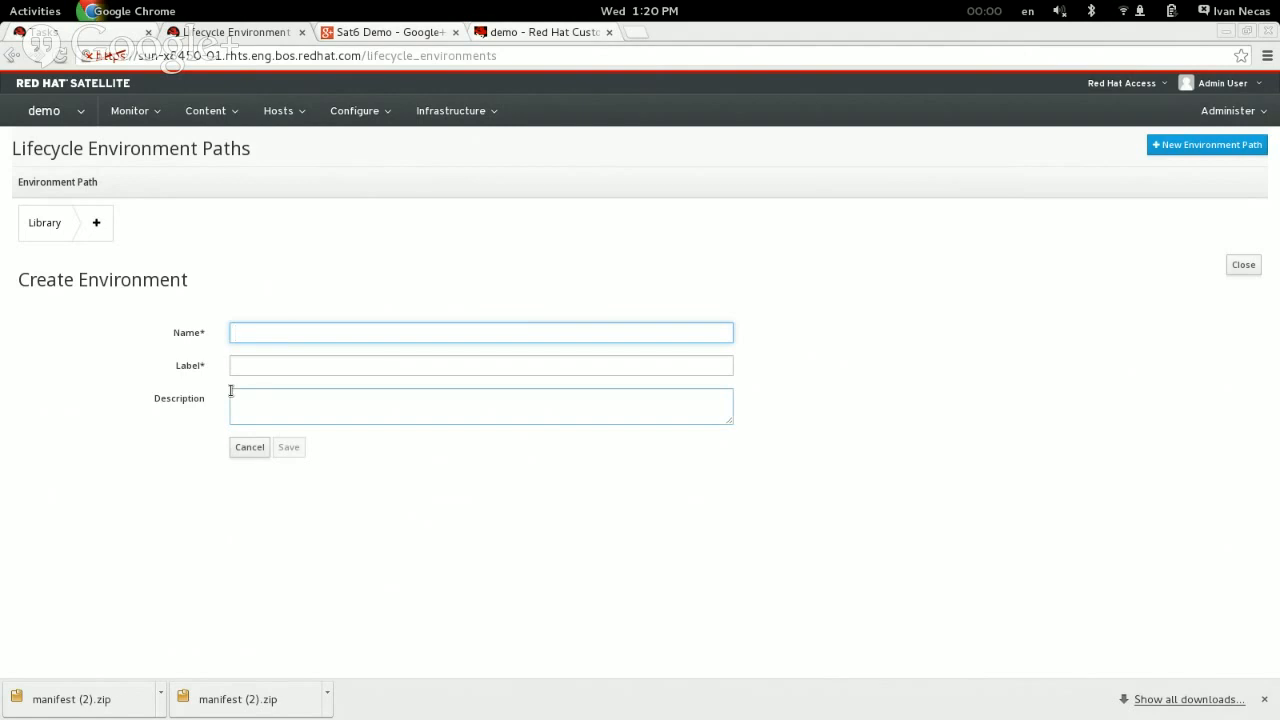
pyautogui.write('Dev')
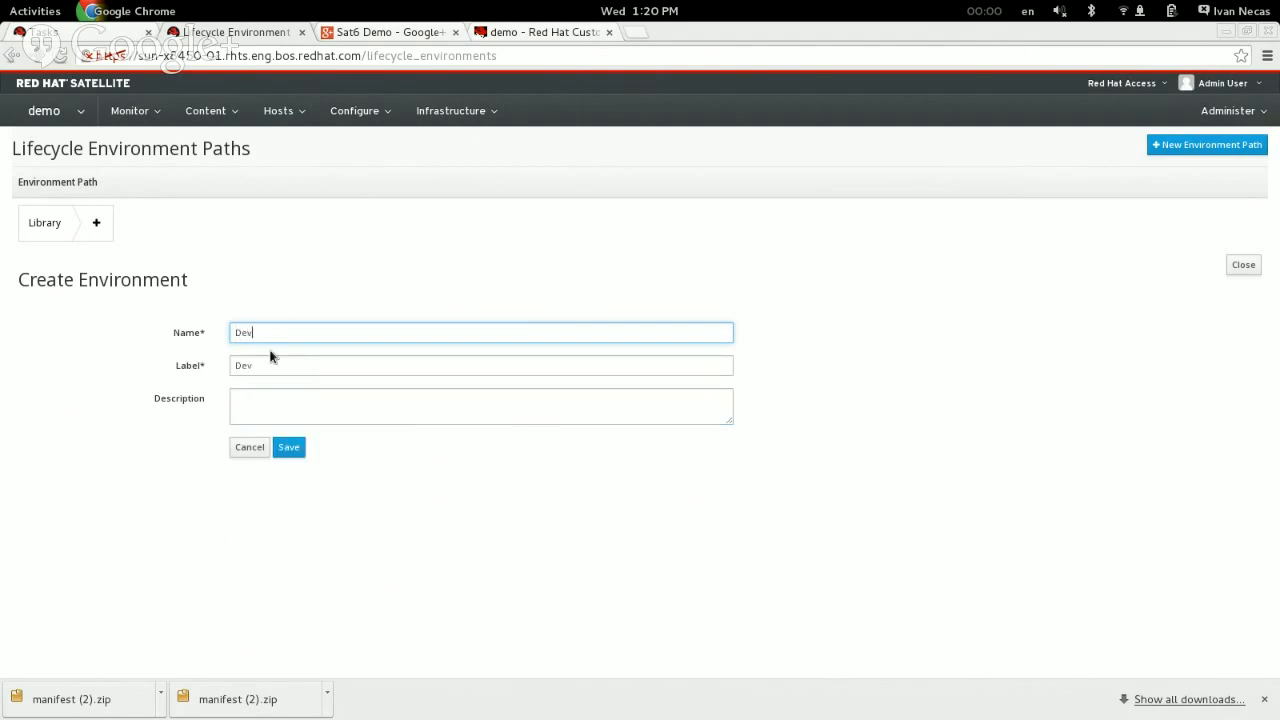
pyautogui.click(286, 408)
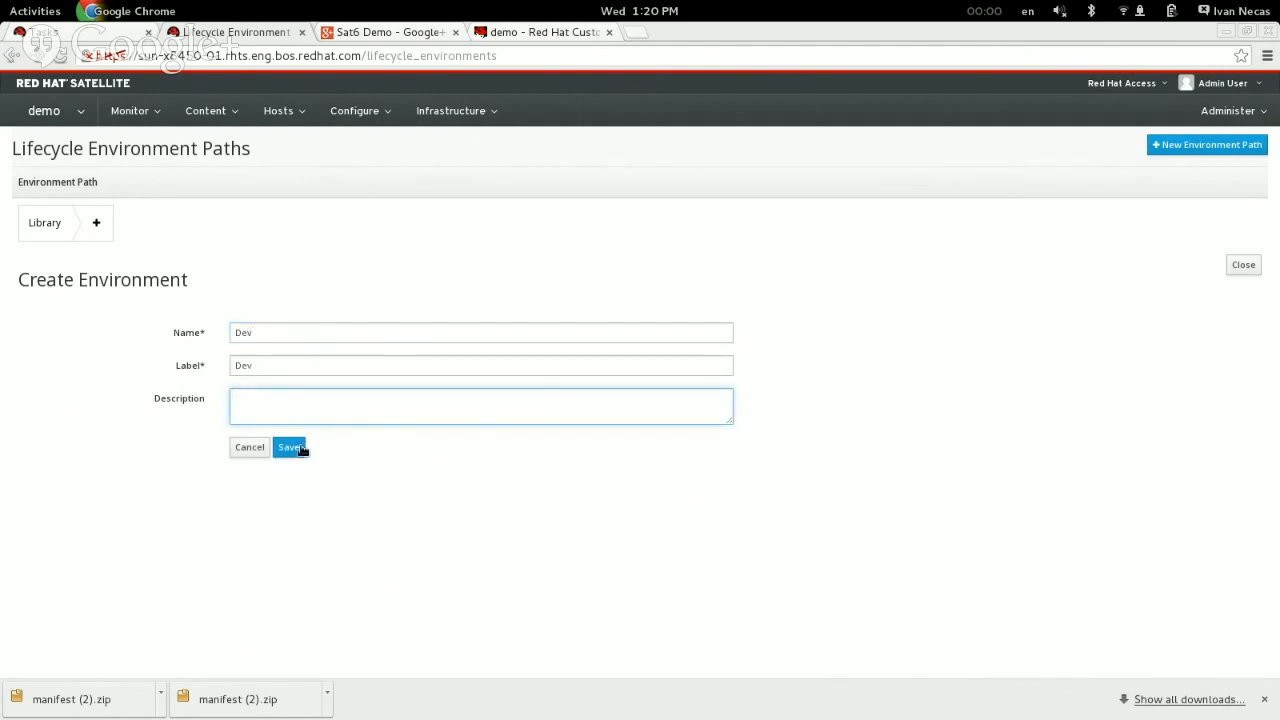
pyautogui.click(300, 448)
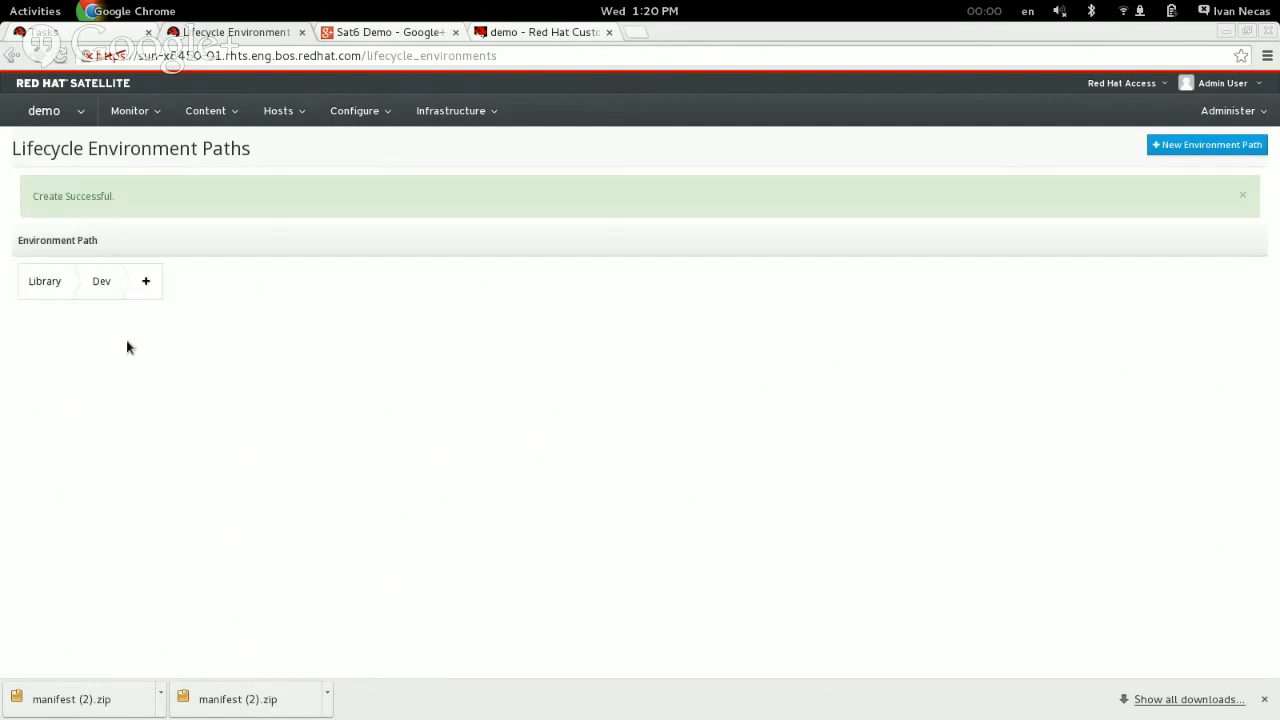
# Step: Add a lifecycle environment named Test after Dev in the path
pyautogui.click(145, 285)
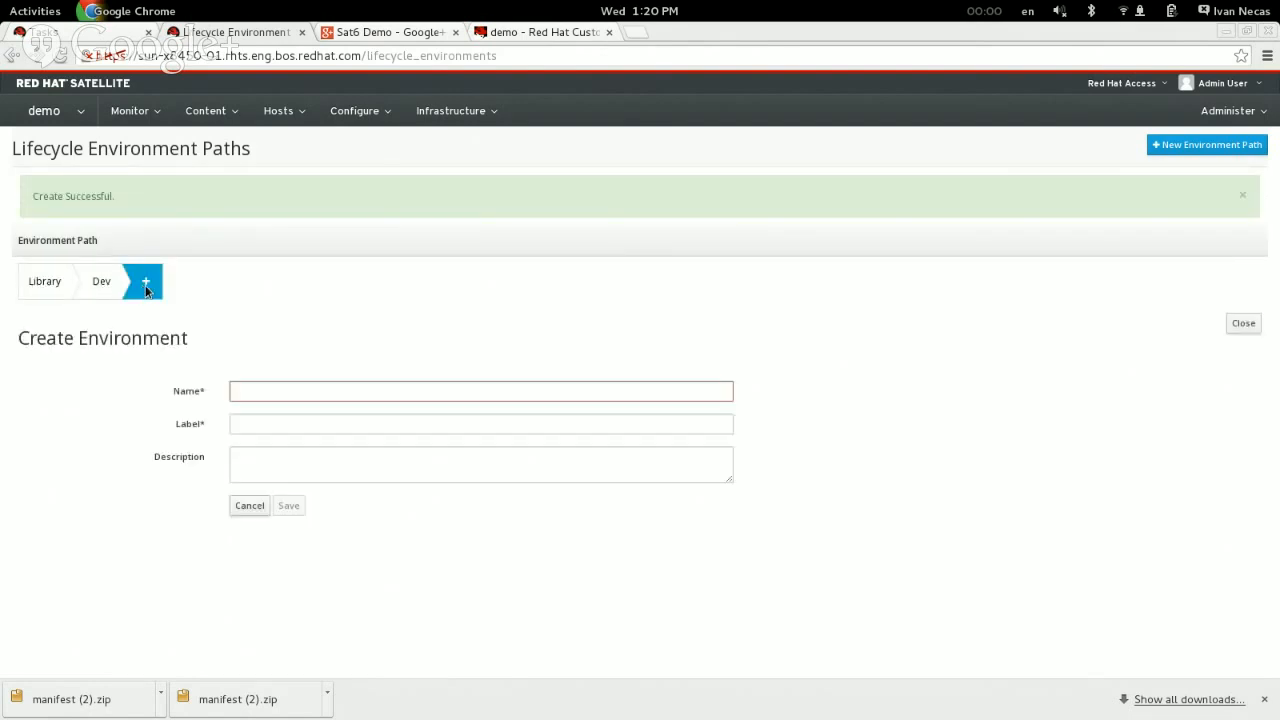
pyautogui.click(305, 400)
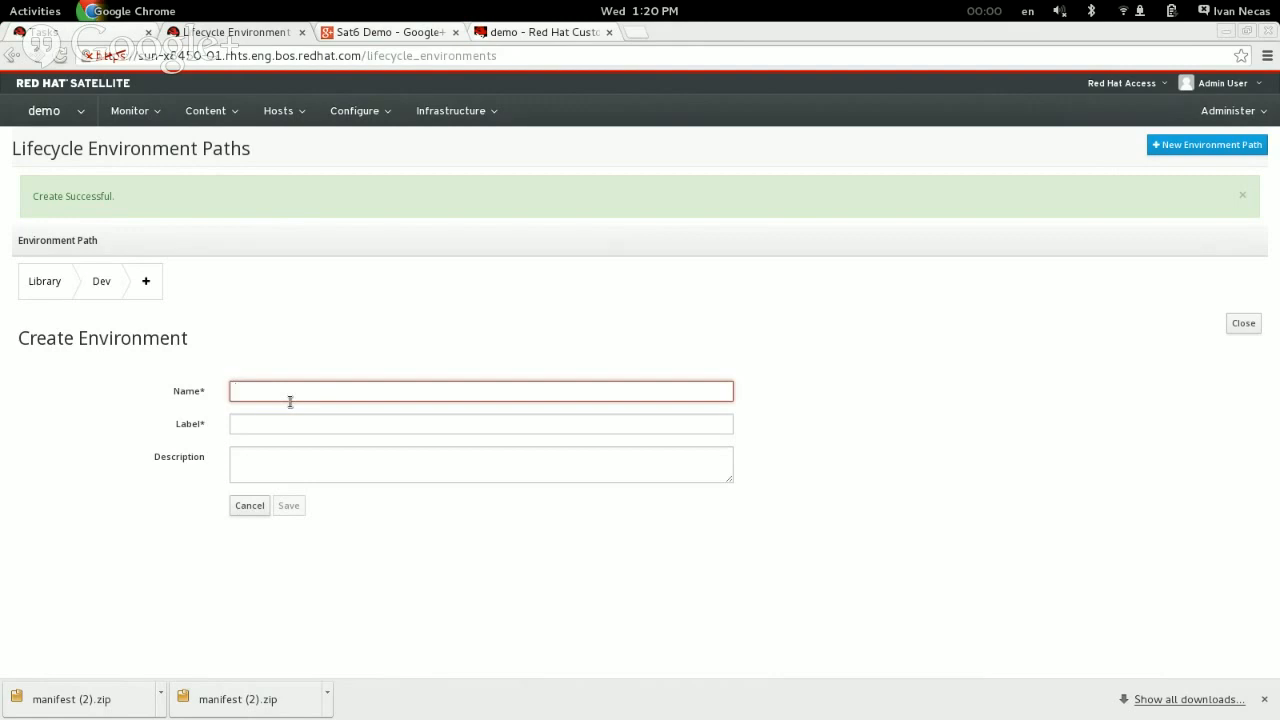
pyautogui.write('Test')
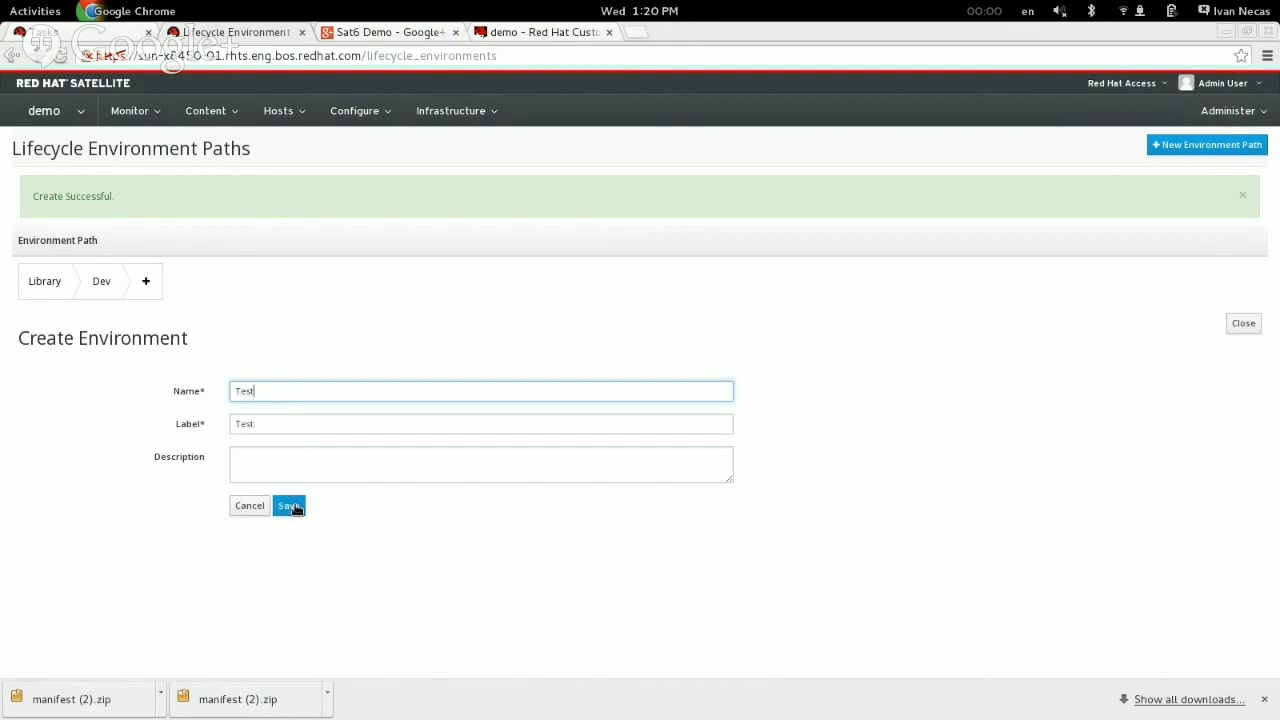
pyautogui.click(291, 506)
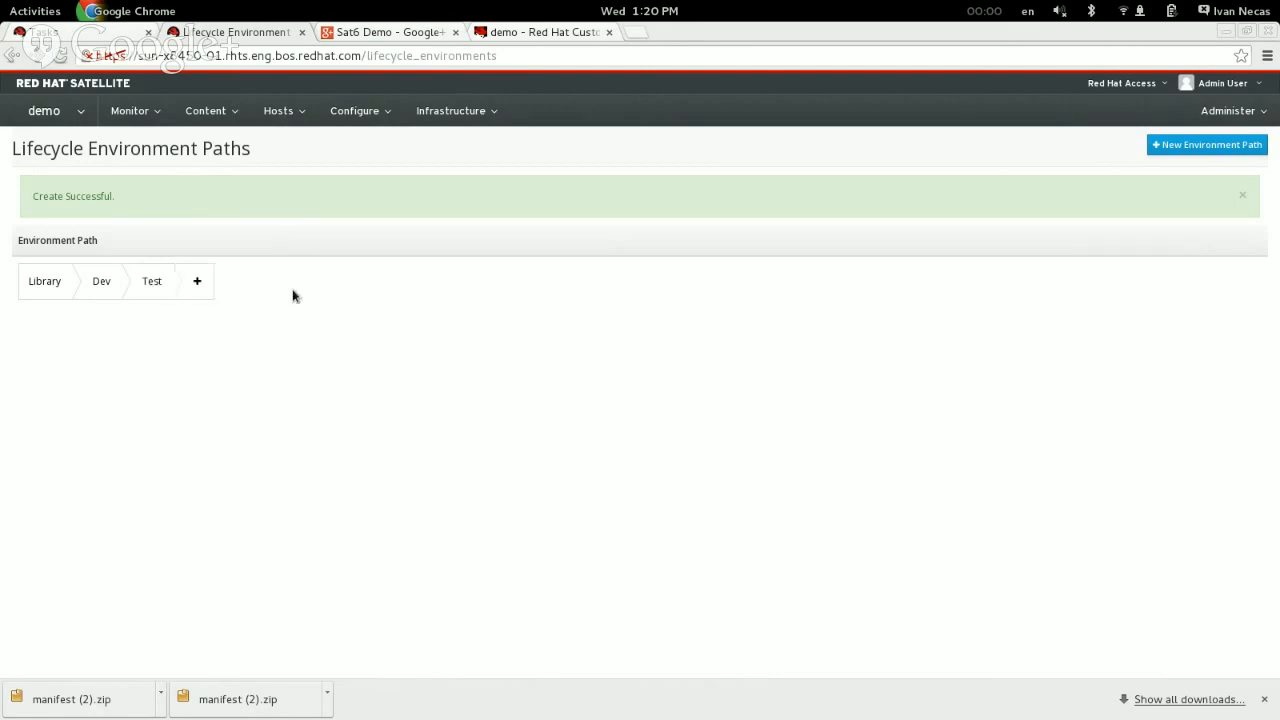
# Step: Extend the environment path with a Prod environment after Test
pyautogui.click(195, 281)
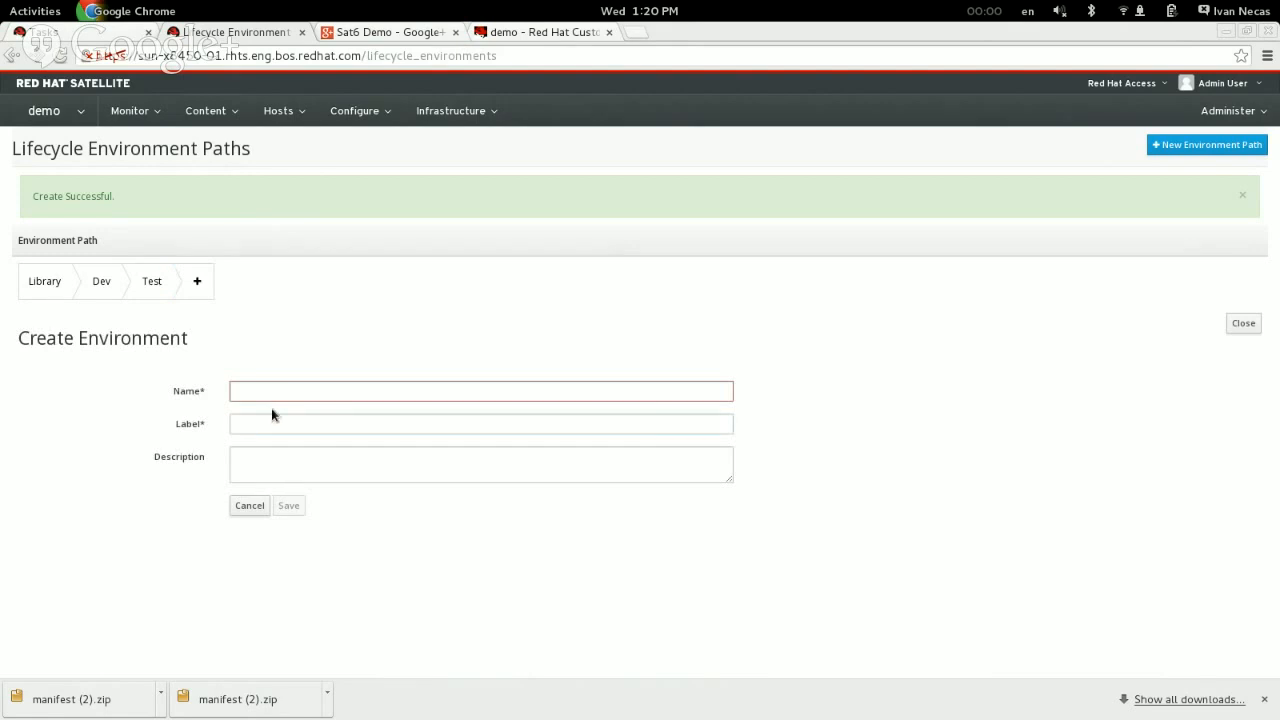
pyautogui.click(273, 391)
pyautogui.write('Prod')
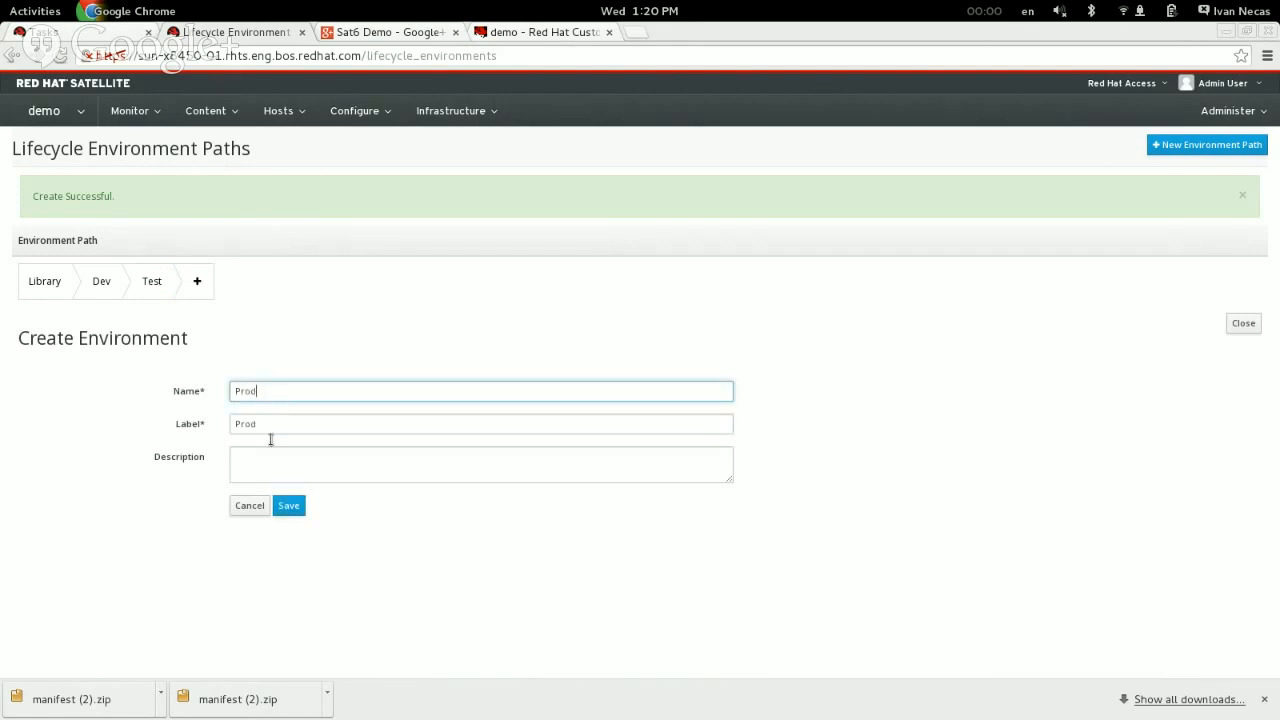
pyautogui.click(288, 509)
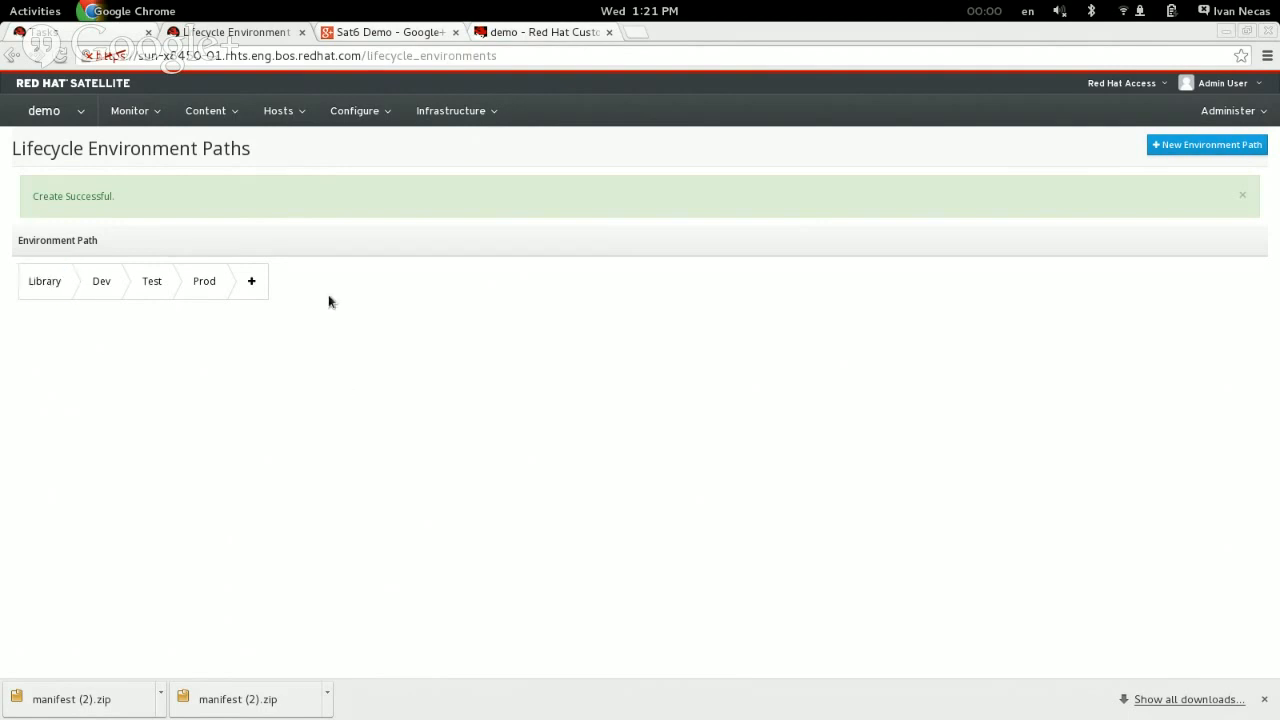
# Step: Open the Red Hat Enterprise Linux Server product in a separate browser tab and check the progress of its synchronization tasks
pyautogui.moveTo(256, 112)
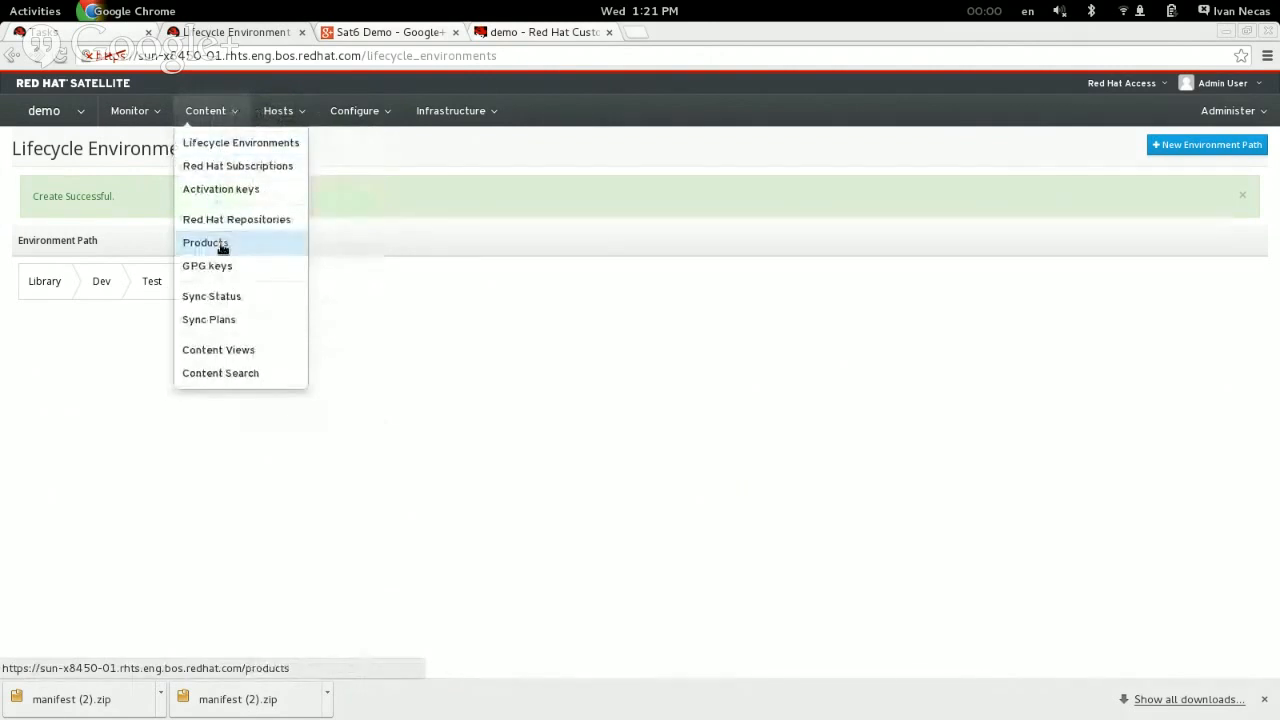
pyautogui.click(222, 248)
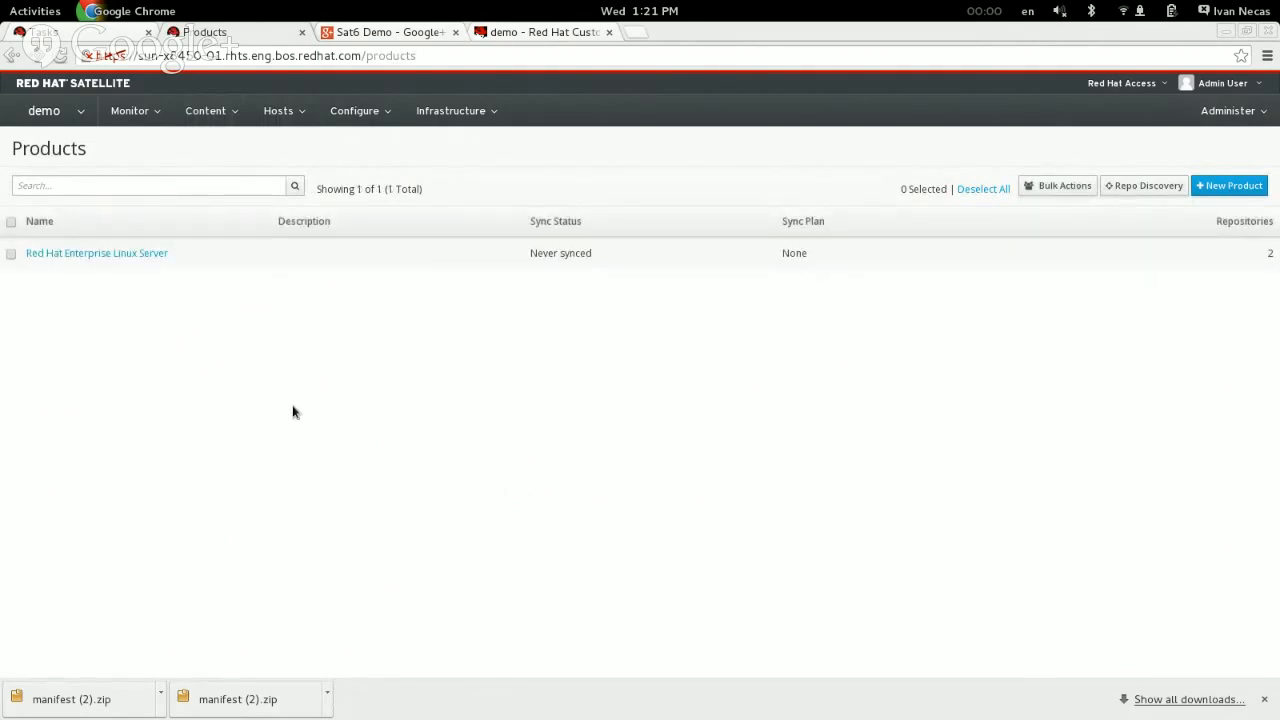
pyautogui.middleClick(106, 254)
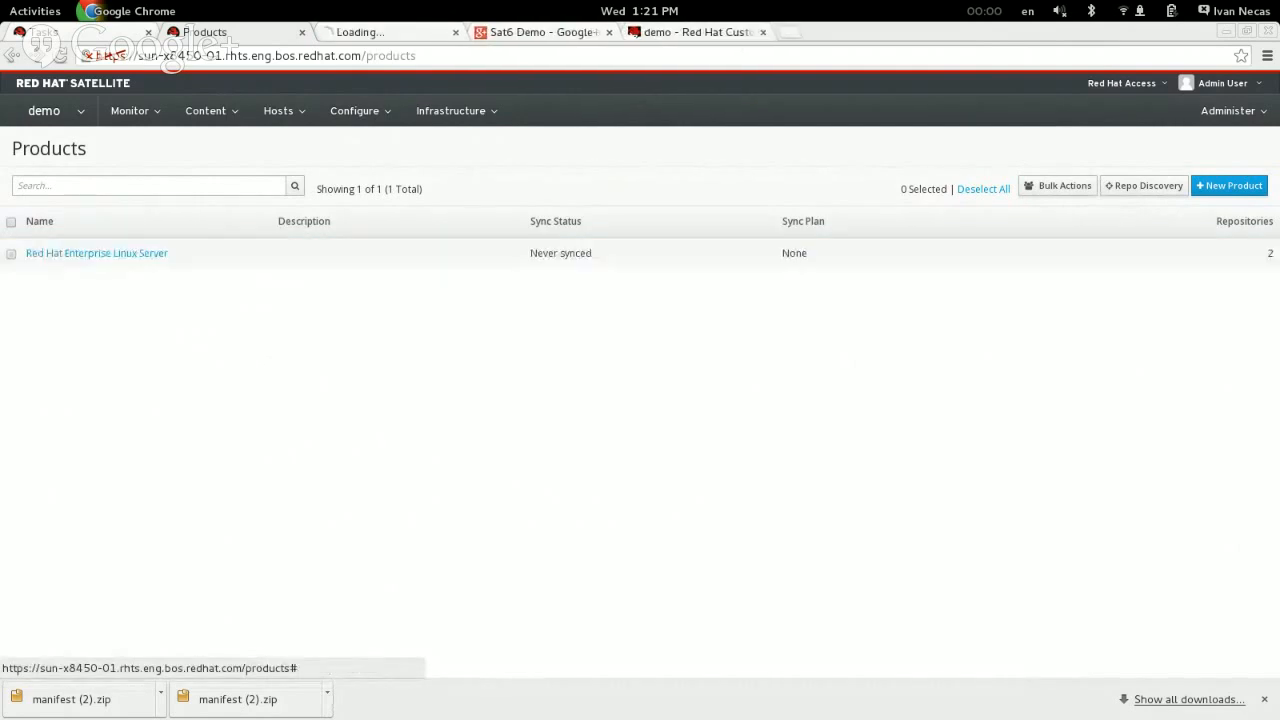
pyautogui.click(392, 31)
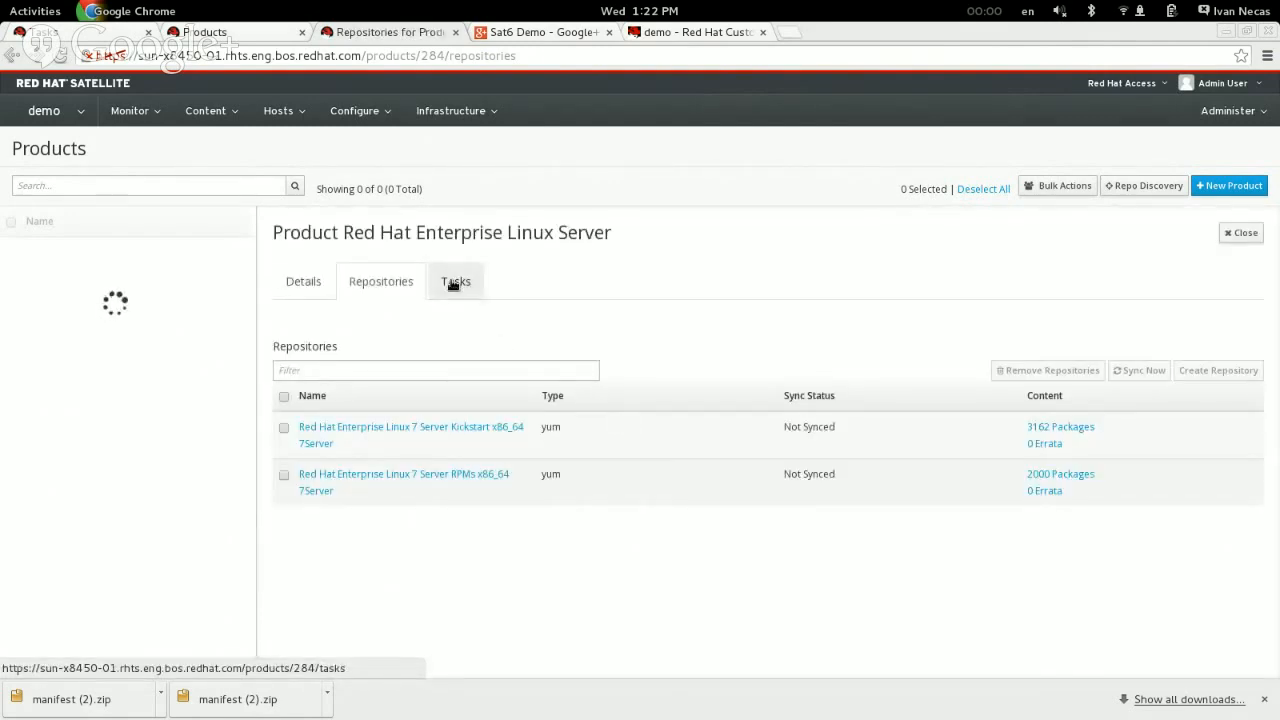
pyautogui.click(452, 284)
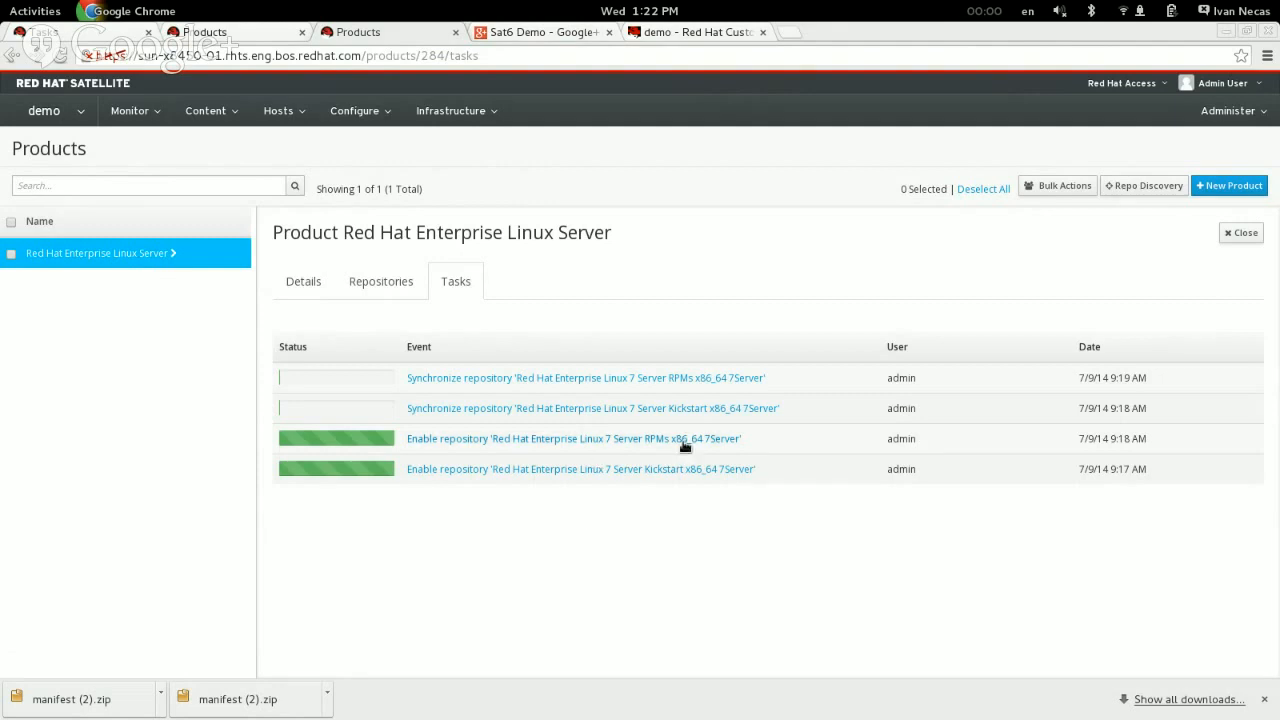
pyautogui.click(44, 108)
pyautogui.moveTo(70, 170)
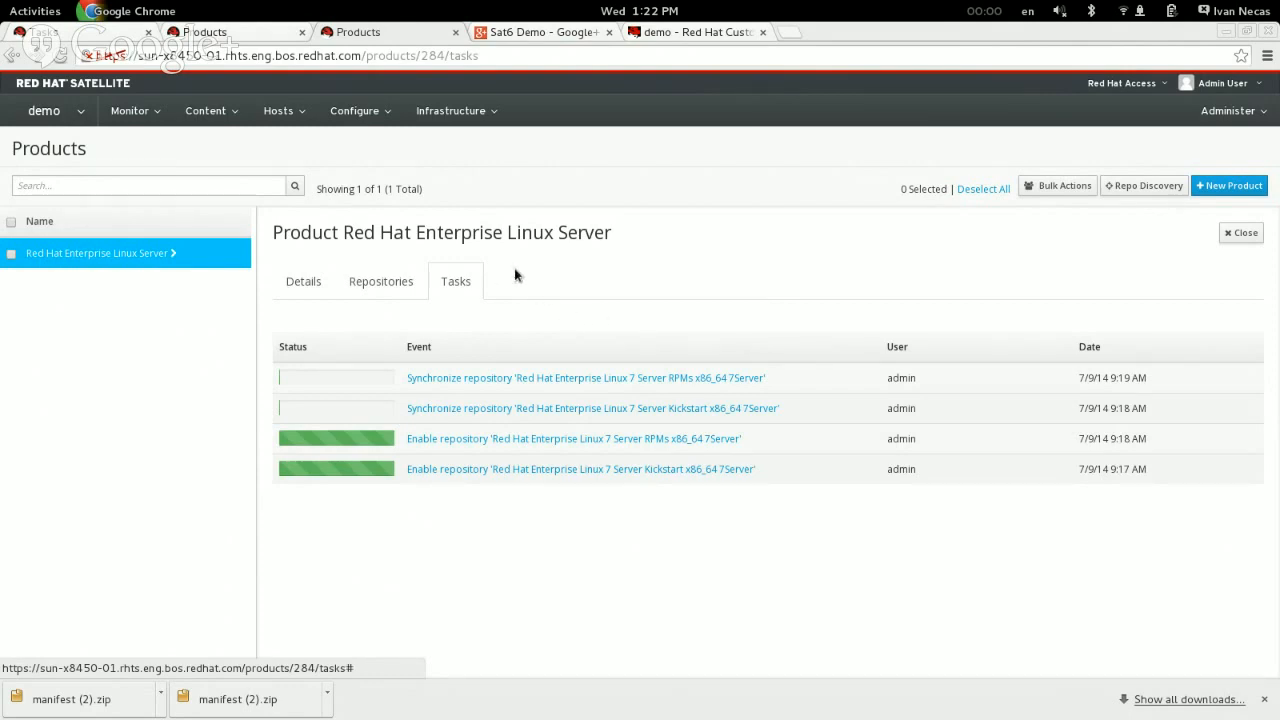
# Step: Return to the product list and create a new product named Sat6
pyautogui.click(206, 112)
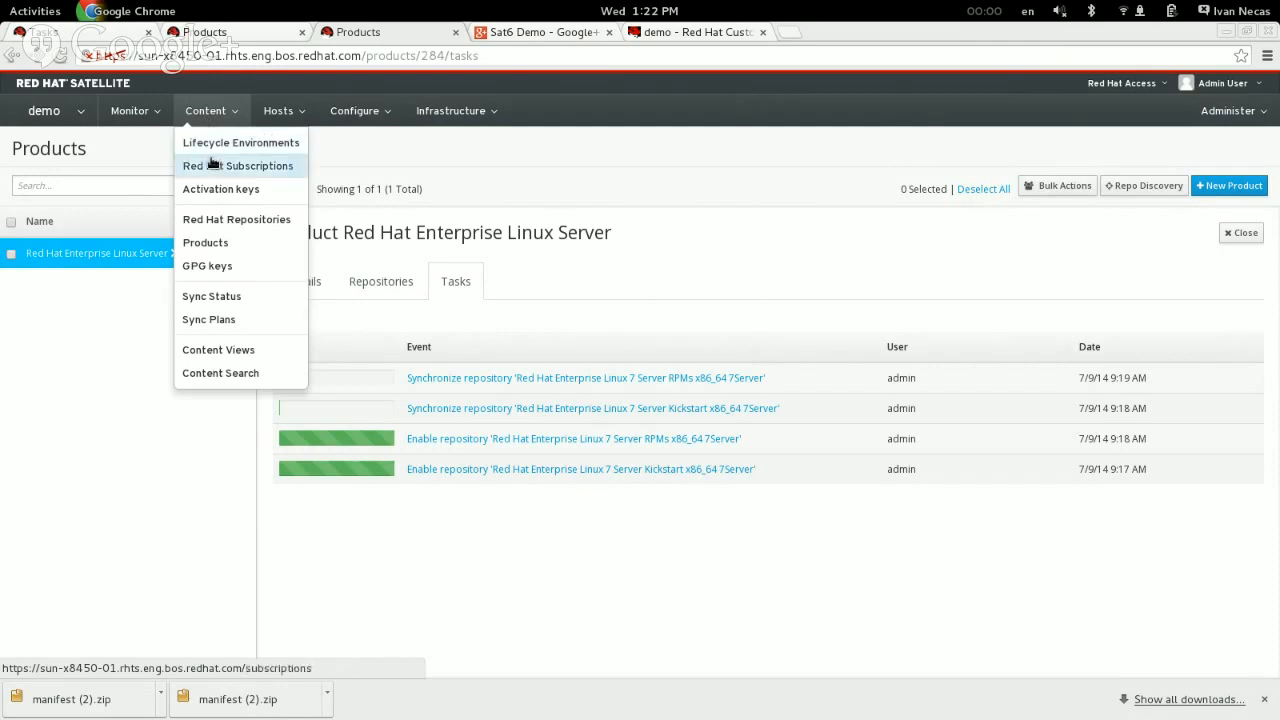
pyautogui.click(258, 242)
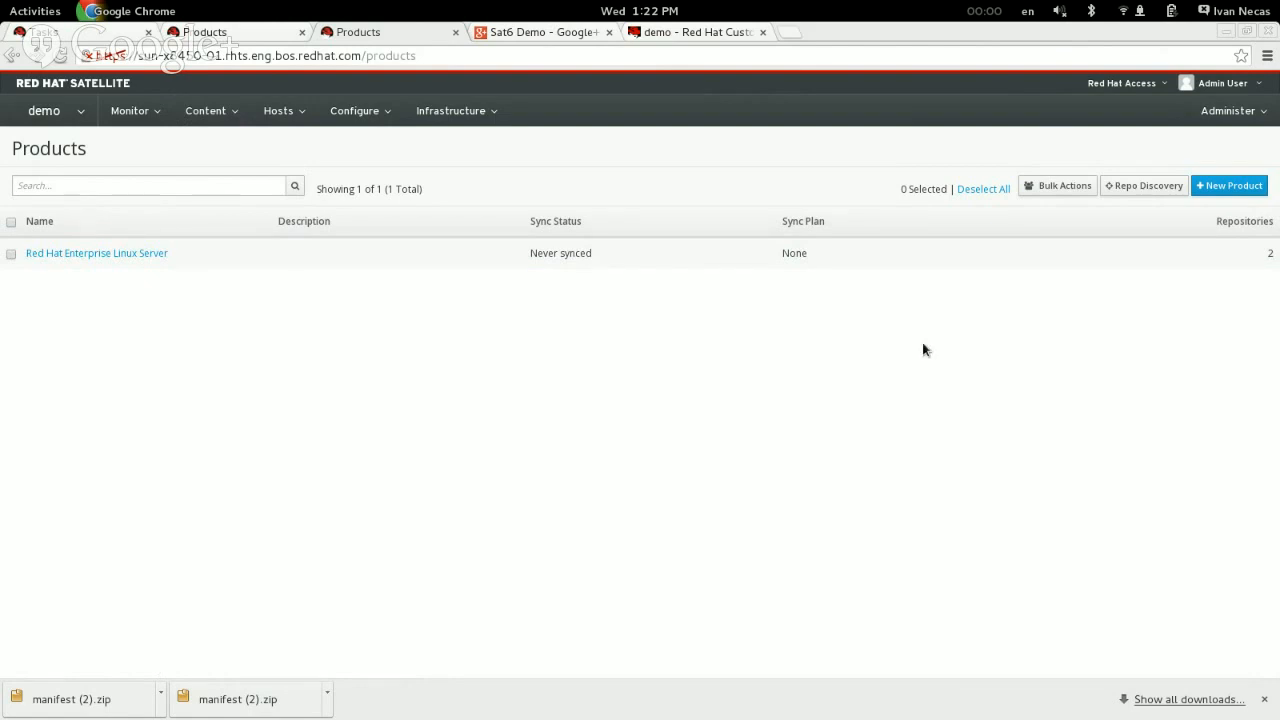
pyautogui.click(1236, 186)
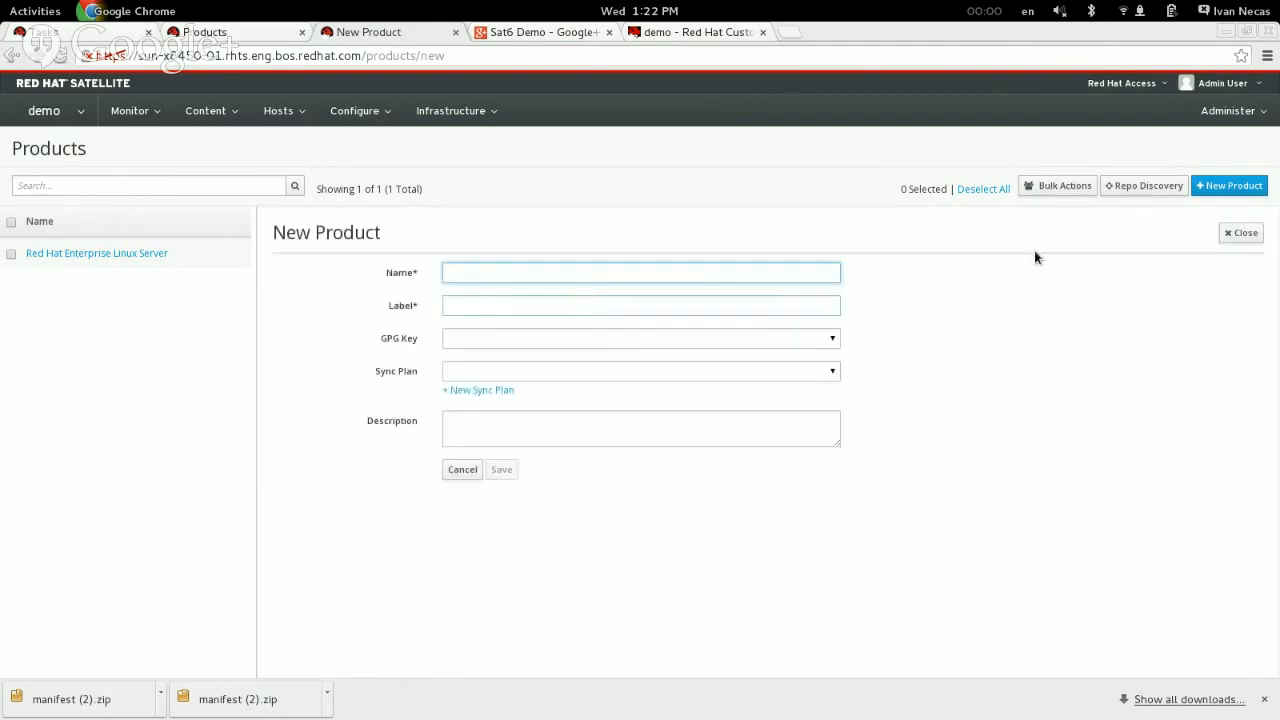
pyautogui.click(581, 276)
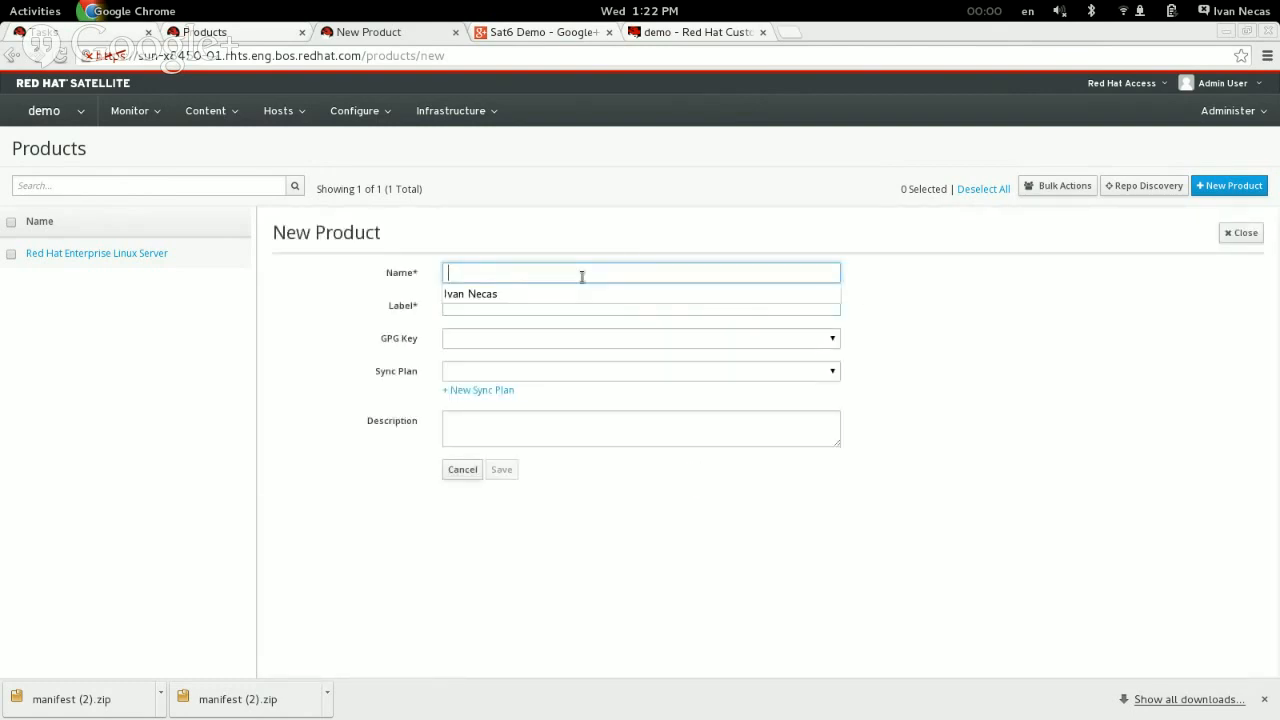
pyautogui.write('Sat6')
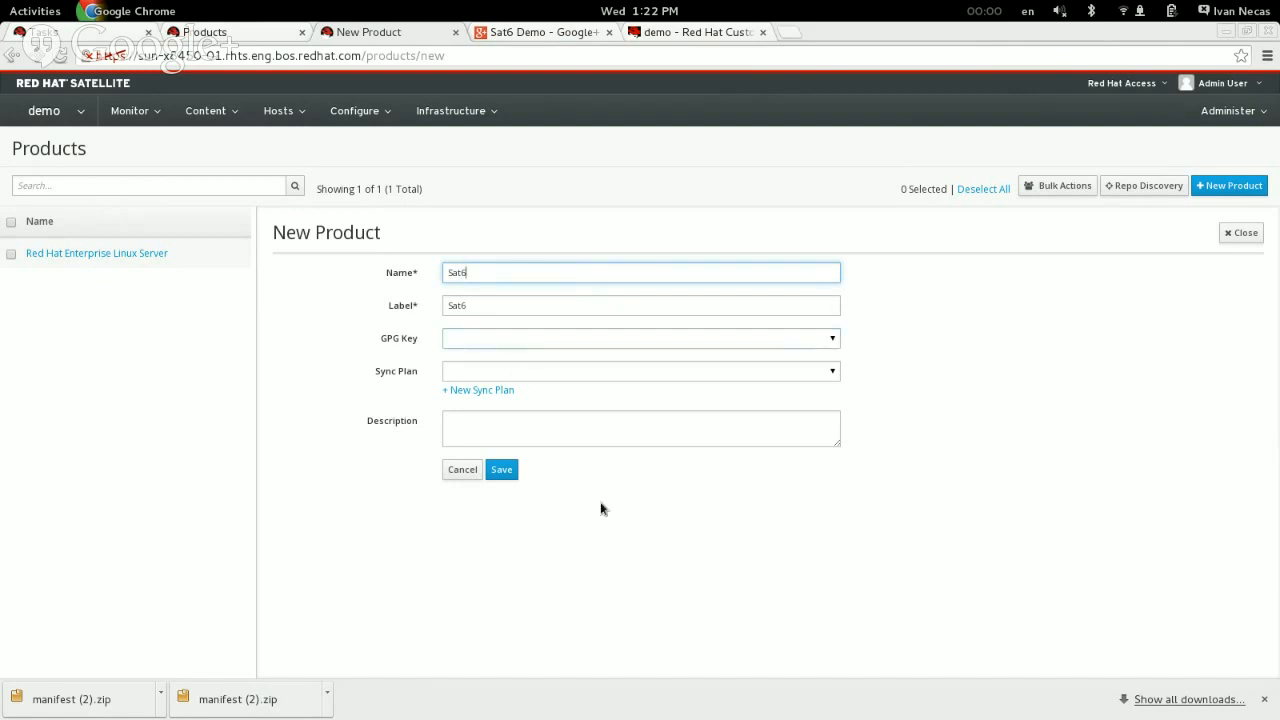
pyautogui.click(510, 471)
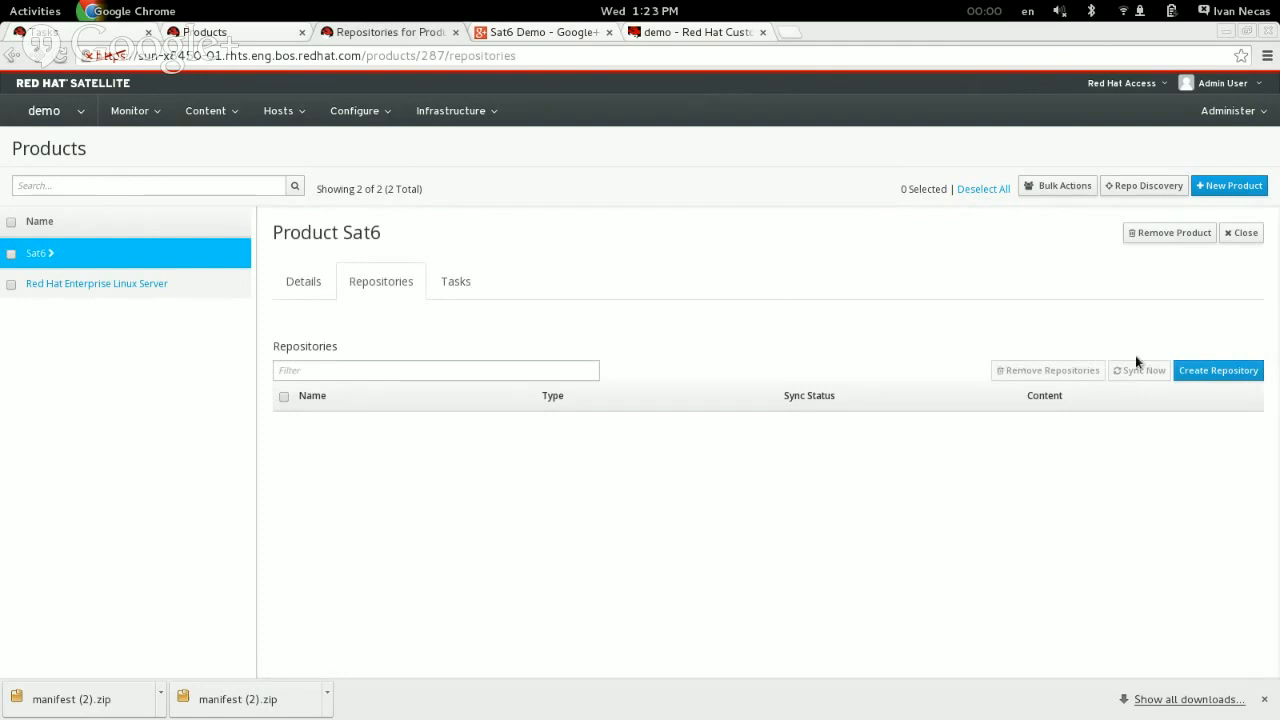
# Step: Start a new repository in the Sat6 product, named Rhel7 Client Tools with type yum
pyautogui.click(1218, 371)
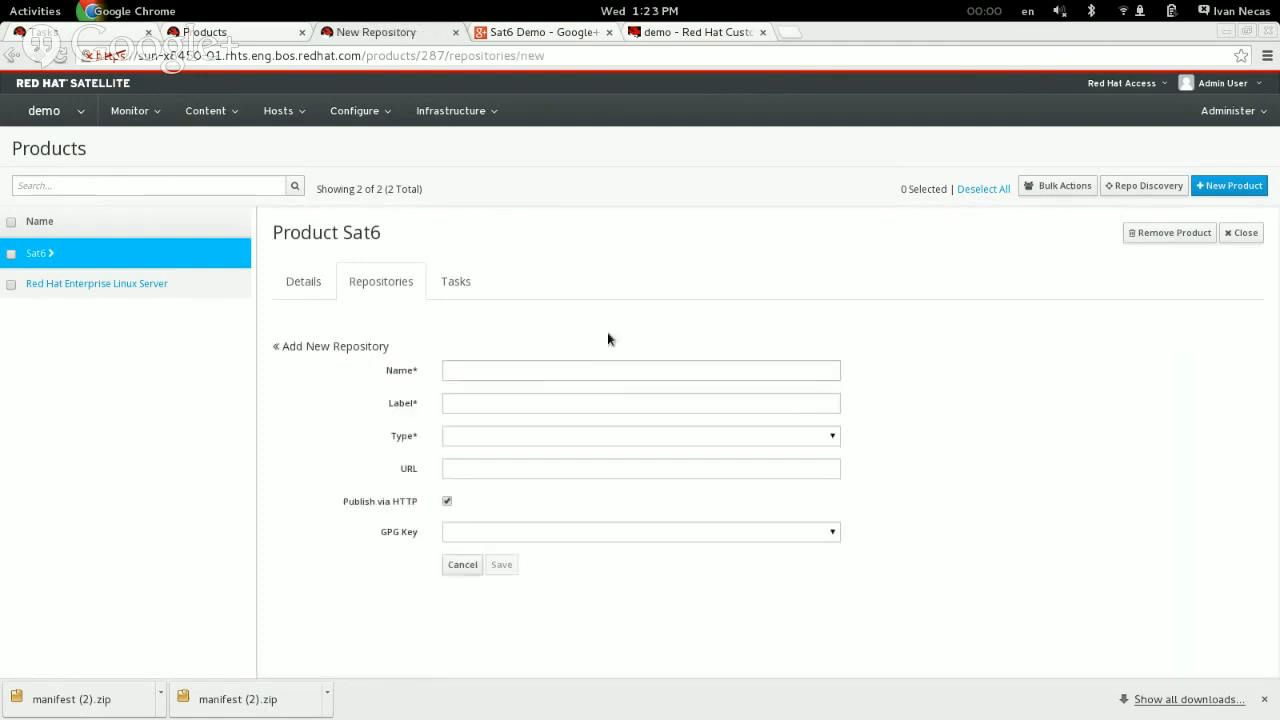
pyautogui.click(503, 372)
pyautogui.write('Rh')
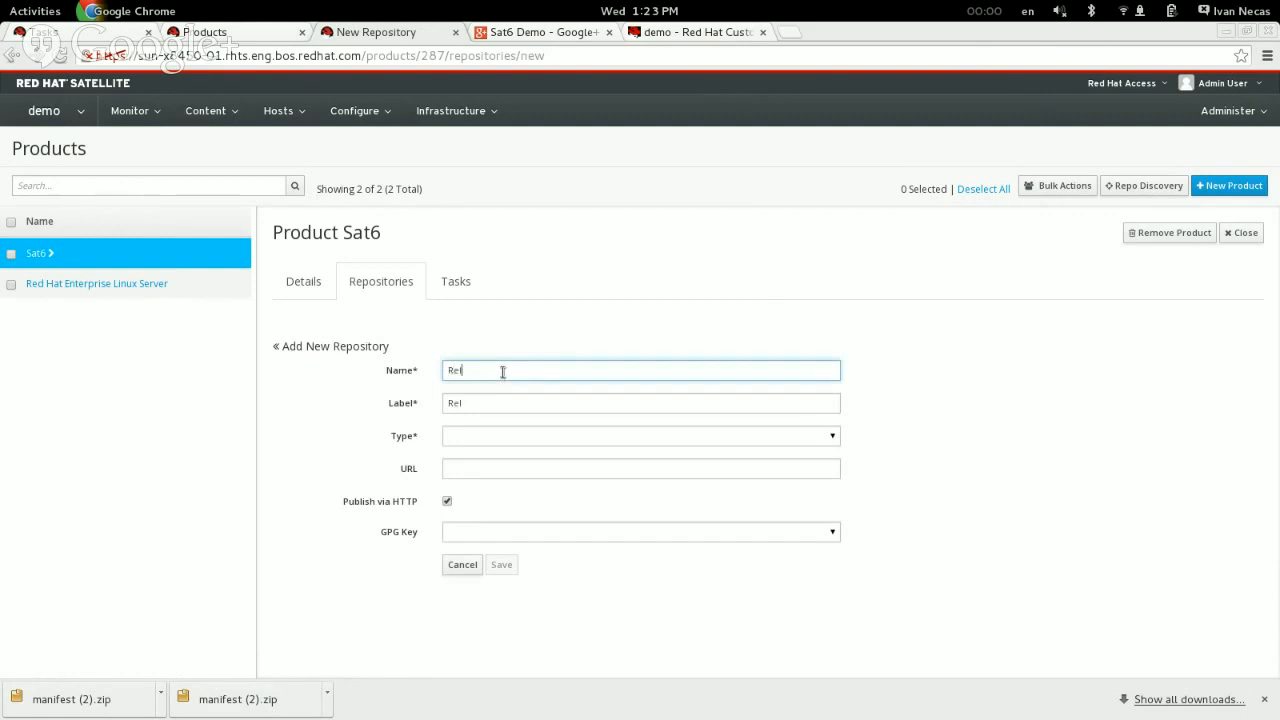
pyautogui.write('el7 Client Tools')
pyautogui.click(497, 436)
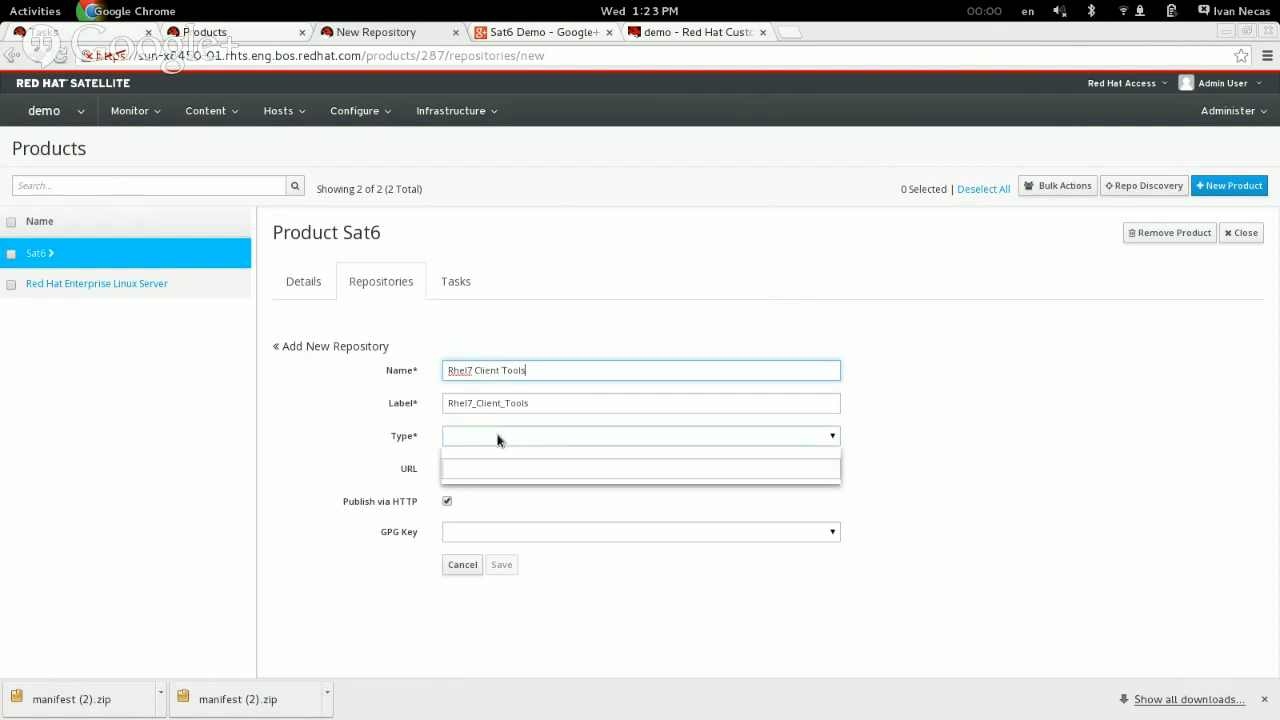
pyautogui.click(482, 453)
pyautogui.click(480, 468)
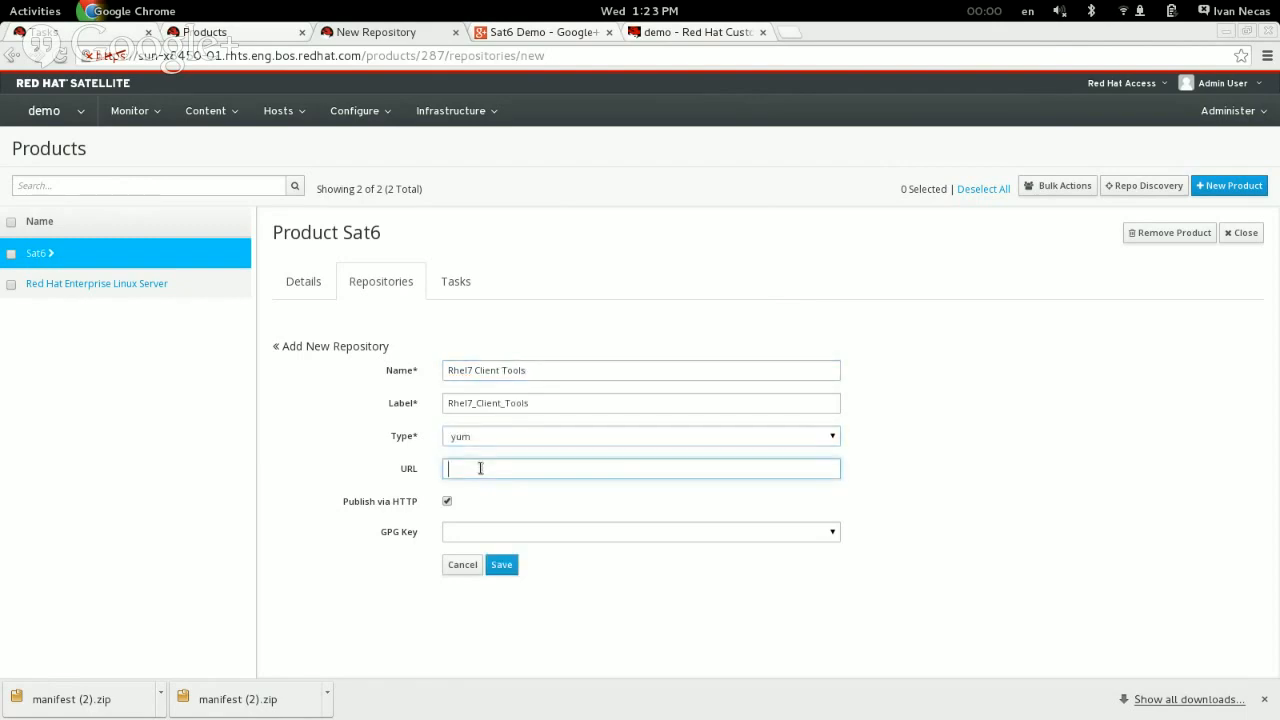
# Step: Switch to Firefox and open the latest Satellite 6.0 RHEL-6 candidate tree's Satellite/x86_64/os directory in a new tab
pyautogui.hotkey('alt', 'Tab')
pyautogui.hotkey('alt', 'Tab')
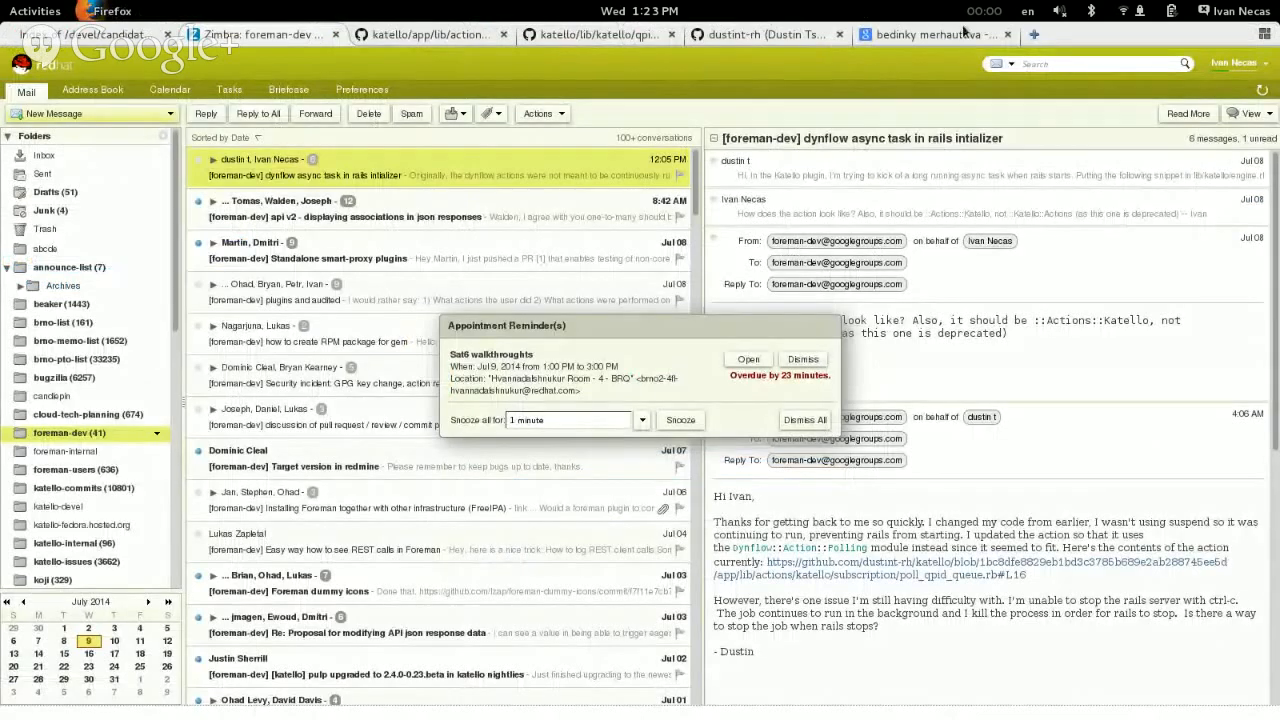
pyautogui.click(1030, 34)
pyautogui.write('open download')
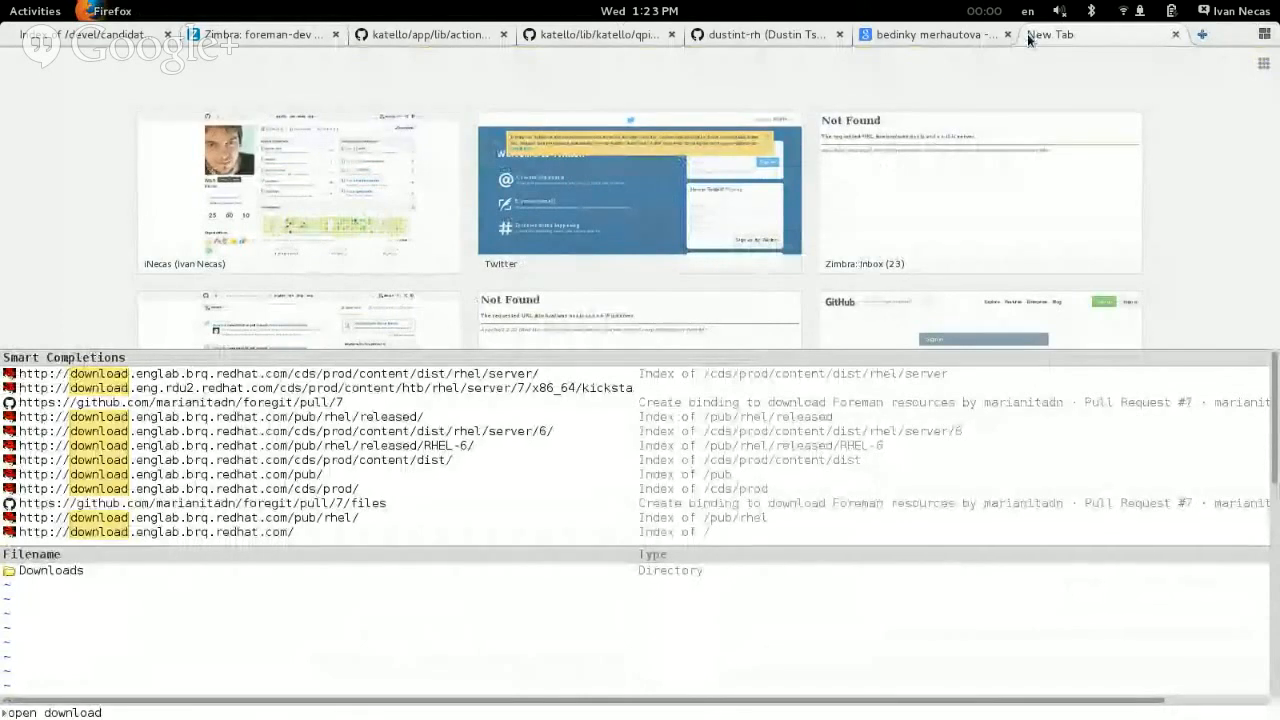
pyautogui.press('BackSpace')
pyautogui.press('BackSpace')
pyautogui.press('BackSpace')
pyautogui.press('BackSpace')
pyautogui.press('BackSpace')
pyautogui.press('BackSpace')
pyautogui.press('BackSpace')
pyautogui.press('BackSpace')
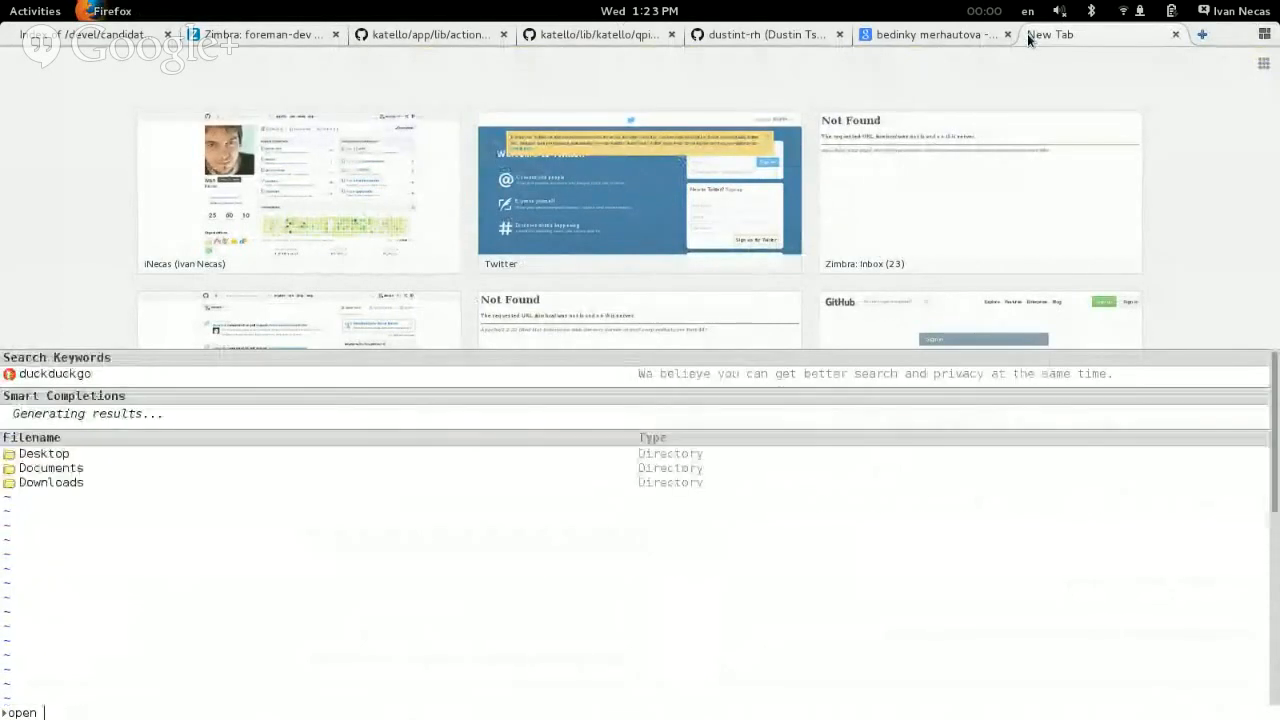
pyautogui.write('latest')
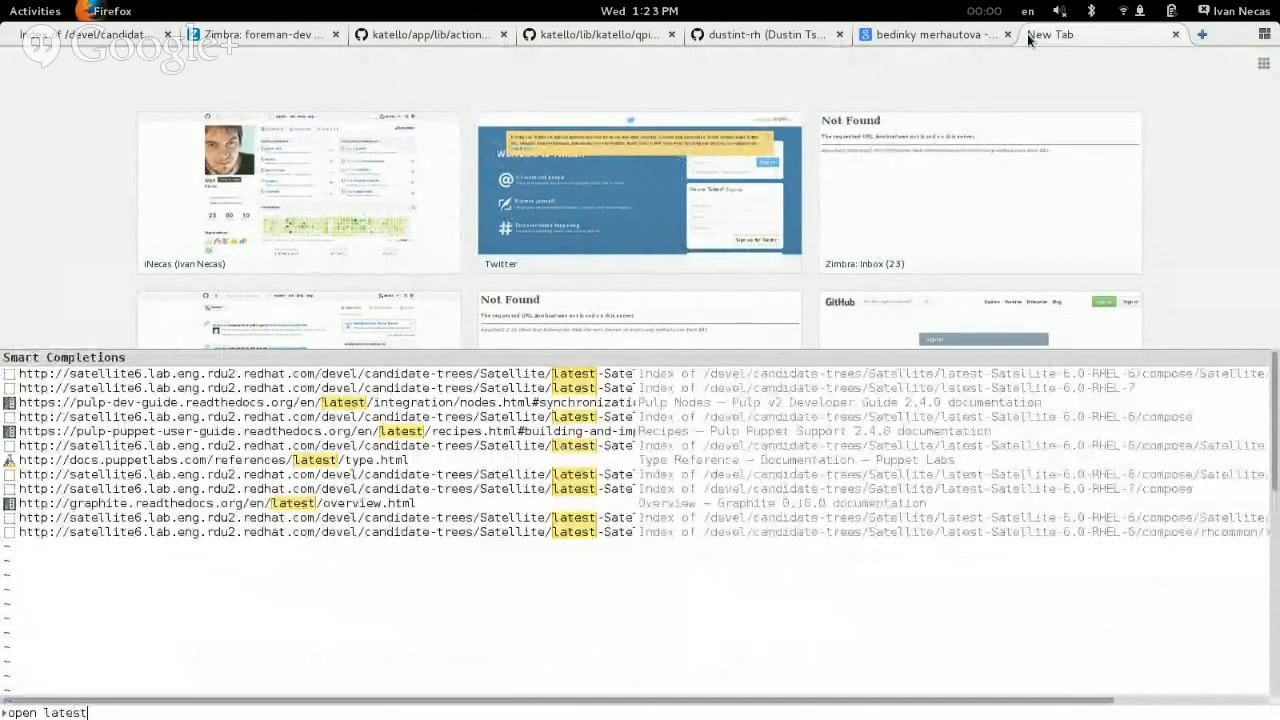
pyautogui.press('Tab')
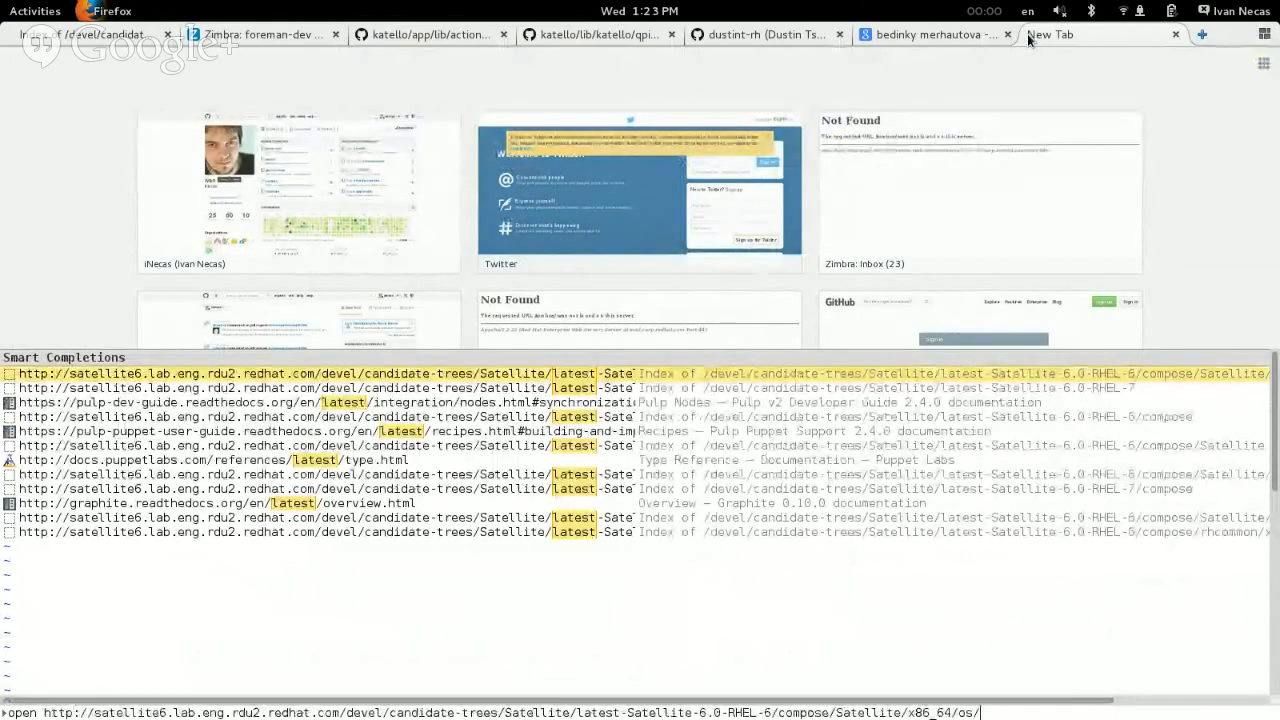
pyautogui.press('Return')
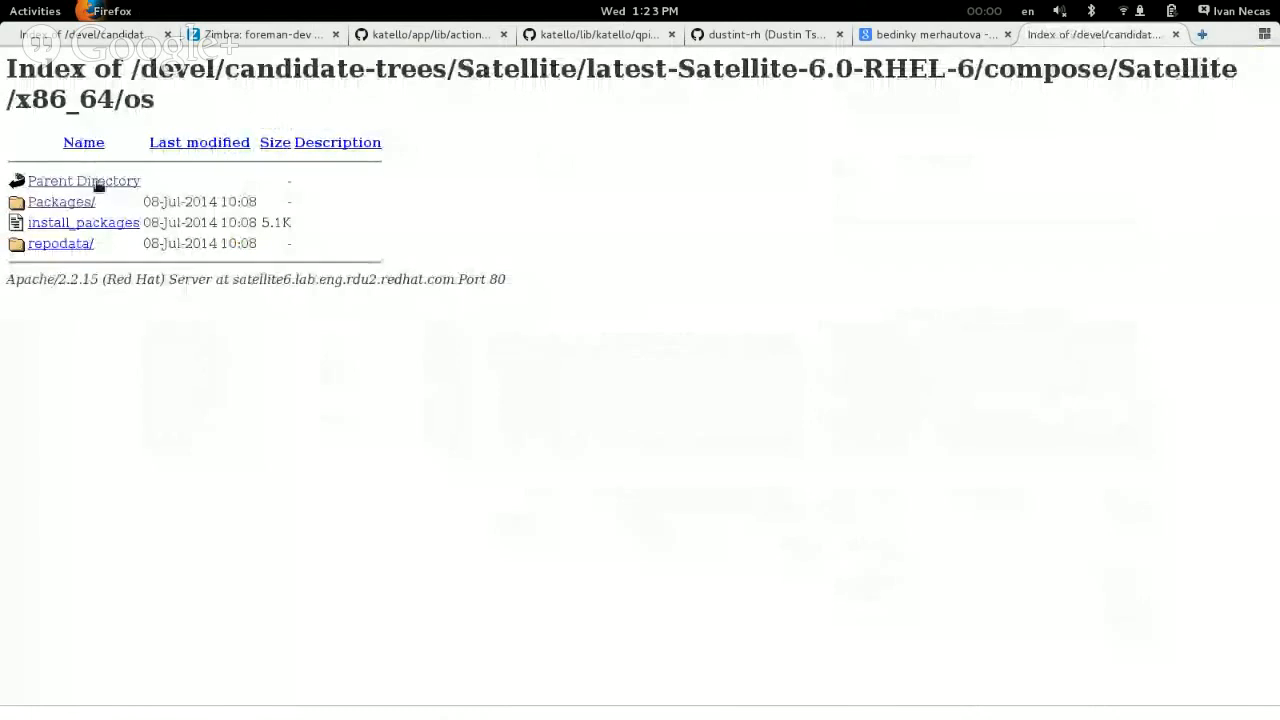
# Step: Browse up to the compose directory and into rhcommon/x86_64/os
pyautogui.click(96, 183)
pyautogui.click(97, 183)
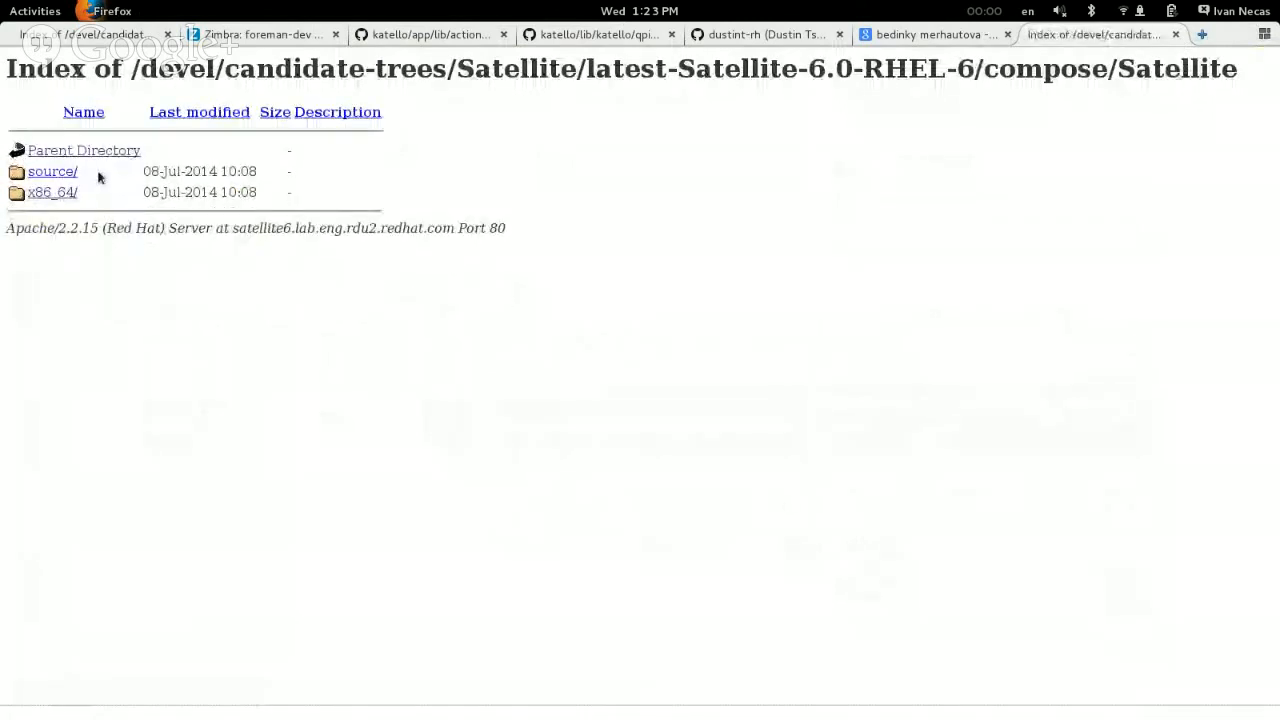
pyautogui.click(120, 152)
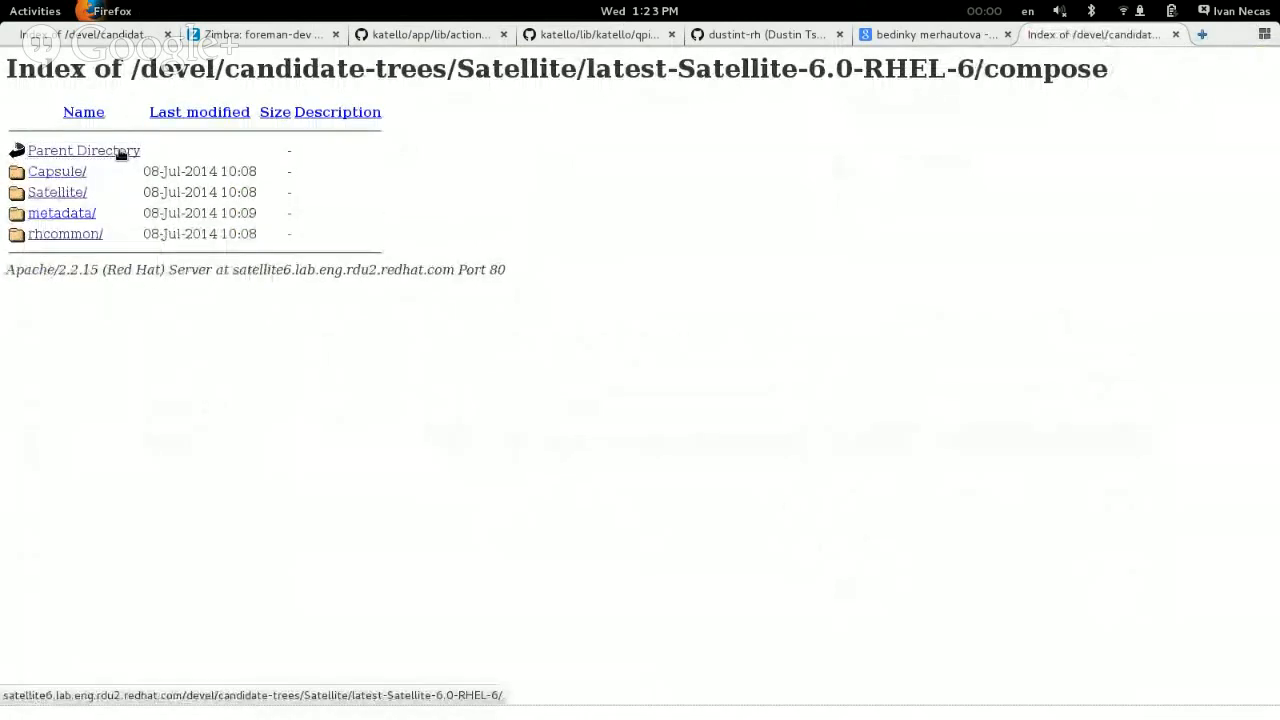
pyautogui.click(70, 235)
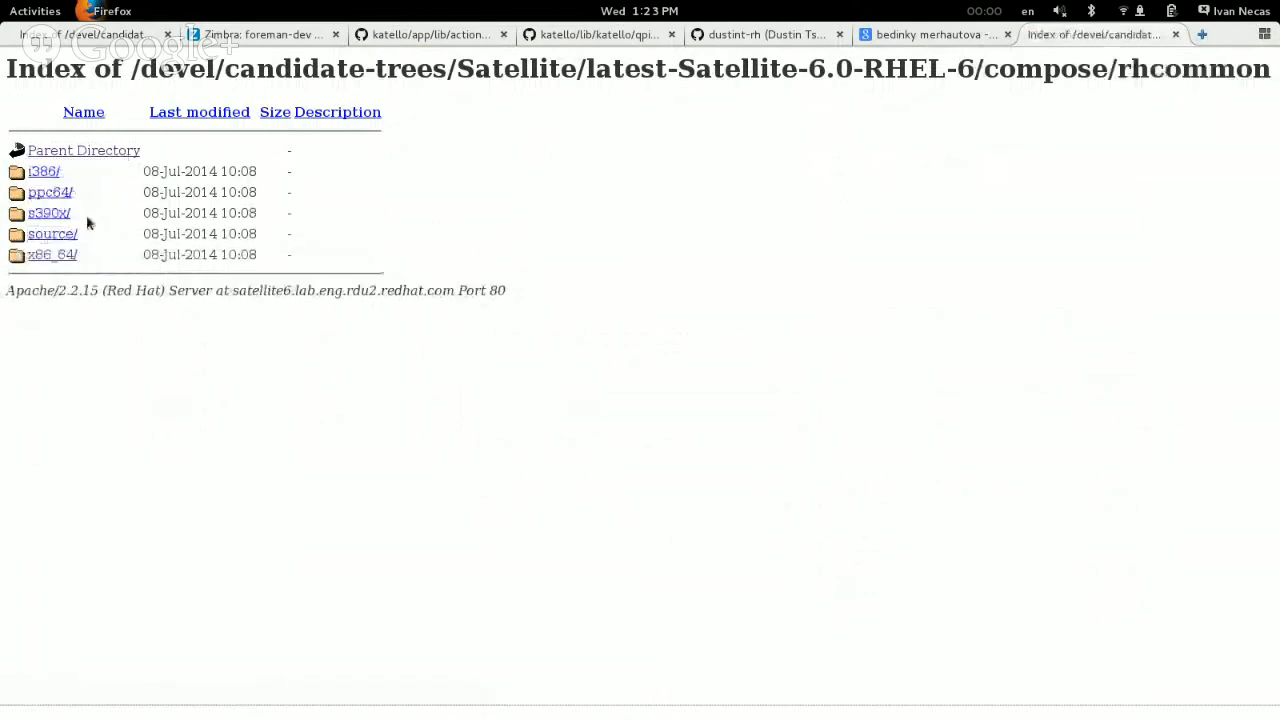
pyautogui.click(62, 257)
pyautogui.click(38, 262)
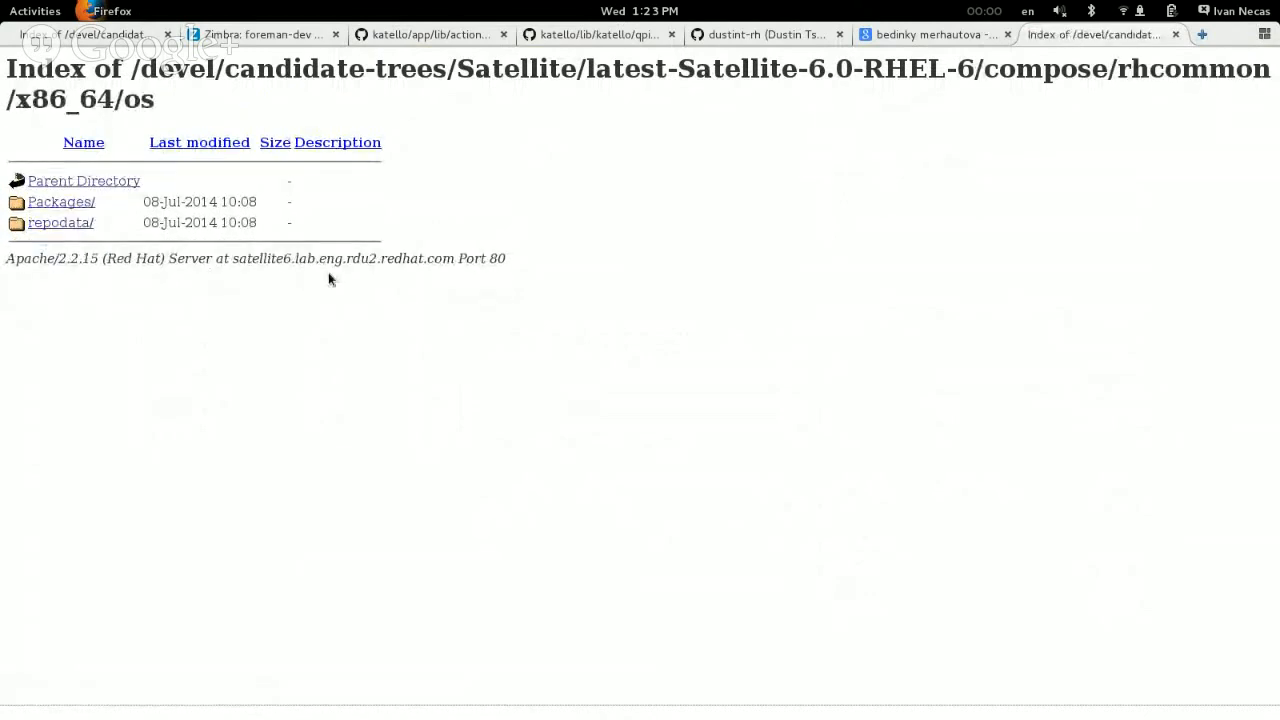
# Step: Edit the directory's address to latest-Satellite-6.0-RHEL-7 and load the corresponding rhcommon/x86_64/os listing
pyautogui.hotkey('alt', 'Tab')
pyautogui.hotkey('alt', 'Tab')
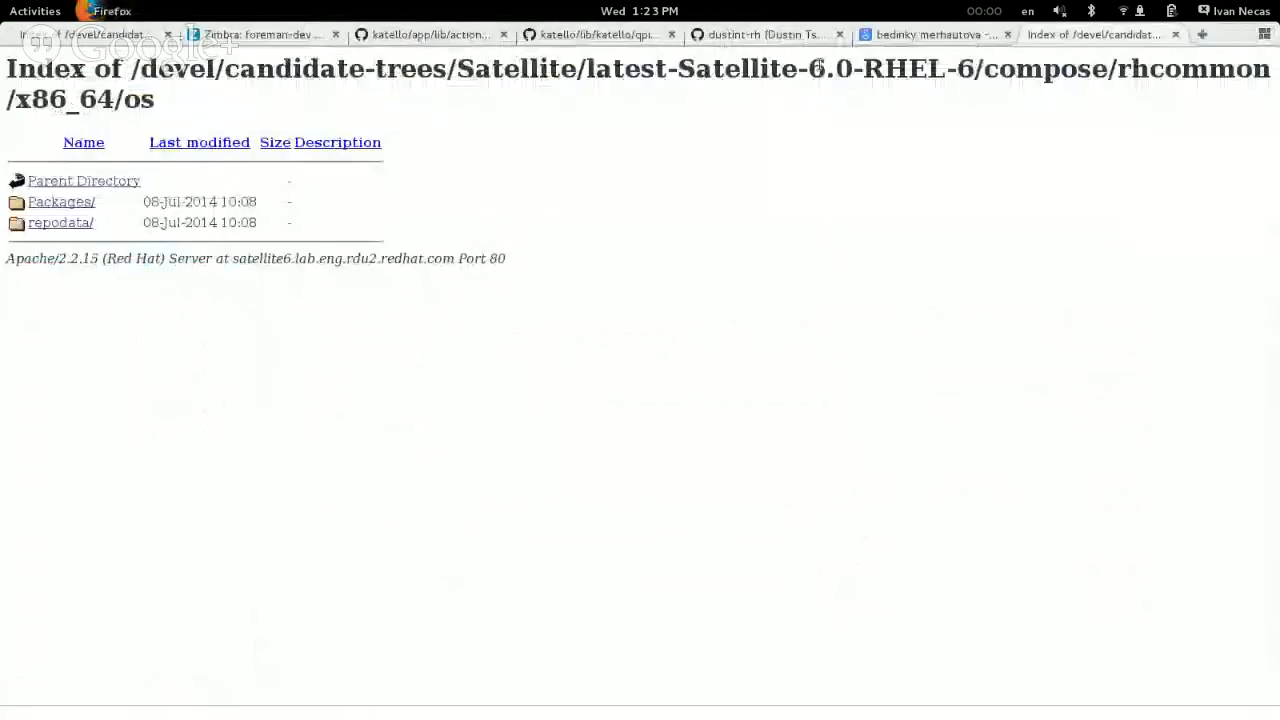
pyautogui.moveTo(974, 71); pyautogui.dragTo(903, 70)
pyautogui.click(902, 70)
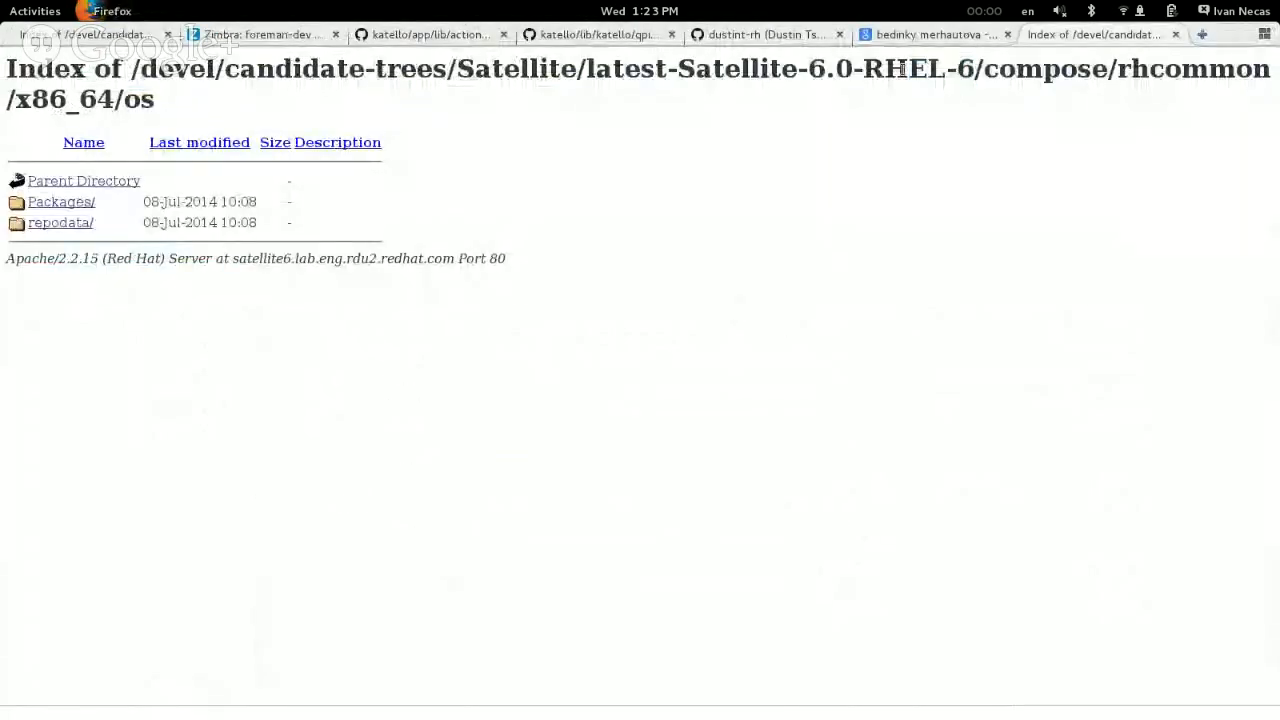
pyautogui.hotkey('shift', 'o')
pyautogui.press('Left')
pyautogui.press('Left')
pyautogui.press('Left')
pyautogui.press('Left')
pyautogui.press('Left')
pyautogui.press('Left')
pyautogui.press('Left')
pyautogui.press('Left')
pyautogui.press('Left')
pyautogui.press('Left')
pyautogui.press('Left')
pyautogui.press('Left')
pyautogui.press('Left')
pyautogui.press('Left')
pyautogui.press('Left')
pyautogui.press('Left')
pyautogui.press('Left')
pyautogui.press('Left')
pyautogui.press('Left')
pyautogui.press('Left')
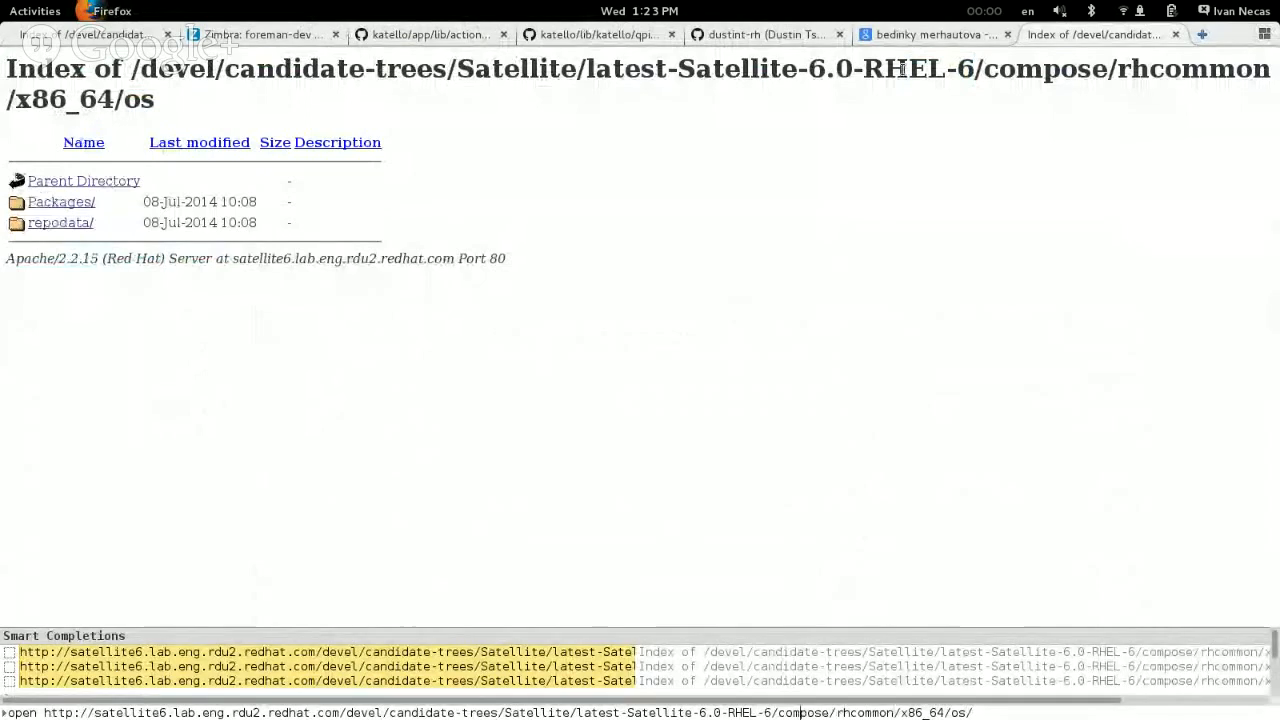
pyautogui.press('BackSpace')
pyautogui.write('7')
pyautogui.press('Return')
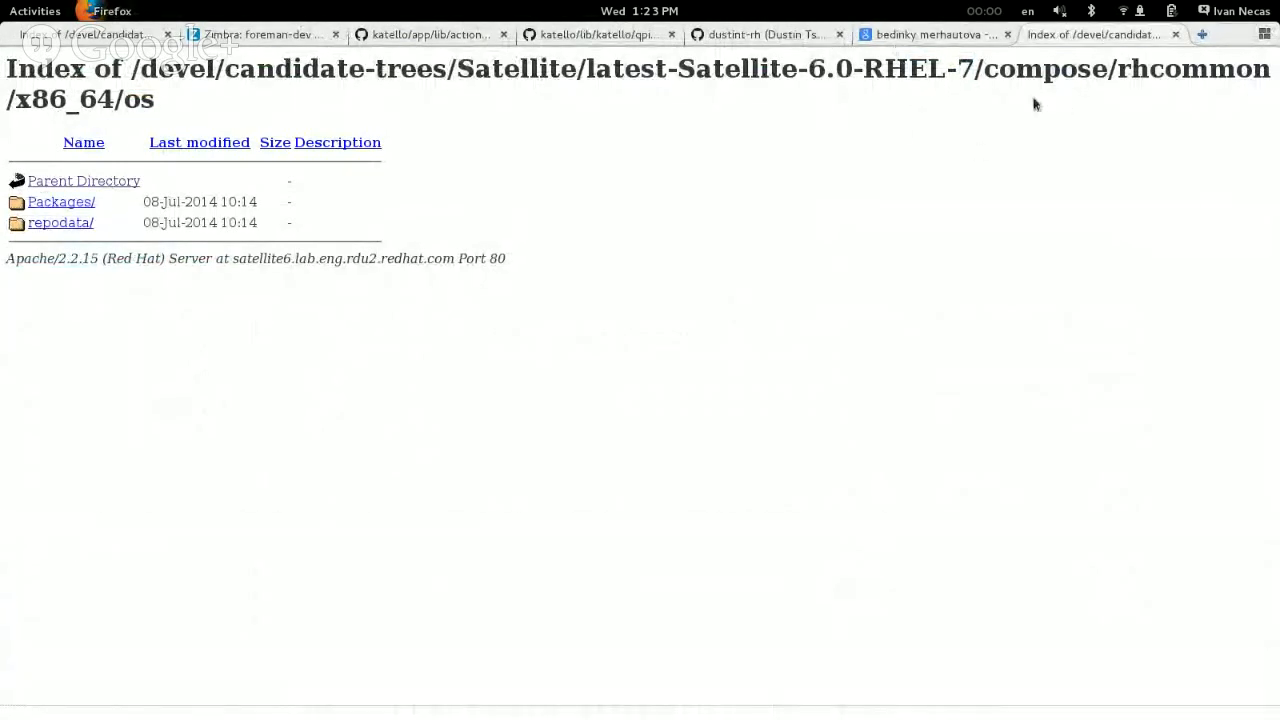
# Step: Return to Chrome, paste the RHEL-7 rhcommon/x86_64/os address as the repository URL and save the Rhel7 Client Tools repository
pyautogui.hotkey('alt', 'Tab')
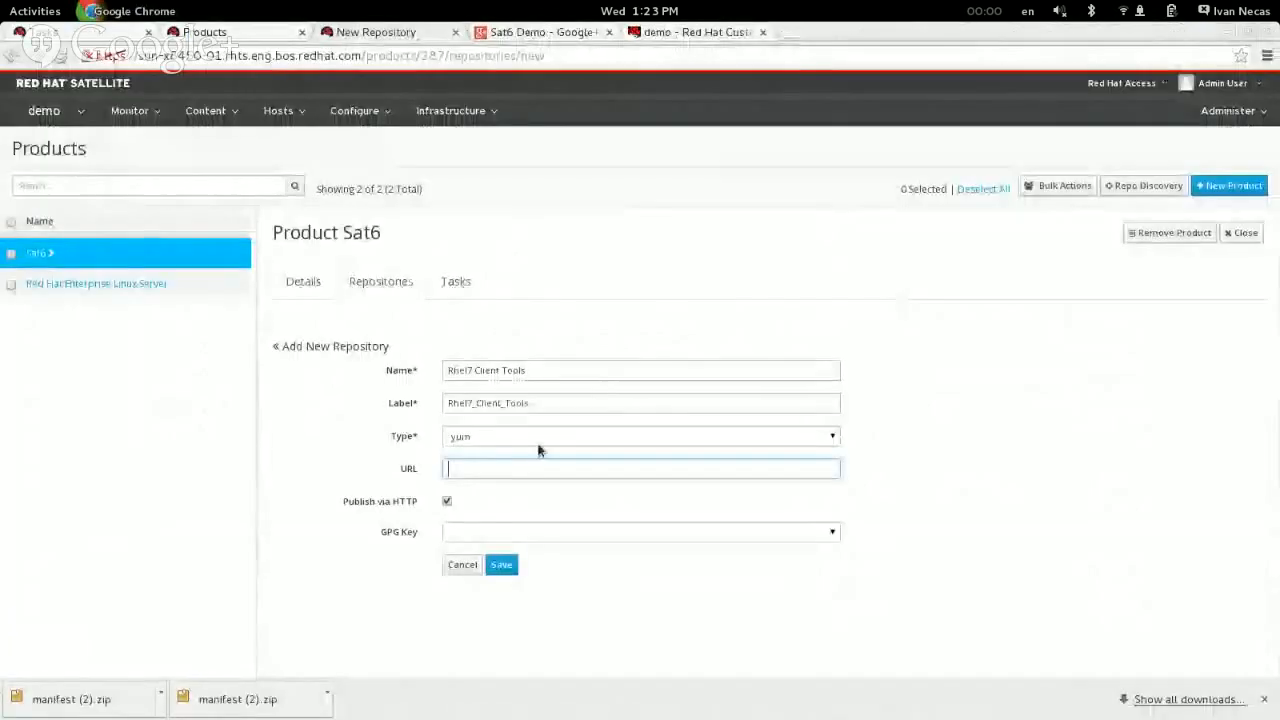
pyautogui.rightClick(509, 469)
pyautogui.click(585, 286)
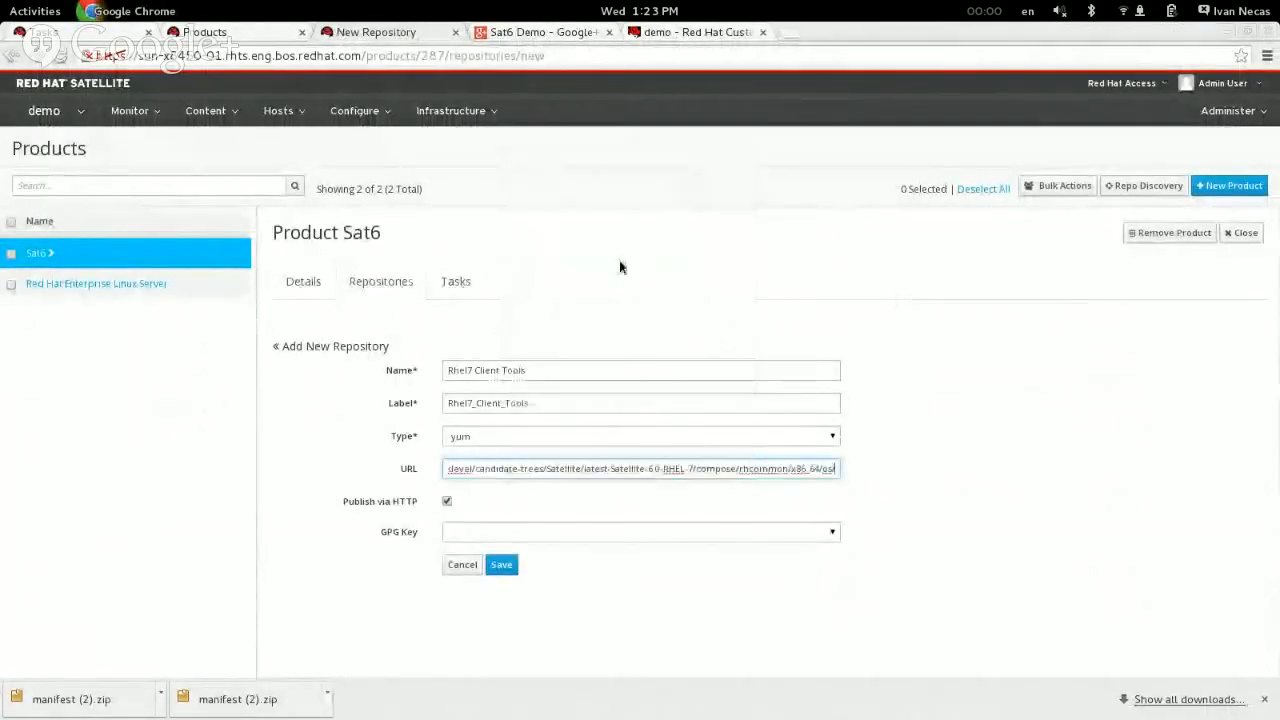
pyautogui.click(502, 566)
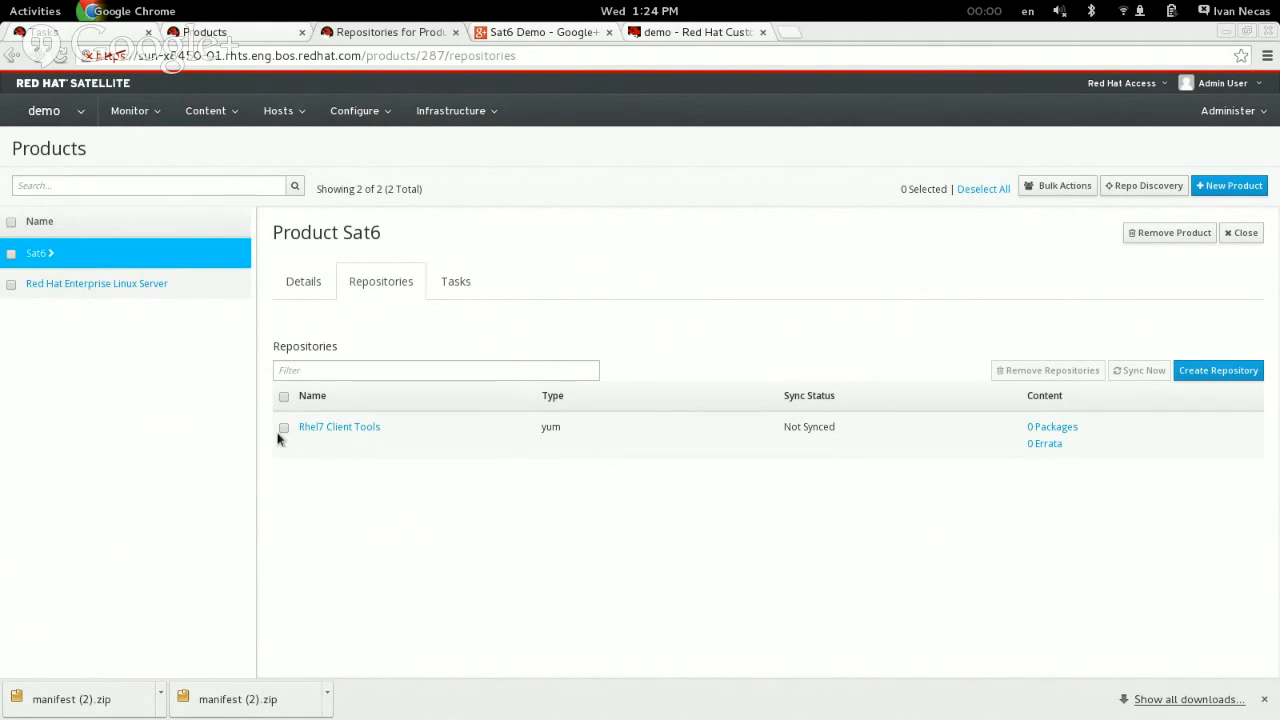
# Step: Open the Rhel7 Client Tools repository and start its synchronization
pyautogui.click(358, 432)
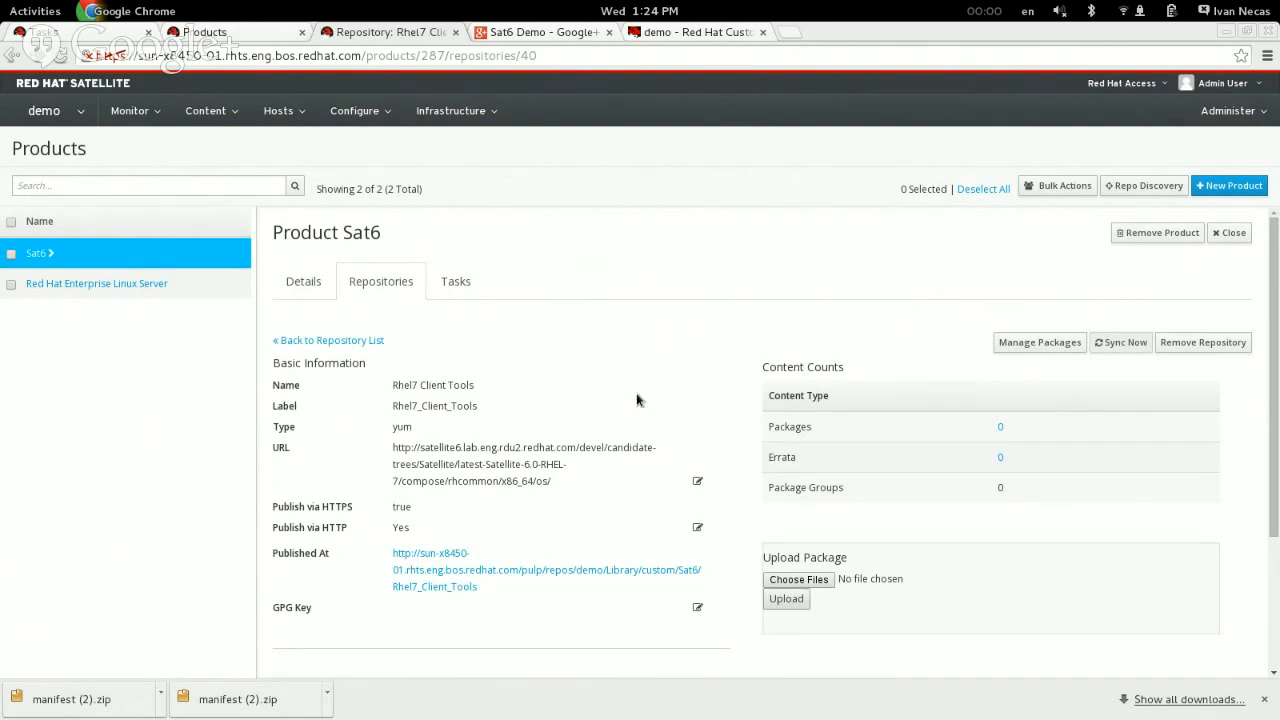
pyautogui.click(1112, 343)
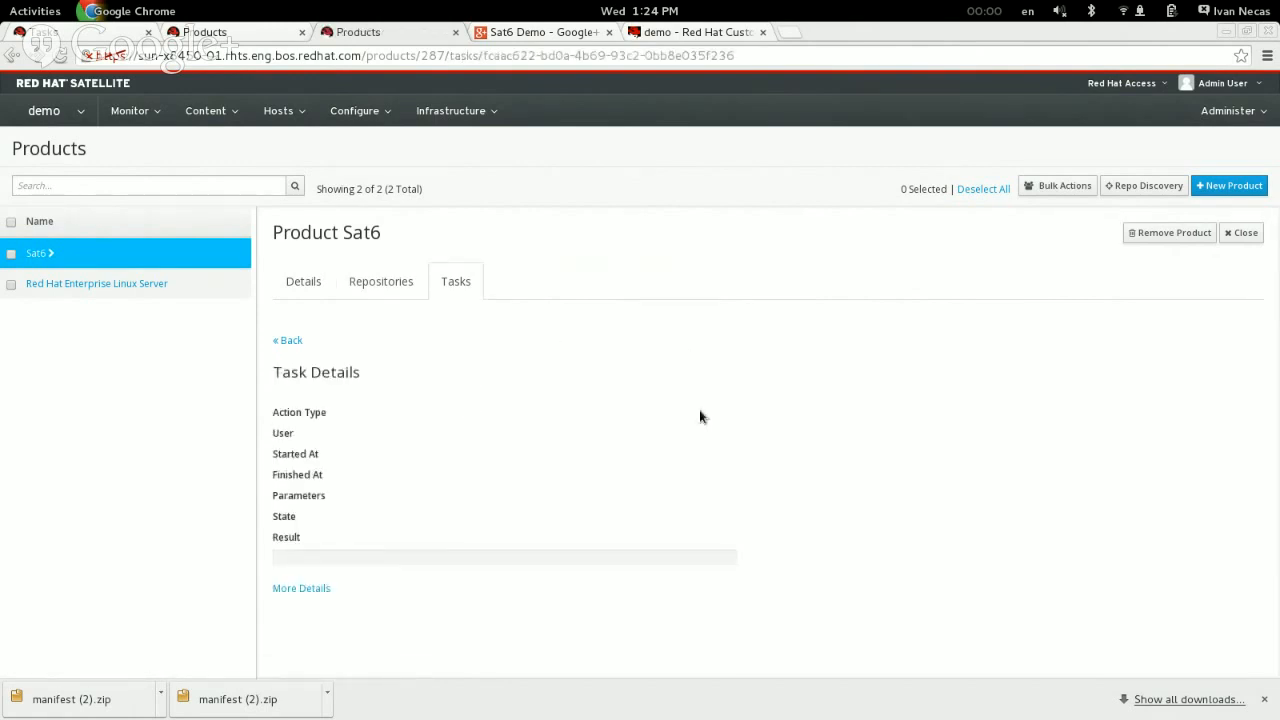
pyautogui.scroll(-1, 708, 431)
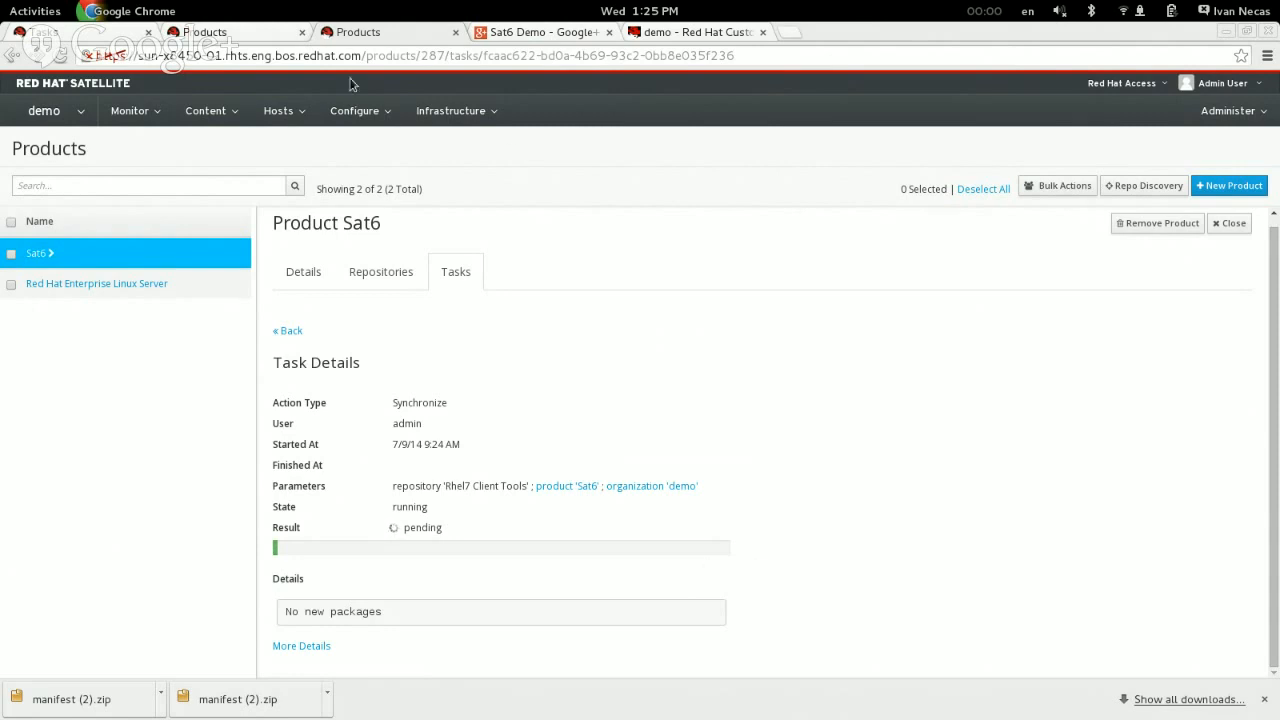
# Step: Check the synchronization tasks of the Red Hat Enterprise Linux Server product and the Rhel7 Client Tools repository
pyautogui.click(214, 35)
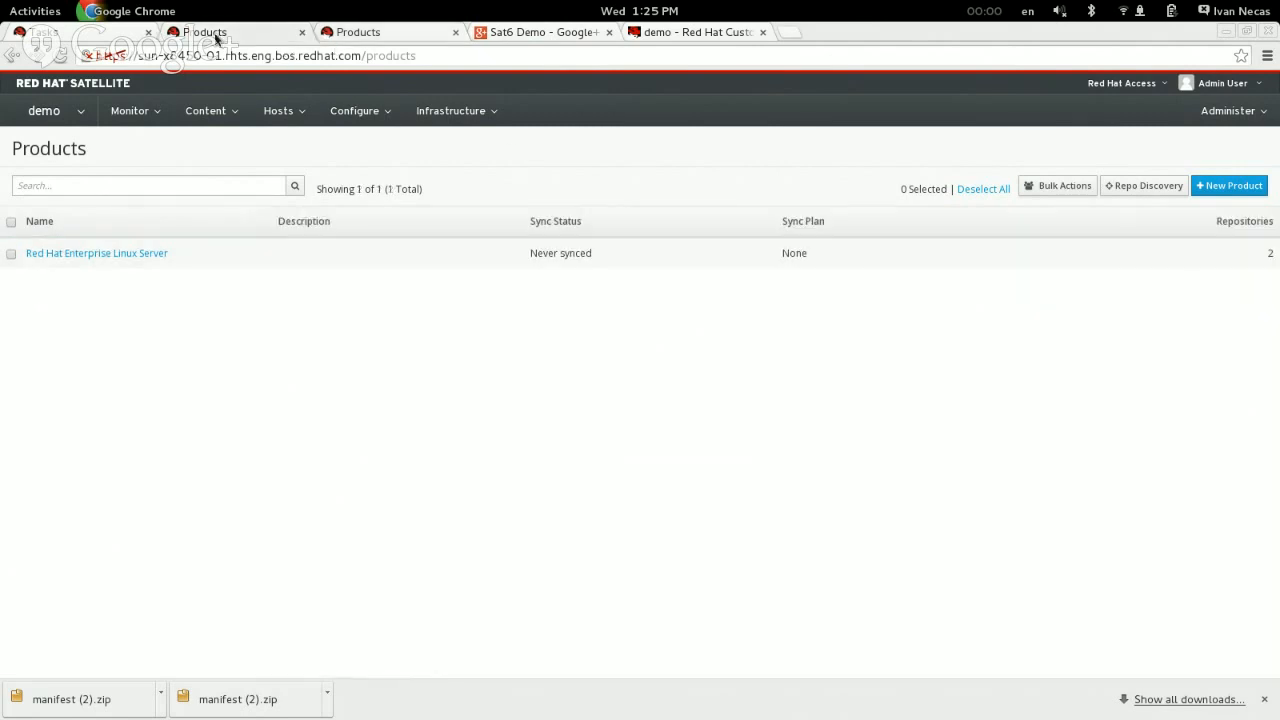
pyautogui.click(133, 259)
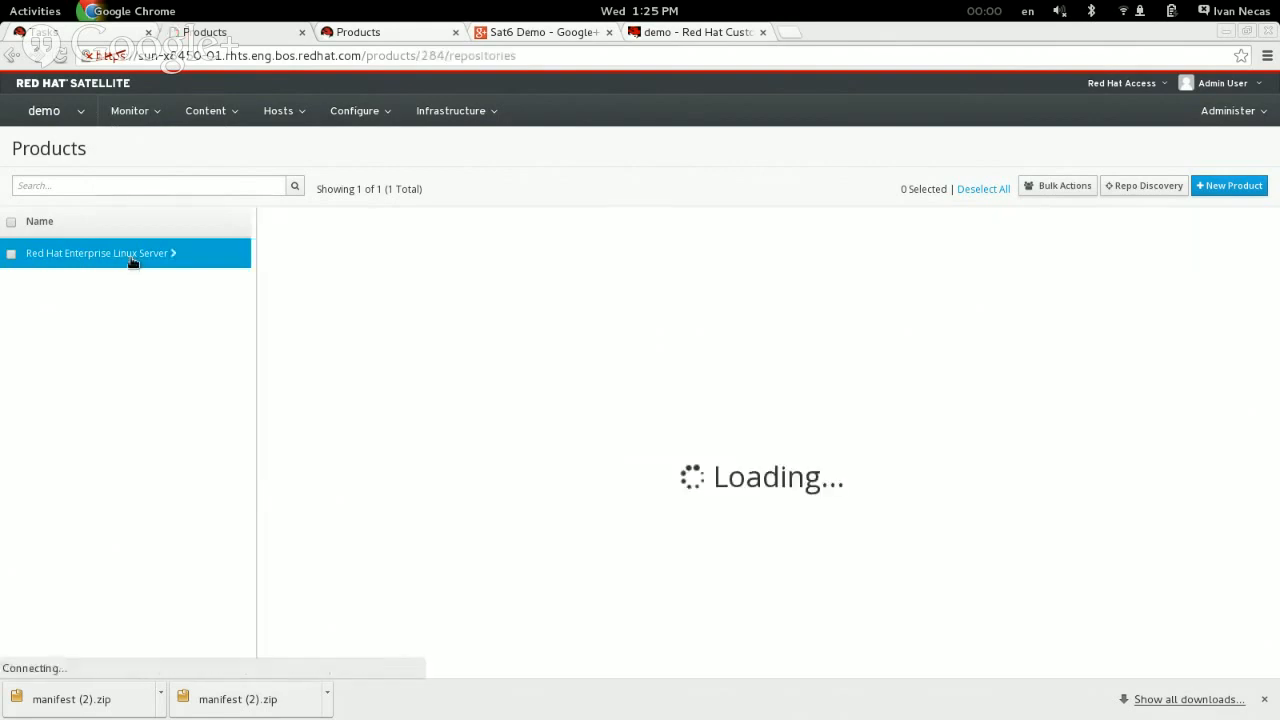
pyautogui.click(370, 33)
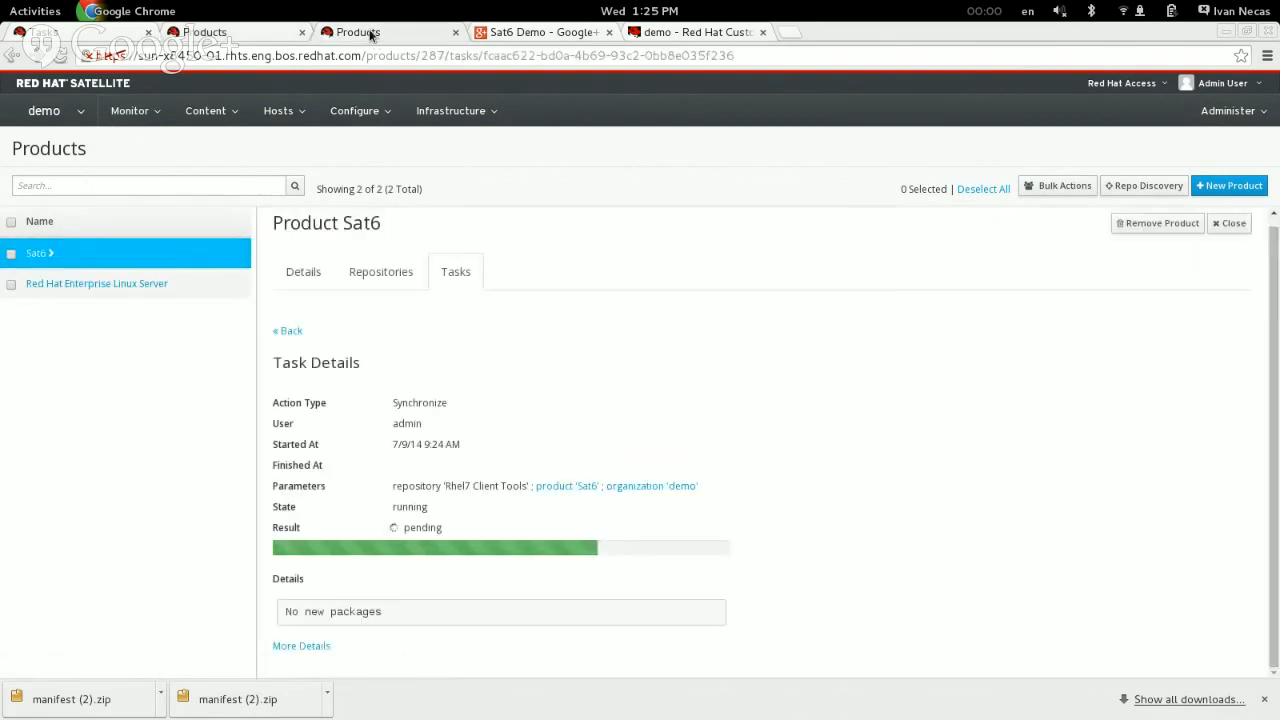
pyautogui.click(262, 34)
pyautogui.moveTo(290, 110)
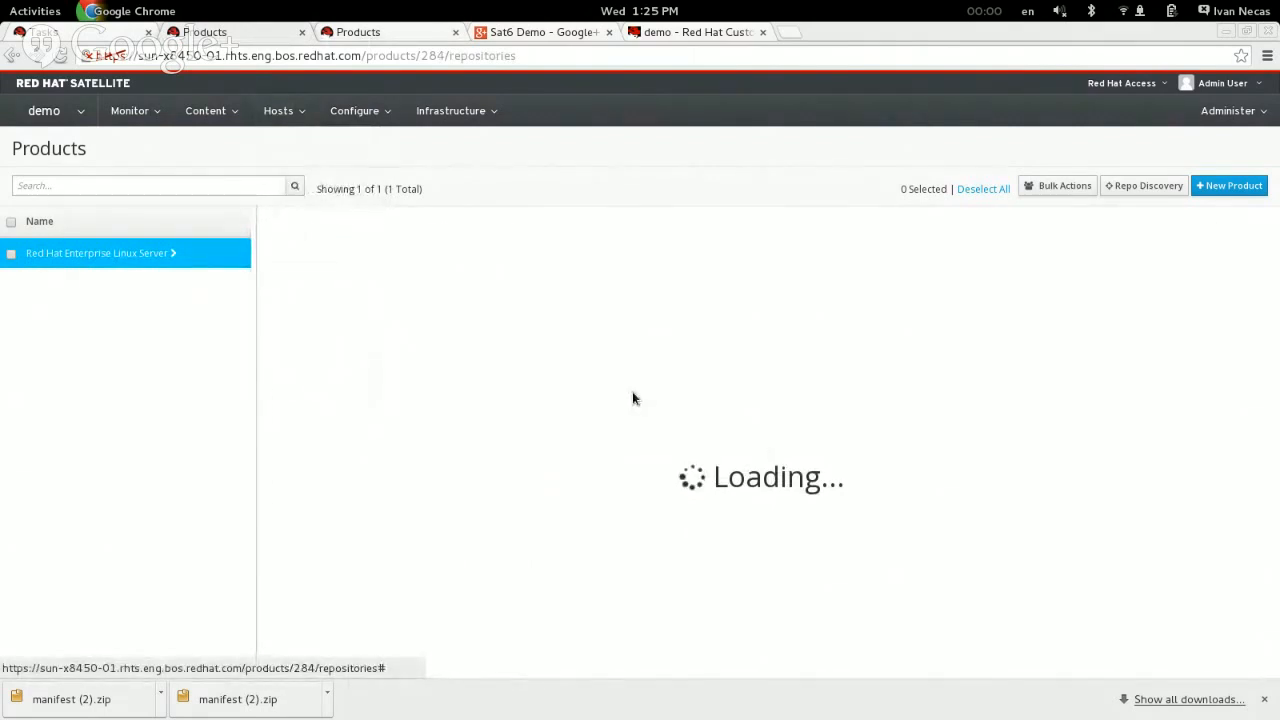
pyautogui.click(463, 281)
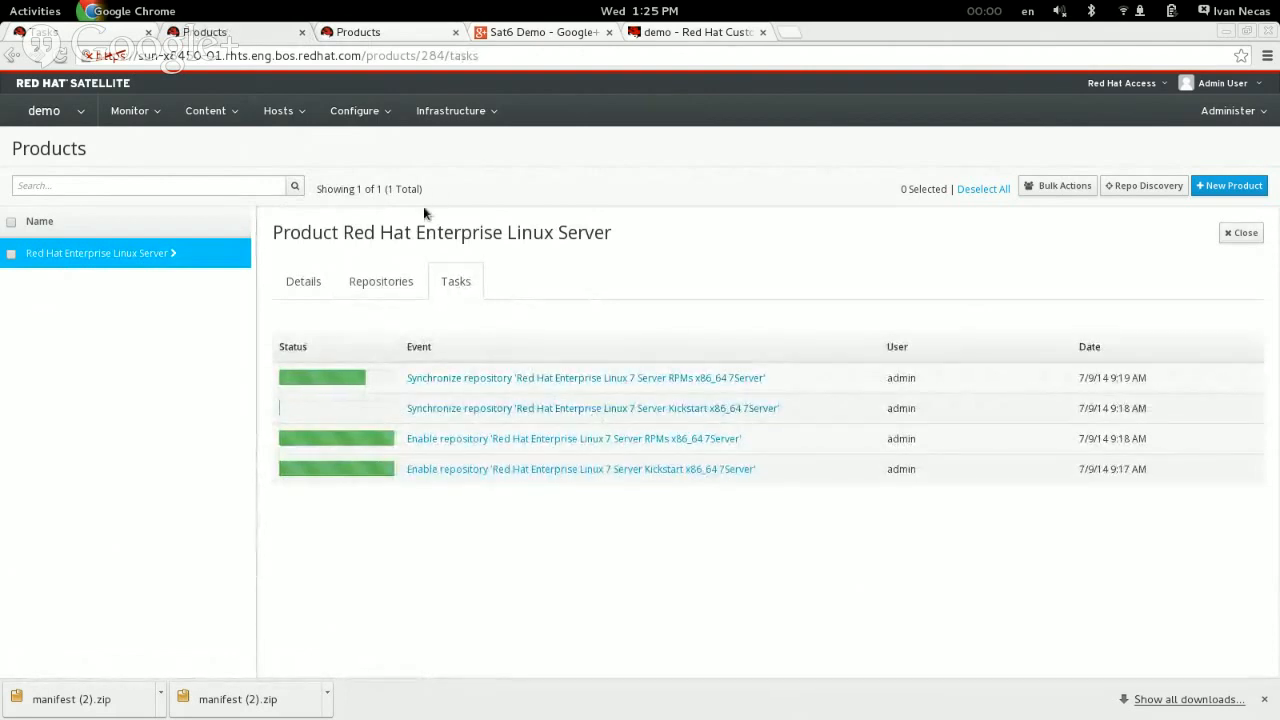
pyautogui.click(405, 36)
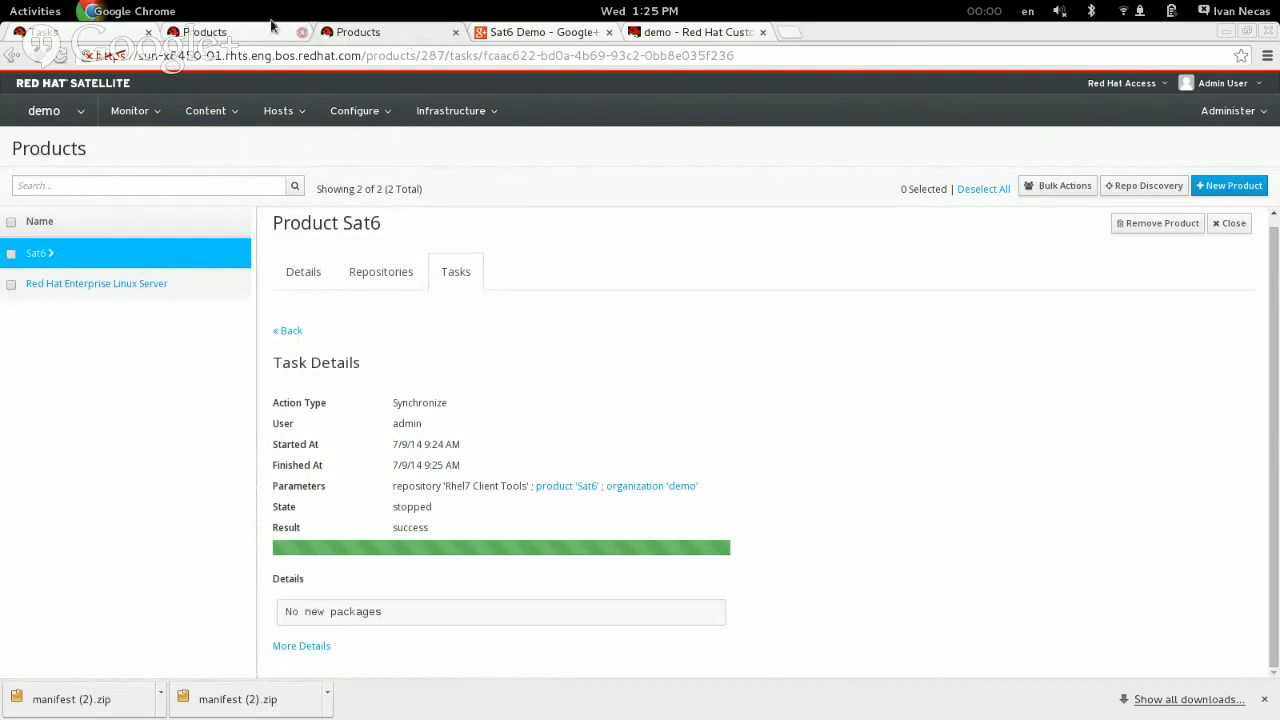
# Step: Switch the organization context from demo to the existing user-named organization
pyautogui.click(225, 31)
pyautogui.click(44, 110)
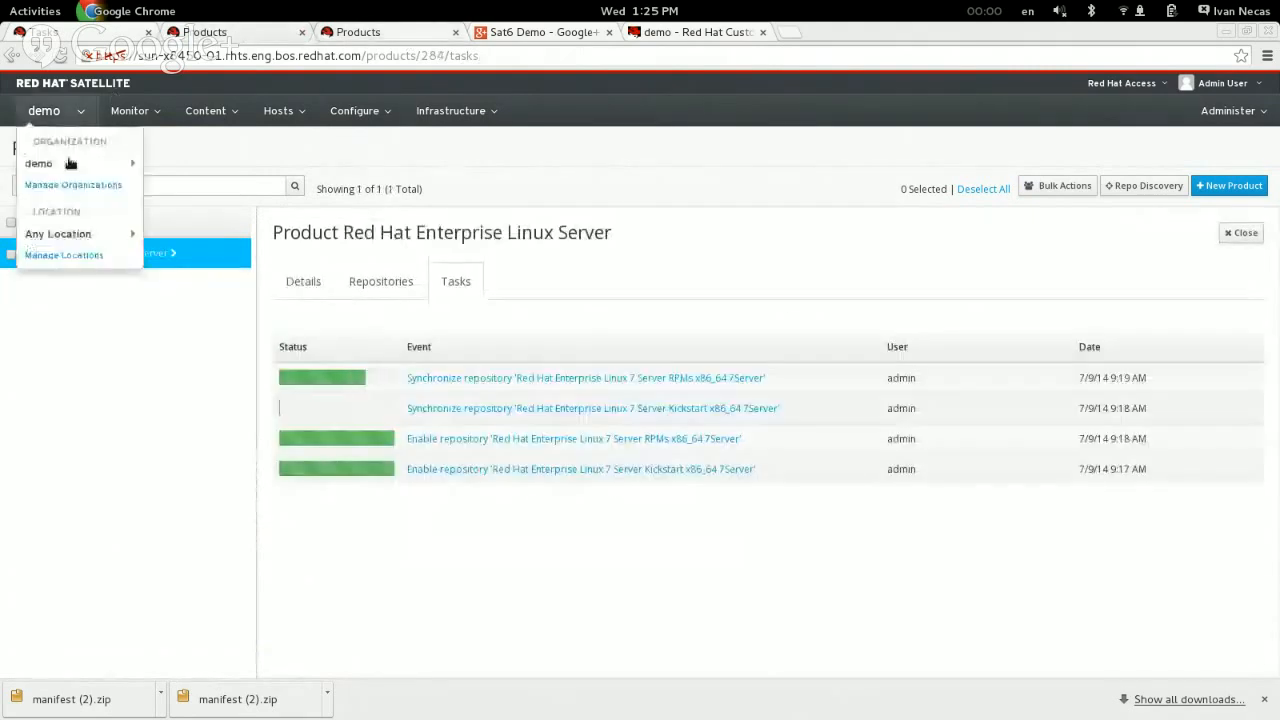
pyautogui.moveTo(40, 163)
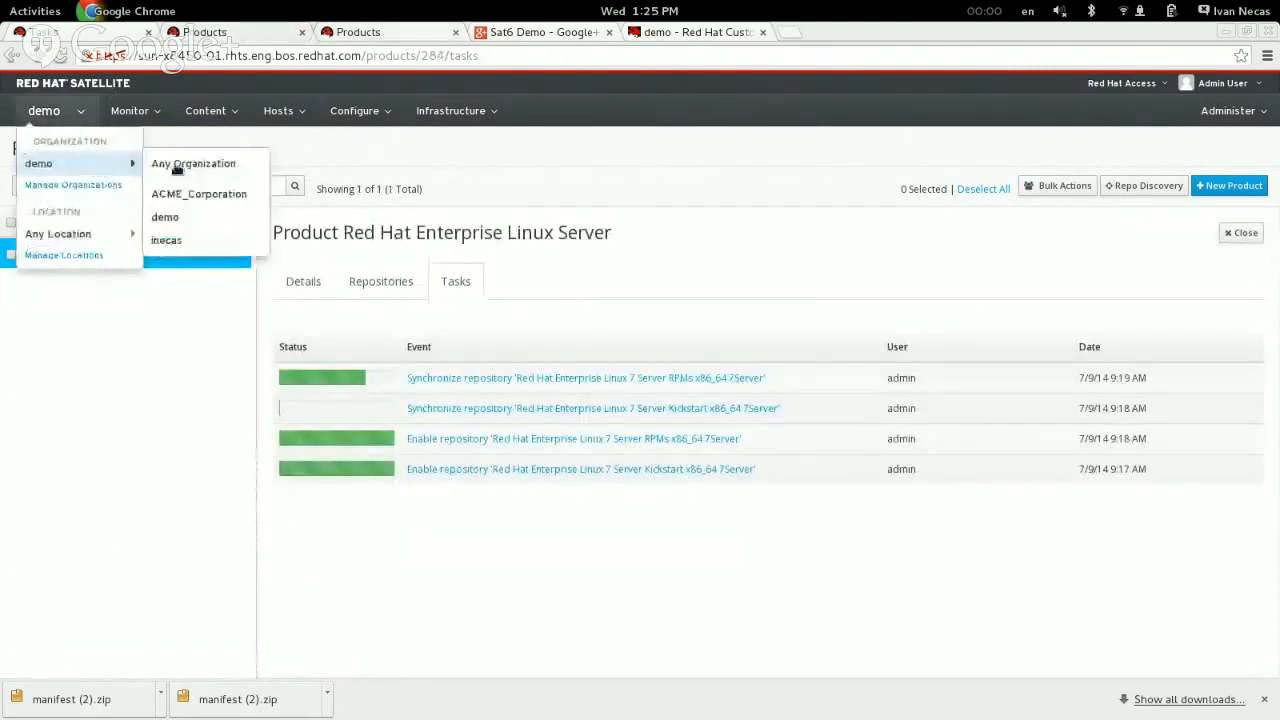
pyautogui.click(174, 246)
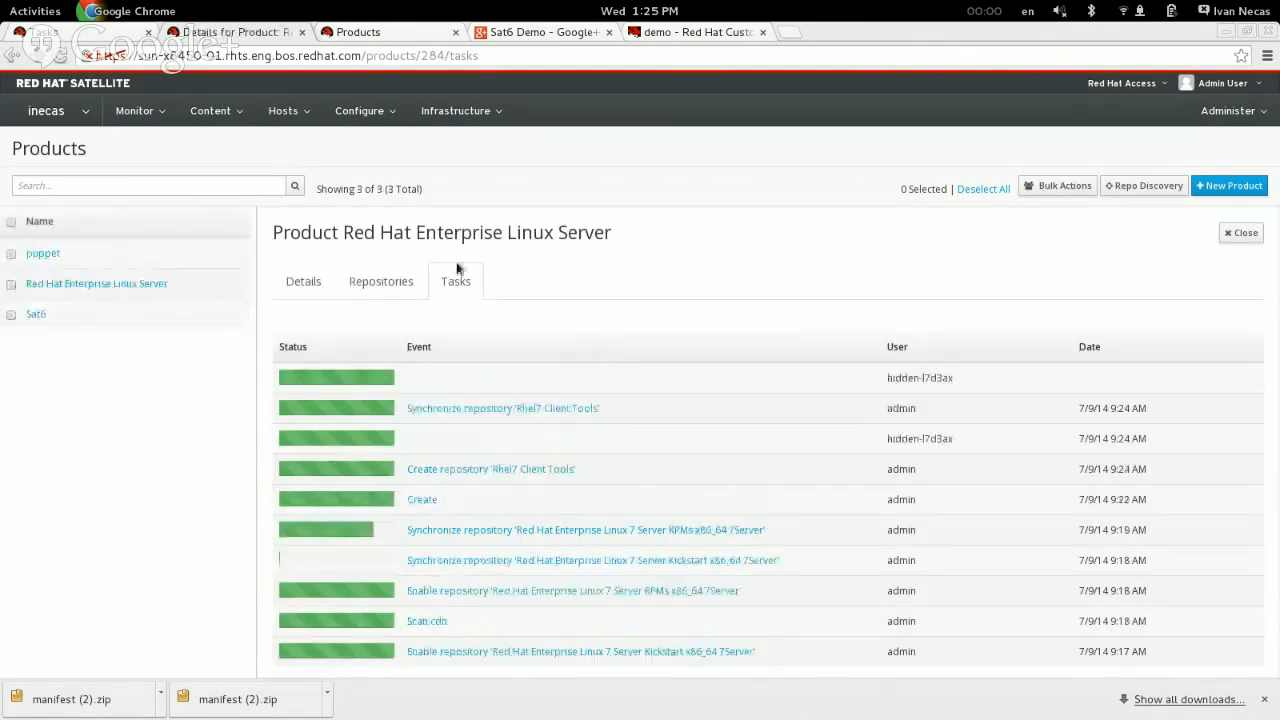
# Step: Create a non-composite content view named rhel7_core with an empty description
pyautogui.click(213, 112)
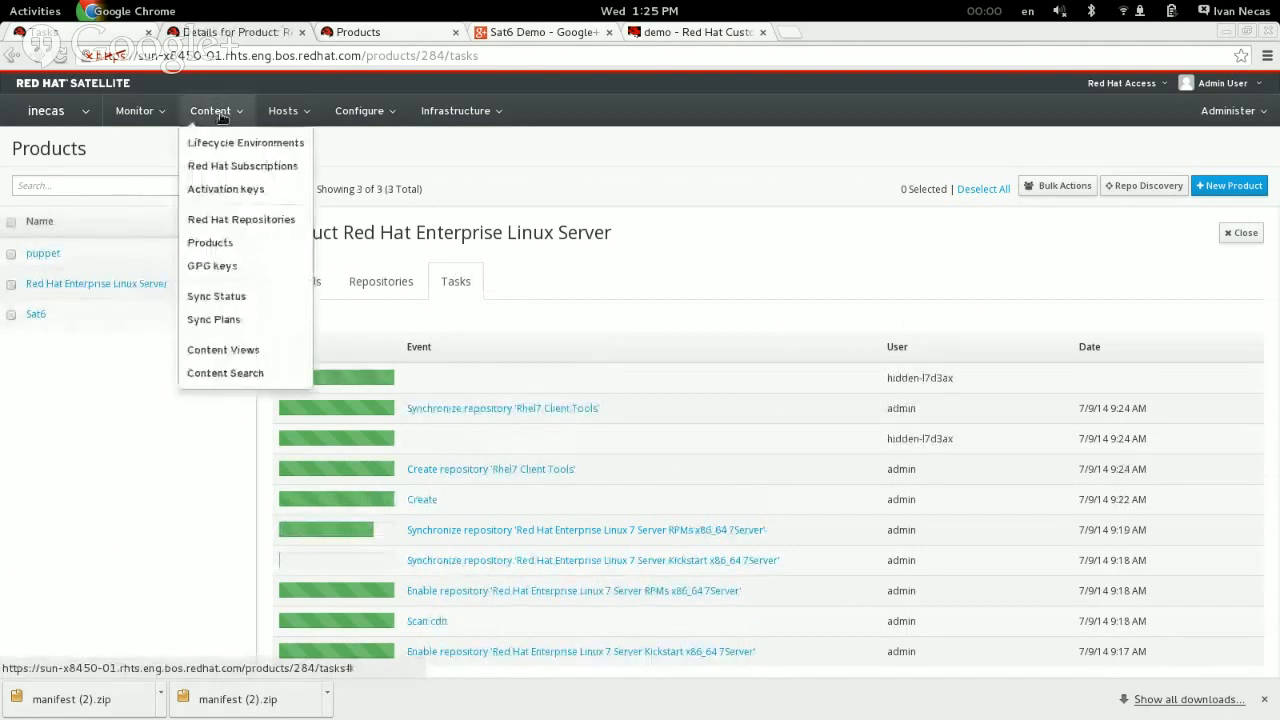
pyautogui.click(262, 355)
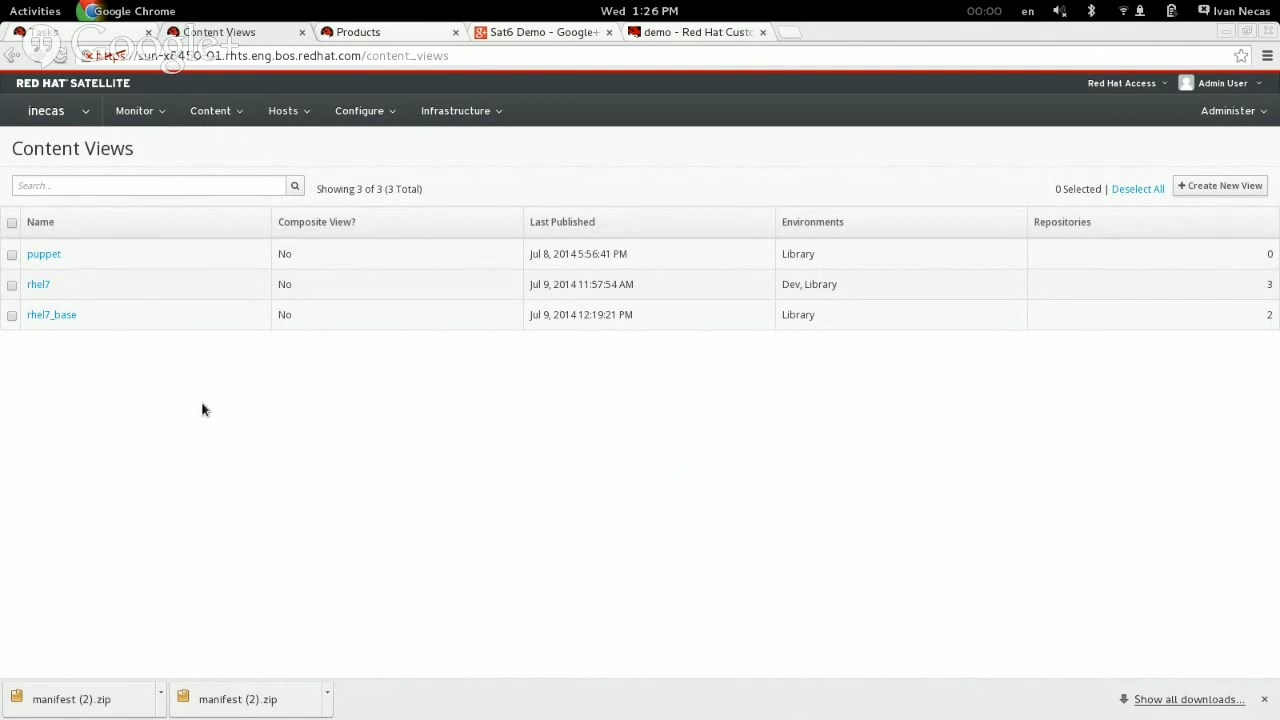
pyautogui.click(1222, 186)
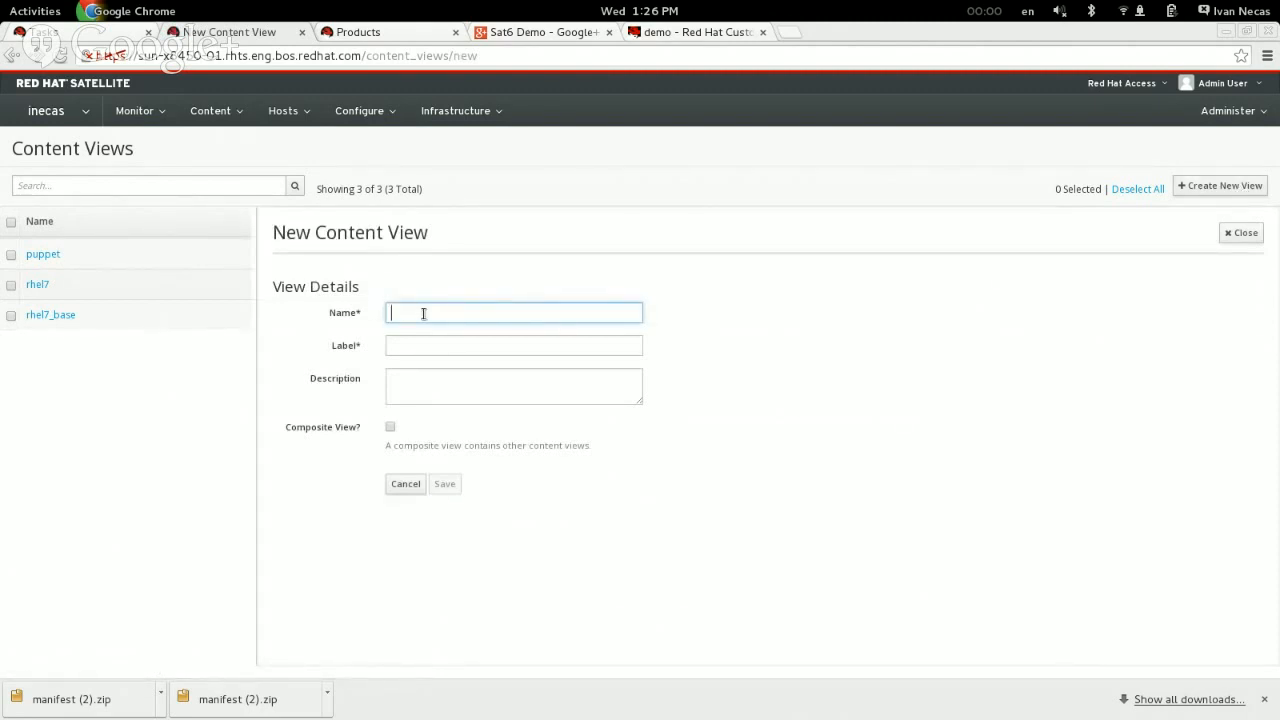
pyautogui.write('rhel7_core')
pyautogui.click(458, 389)
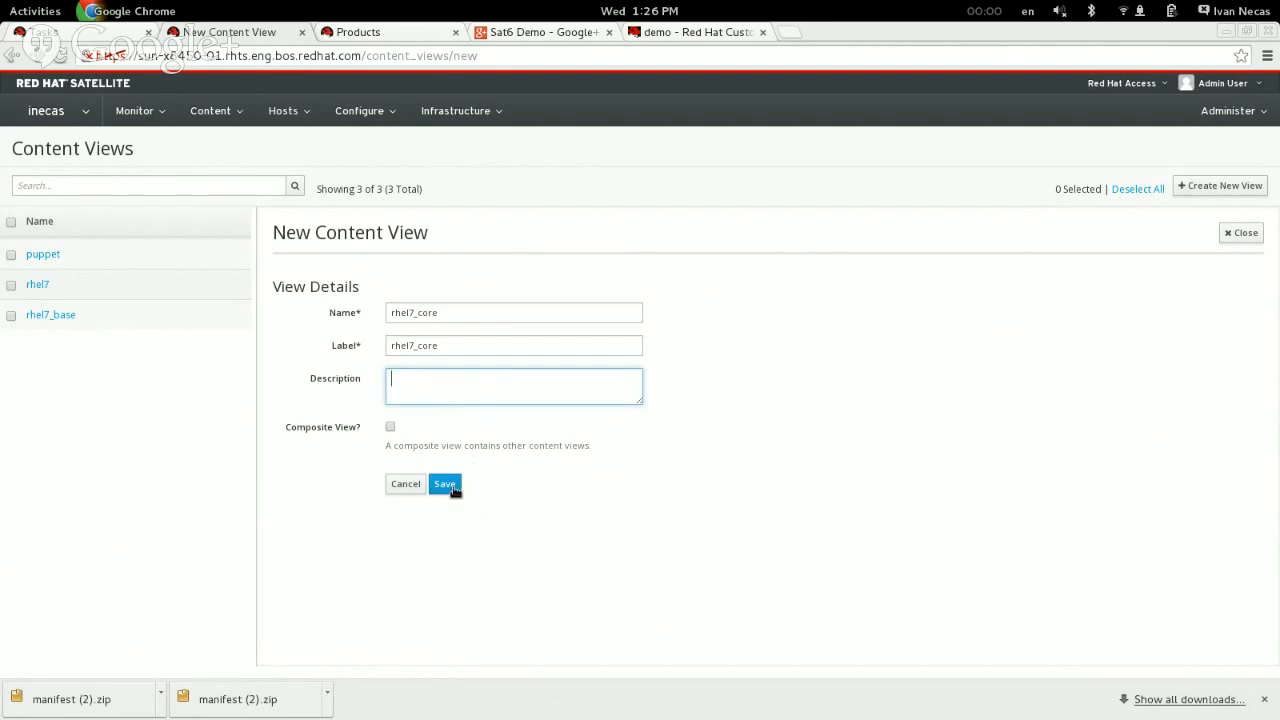
pyautogui.click(445, 485)
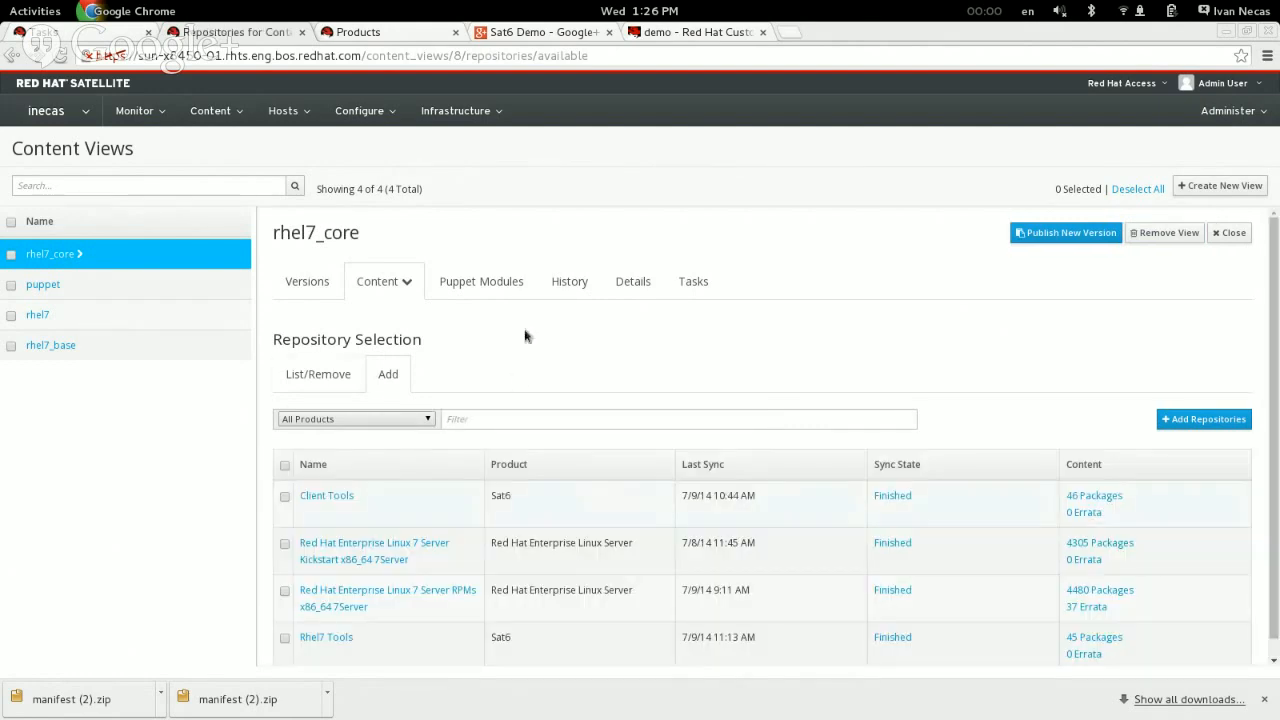
# Step: Add the Red Hat Enterprise Linux 7 Server Kickstart x86_64 7Server and Rhel7 Tools repositories to the rhel7_core content view
pyautogui.click(803, 487)
pyautogui.scroll(-1, 866, 353)
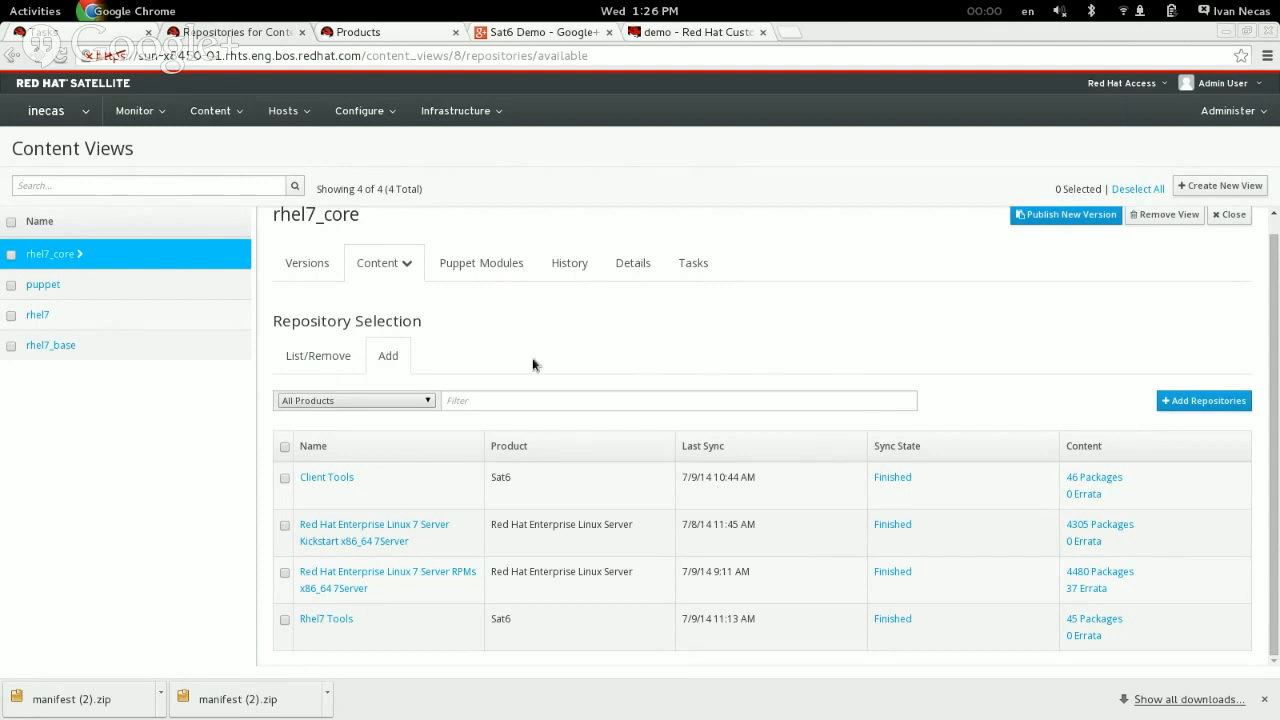
pyautogui.click(284, 525)
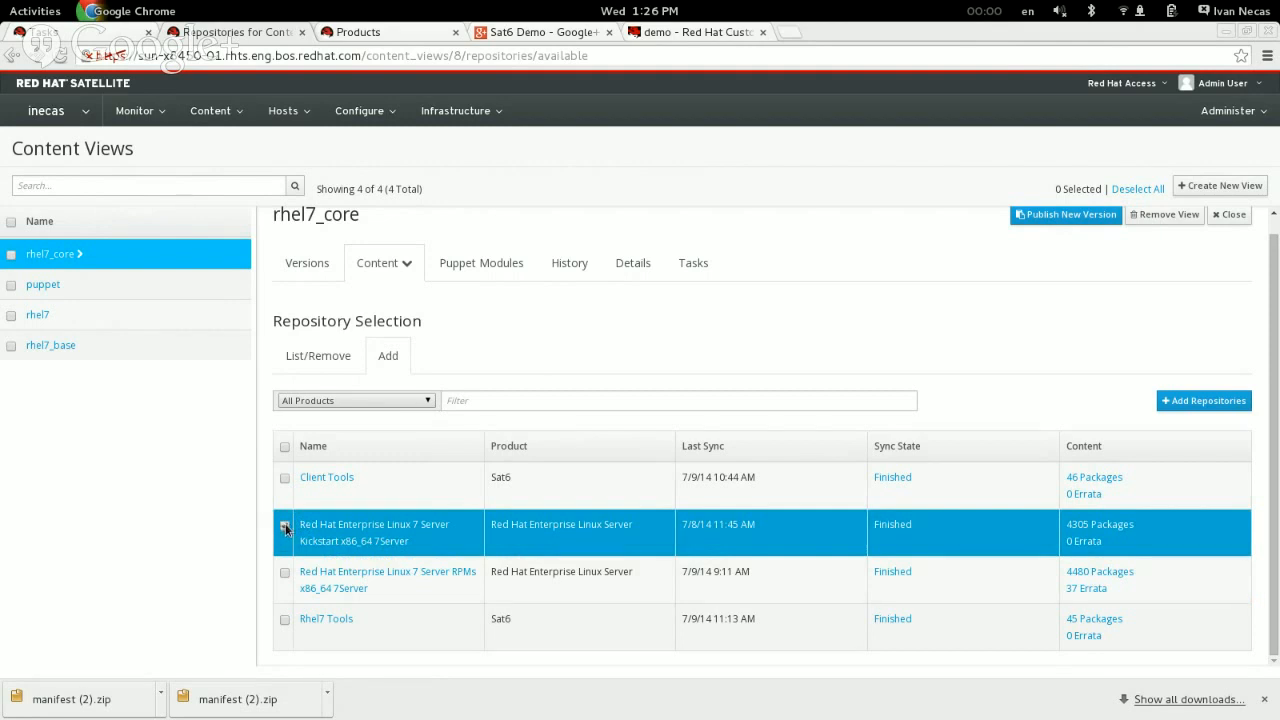
pyautogui.click(284, 478)
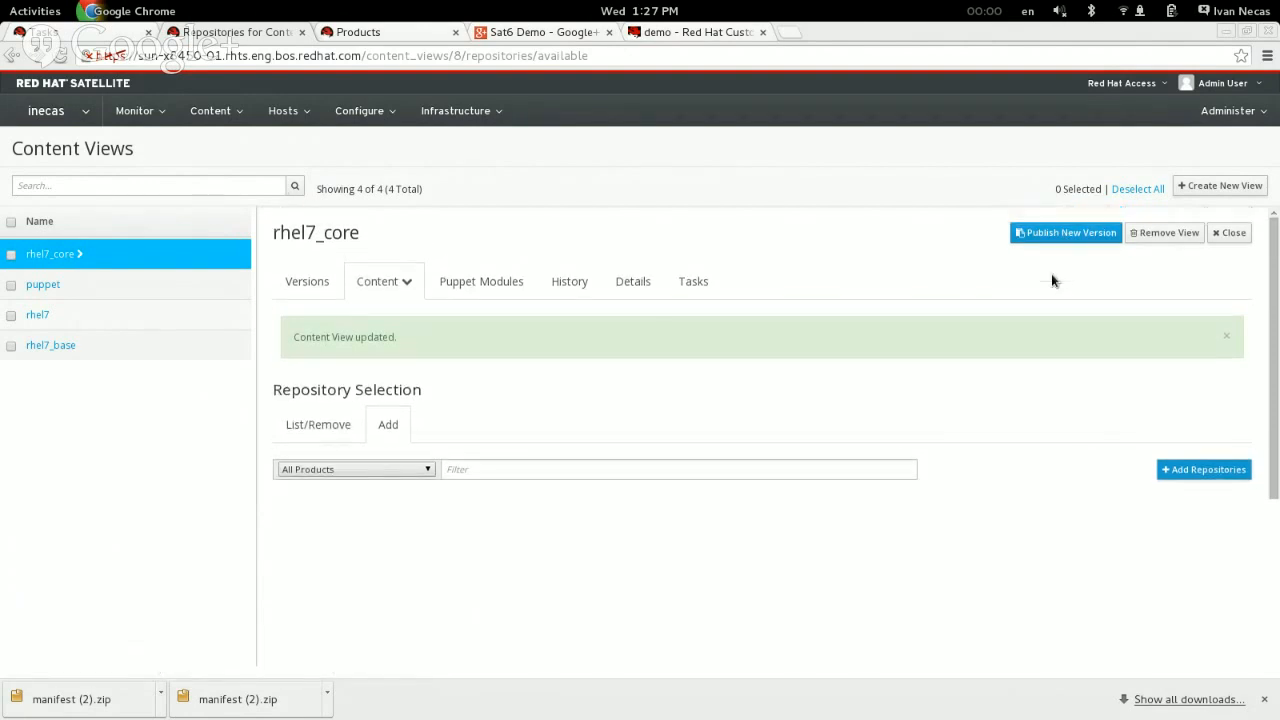
# Step: Publish version 1 of the rhel7_core content view without a comment and promote it to the Dev environment
pyautogui.click(1073, 236)
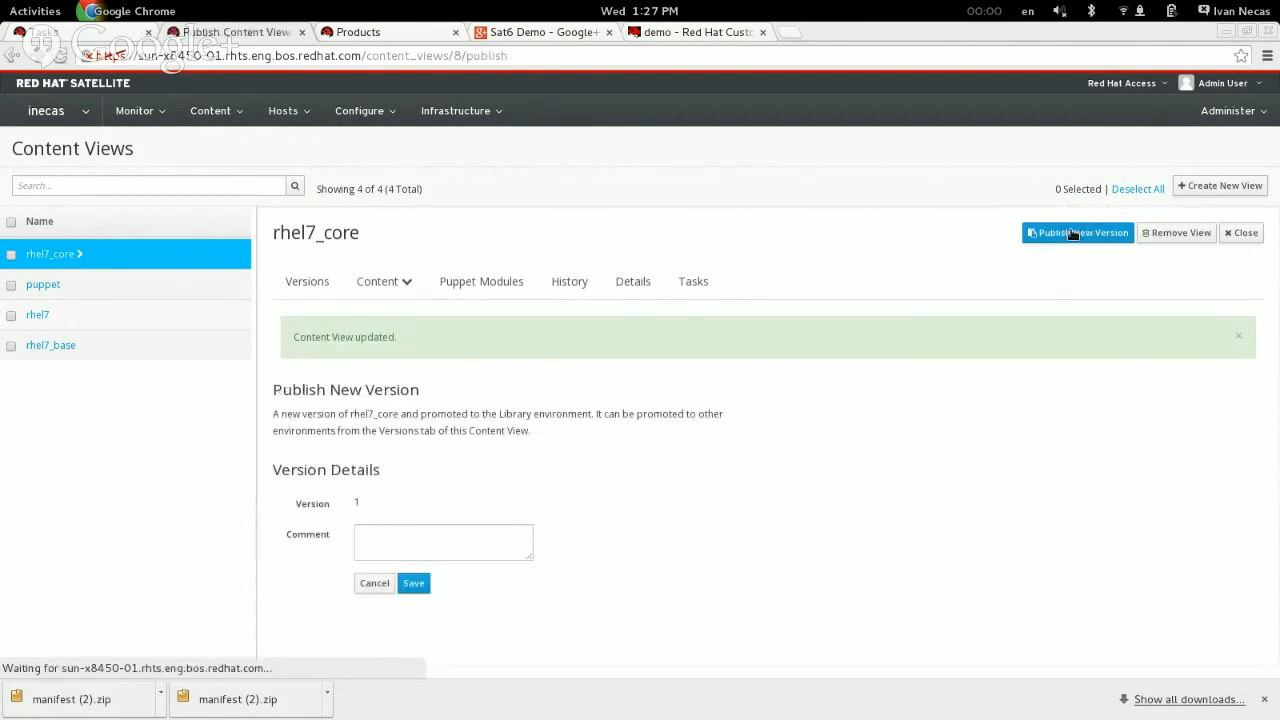
pyautogui.click(411, 586)
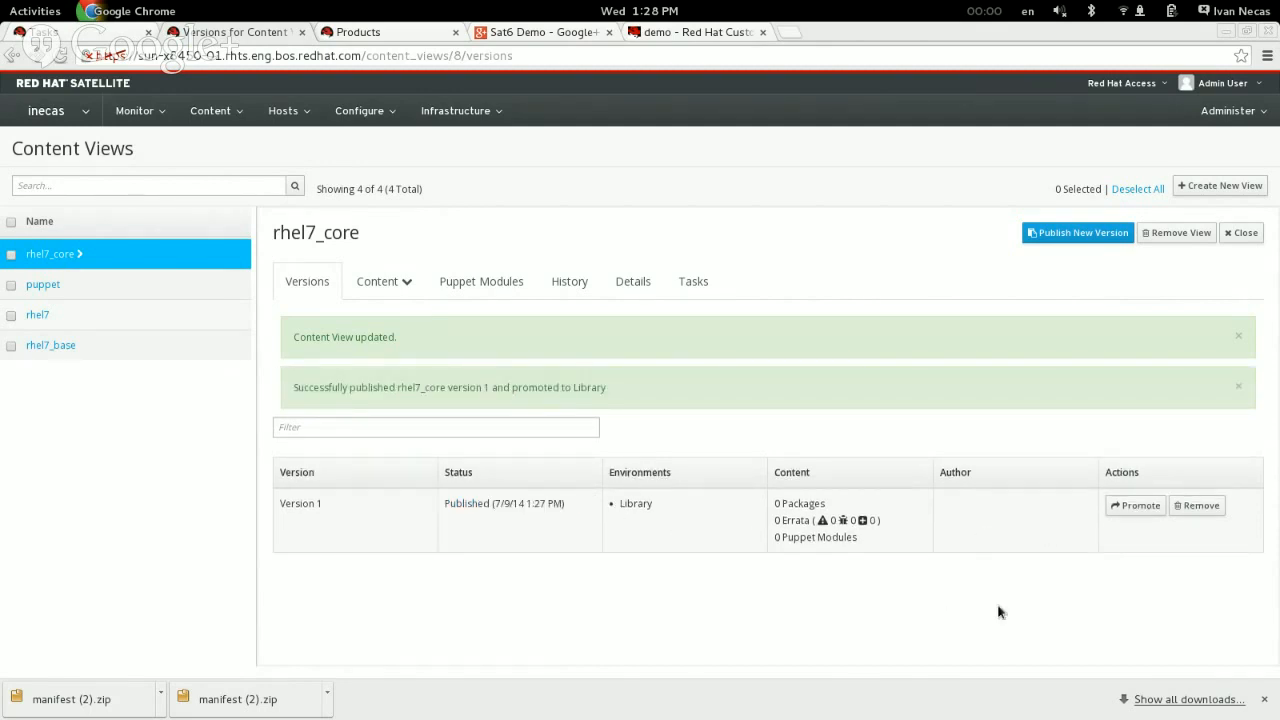
pyautogui.click(1131, 505)
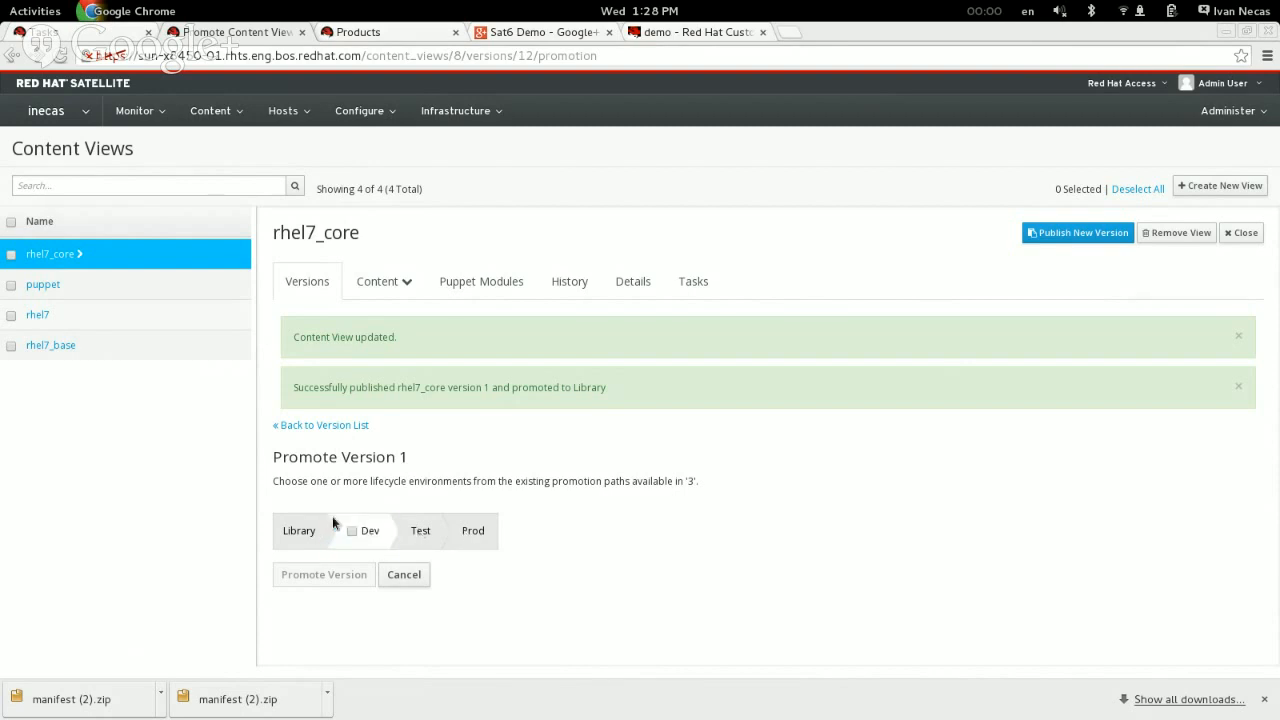
pyautogui.click(355, 530)
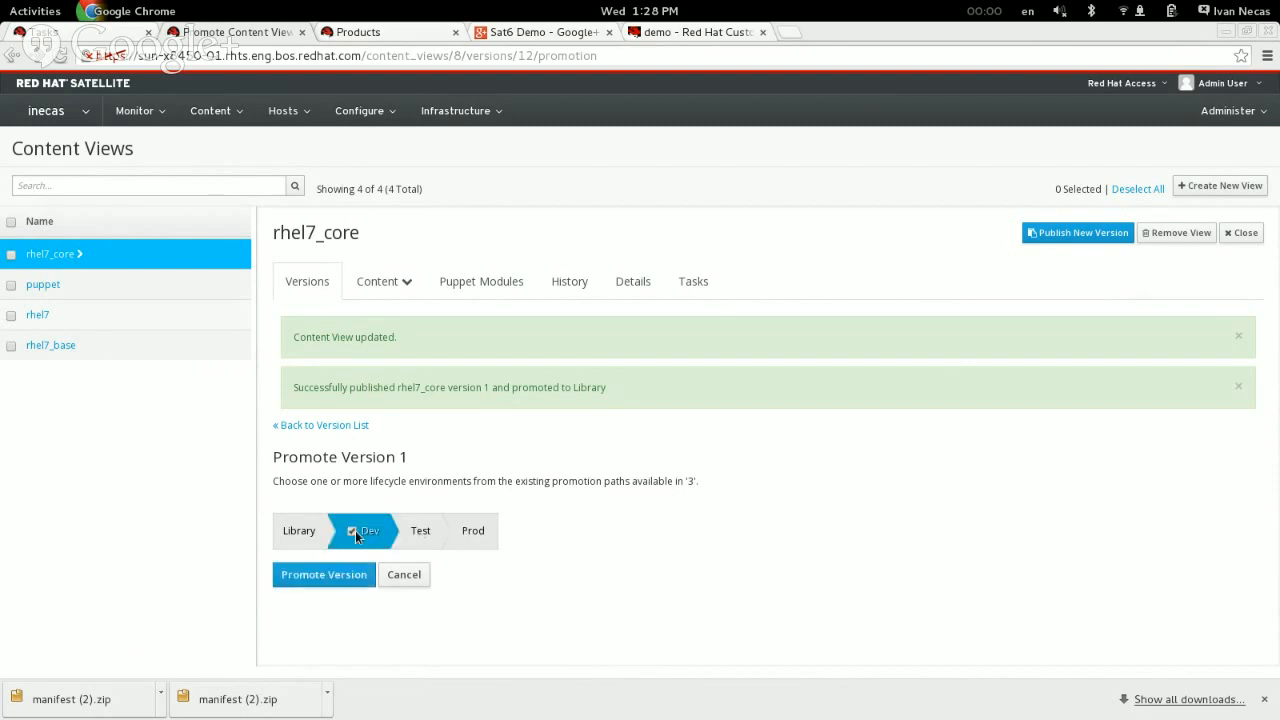
pyautogui.click(316, 580)
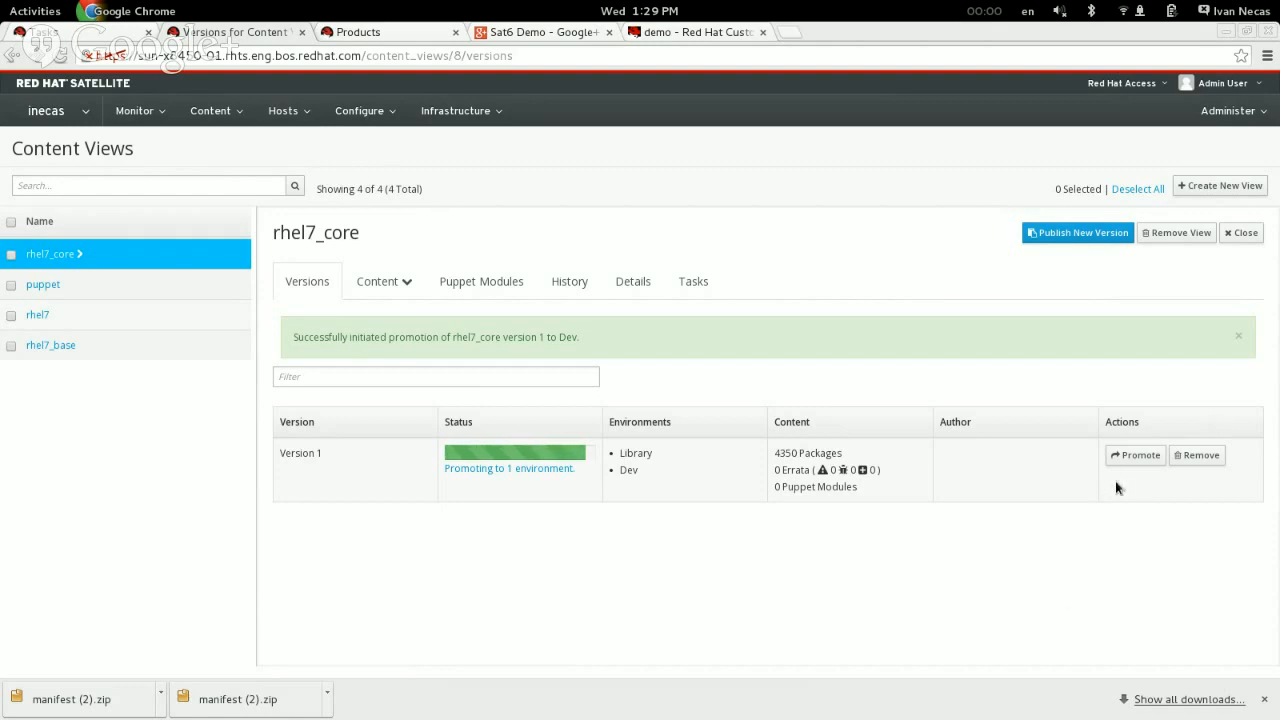
# Step: Check the promotion history of rhel7_core, dismissing the notifications, and return to its version list
pyautogui.click(569, 276)
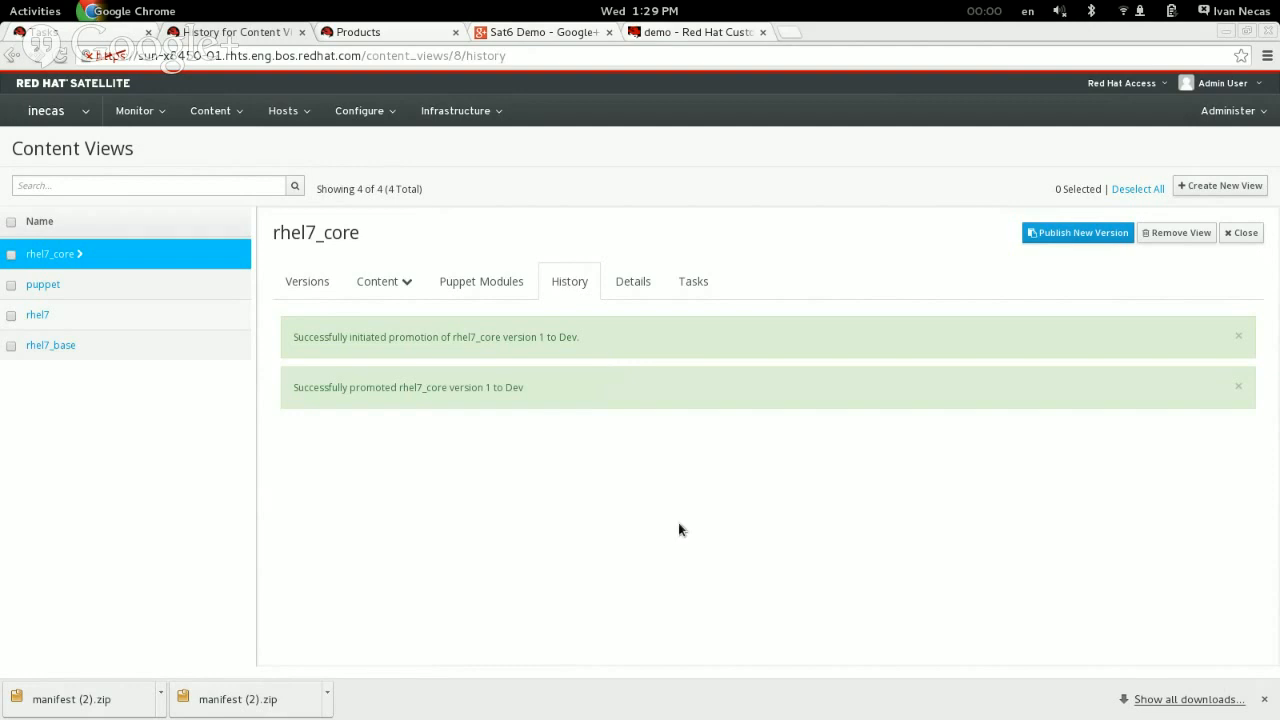
pyautogui.click(1227, 388)
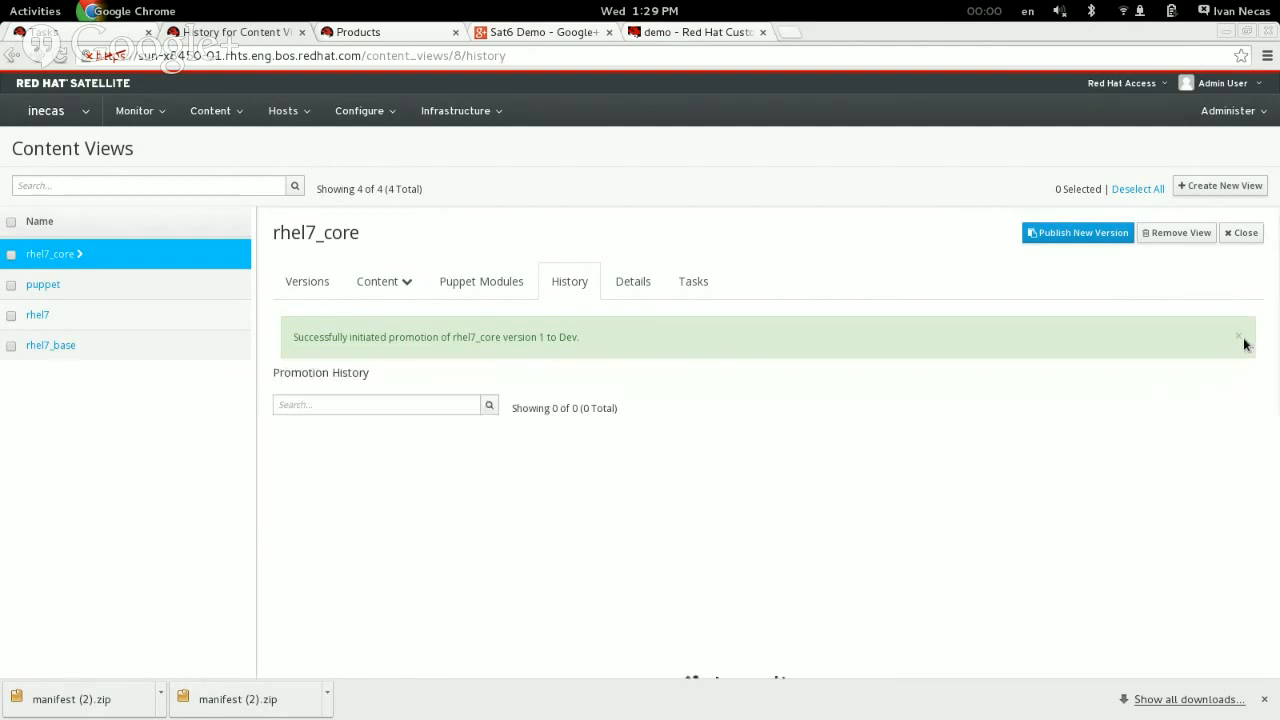
pyautogui.click(1240, 340)
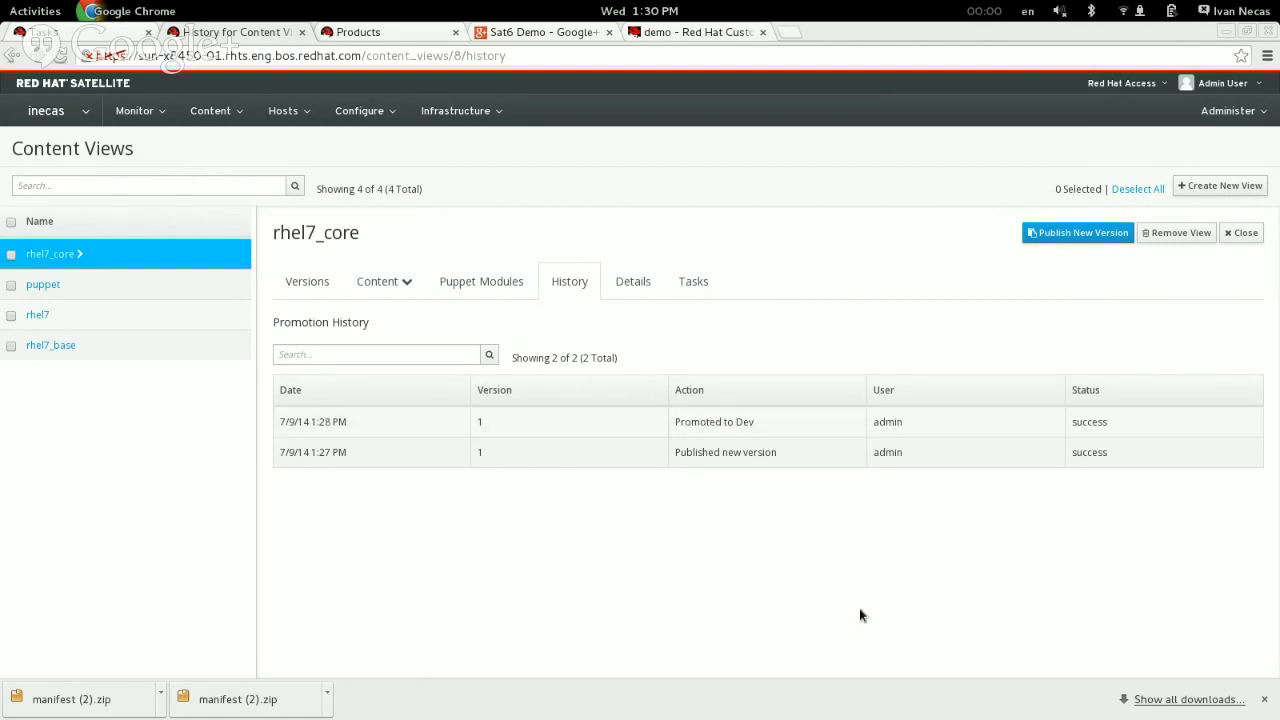
pyautogui.click(294, 283)
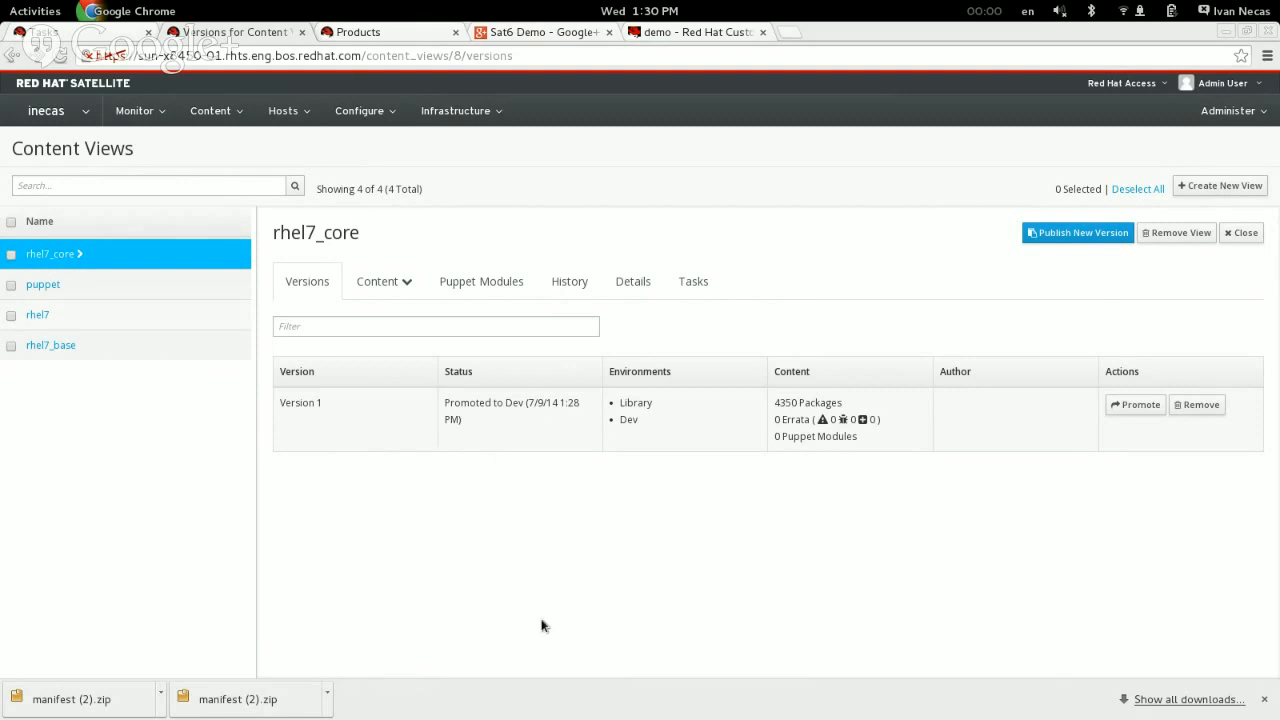
# Step: Open the list of provisioning templates for hosts
pyautogui.moveTo(240, 108)
pyautogui.moveTo(309, 134)
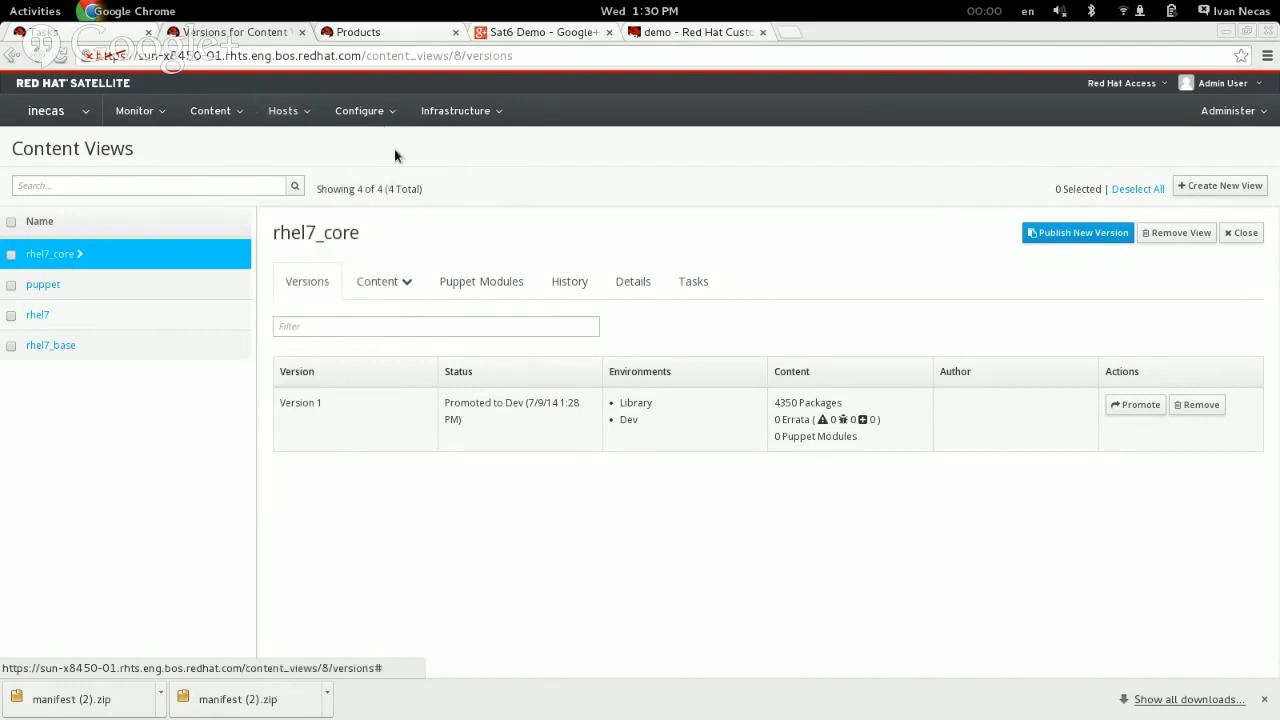
pyautogui.moveTo(76, 114)
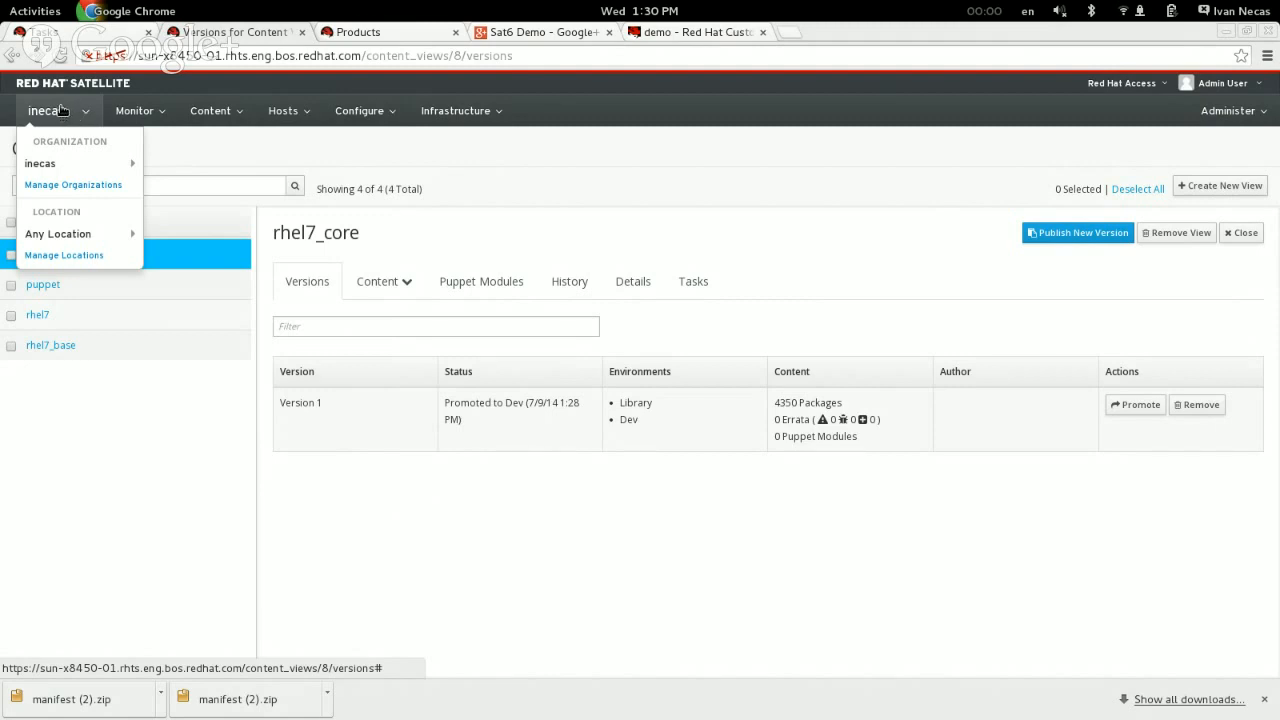
pyautogui.moveTo(60, 172)
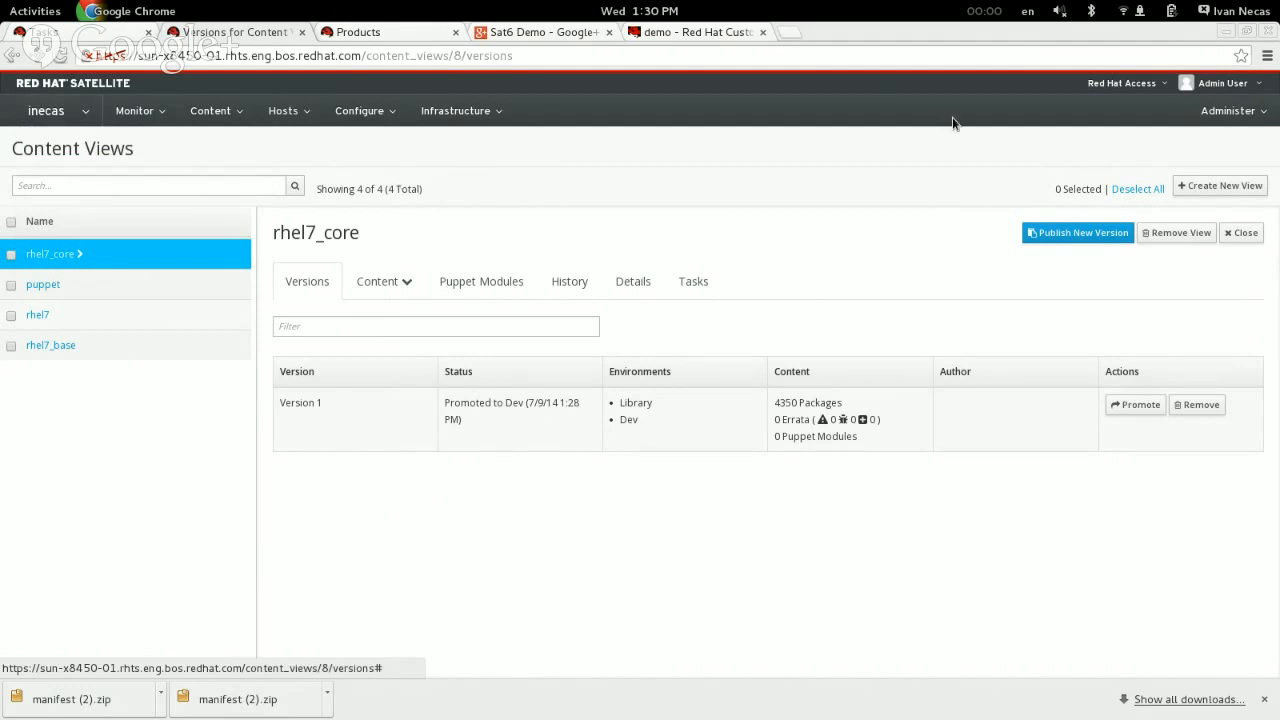
pyautogui.moveTo(352, 121)
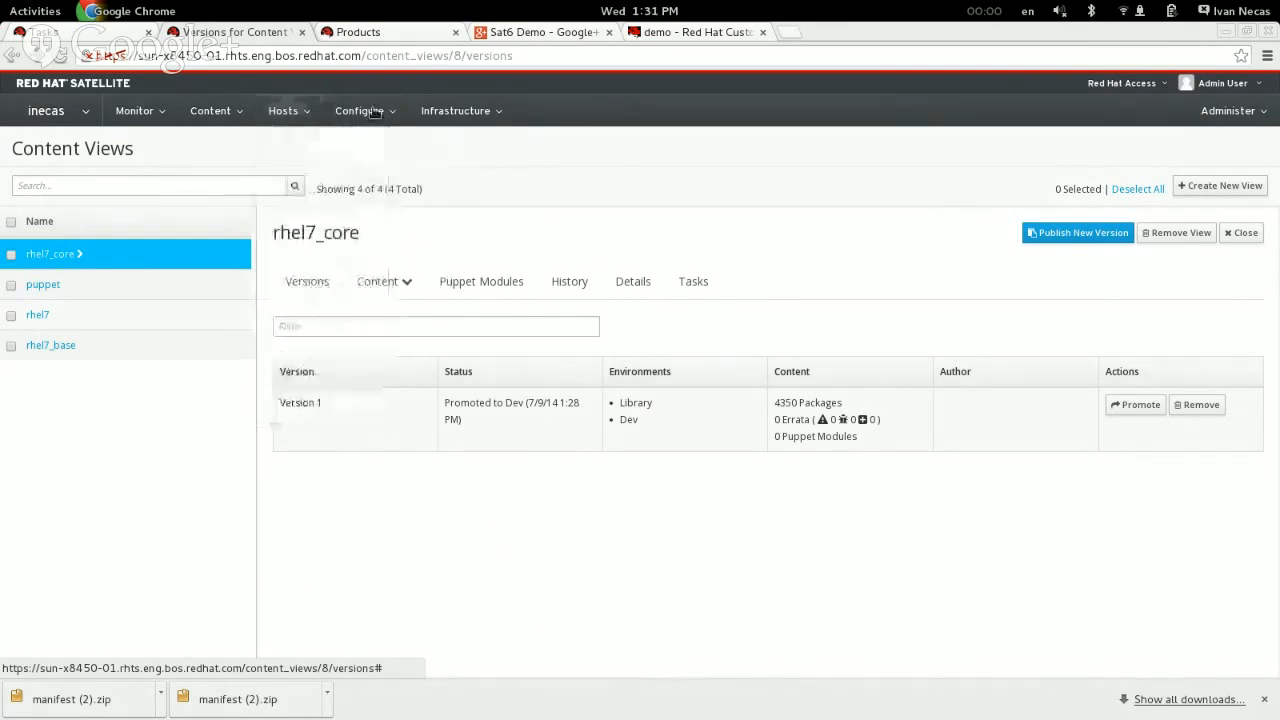
pyautogui.moveTo(285, 112)
pyautogui.click(303, 309)
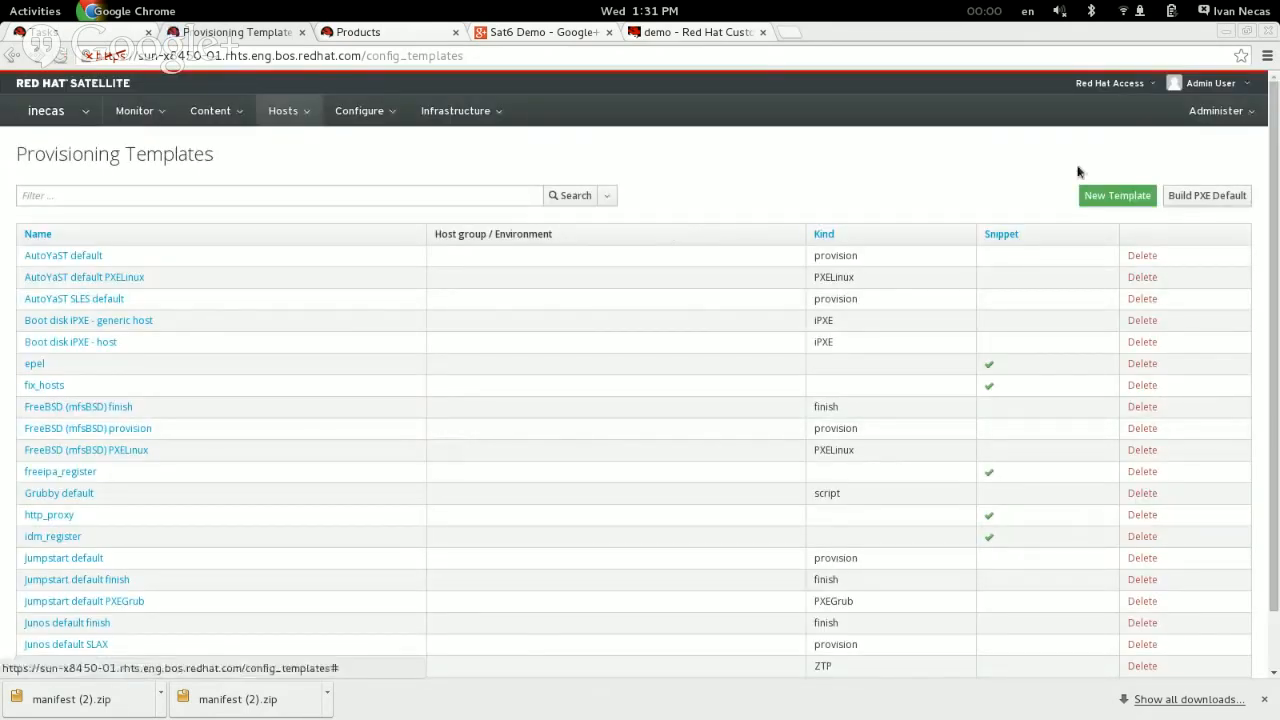
pyautogui.click(1249, 119)
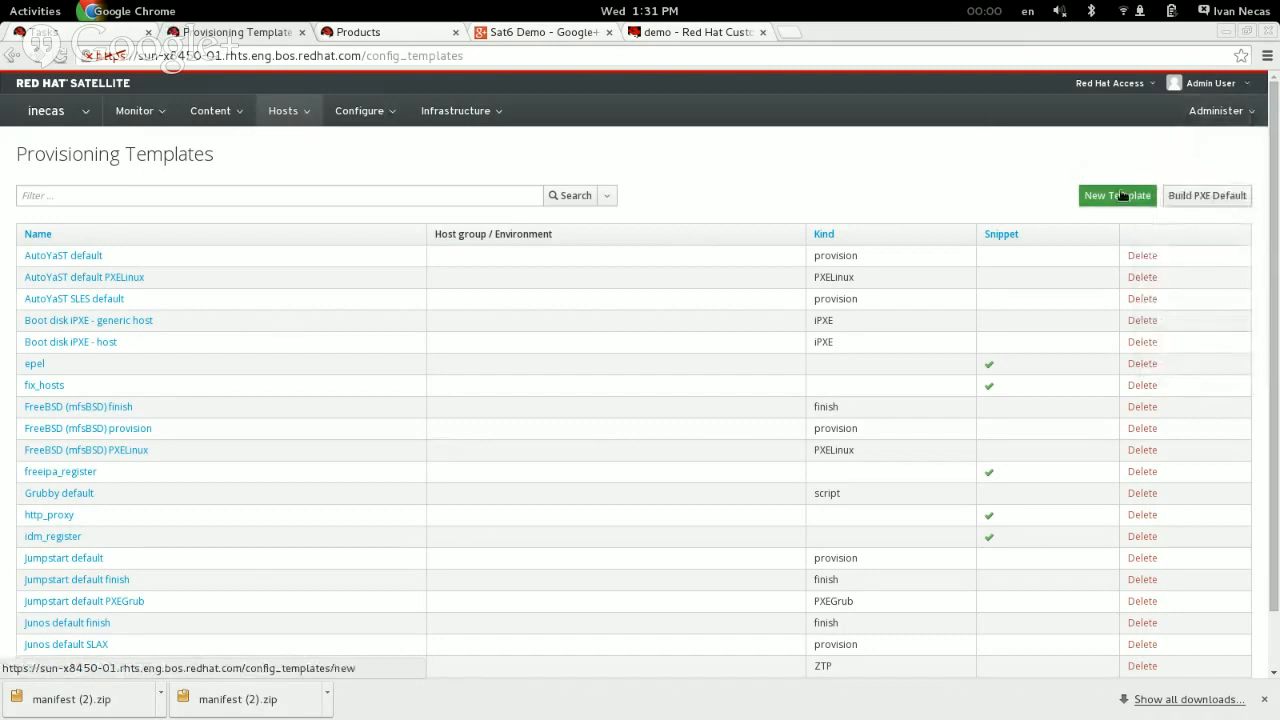
pyautogui.click(55, 113)
pyautogui.moveTo(127, 170)
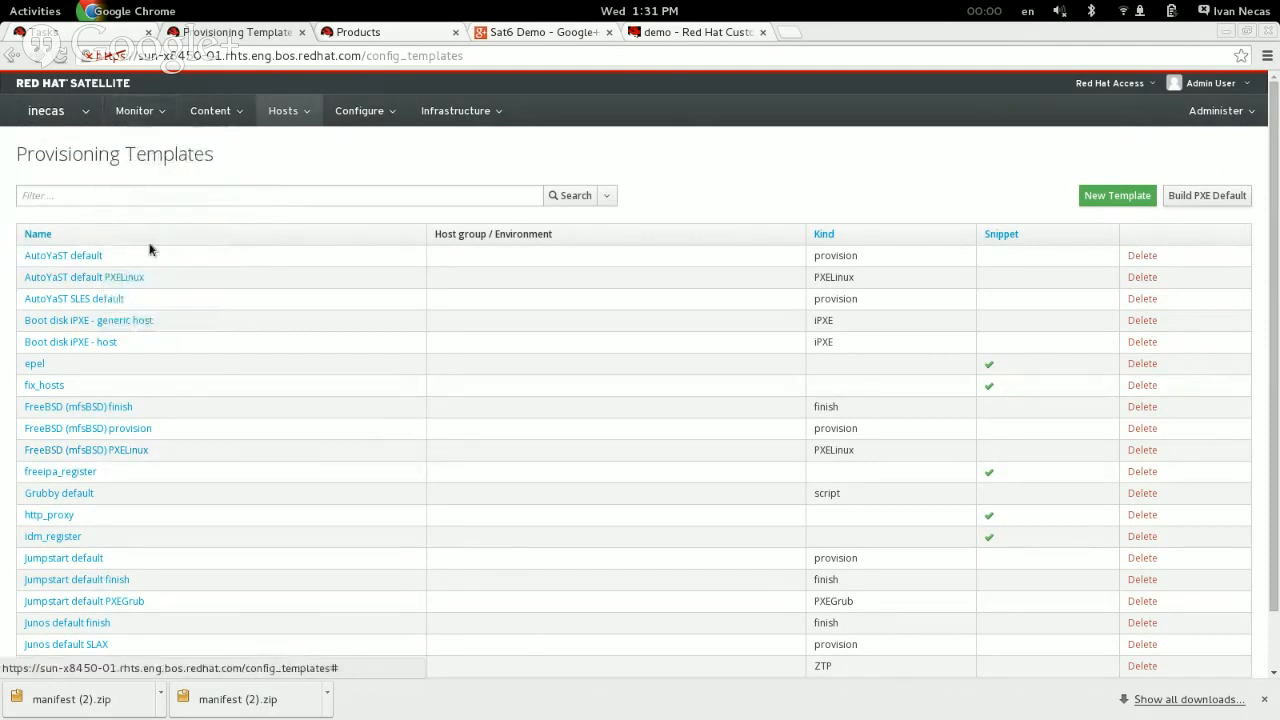
pyautogui.scroll(-2, 166, 261)
pyautogui.scroll(2, 166, 261)
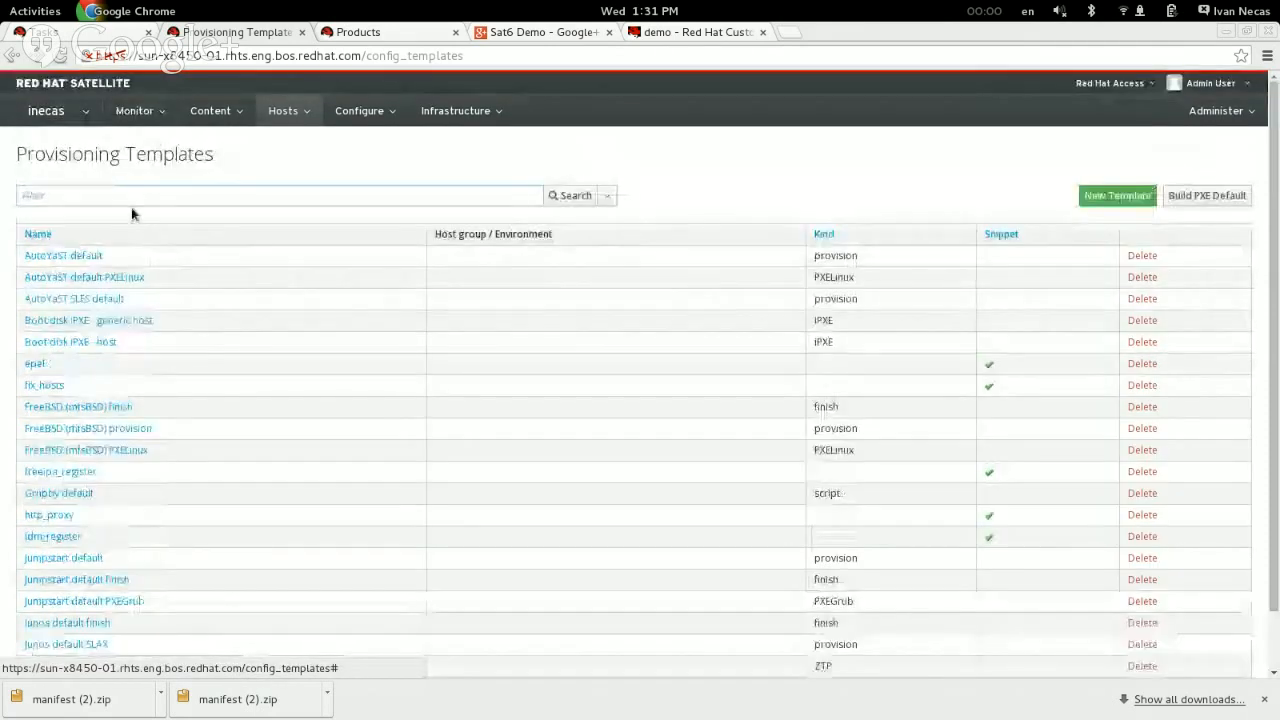
# Step: Search the provisioning templates for Pxe and examine the code of the Kickstart default PXELinux template
pyautogui.click(143, 195)
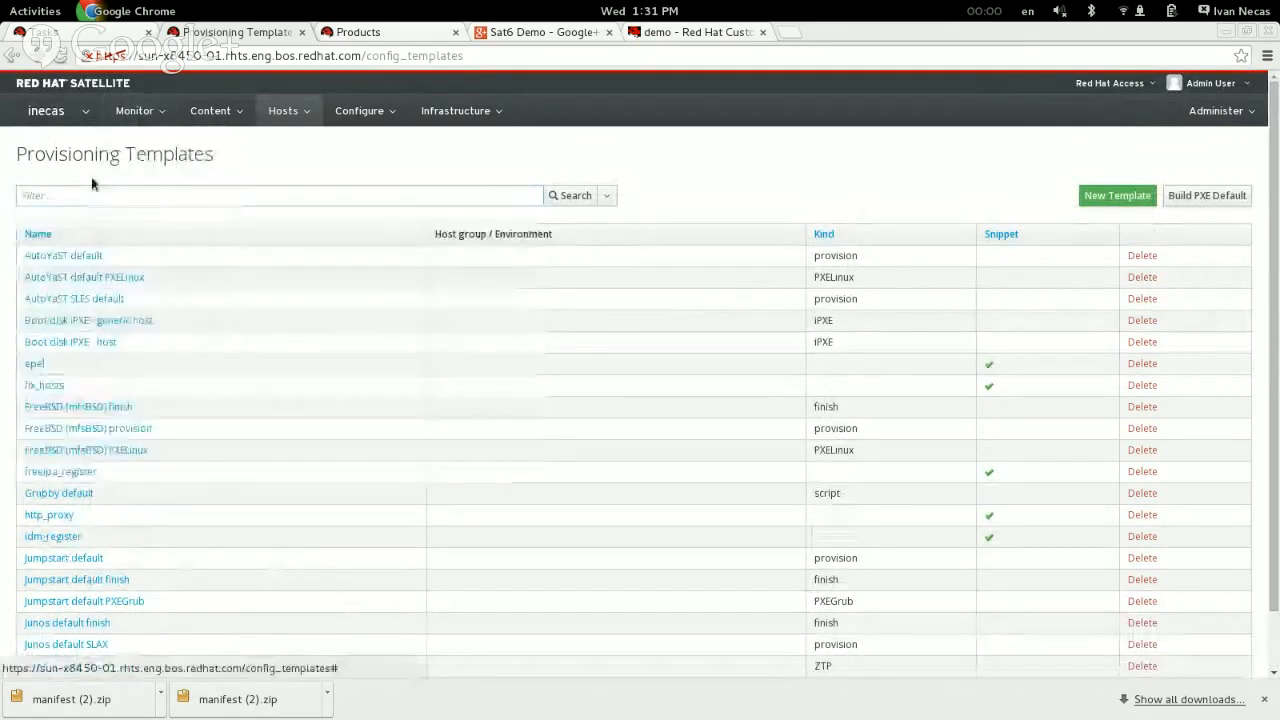
pyautogui.write('Pxe')
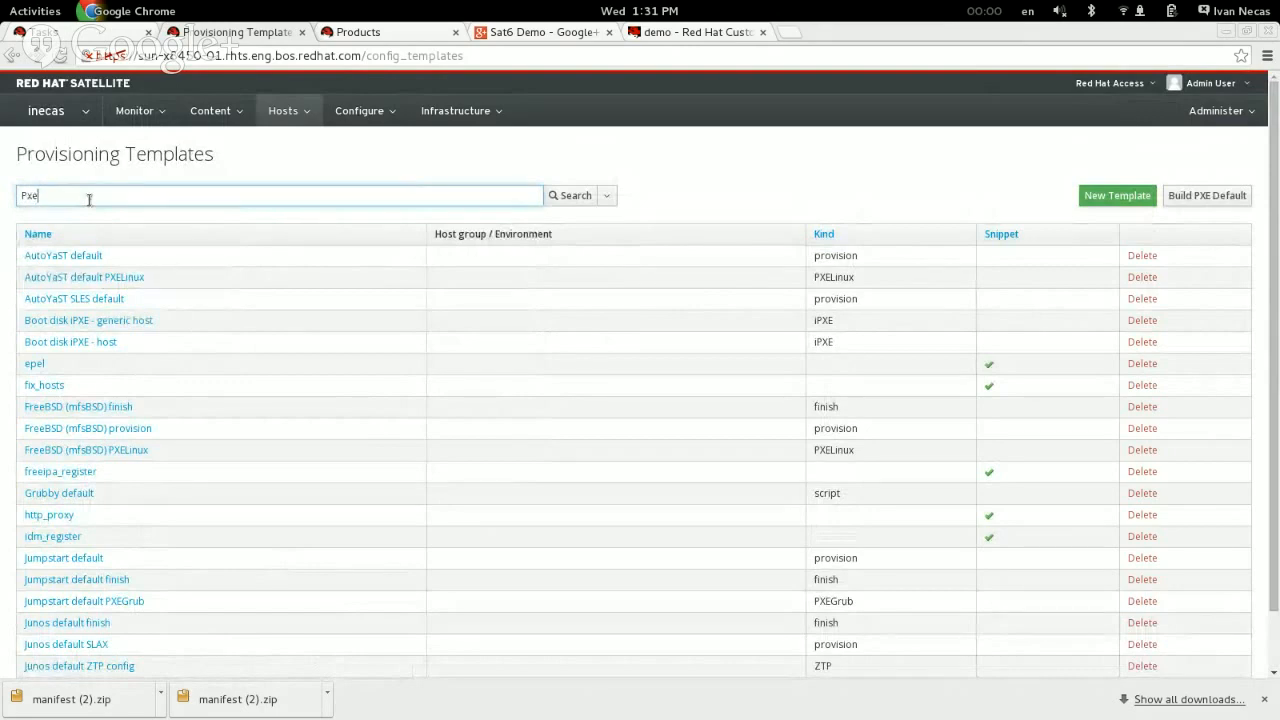
pyautogui.press('Return')
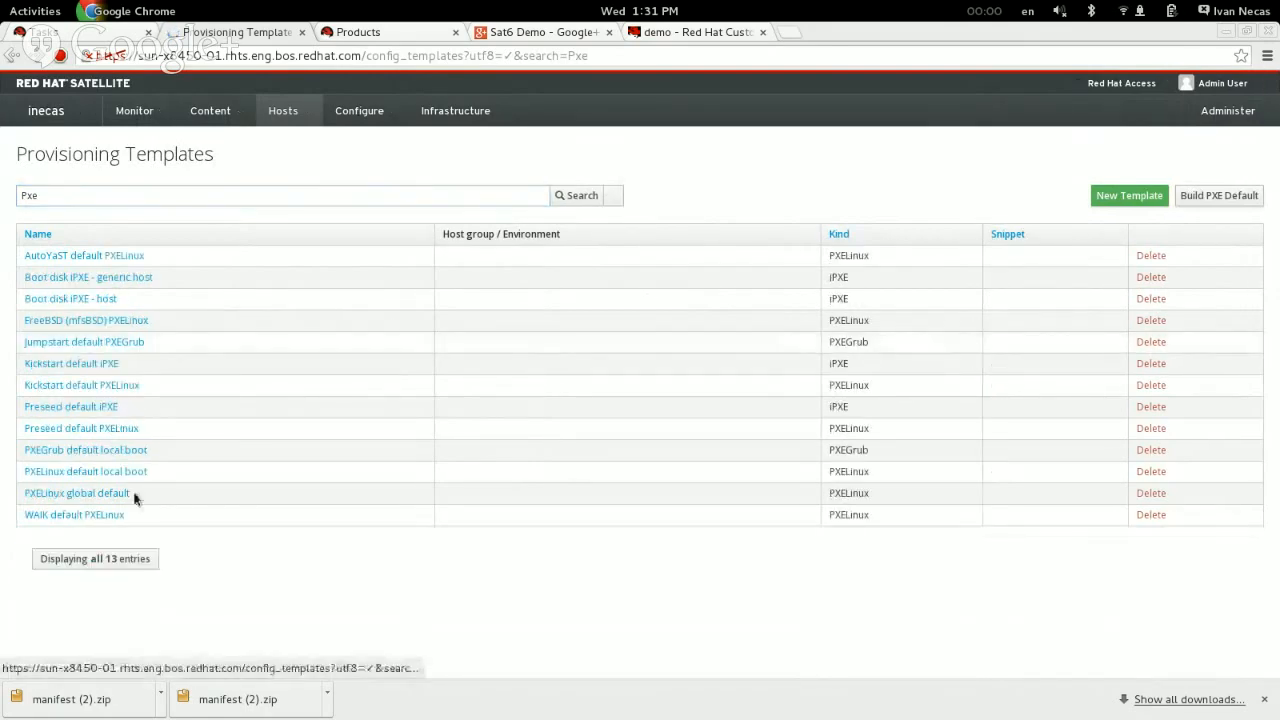
pyautogui.click(99, 387)
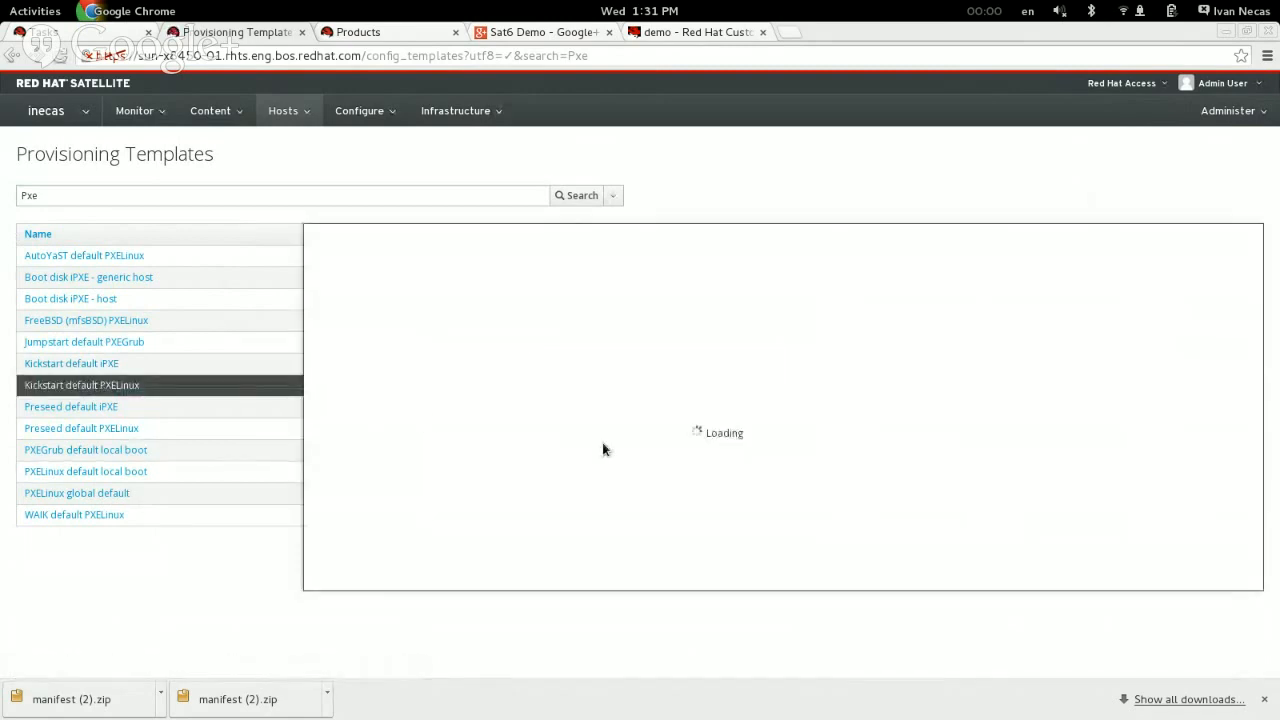
pyautogui.scroll(-10, 589, 469)
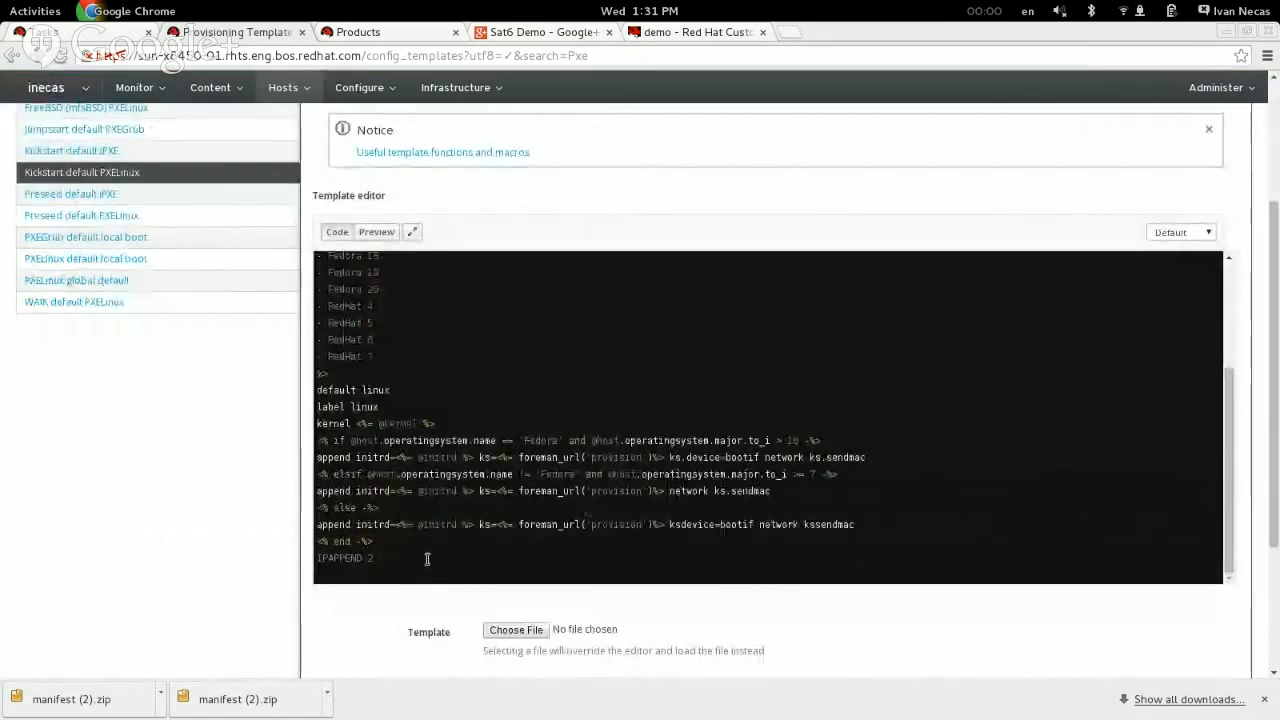
pyautogui.moveTo(423, 557); pyautogui.dragTo(315, 256)
pyautogui.click(606, 414)
pyautogui.scroll(2, 171, 540)
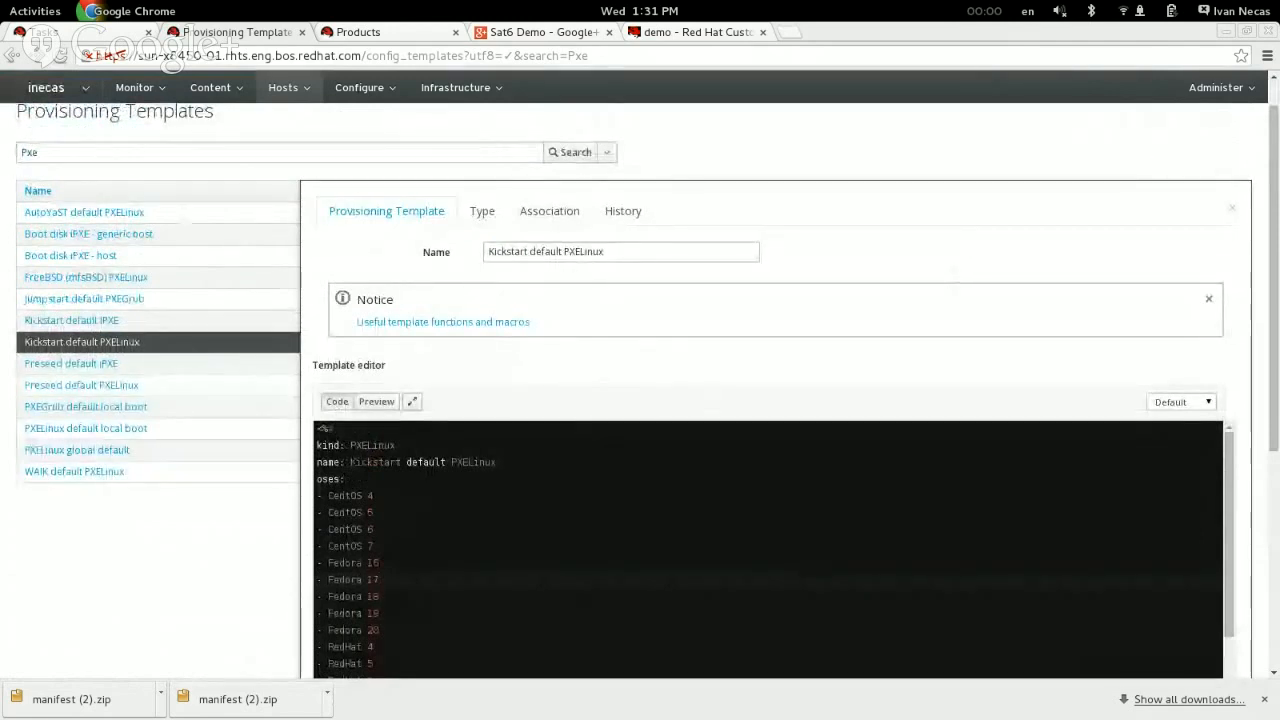
# Step: Review the available template types for Kickstart default PXELinux and close the template without saving
pyautogui.click(480, 210)
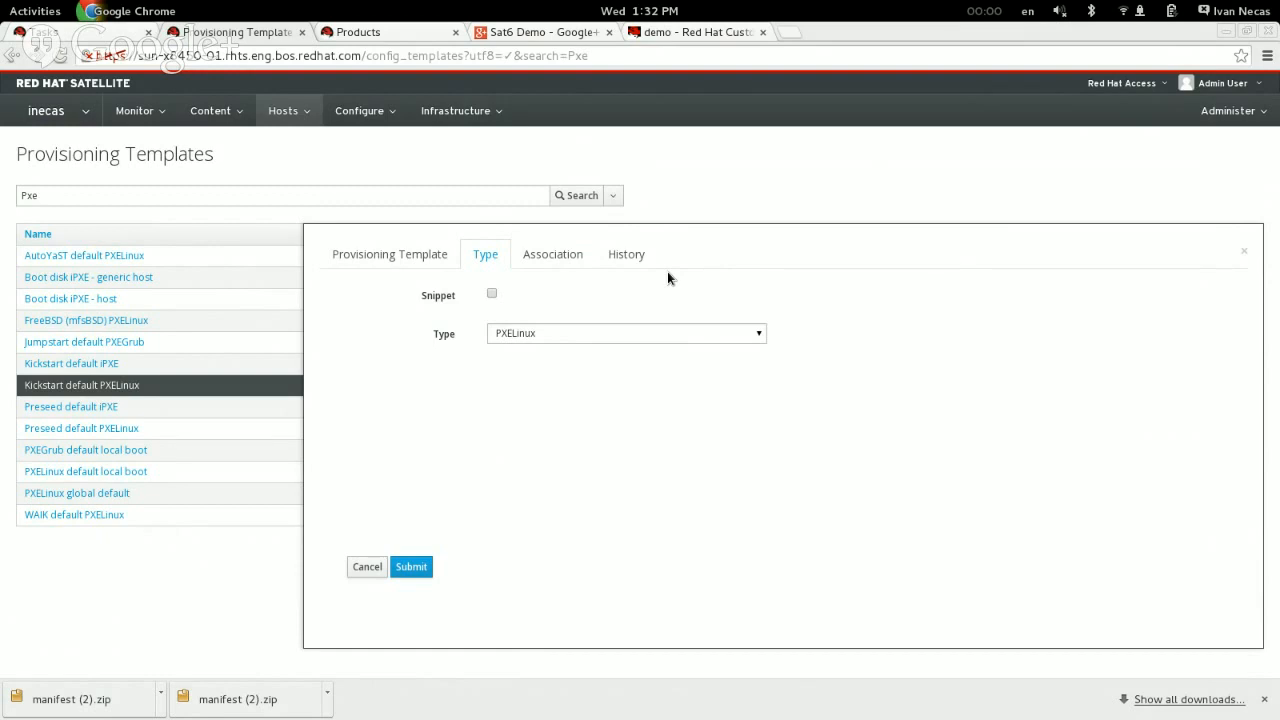
pyautogui.click(687, 341)
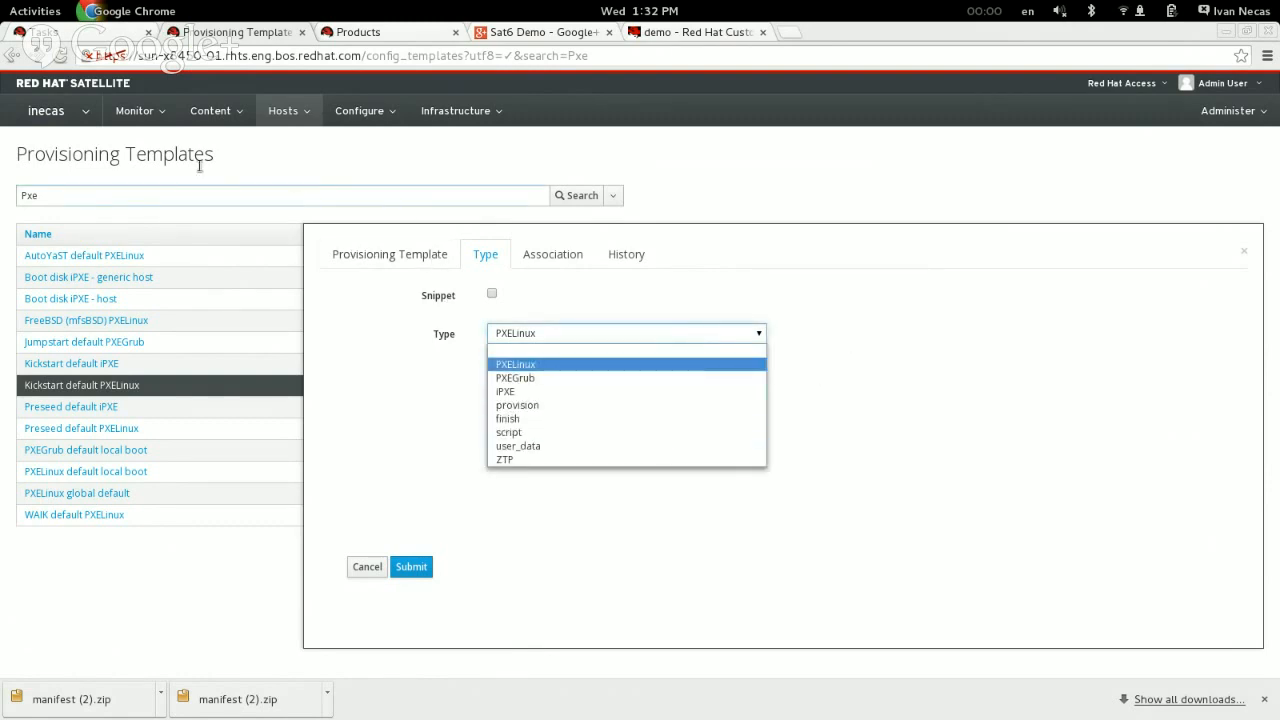
pyautogui.click(906, 503)
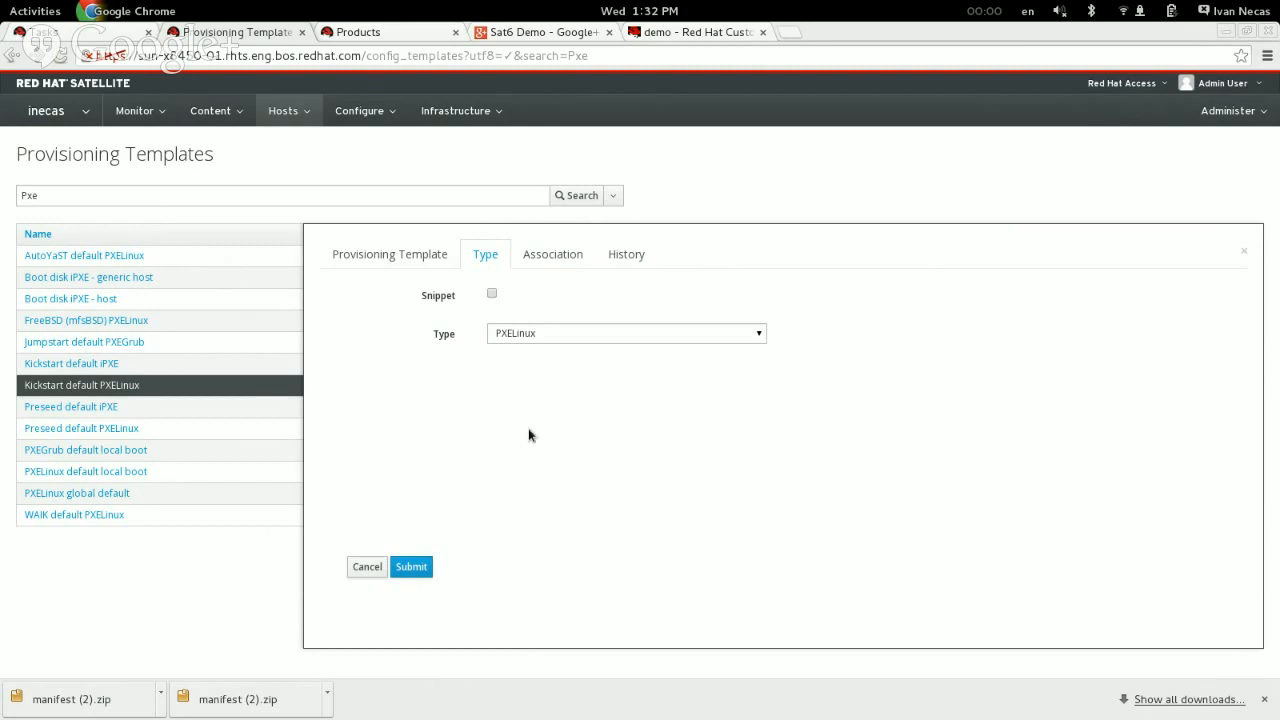
pyautogui.click(363, 570)
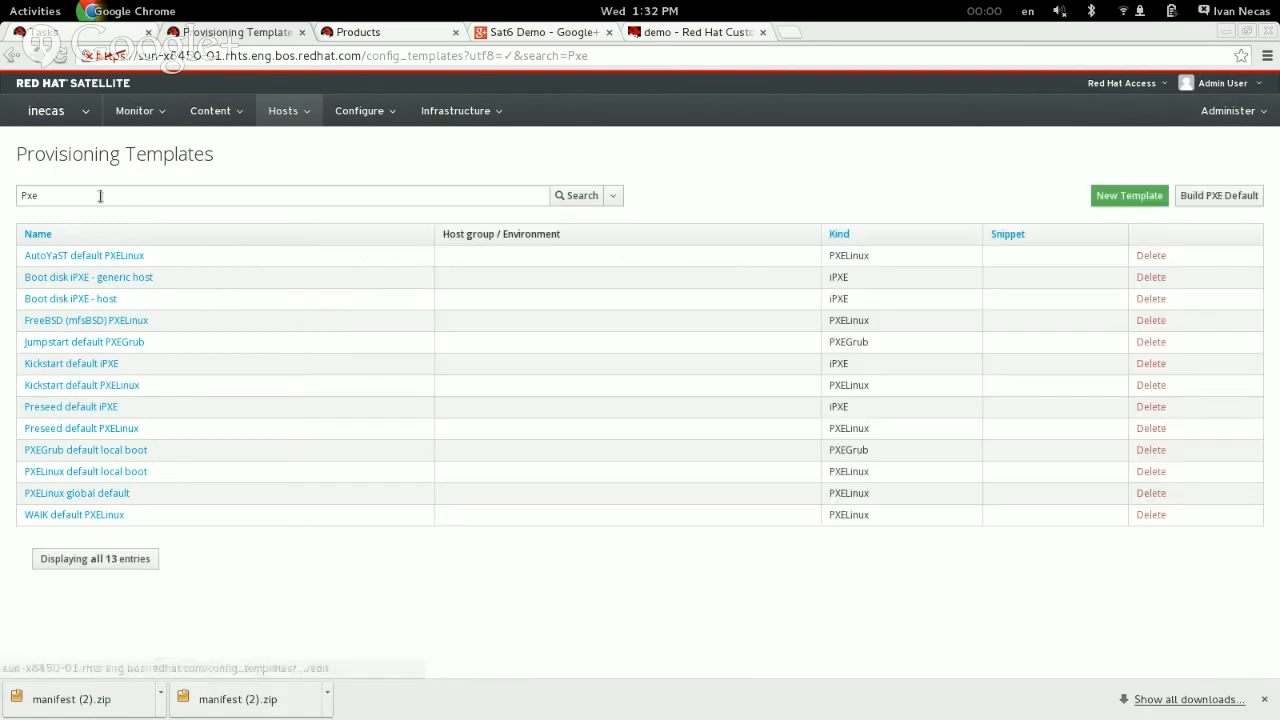
# Step: Search the provisioning templates for RedHat instead of Pxe
pyautogui.click(100, 193)
pyautogui.press('BackSpace')
pyautogui.press('BackSpace')
pyautogui.press('BackSpace')
pyautogui.write('Red')
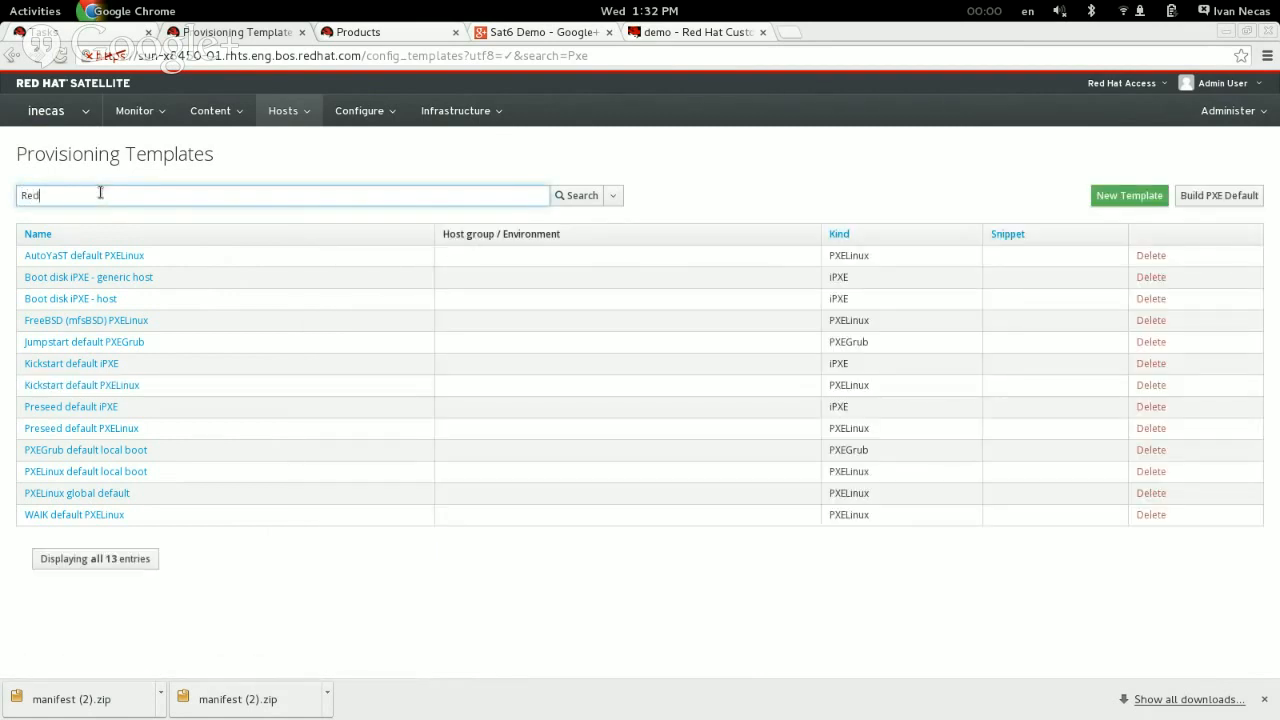
pyautogui.write('Hat')
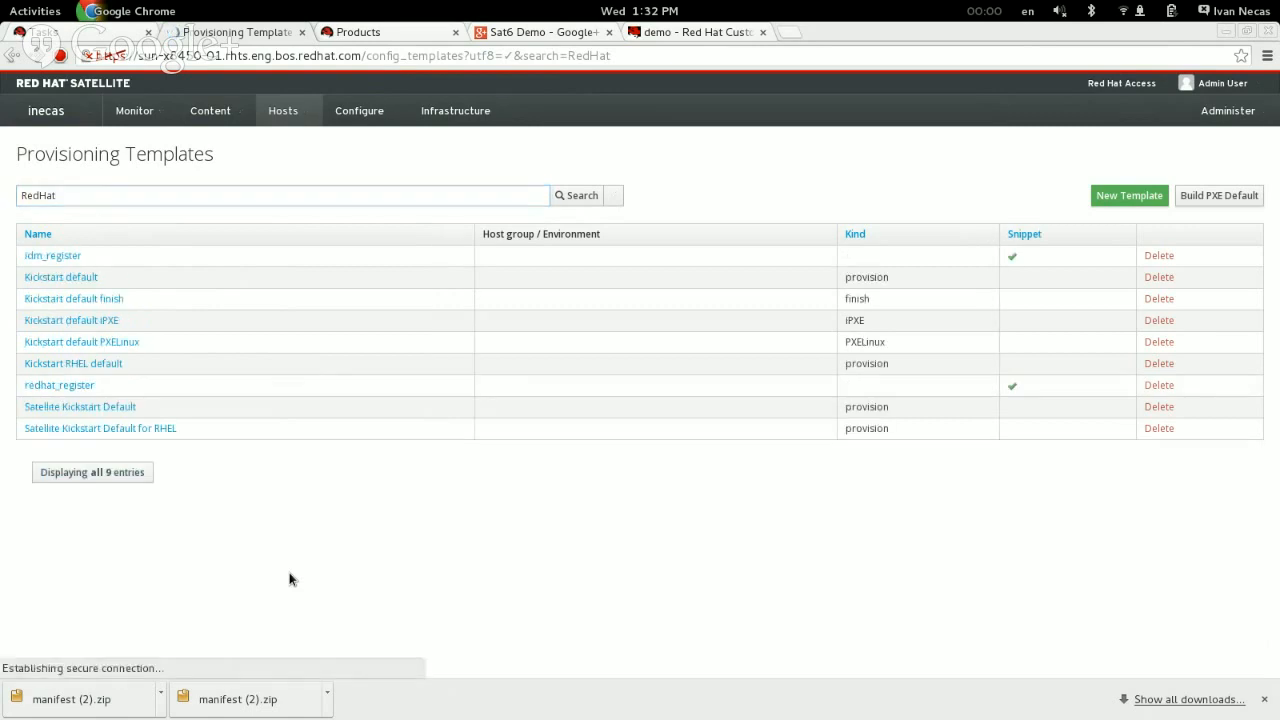
# Step: Open the Satellite Kickstart Default for RHEL template and examine the supported systems and Puppet variables at the start of its code
pyautogui.click(115, 431)
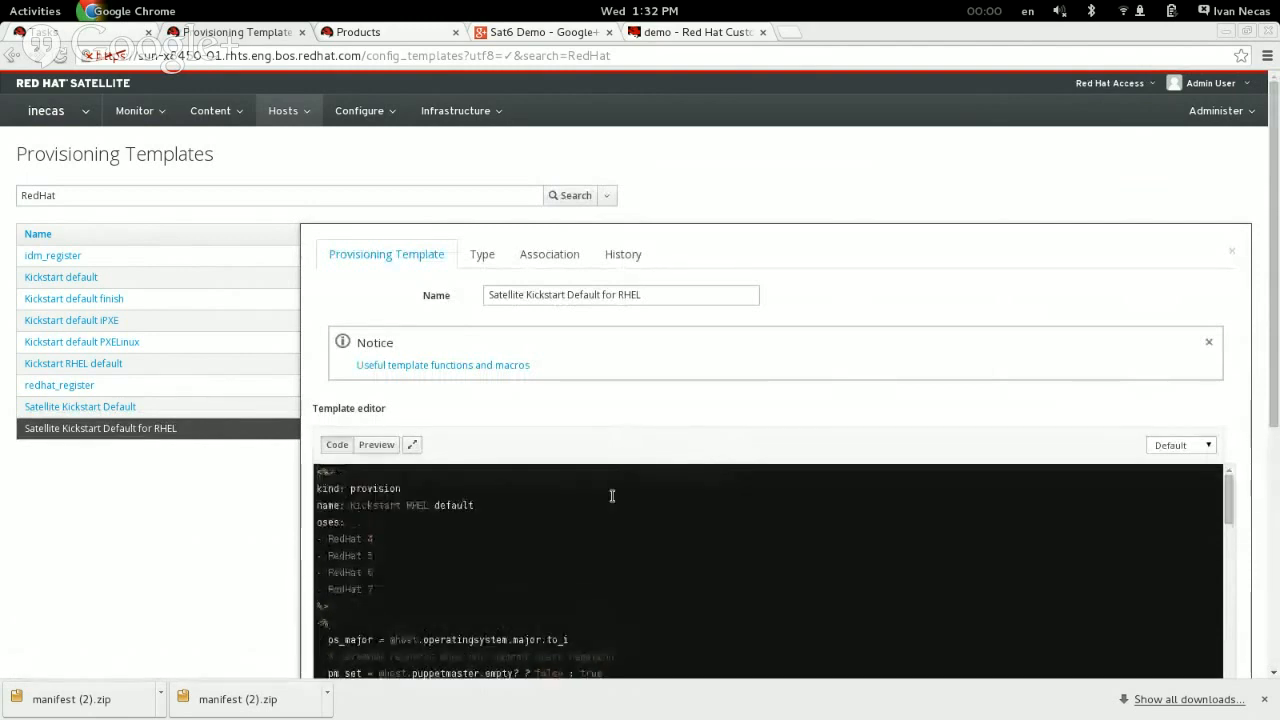
pyautogui.scroll(-2, 626, 525)
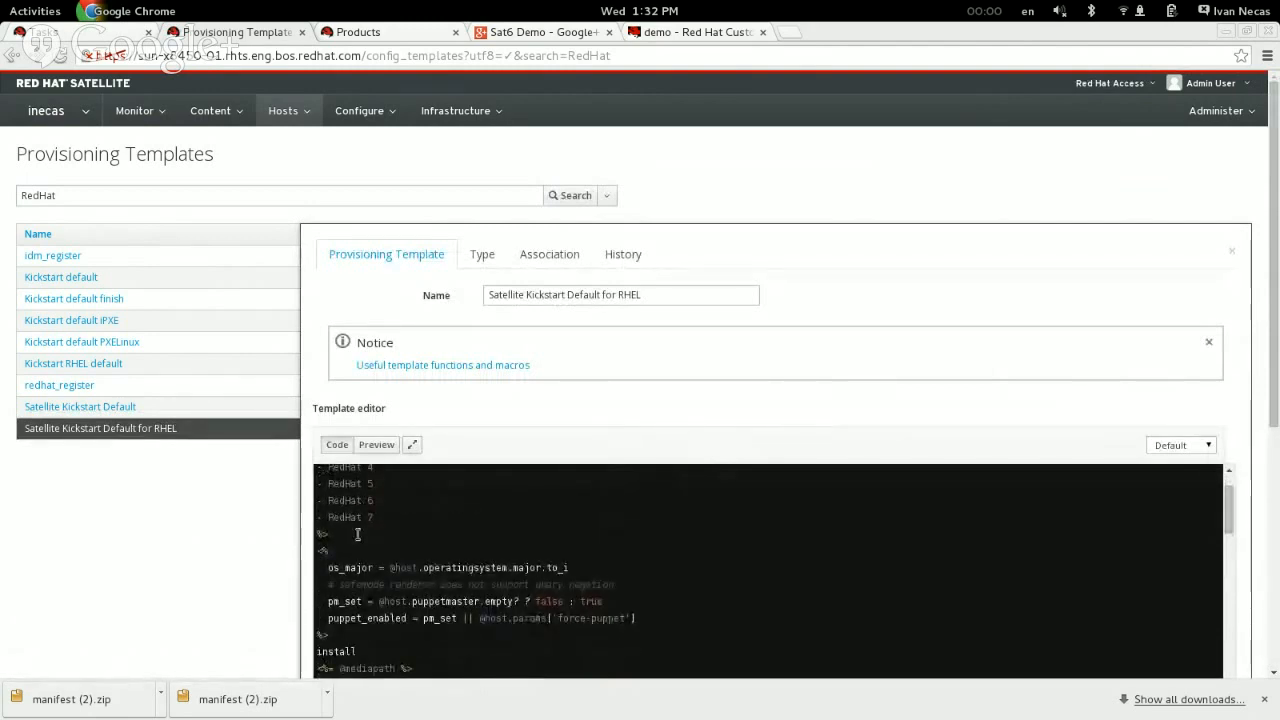
pyautogui.scroll(1, 343, 553)
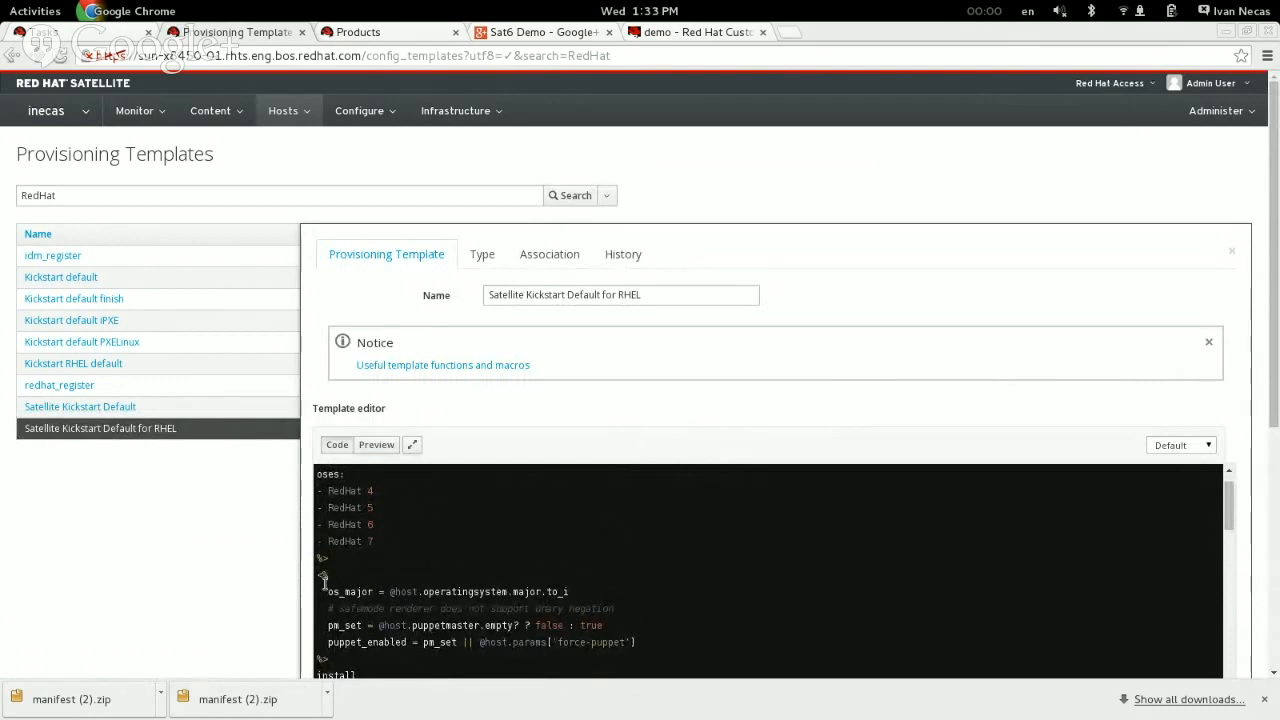
pyautogui.moveTo(326, 588); pyautogui.dragTo(436, 642)
pyautogui.click(436, 642)
pyautogui.scroll(-2, 436, 642)
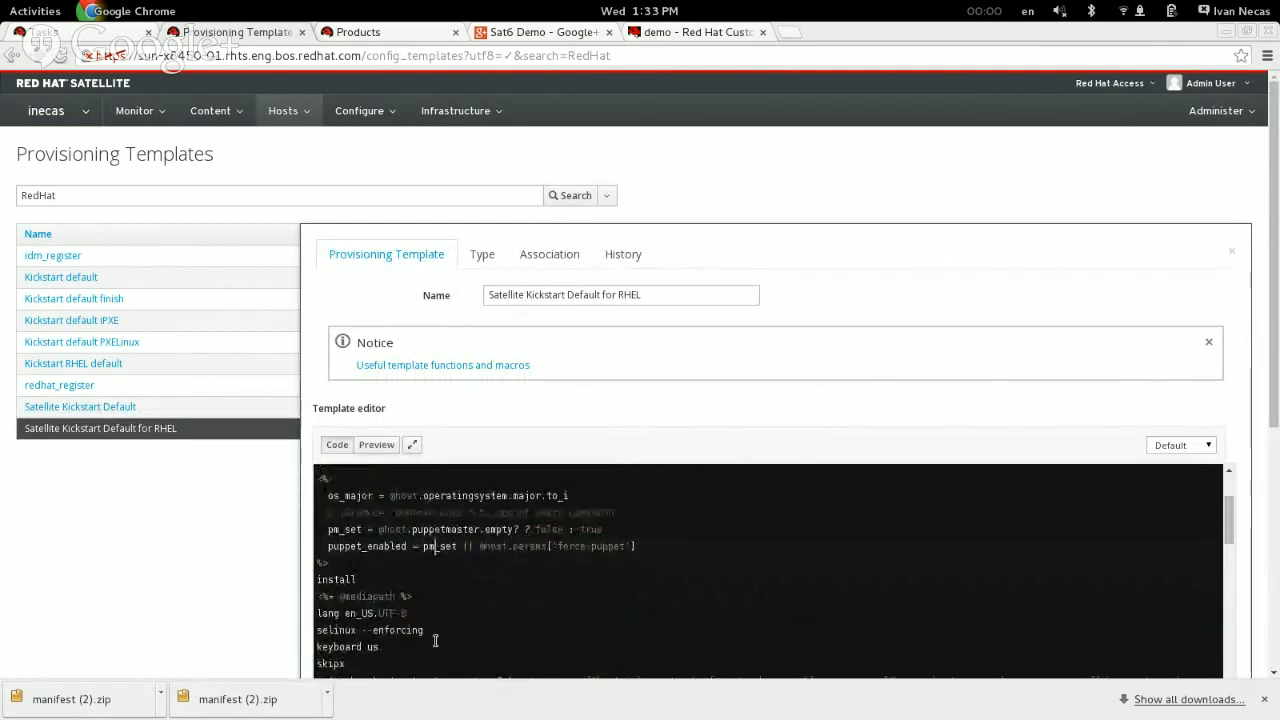
pyautogui.scroll(-1, 376, 580)
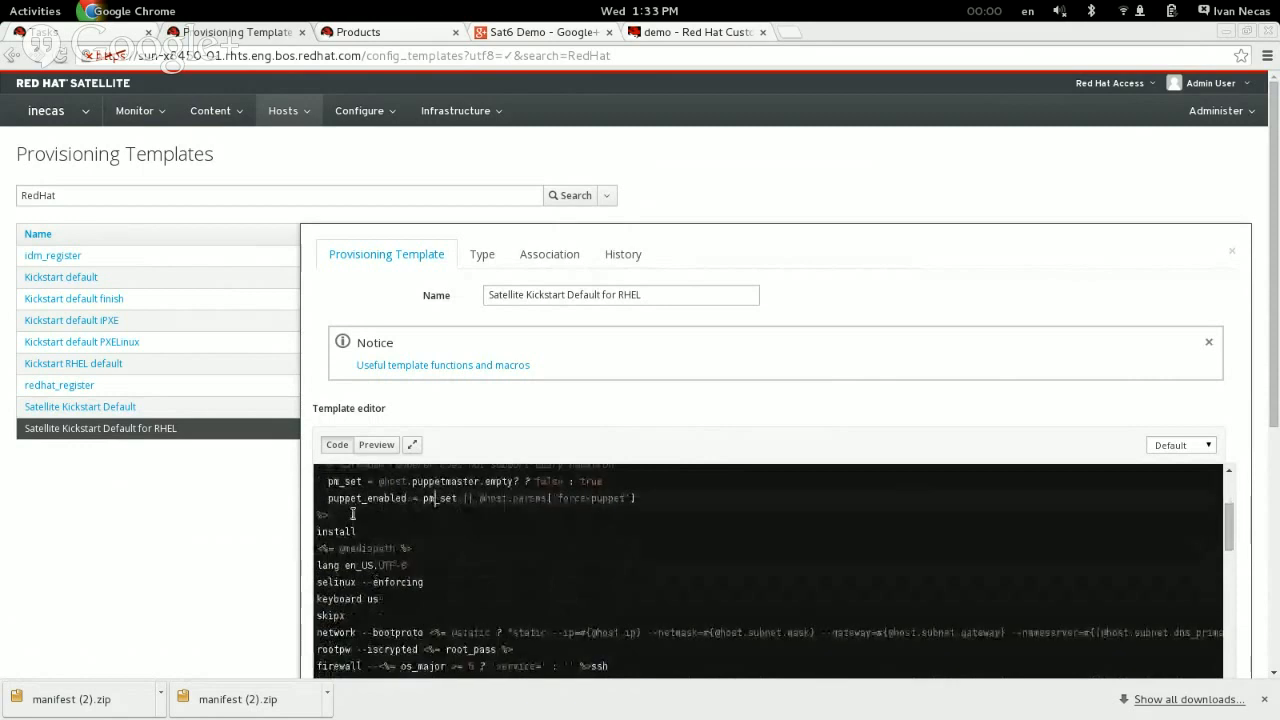
pyautogui.moveTo(374, 531); pyautogui.dragTo(320, 529)
pyautogui.click(321, 531)
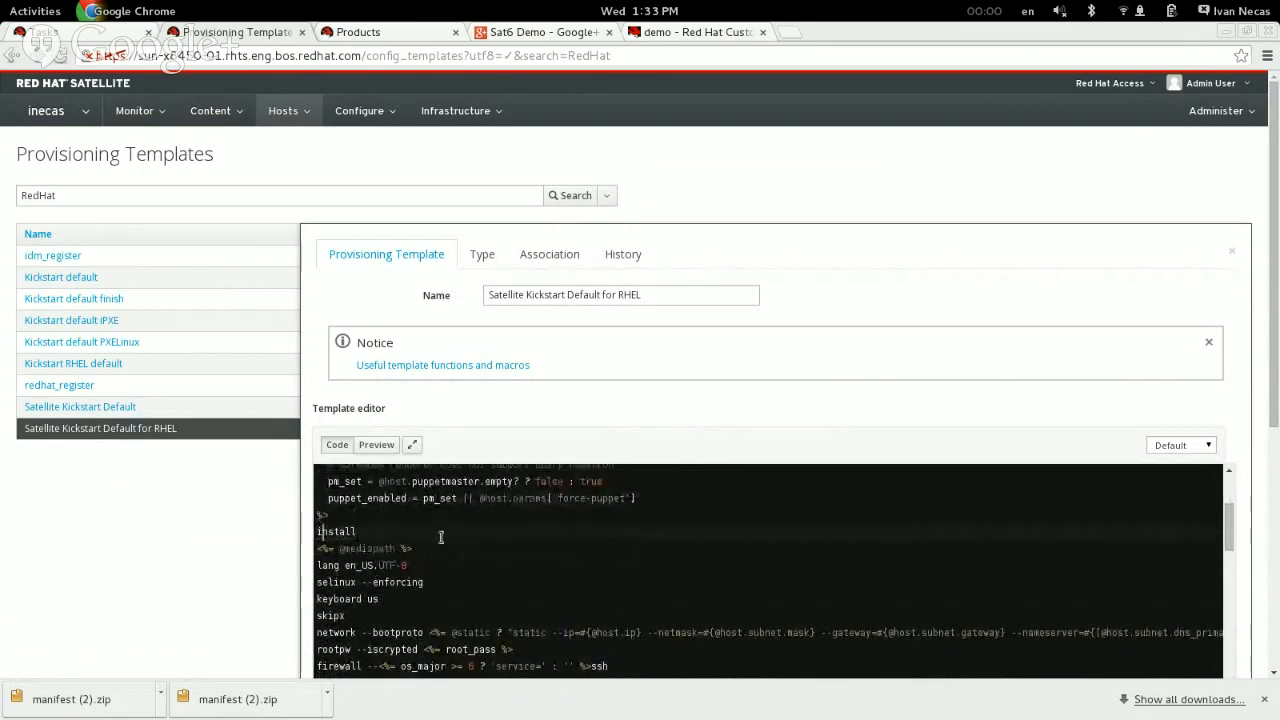
pyautogui.moveTo(413, 548); pyautogui.dragTo(316, 549)
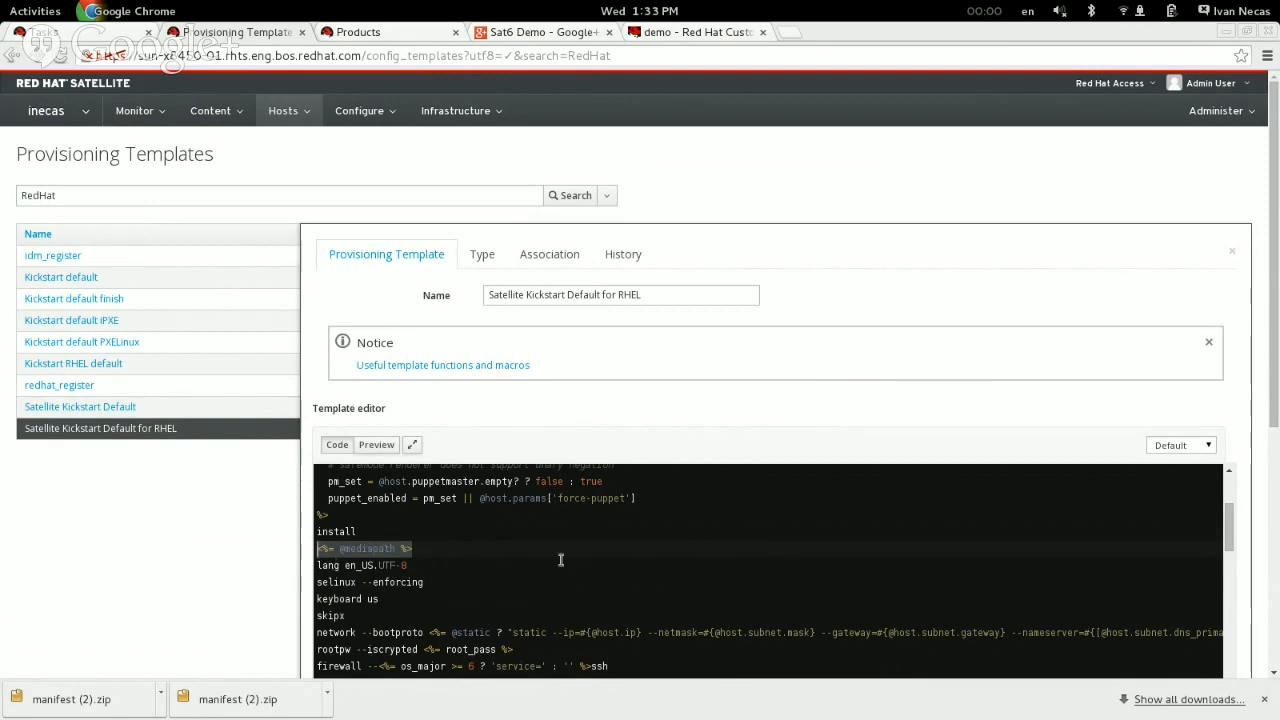
pyautogui.click(430, 548)
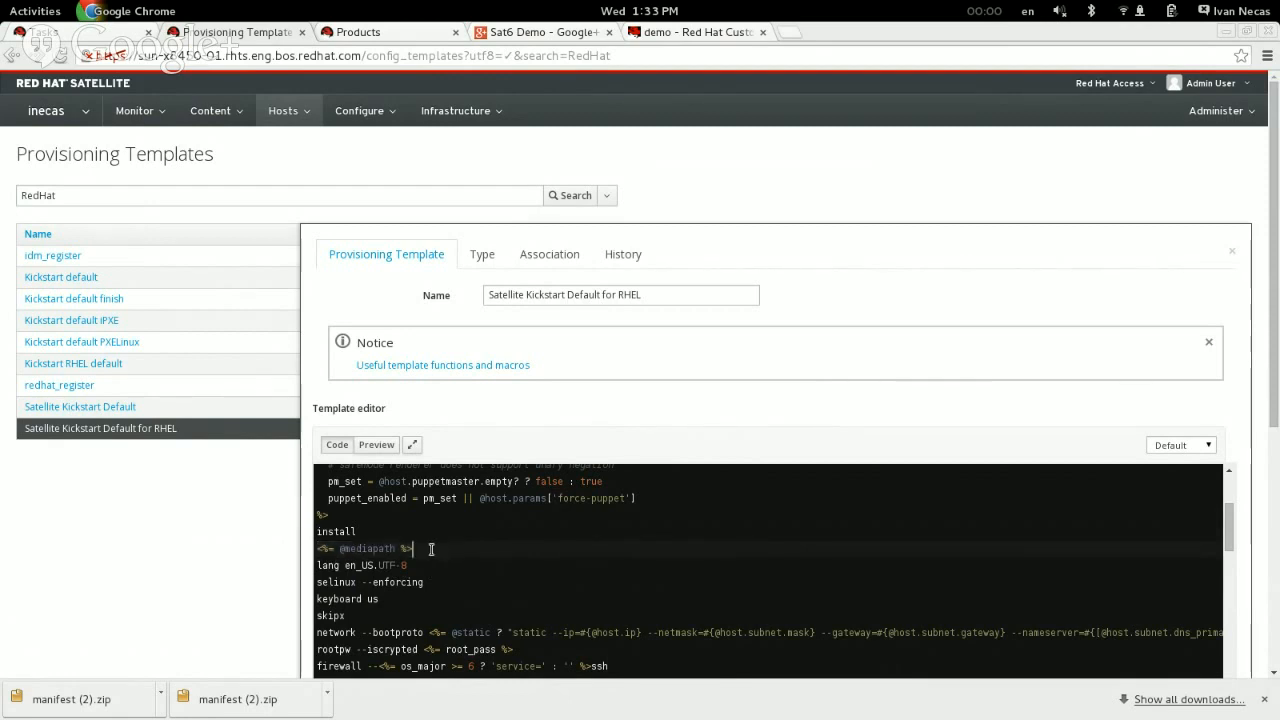
pyautogui.moveTo(342, 549); pyautogui.dragTo(391, 548)
pyautogui.click(393, 548)
pyautogui.hotkey('ctrl', '+')
pyautogui.hotkey('ctrl', '+')
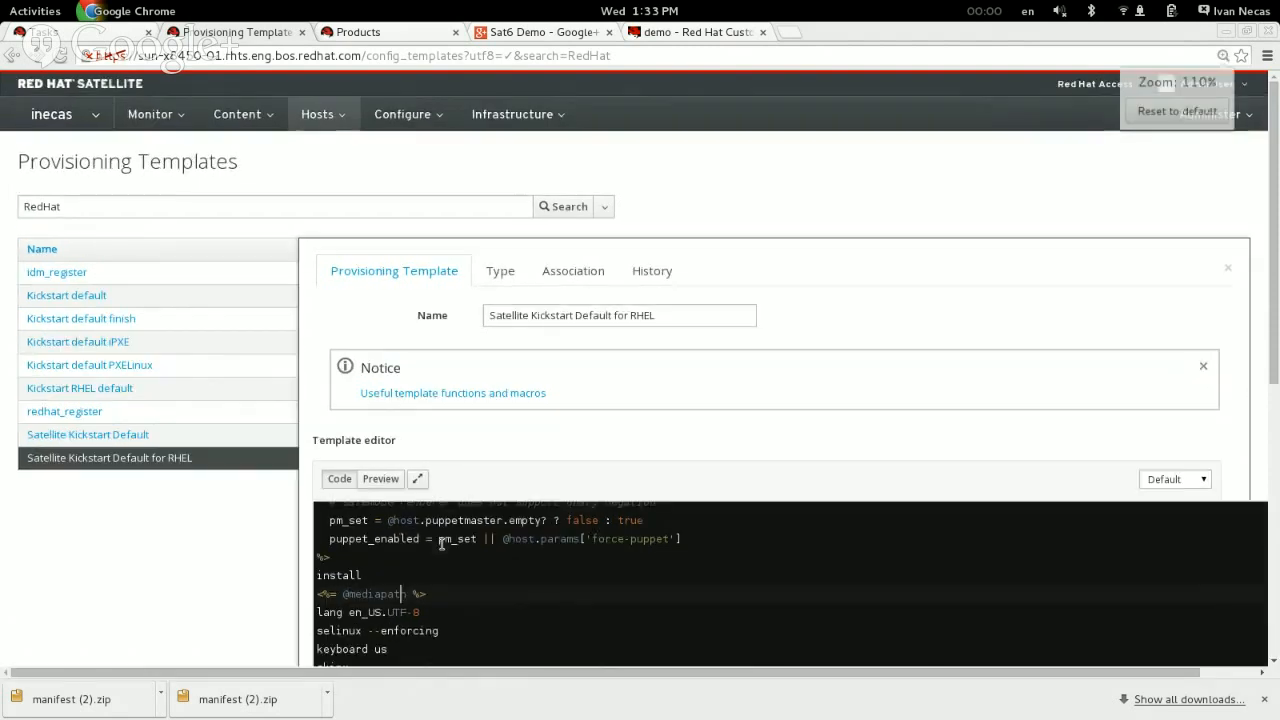
# Step: Examine the Puppet setup and subscription_manager_registration snippet call in the template's code, and close the template without saving
pyautogui.scroll(-3, 564, 536)
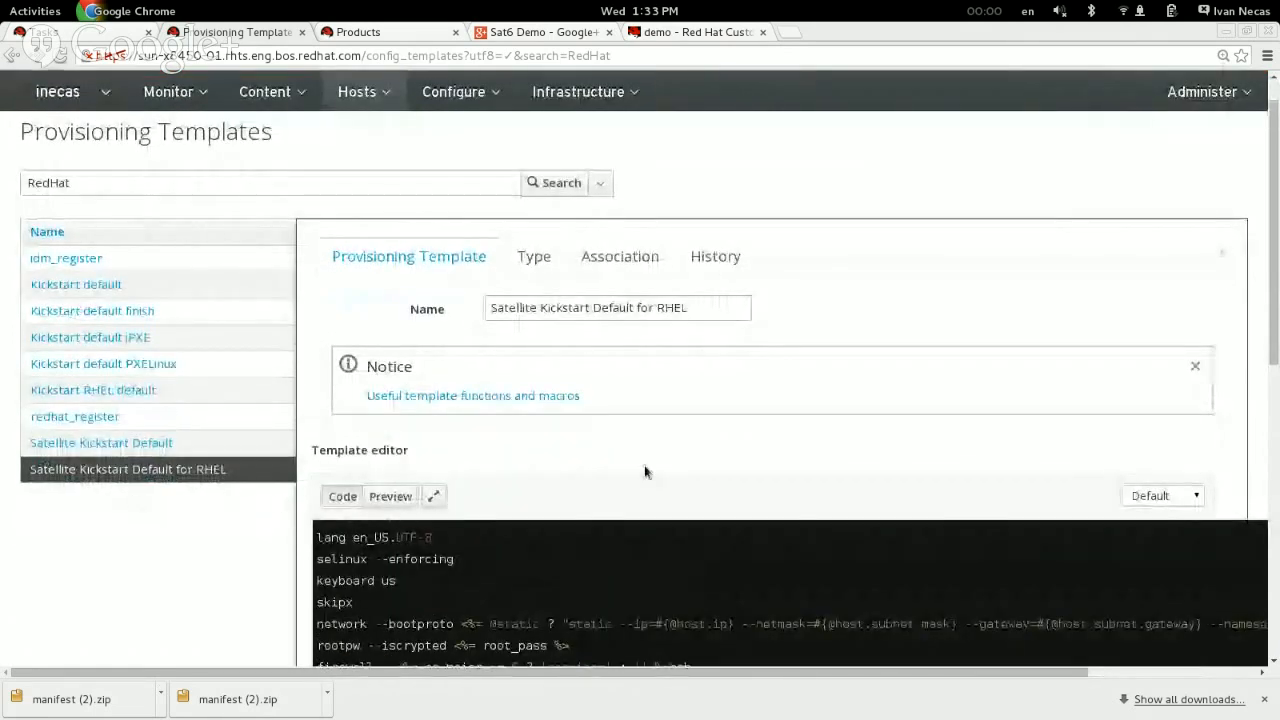
pyautogui.scroll(-3, 646, 466)
pyautogui.scroll(-5, 990, 580)
pyautogui.scroll(-10, 1007, 567)
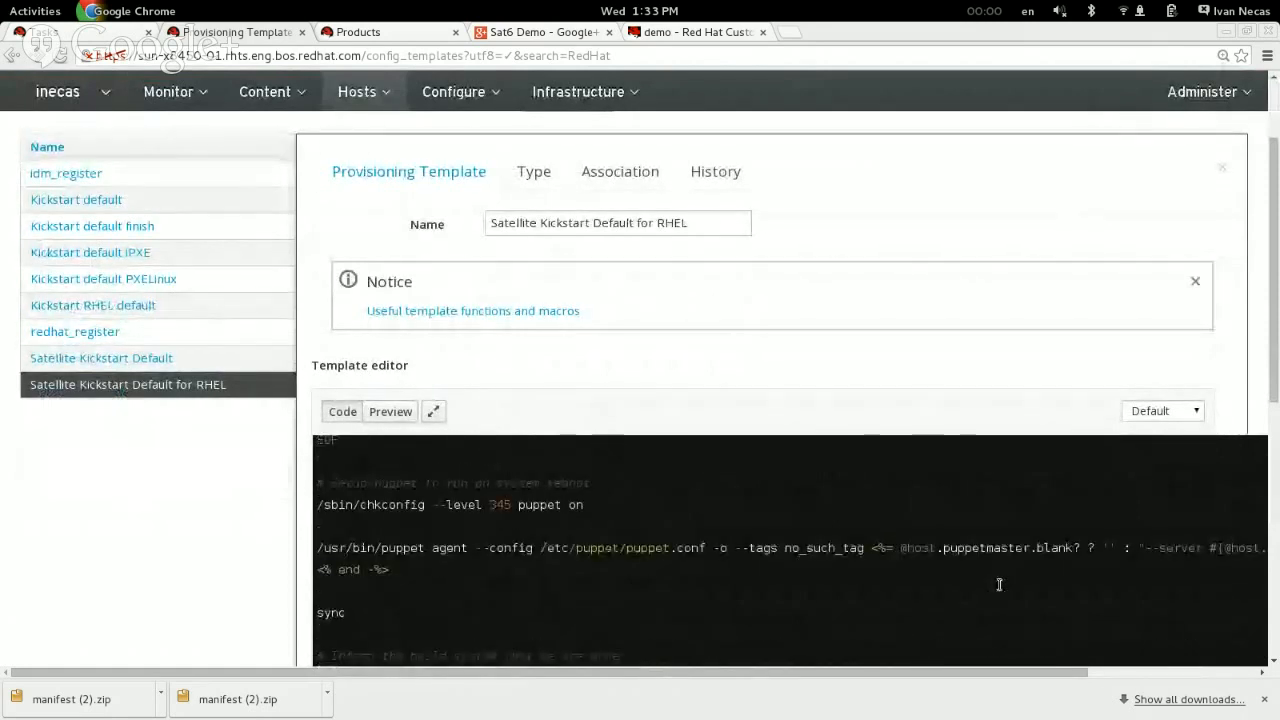
pyautogui.scroll(5, 508, 597)
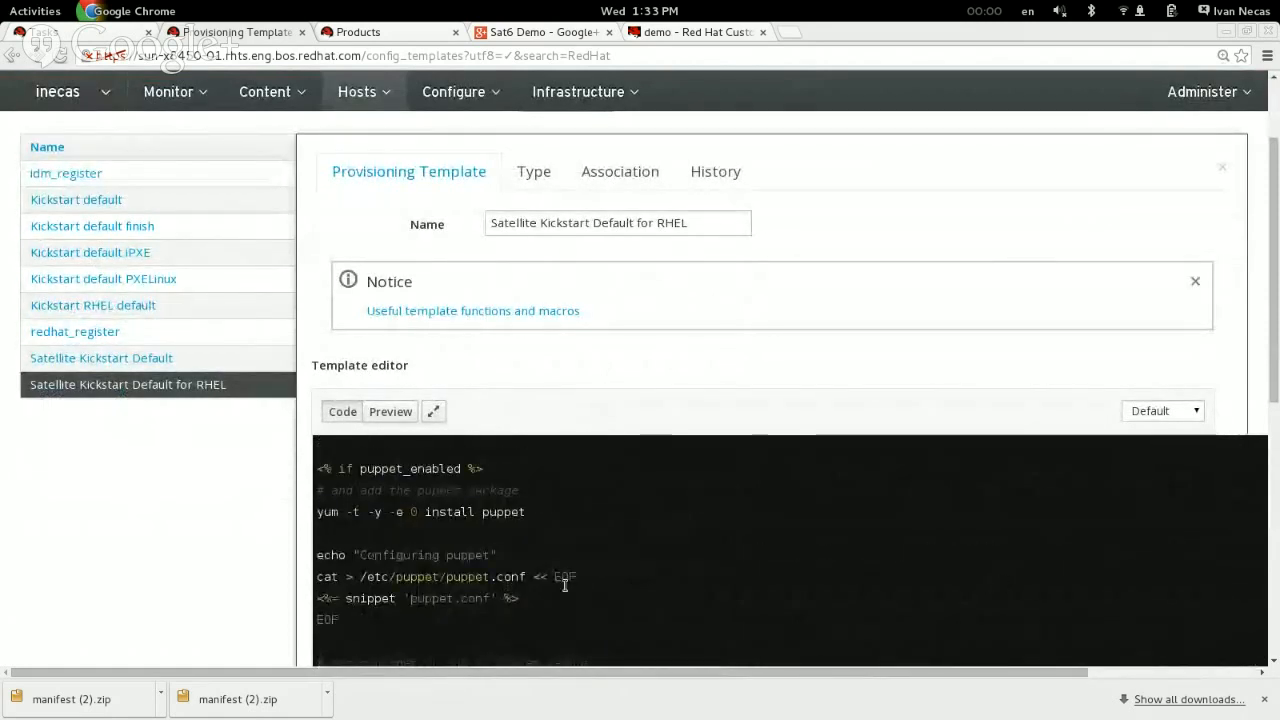
pyautogui.scroll(3, 572, 587)
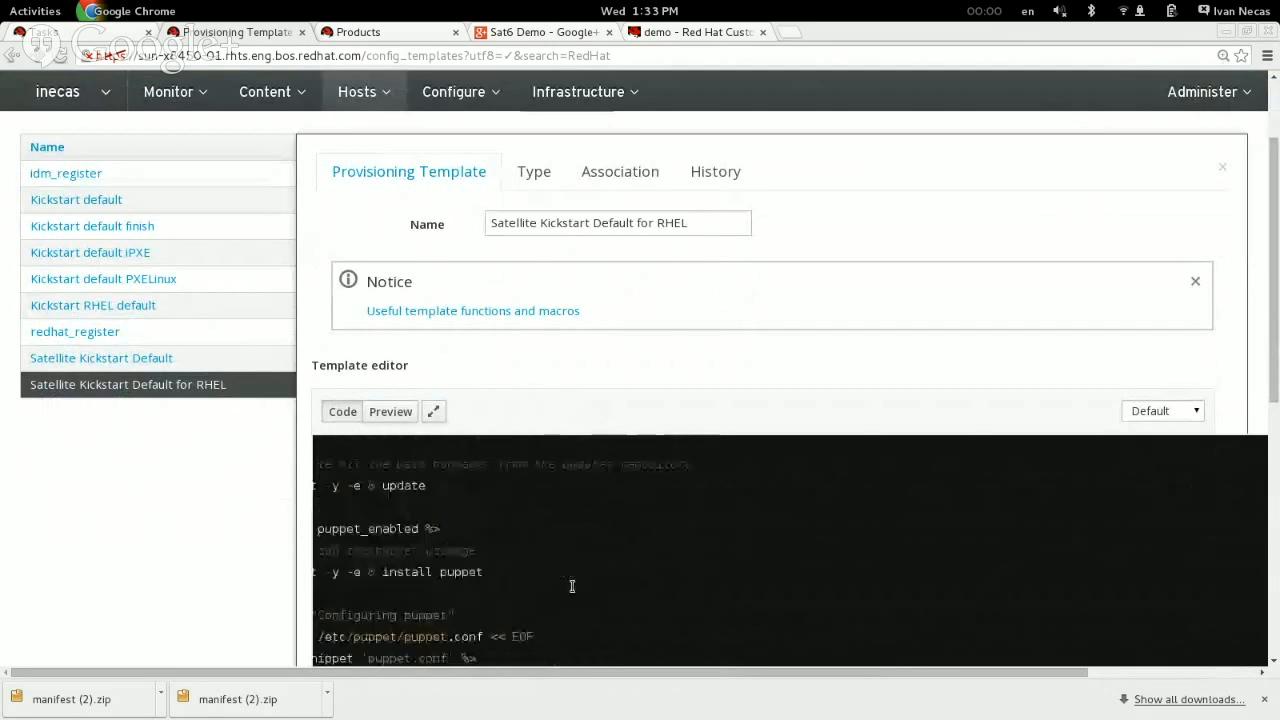
pyautogui.scroll(1, 572, 587)
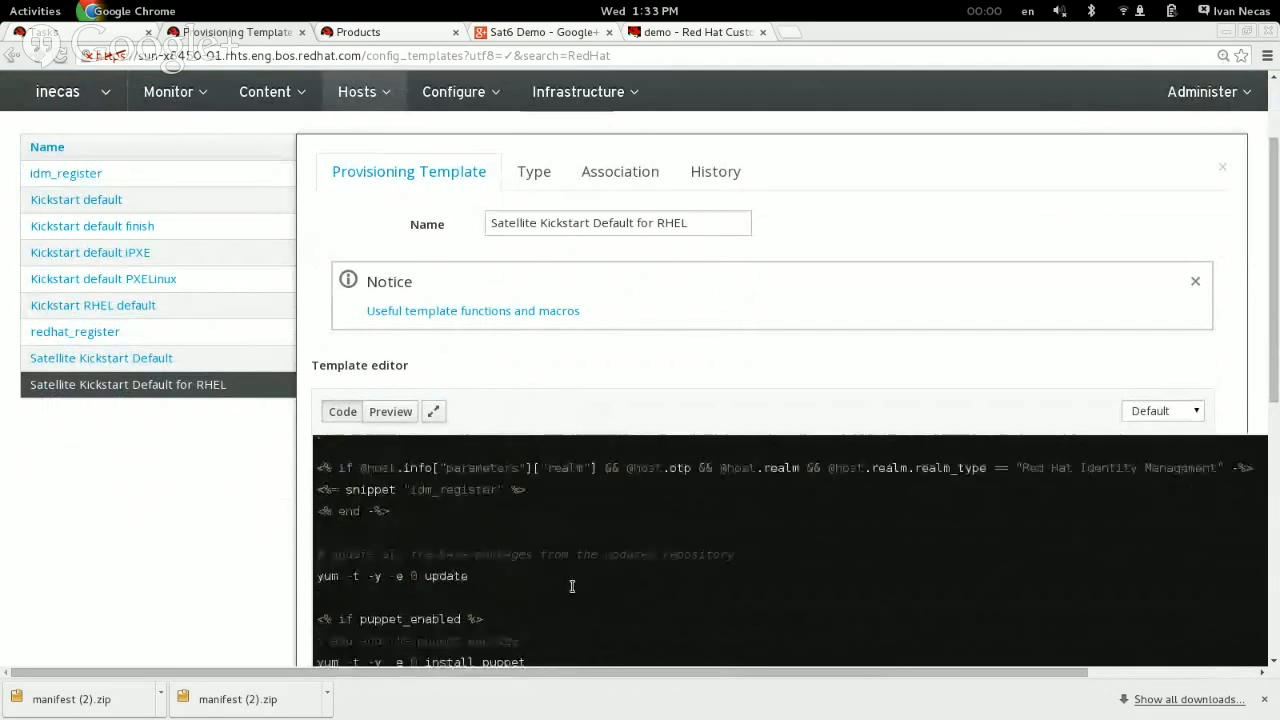
pyautogui.scroll(1, 572, 587)
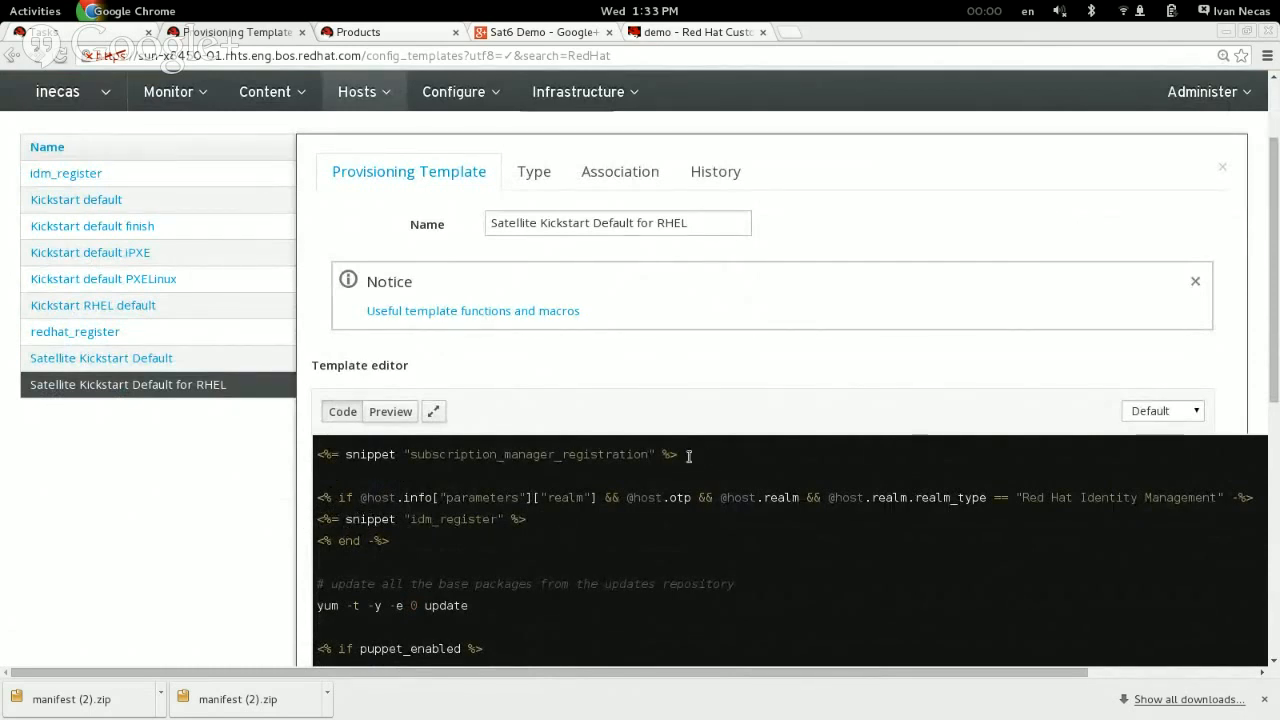
pyautogui.moveTo(688, 453); pyautogui.dragTo(331, 470)
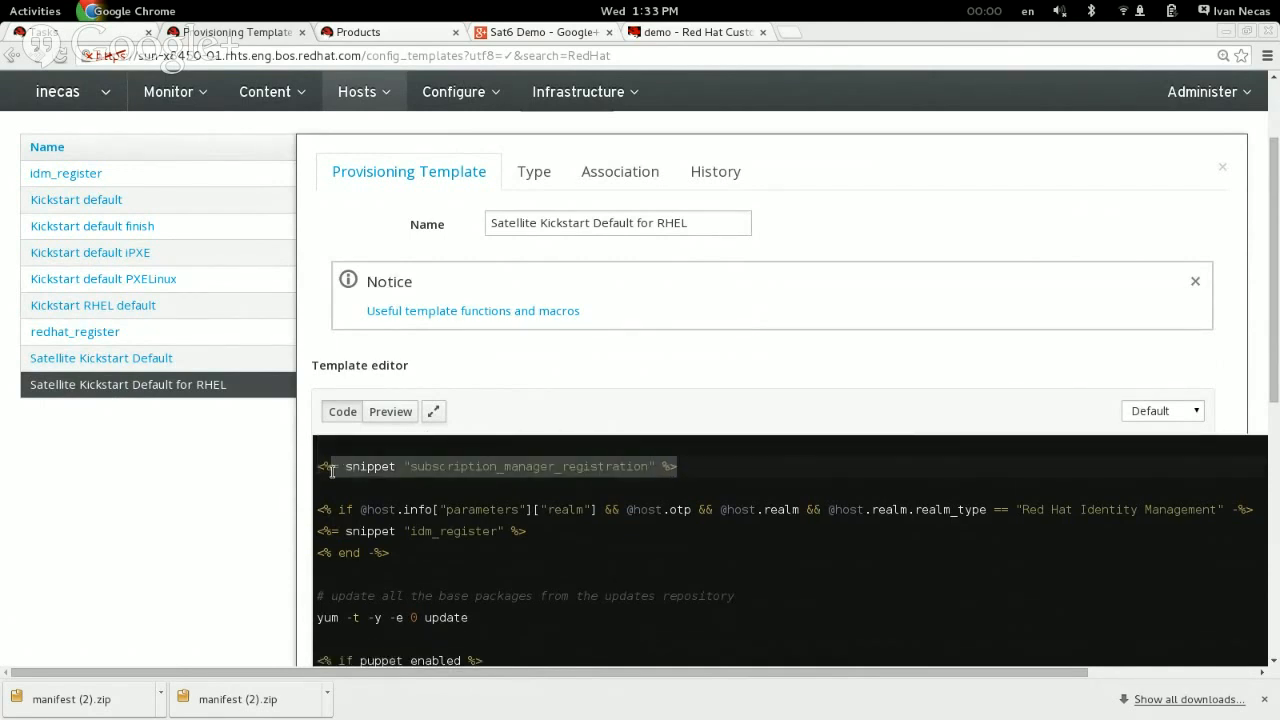
pyautogui.click(331, 470)
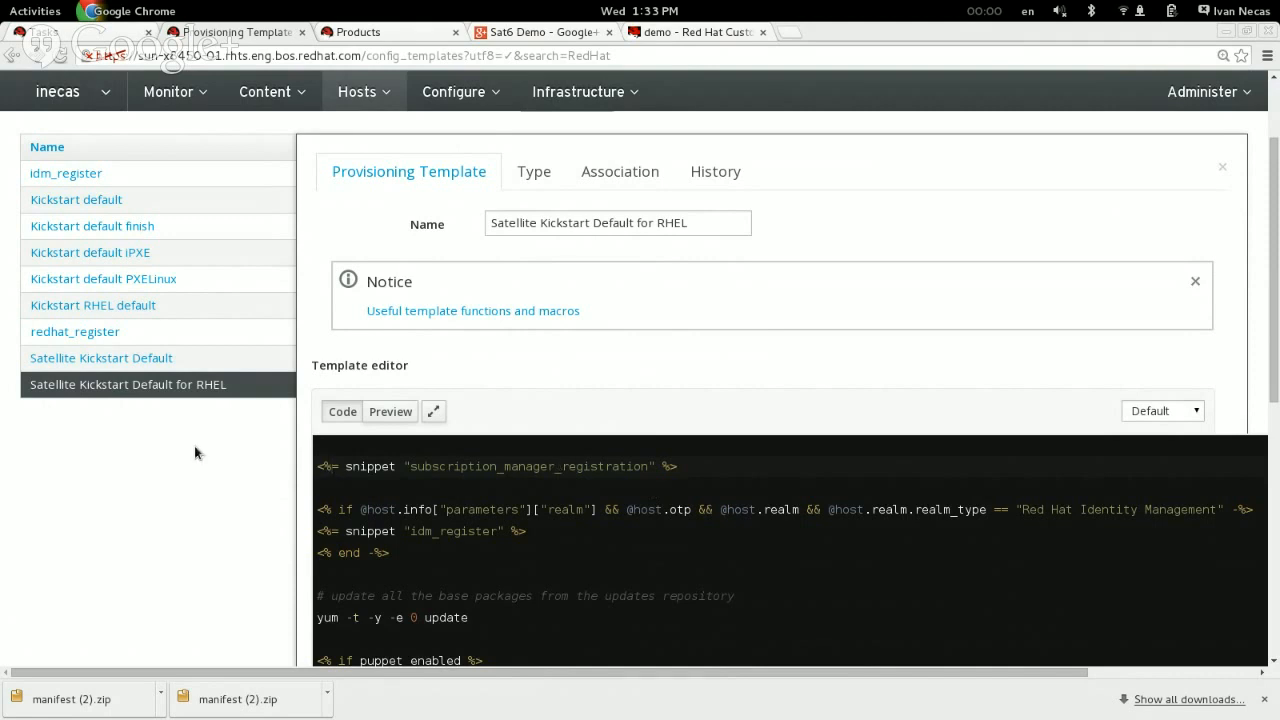
pyautogui.click(1222, 171)
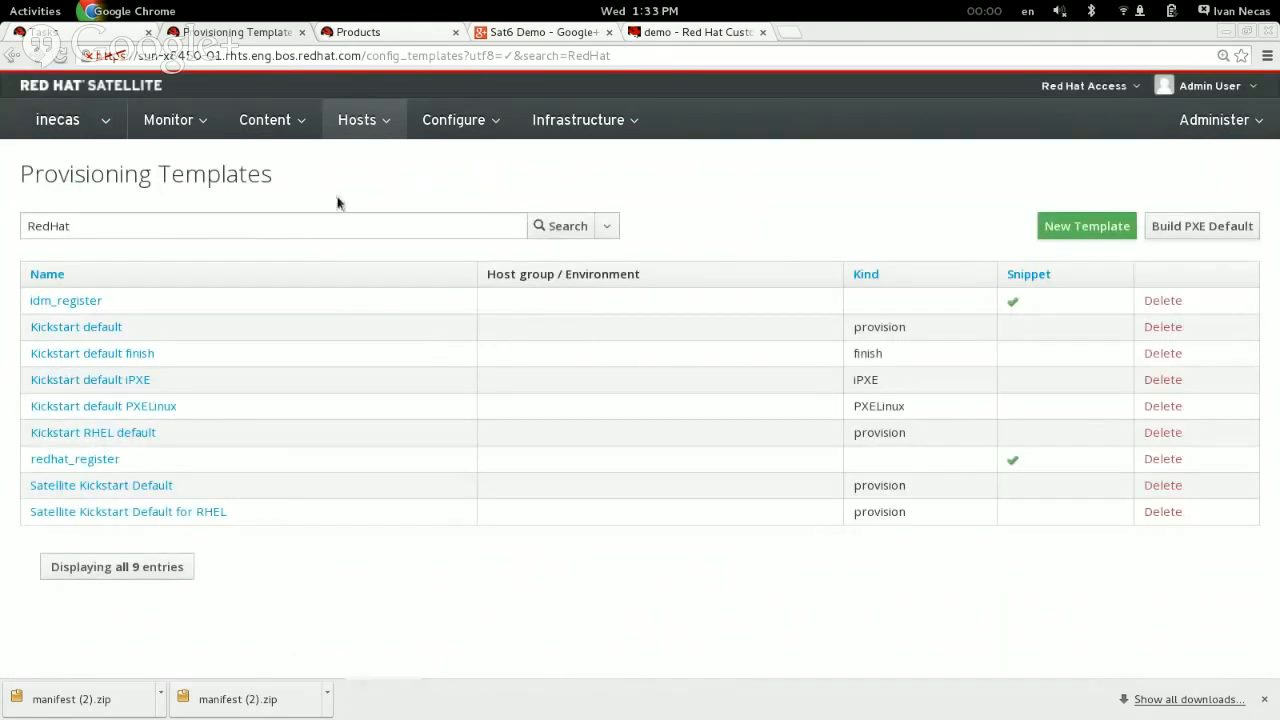
# Step: Search the provisioning templates for snippets only, using the query snippet = true
pyautogui.doubleClick(238, 225)
pyautogui.write('snipp')
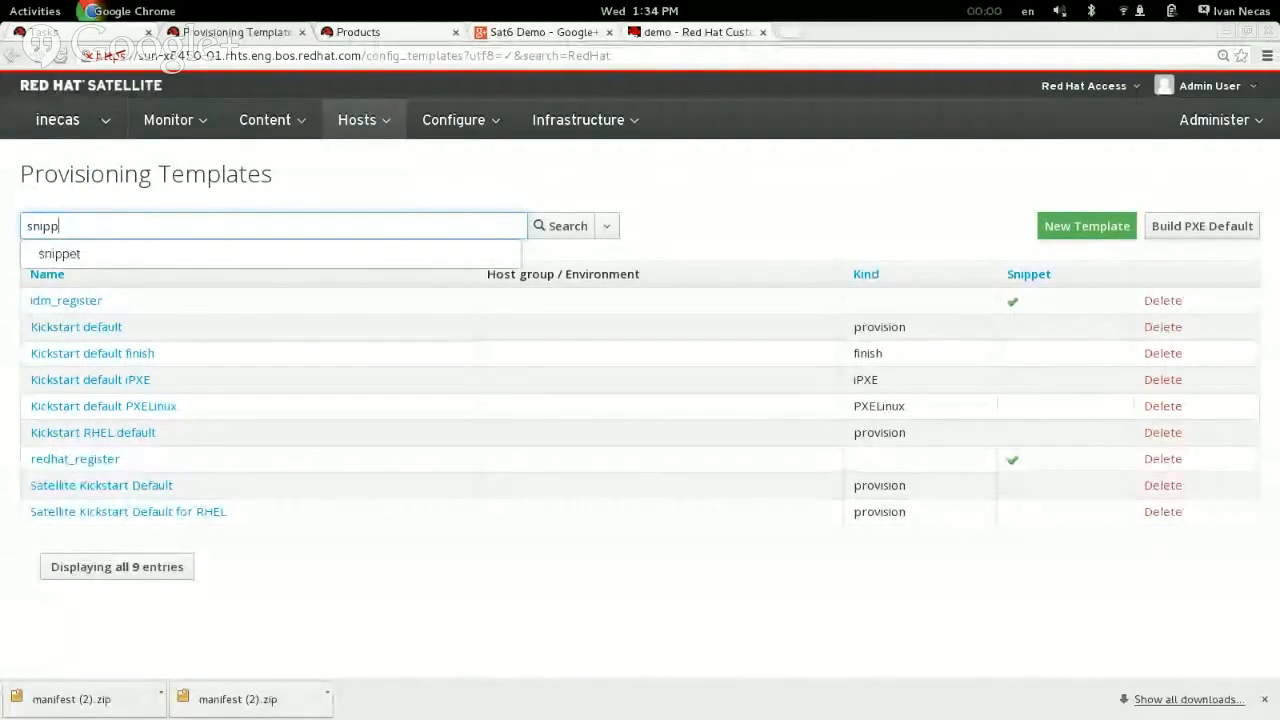
pyautogui.write('et = true')
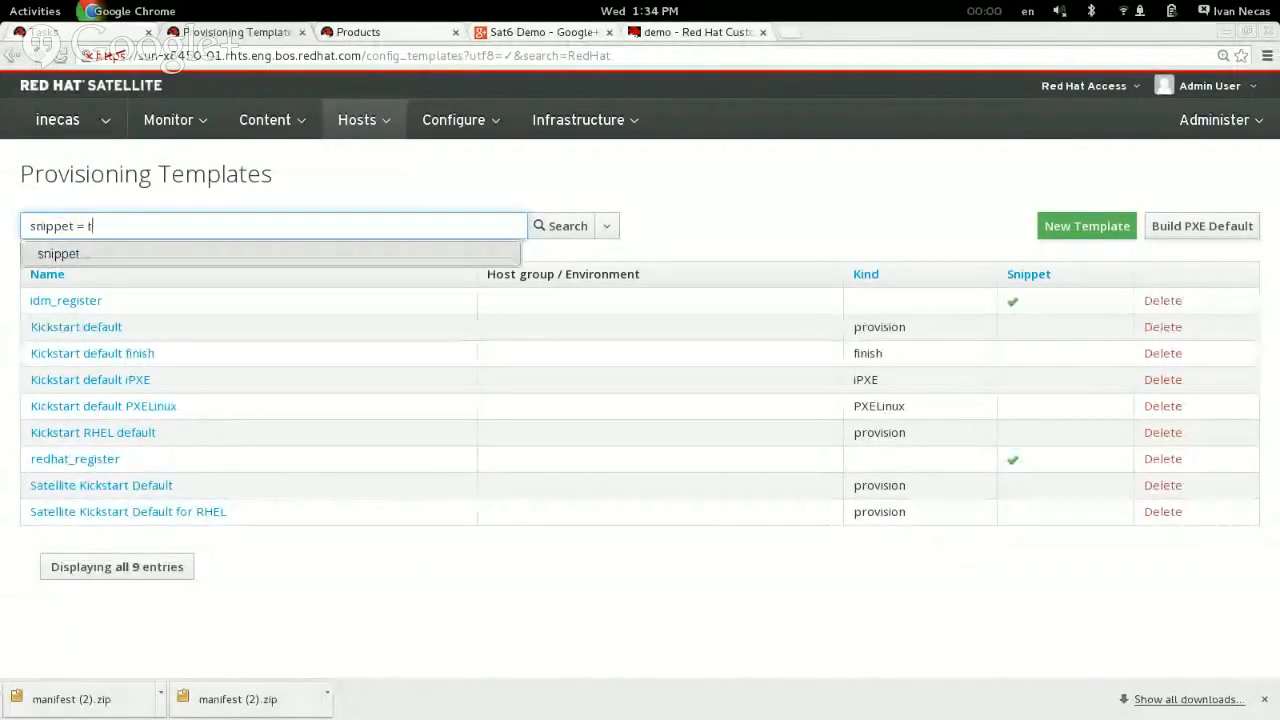
pyautogui.press('BackSpace')
pyautogui.press('BackSpace')
pyautogui.press('BackSpace')
pyautogui.press('BackSpace')
pyautogui.press('BackSpace')
pyautogui.press('BackSpace')
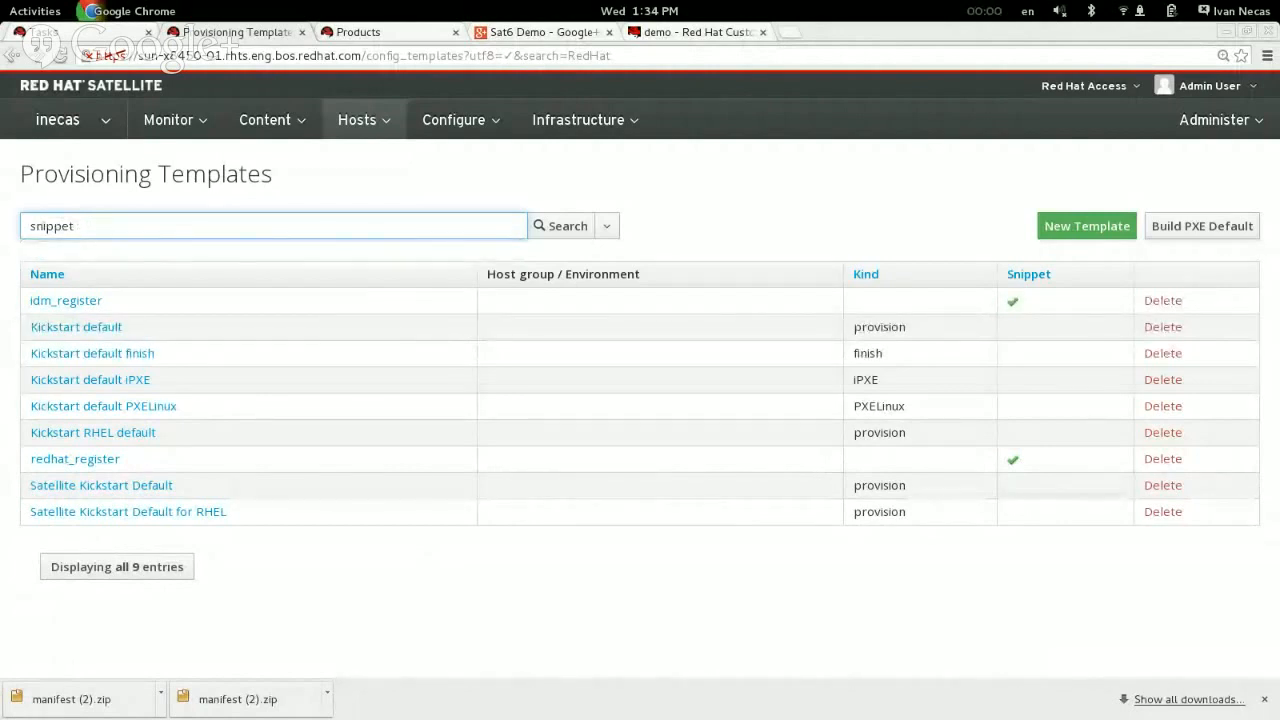
pyautogui.write('=')
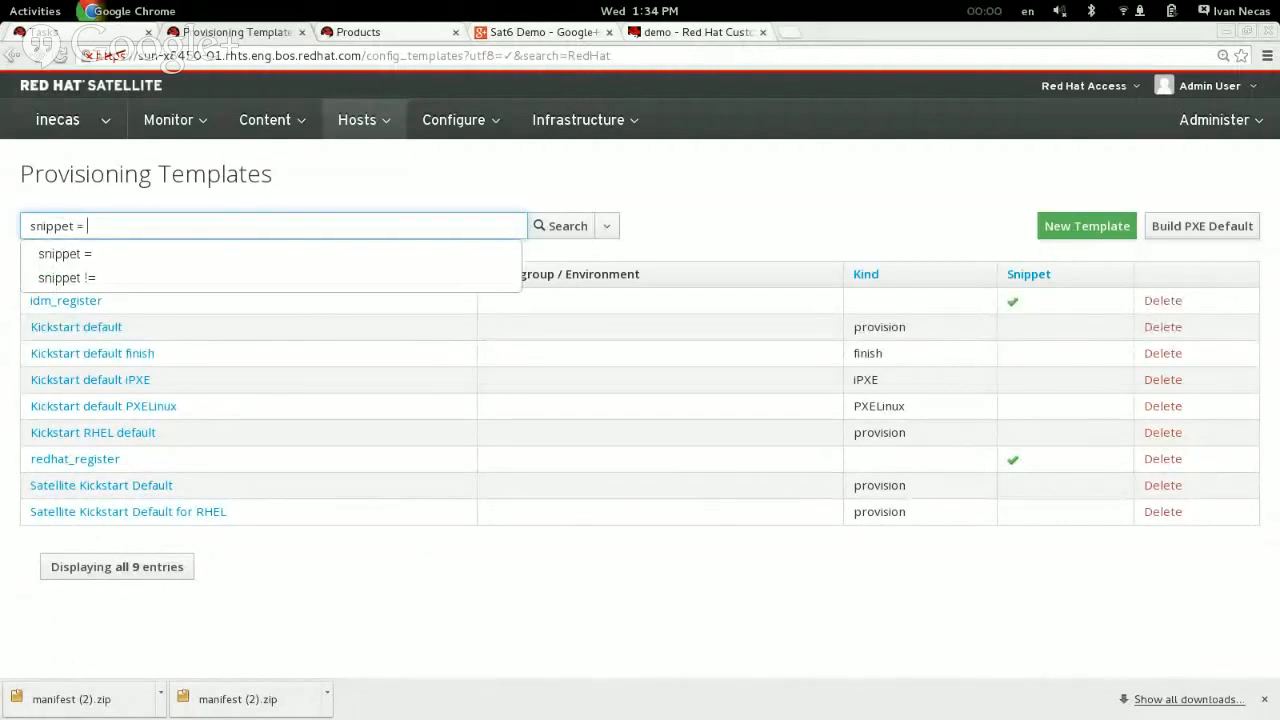
pyautogui.press('Down')
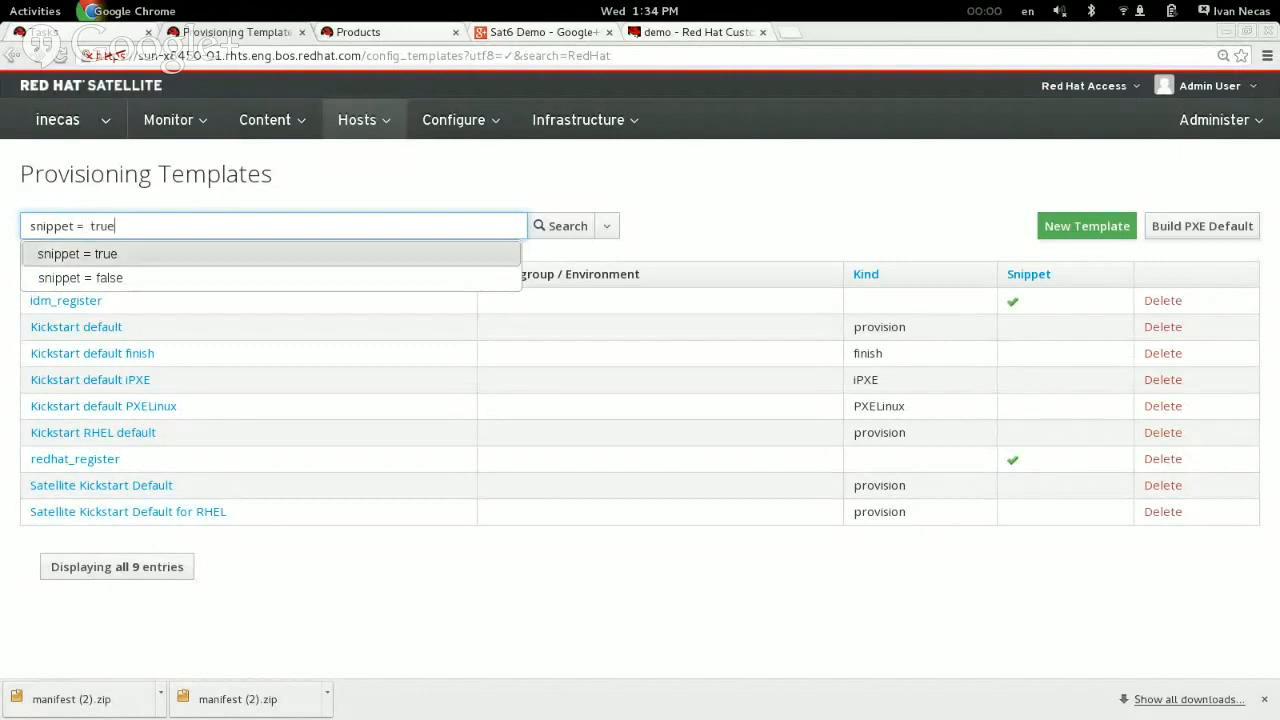
pyautogui.press('Return')
pyautogui.press('Return')
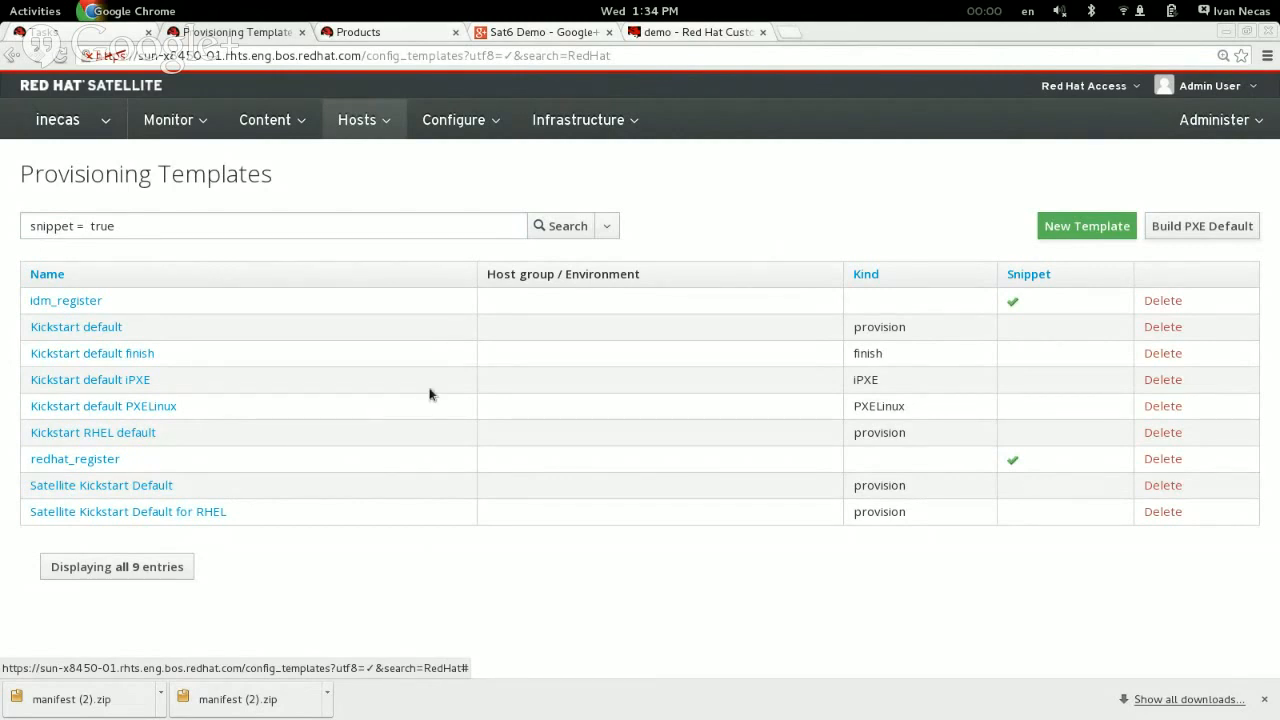
pyautogui.click(564, 228)
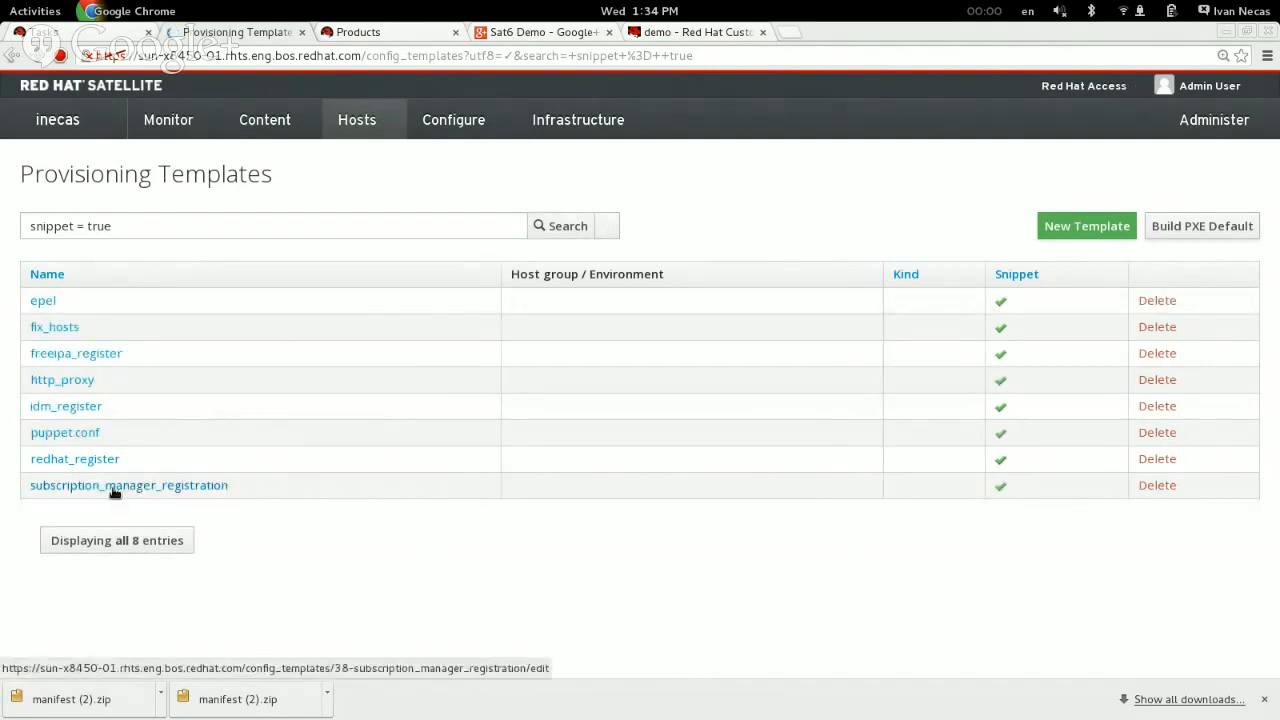
# Step: Open the subscription_manager_registration snippet, examine its kt_org and kt_activation_keys parameters and registration command, and cancel without saving
pyautogui.click(113, 486)
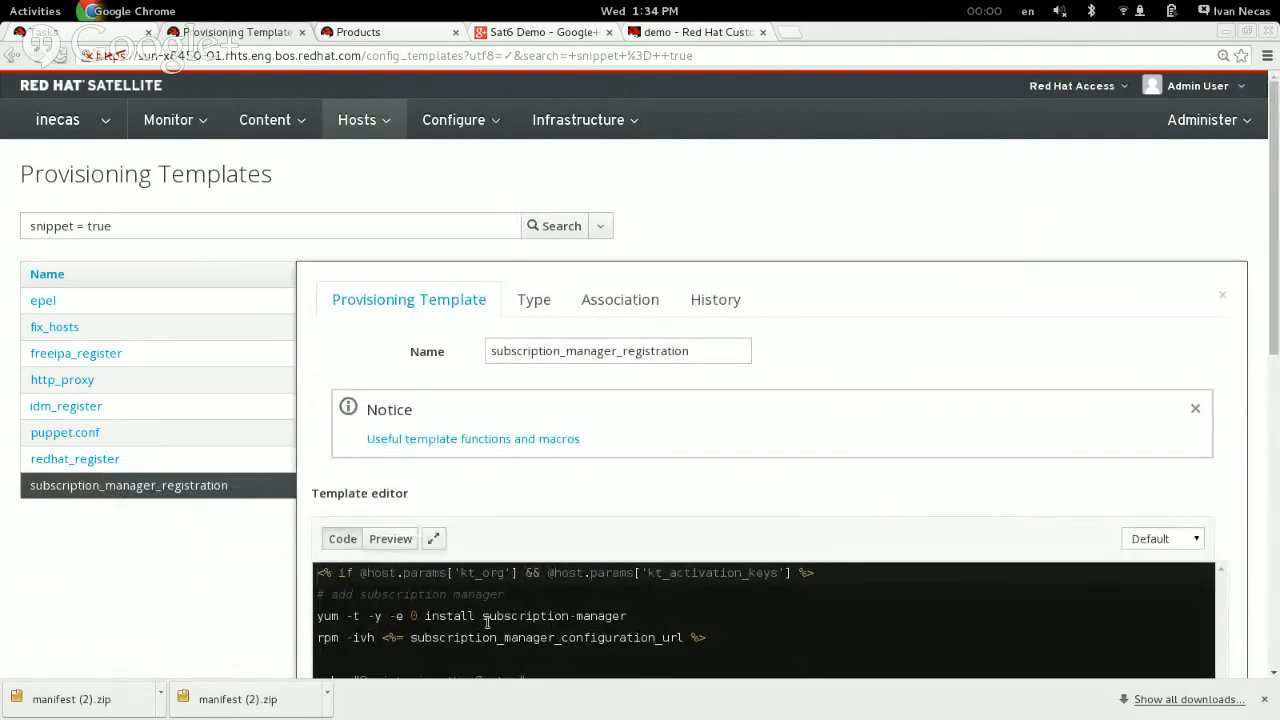
pyautogui.moveTo(360, 572); pyautogui.dragTo(467, 572)
pyautogui.click(467, 572)
pyautogui.click(519, 574)
pyautogui.scroll(-1, 854, 538)
pyautogui.hscroll(5, 854, 535)
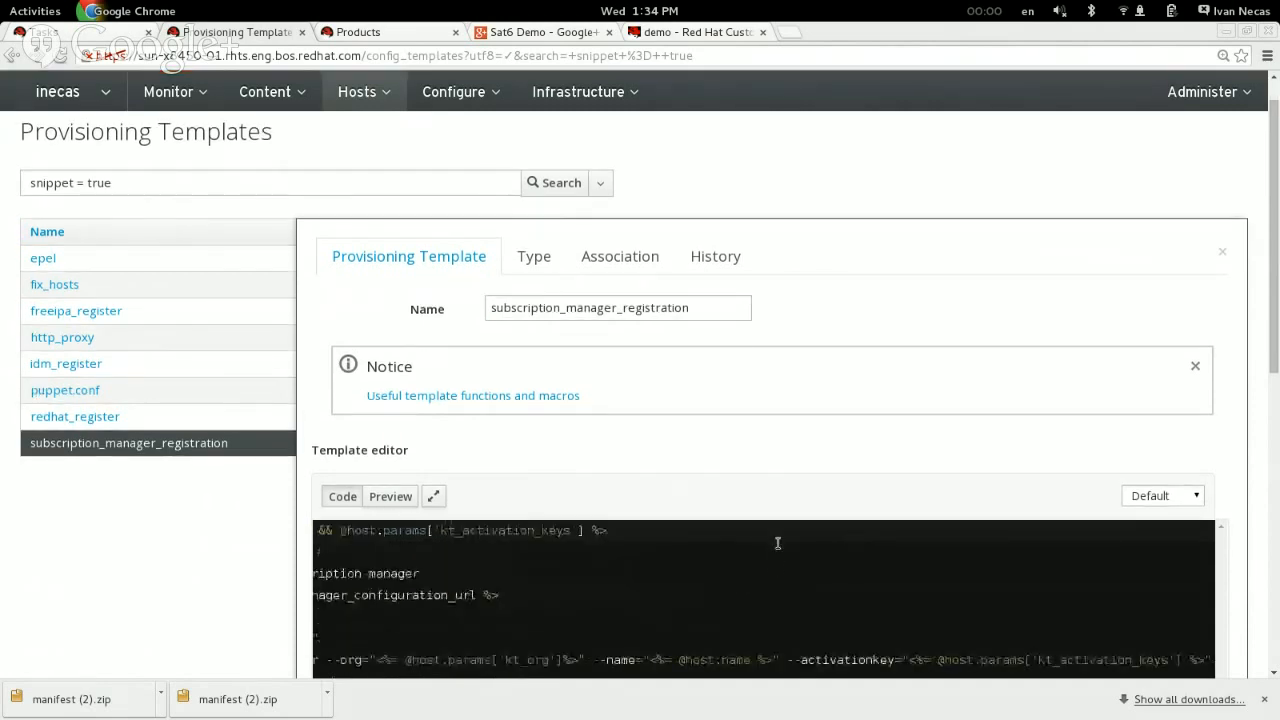
pyautogui.hscroll(-1, 778, 544)
pyautogui.scroll(1, 778, 556)
pyautogui.scroll(-2, 337, 497)
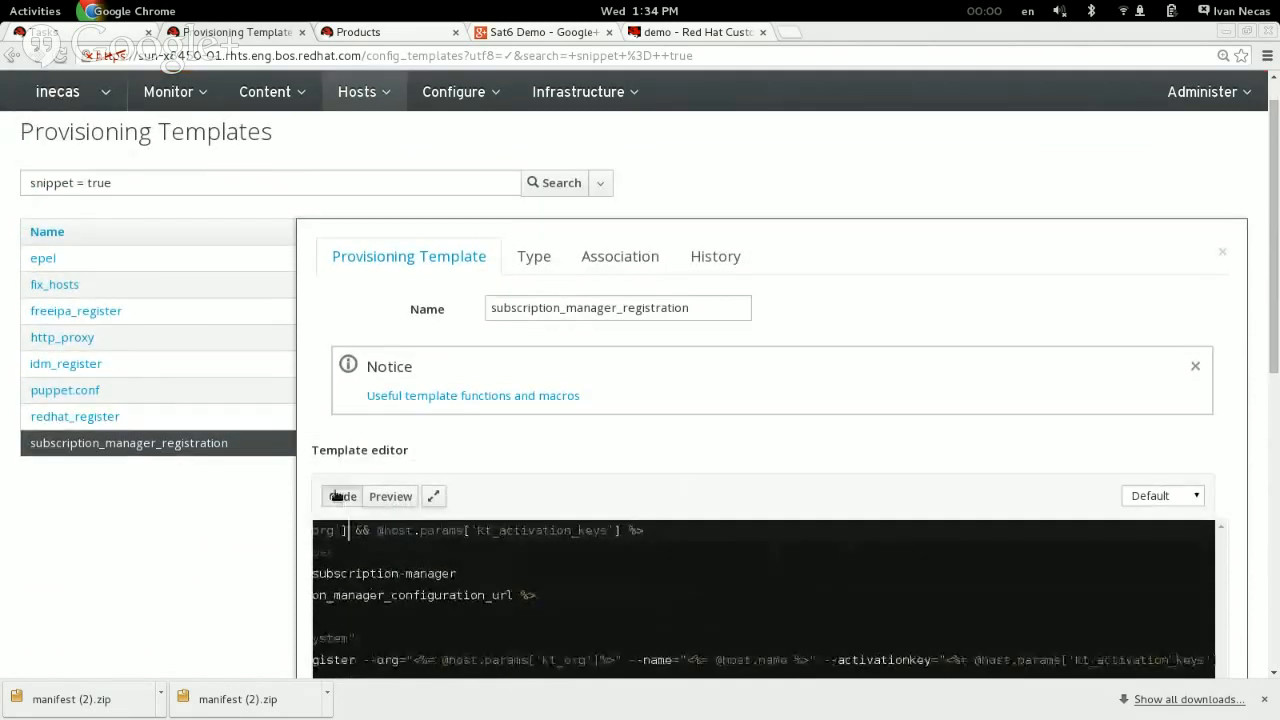
pyautogui.hscroll(1, 333, 497)
pyautogui.scroll(2, 334, 497)
pyautogui.scroll(-4, 196, 495)
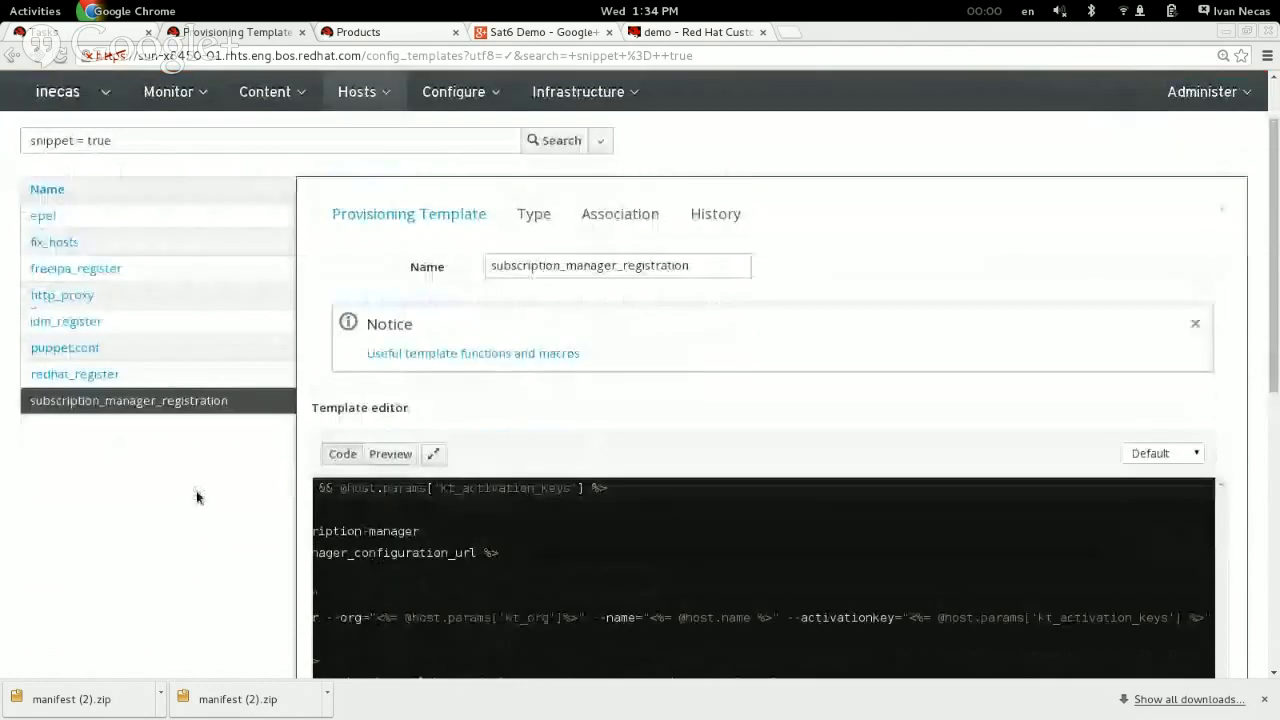
pyautogui.scroll(-5, 196, 497)
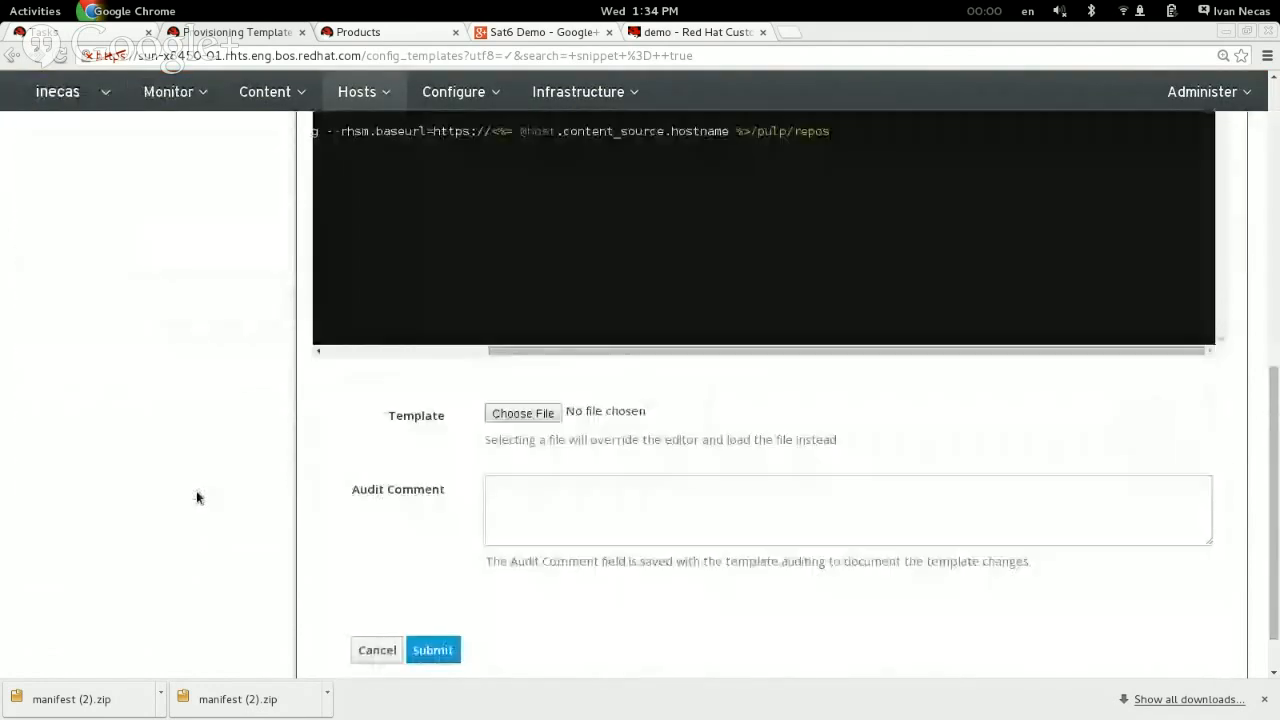
pyautogui.click(367, 650)
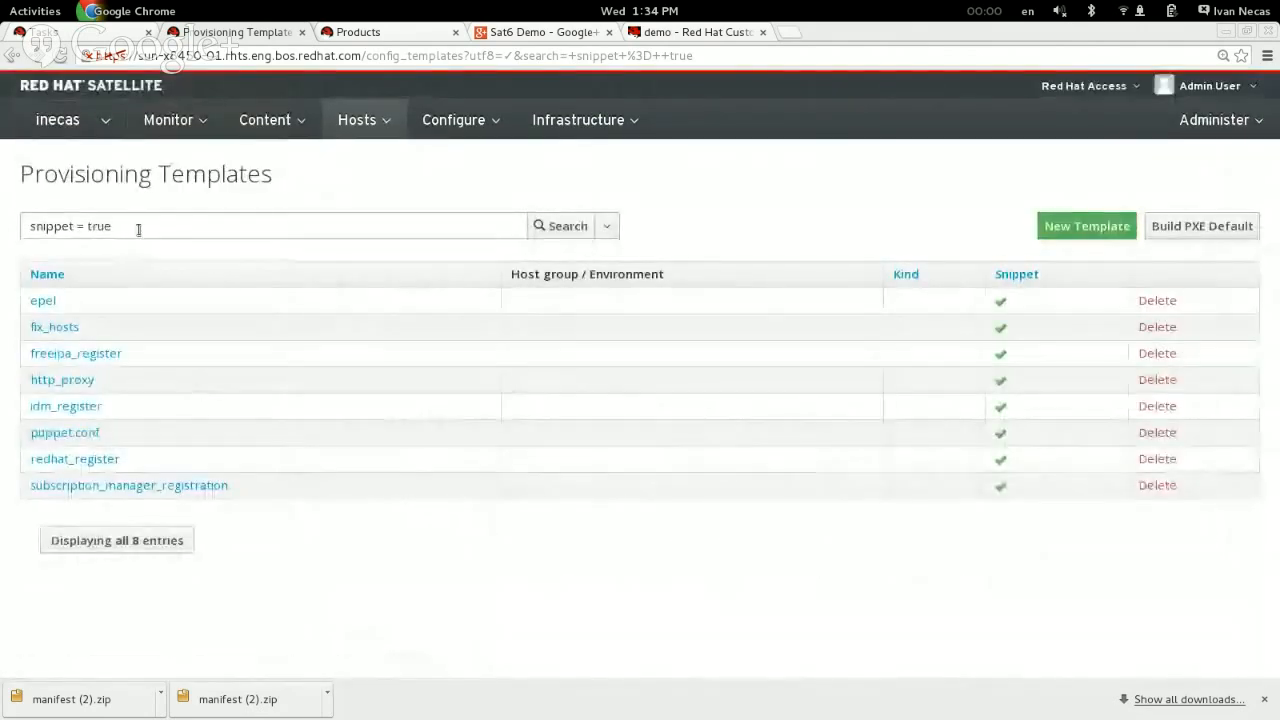
# Step: Search the provisioning templates for redhat and open the Satellite Kickstart Default for RHEL template
pyautogui.moveTo(137, 226); pyautogui.dragTo(2, 214)
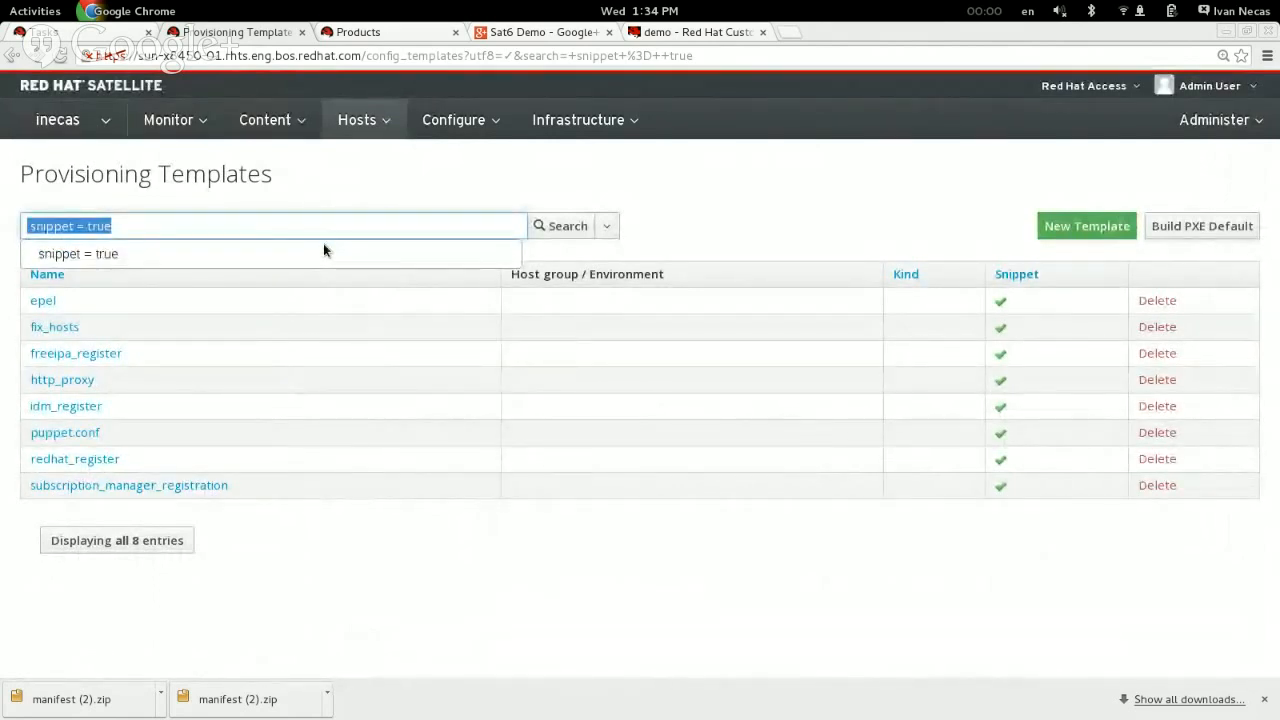
pyautogui.write('redha')
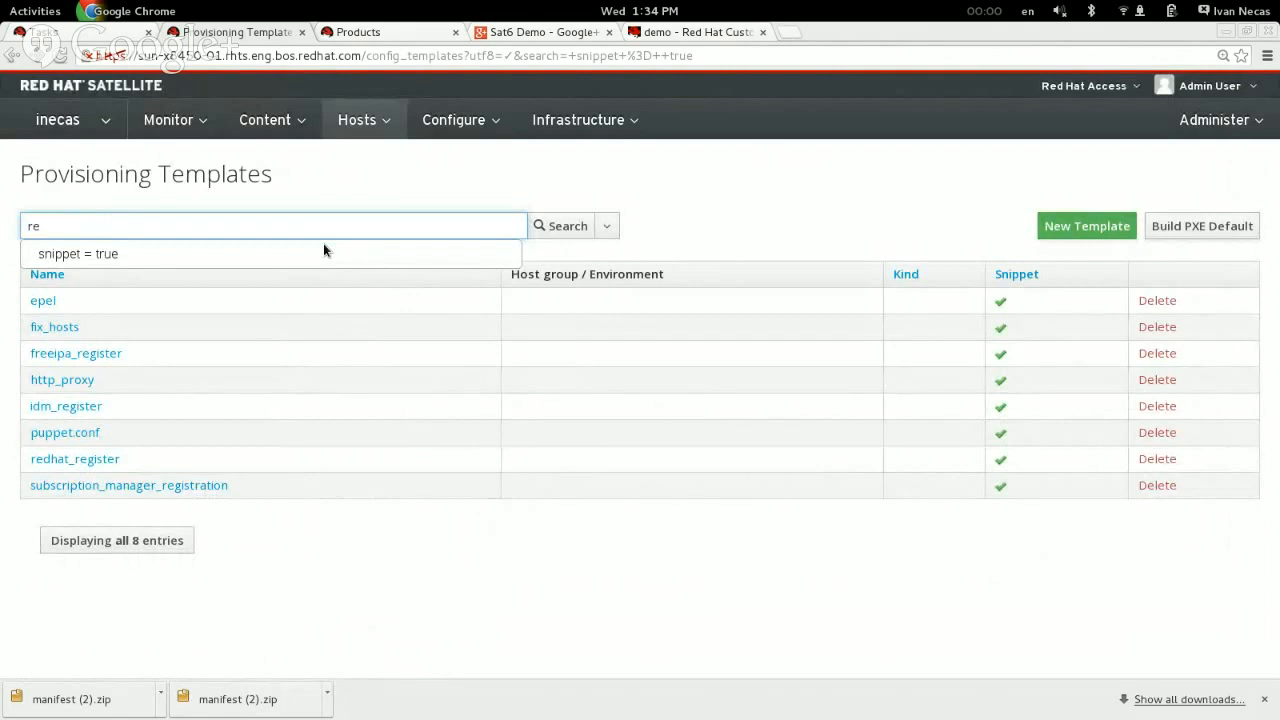
pyautogui.write('t')
pyautogui.press('Return')
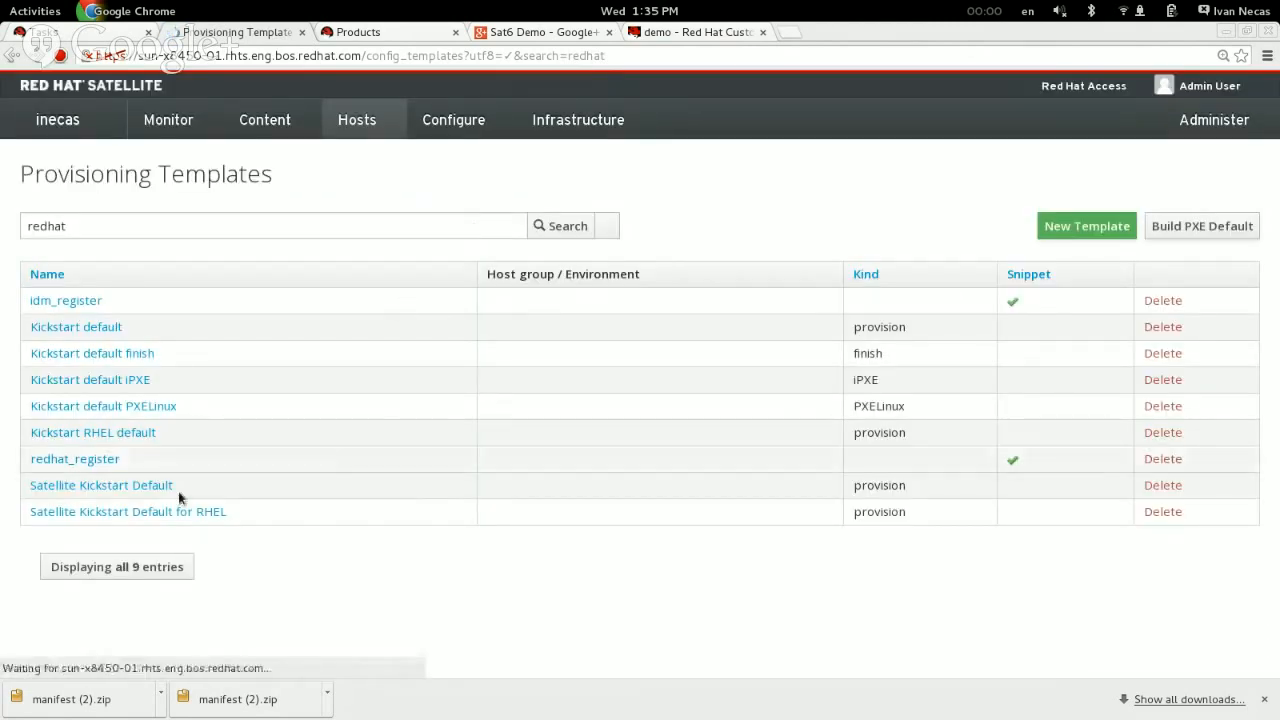
pyautogui.click(168, 512)
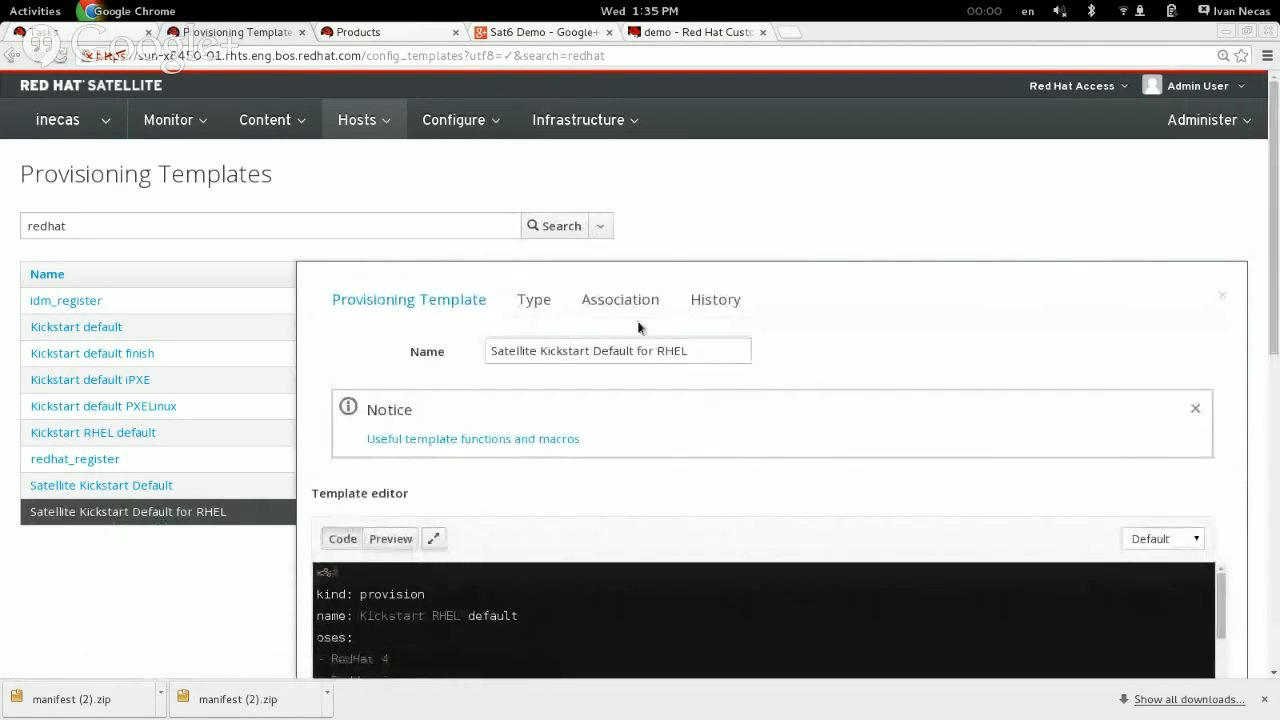
# Step: Examine the template's applicable operating systems and its host group and environment combinations, and cancel without saving
pyautogui.click(616, 303)
pyautogui.scroll(-2, 746, 437)
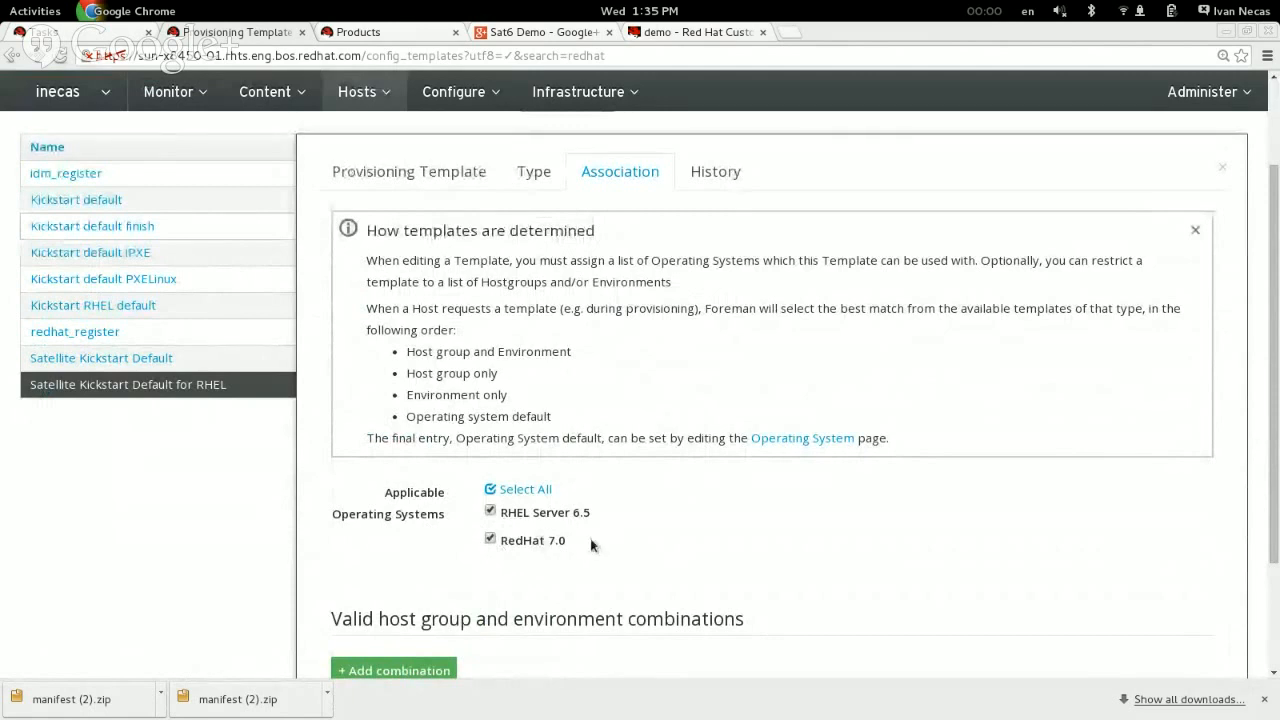
pyautogui.scroll(-2, 571, 545)
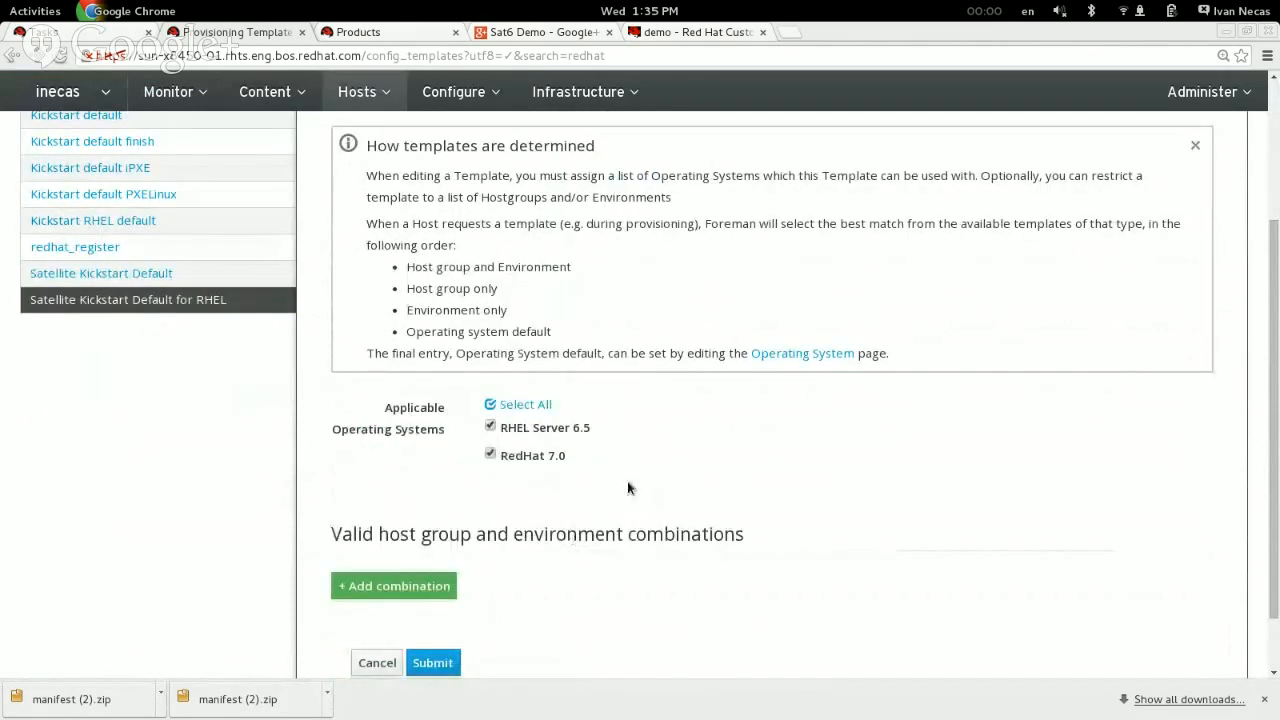
pyautogui.click(377, 663)
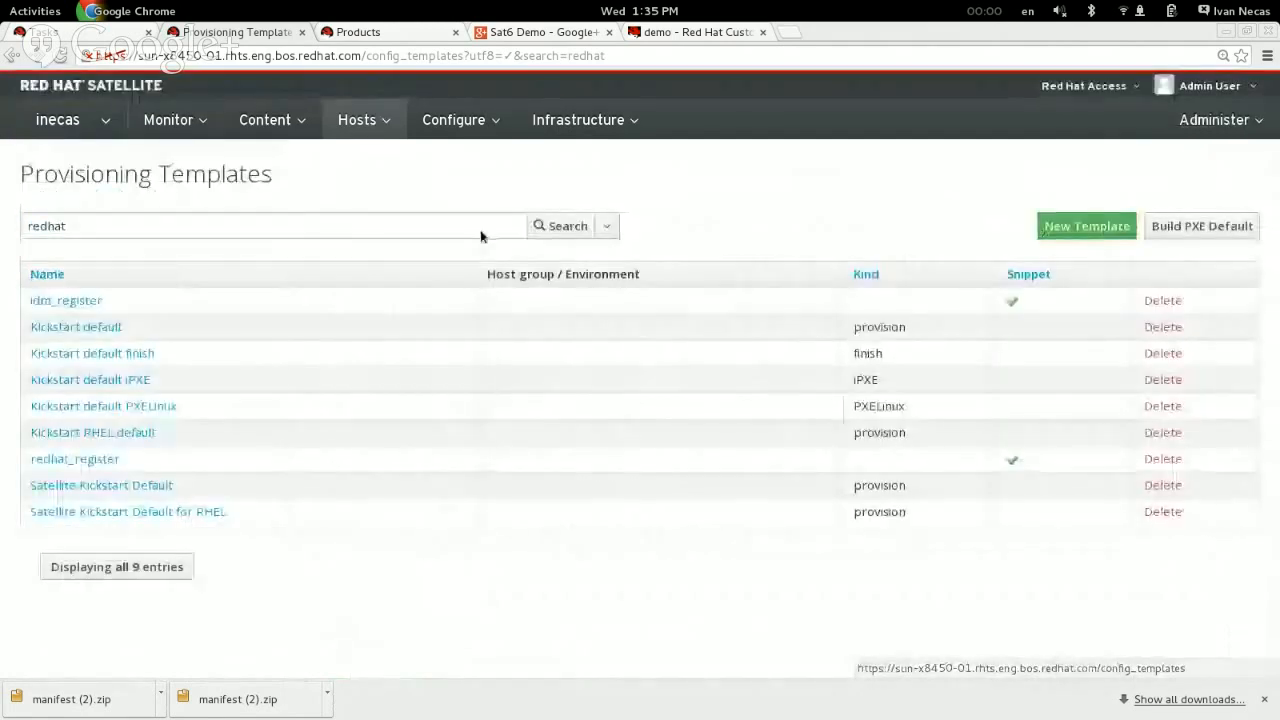
# Step: Open the RedHat 7.0 operating system and examine its partition table and installation media assignments
pyautogui.moveTo(357, 120)
pyautogui.click(408, 343)
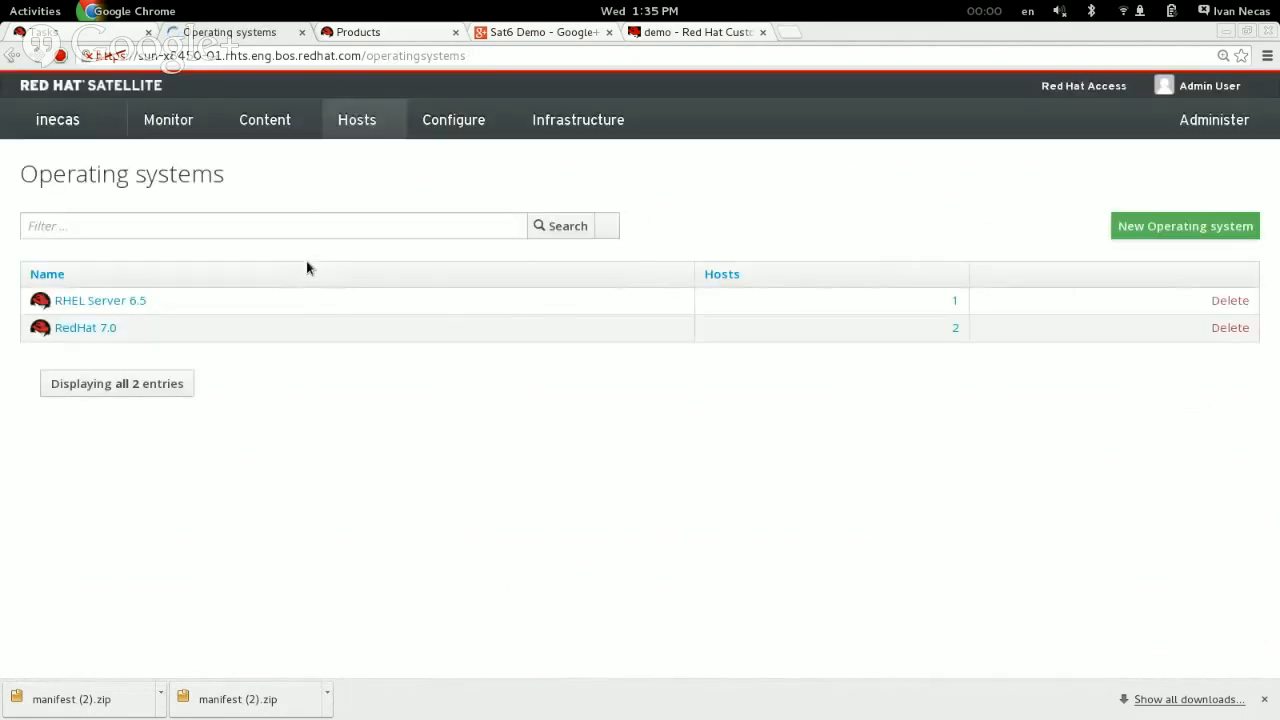
pyautogui.click(101, 328)
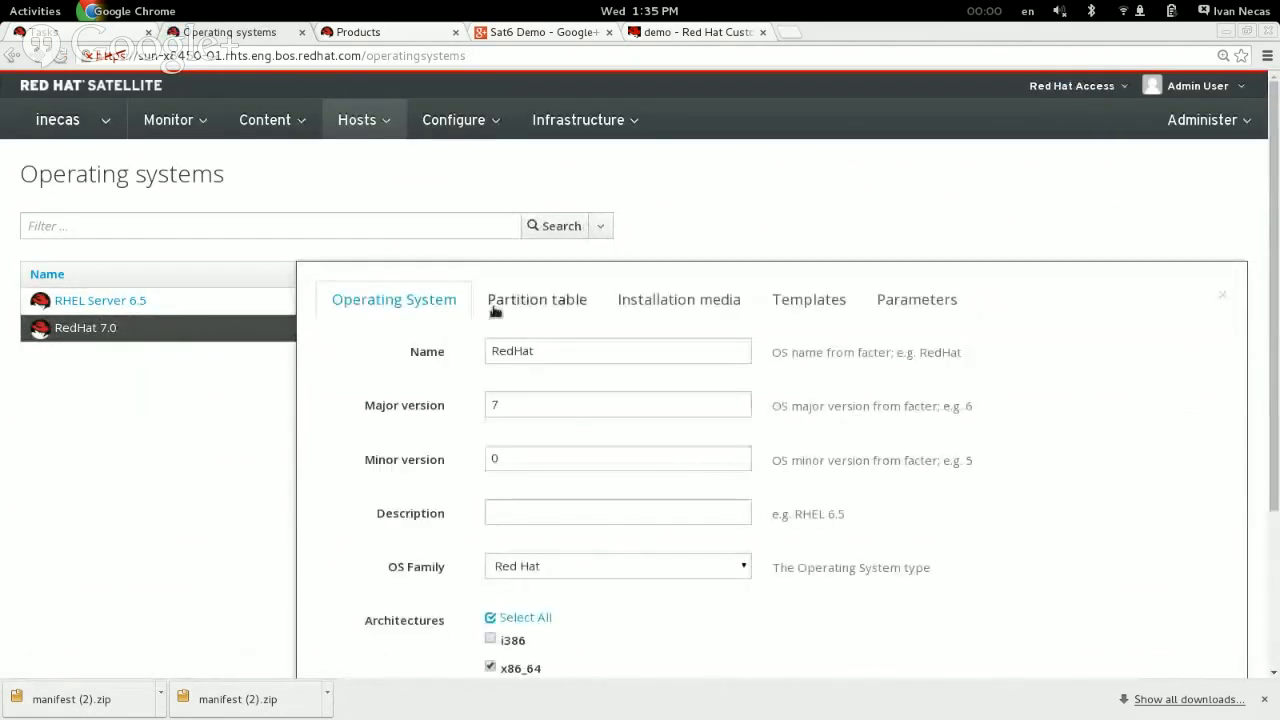
pyautogui.click(512, 303)
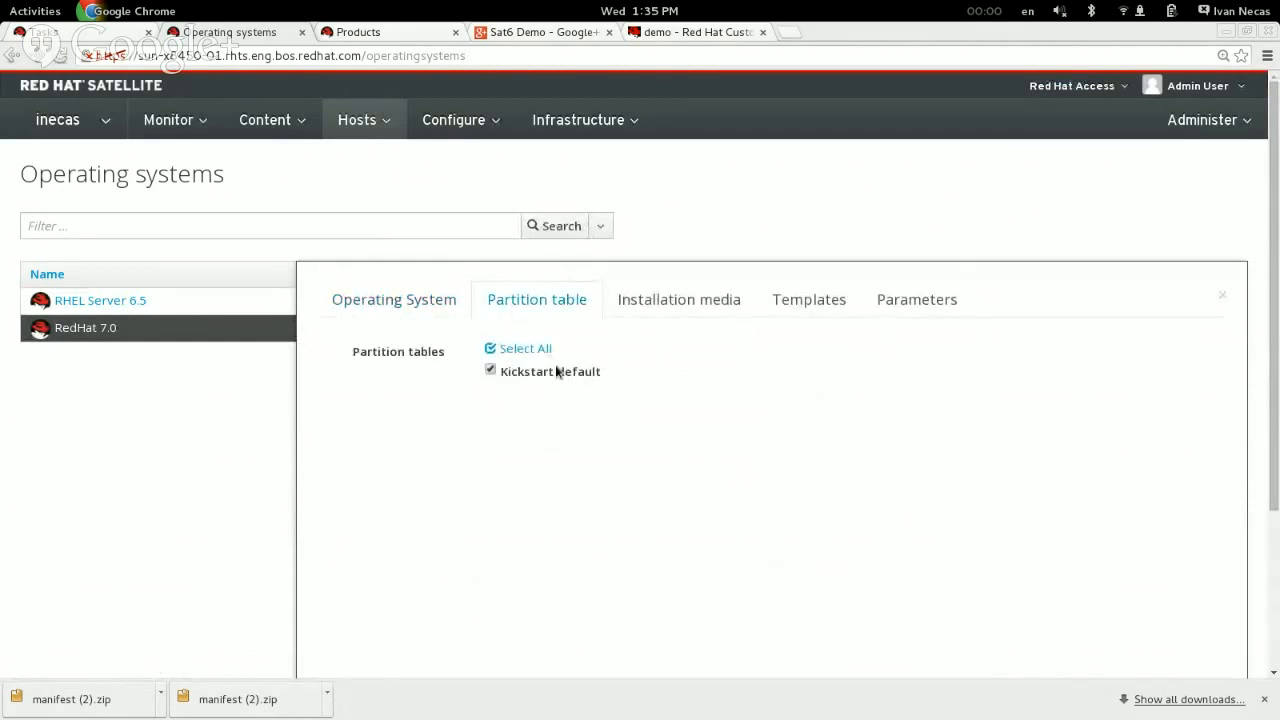
pyautogui.click(717, 302)
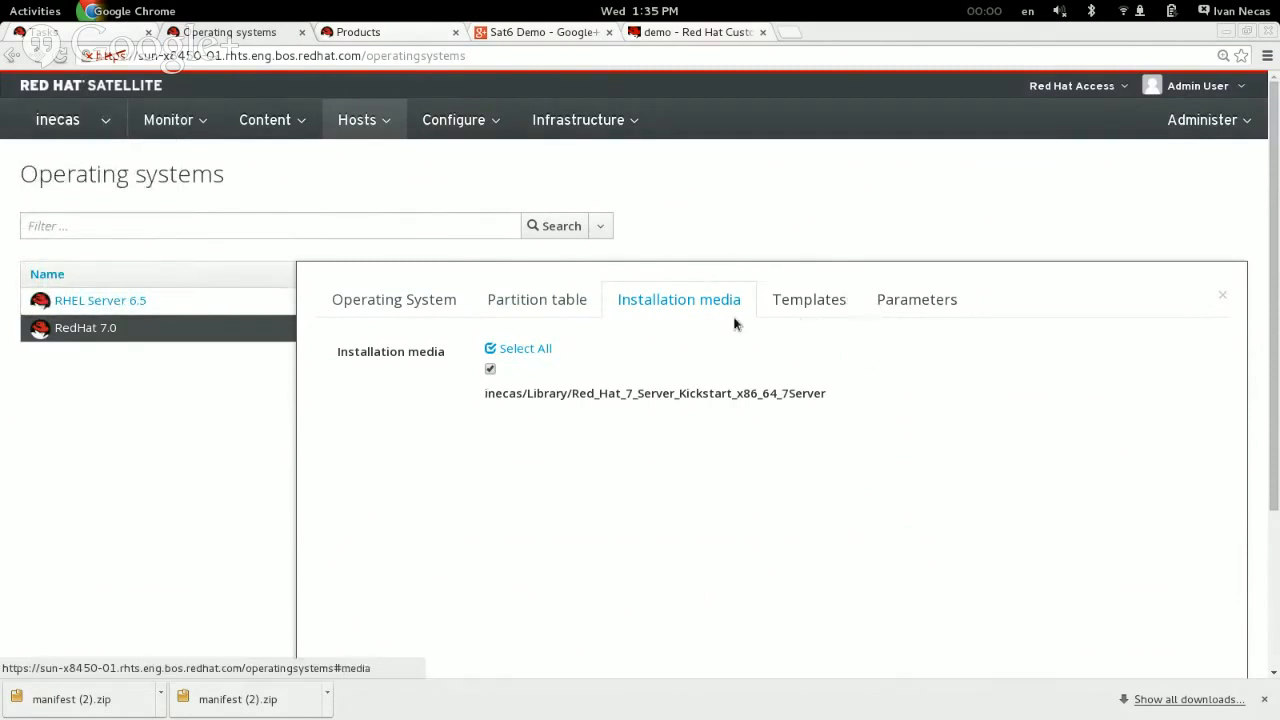
# Step: Examine the provision and PXELinux templates assigned to RedHat 7.0, and cancel without saving
pyautogui.click(789, 300)
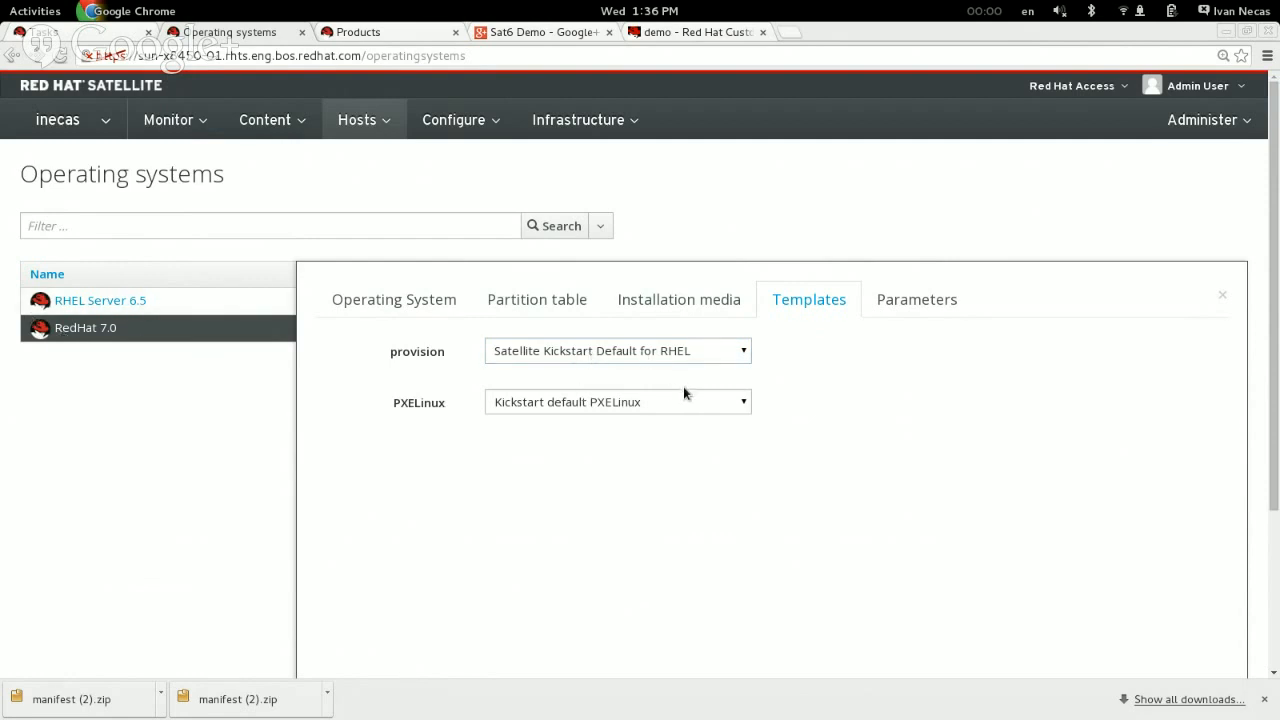
pyautogui.scroll(-4, 828, 430)
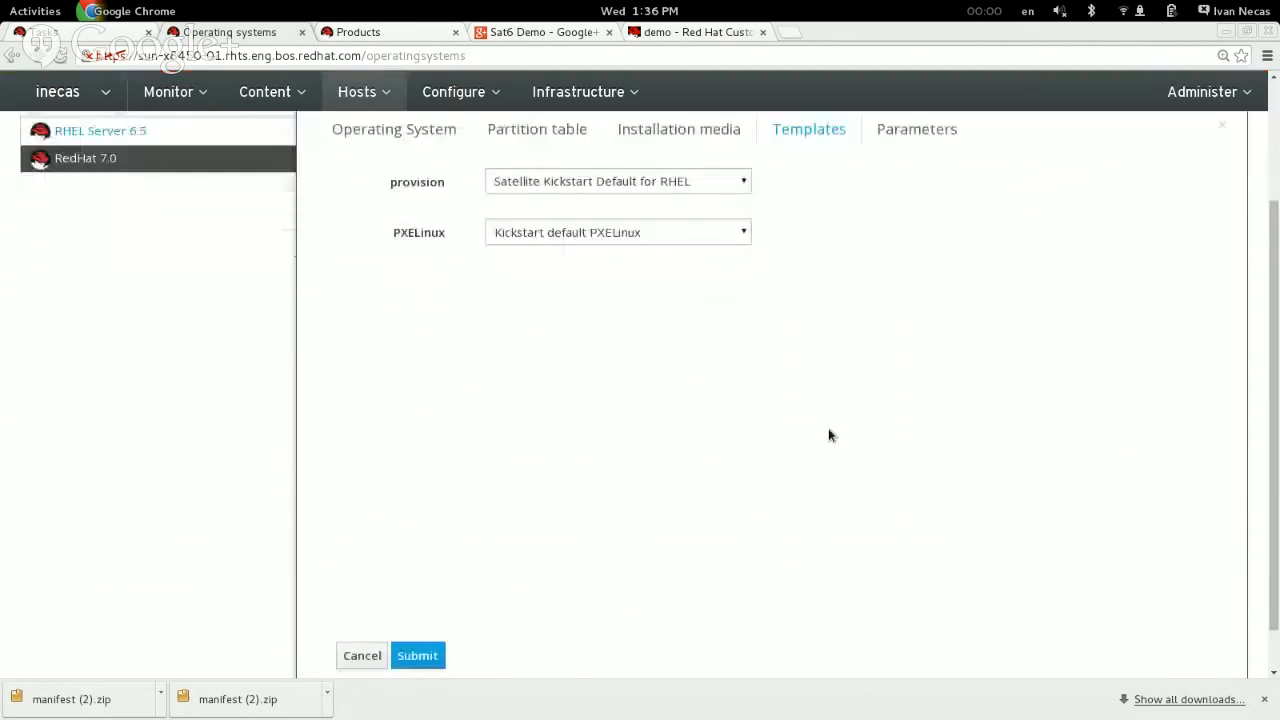
pyautogui.scroll(2, 828, 435)
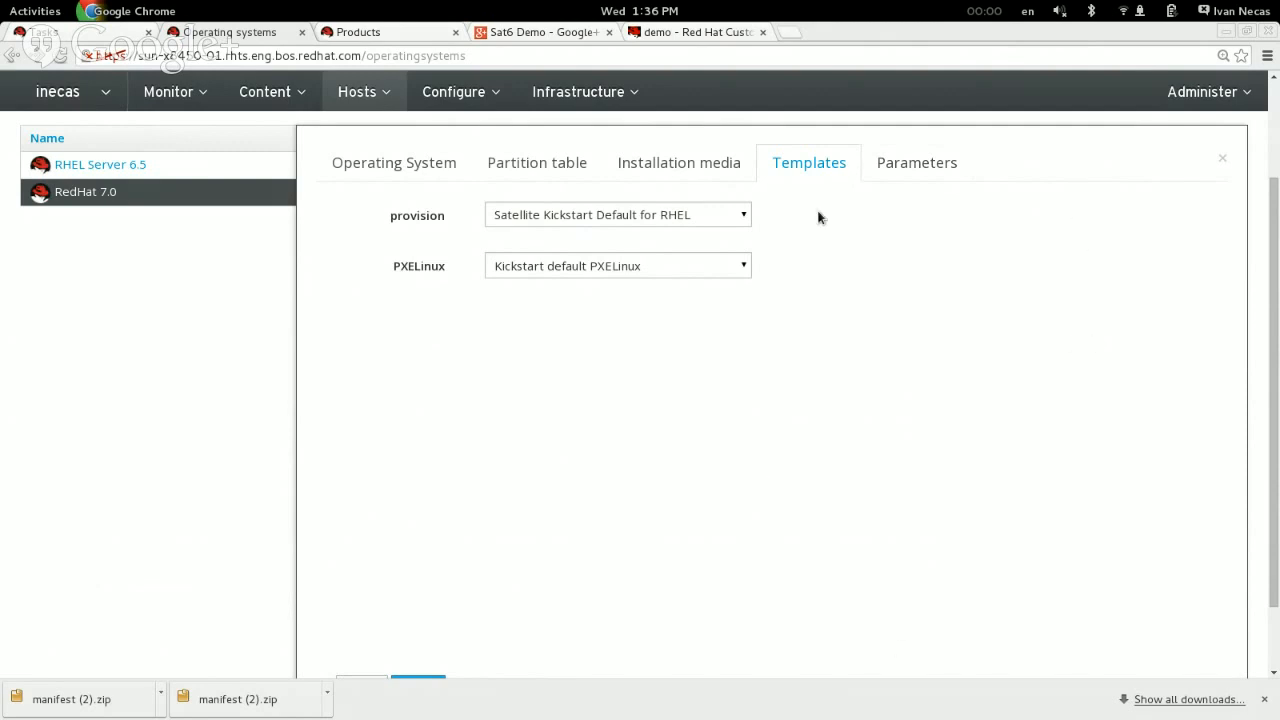
pyautogui.scroll(-2, 474, 483)
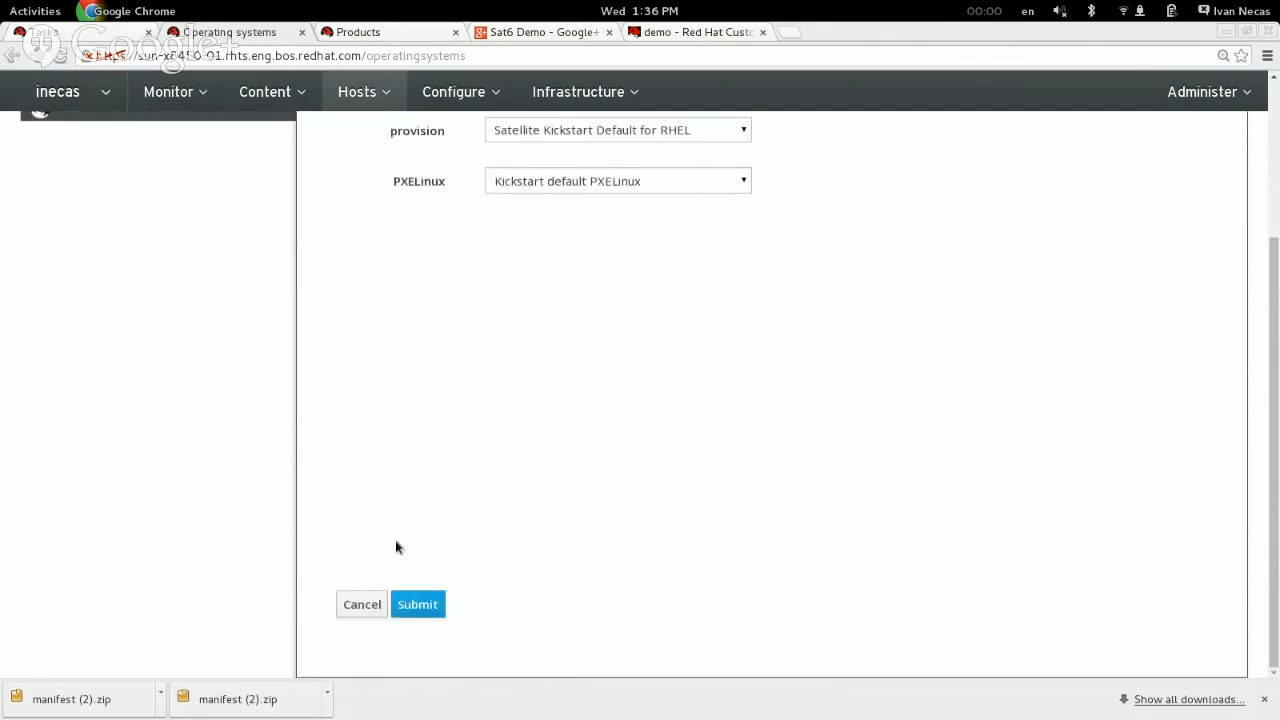
pyautogui.click(362, 605)
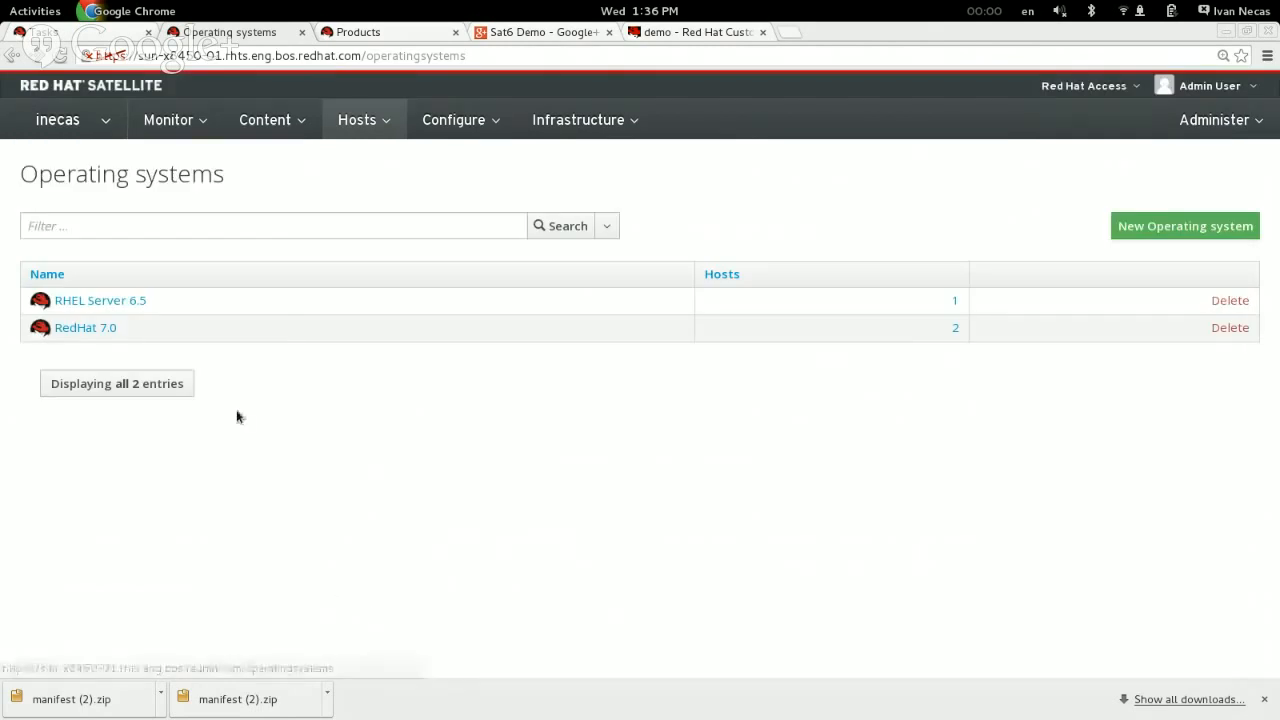
pyautogui.click(360, 120)
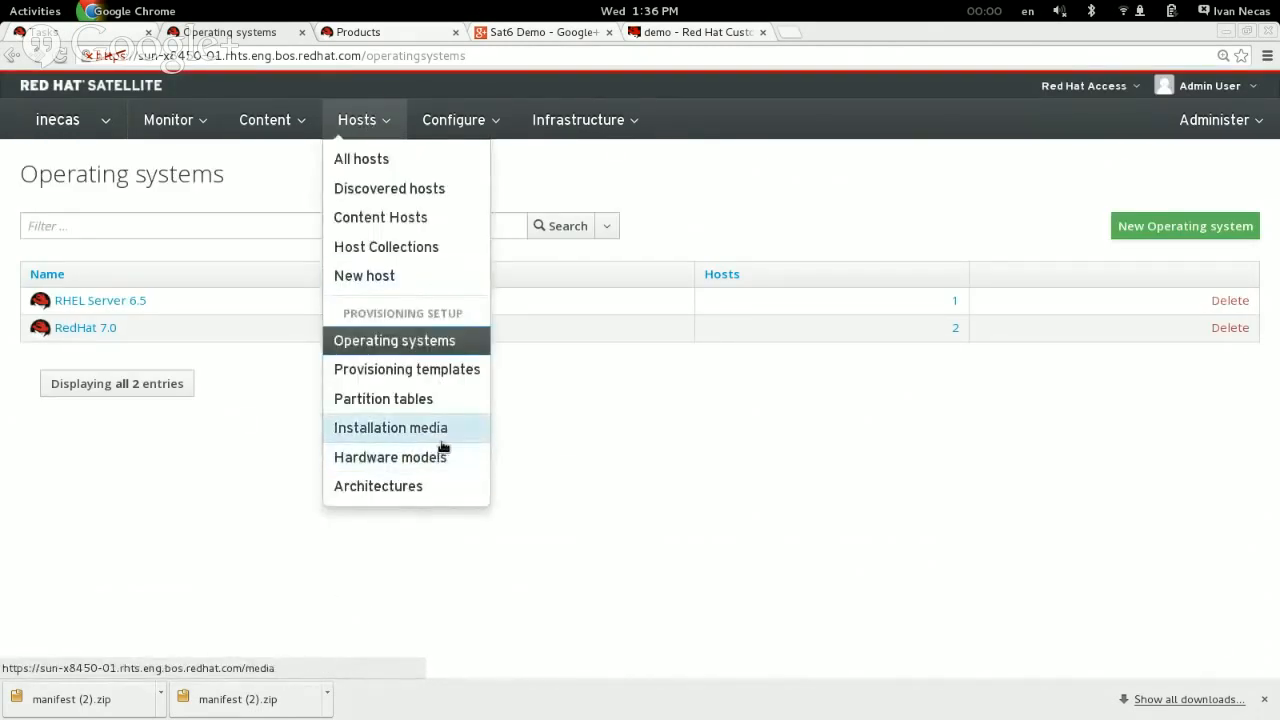
pyautogui.click(618, 478)
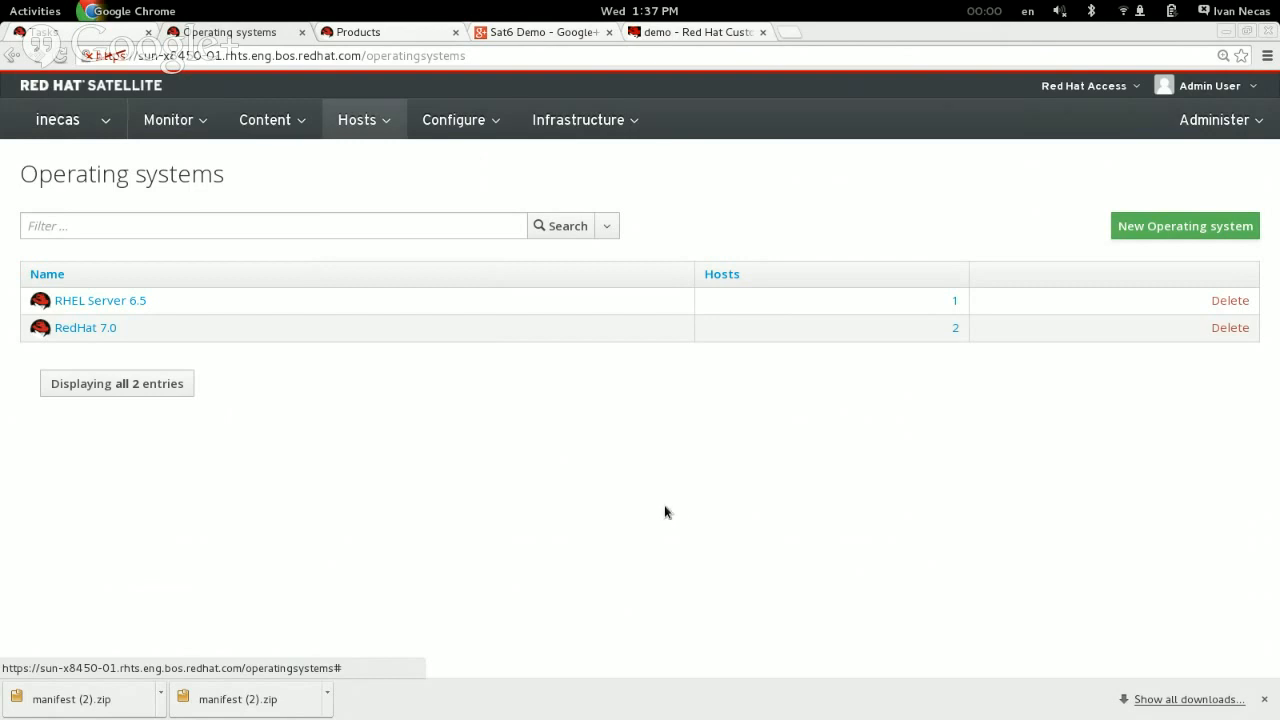
# Step: Open the list of capsules and examine the TFTP, DNS and DHCP features of the listed capsule
pyautogui.click(562, 128)
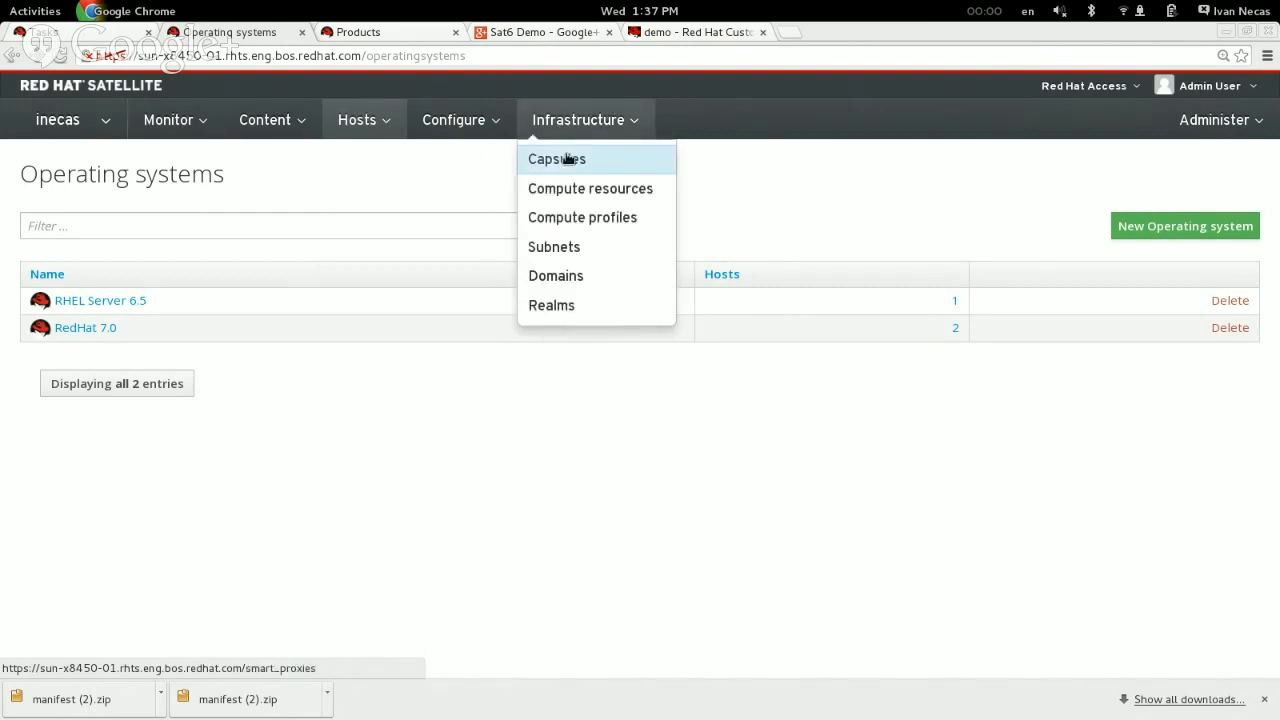
pyautogui.click(567, 159)
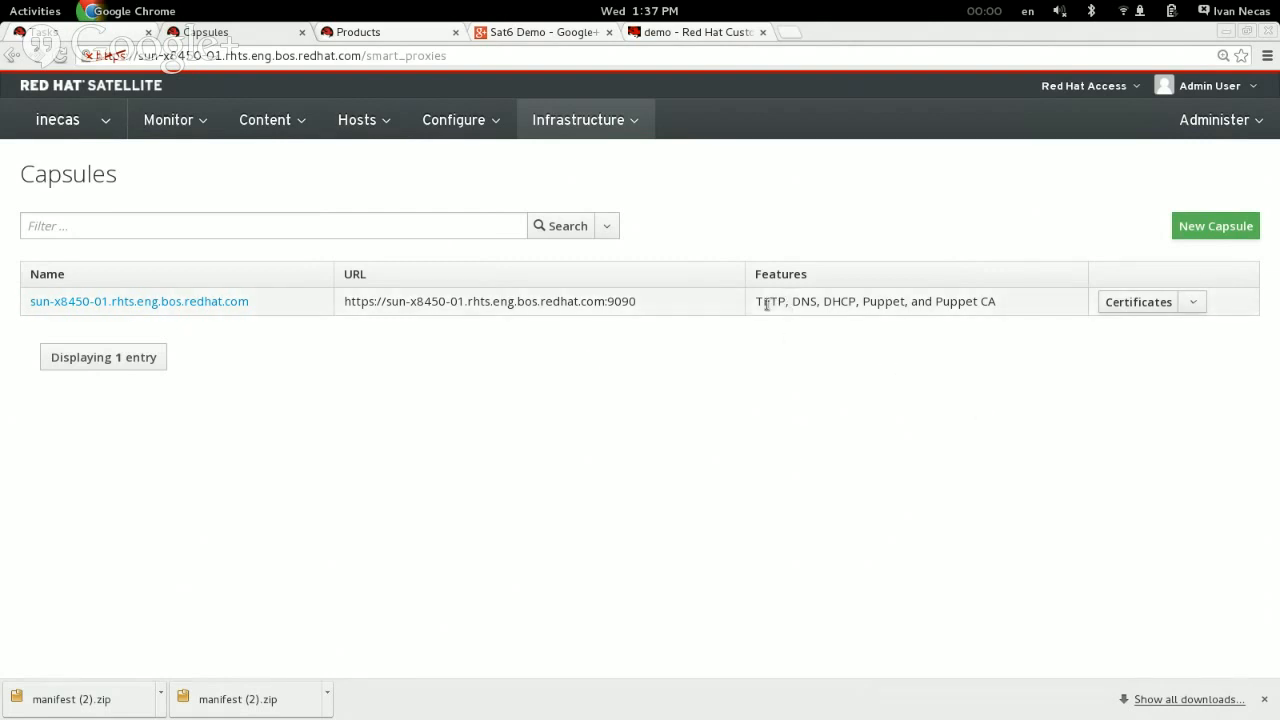
pyautogui.moveTo(756, 304); pyautogui.dragTo(802, 306)
pyautogui.click(830, 302)
pyautogui.doubleClick(830, 302)
pyautogui.click(848, 302)
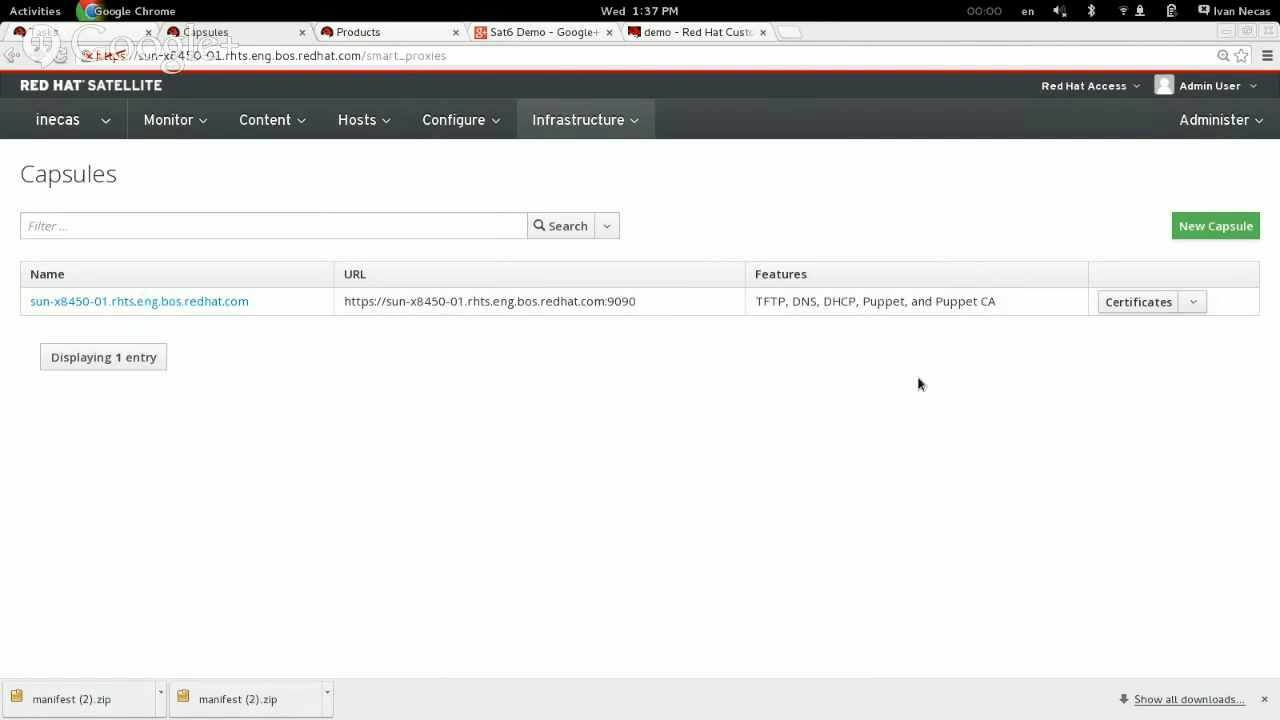
pyautogui.moveTo(761, 304); pyautogui.dragTo(788, 305)
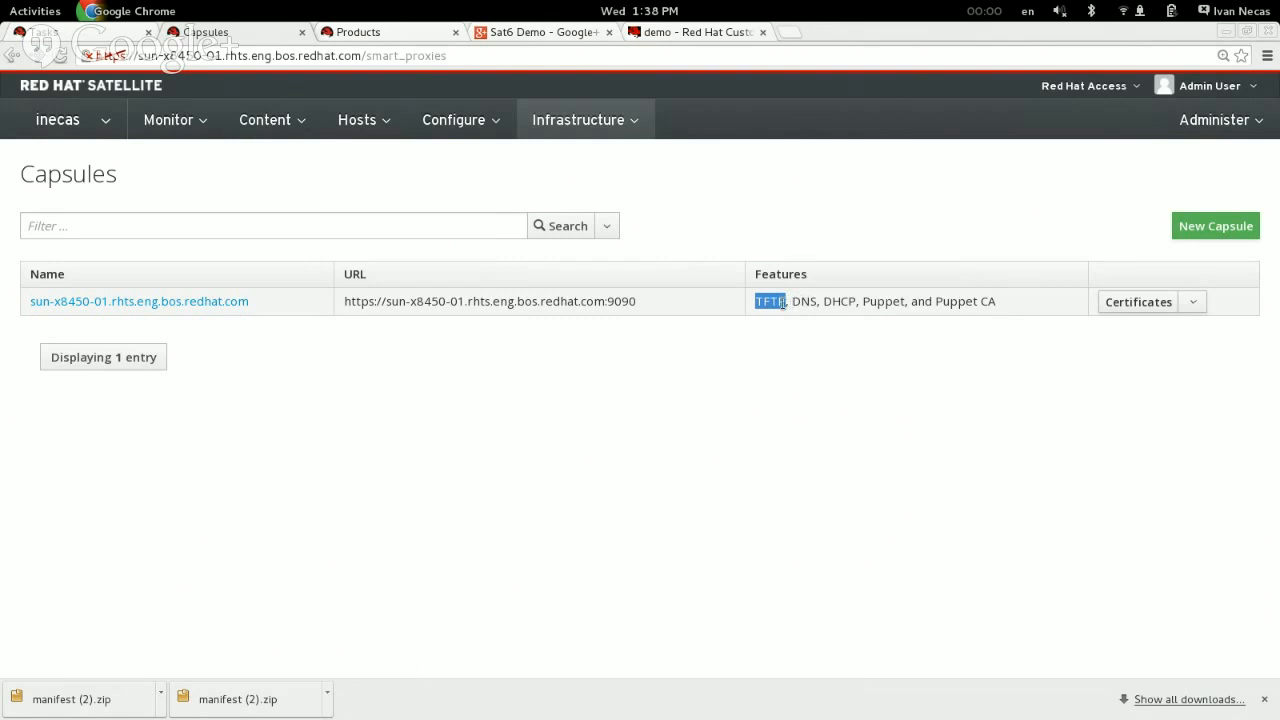
pyautogui.click(797, 301)
pyautogui.moveTo(832, 302)
pyautogui.mouseDown()
pyautogui.moveTo(857, 302)
pyautogui.moveTo(820, 303)
pyautogui.mouseUp()
pyautogui.click(857, 302)
pyautogui.click(805, 301)
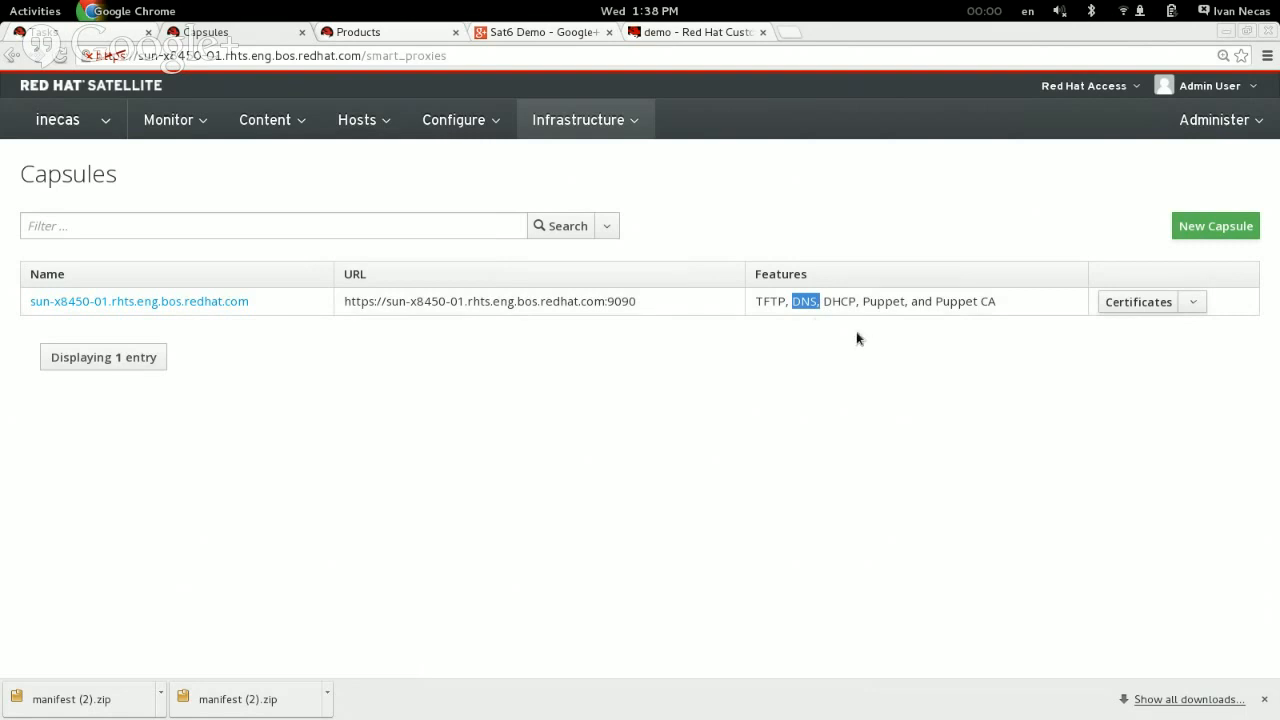
# Step: Examine the Puppet and Puppet CA features of the capsule
pyautogui.click(866, 302)
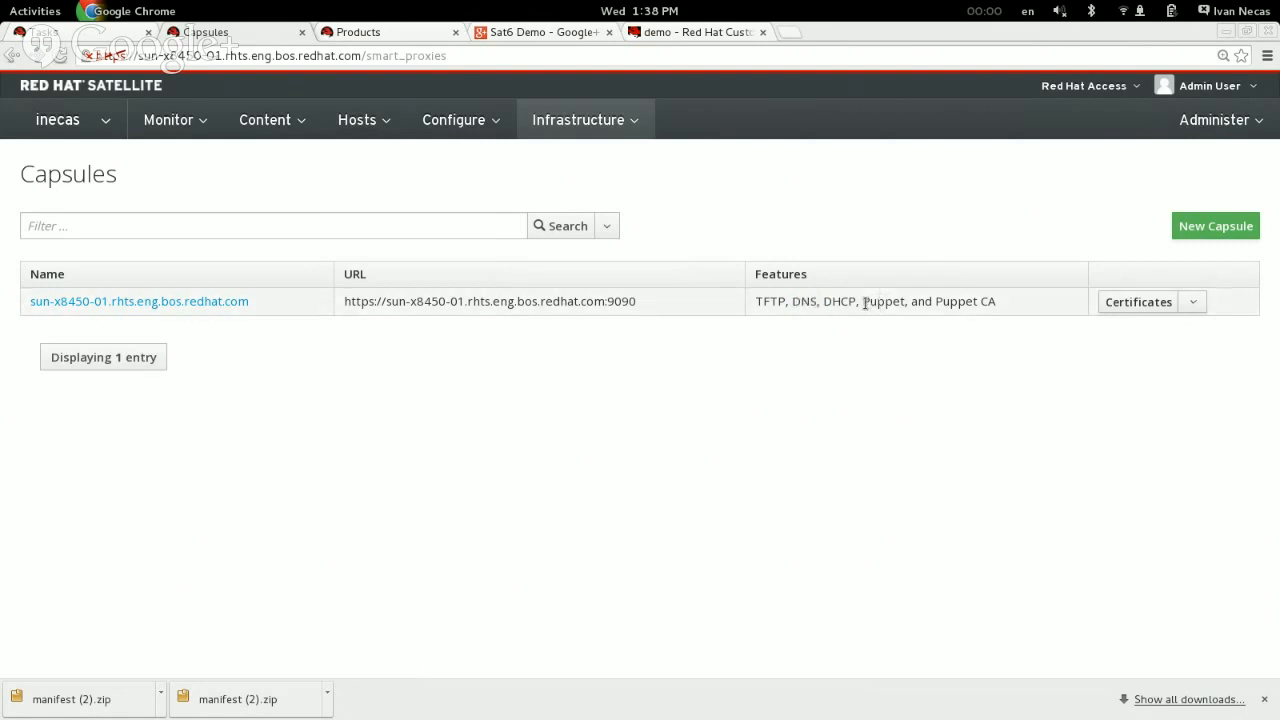
pyautogui.moveTo(866, 303)
pyautogui.mouseDown()
pyautogui.moveTo(911, 301)
pyautogui.moveTo(861, 302)
pyautogui.mouseUp()
pyautogui.click(911, 301)
pyautogui.click(866, 302)
pyautogui.moveTo(989, 301); pyautogui.dragTo(937, 301)
pyautogui.click(937, 301)
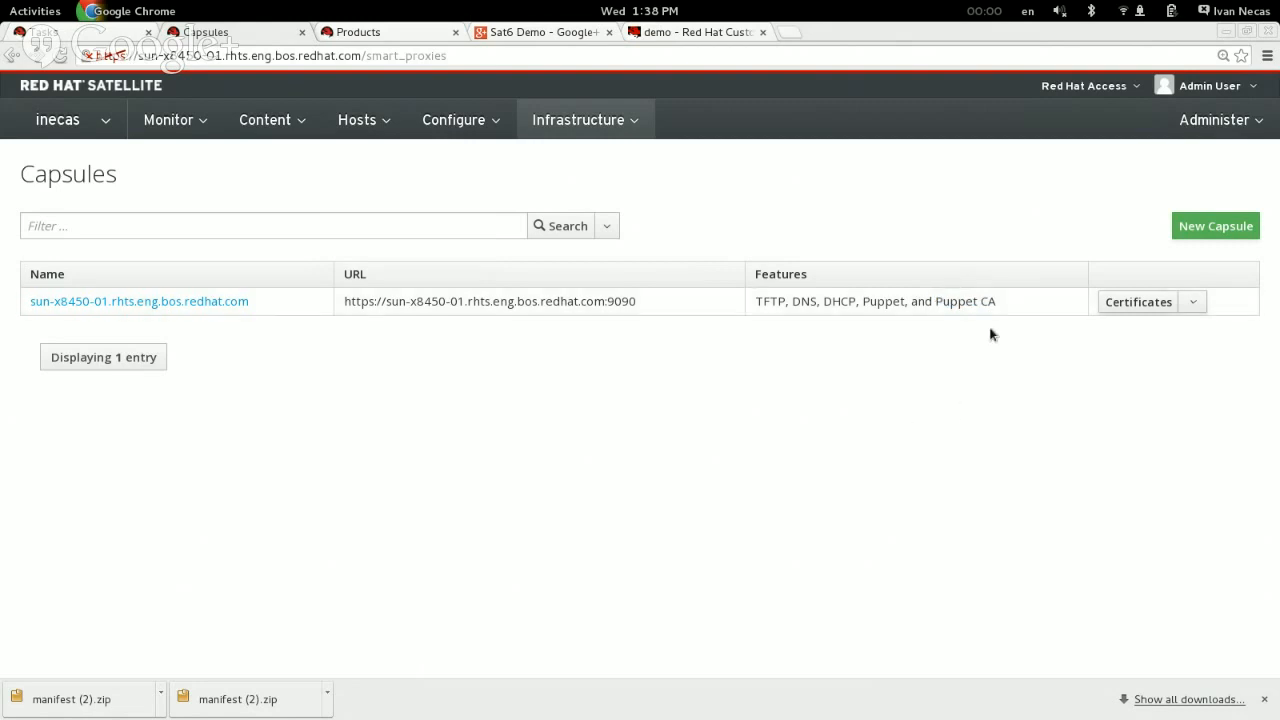
pyautogui.moveTo(1007, 301); pyautogui.dragTo(930, 299)
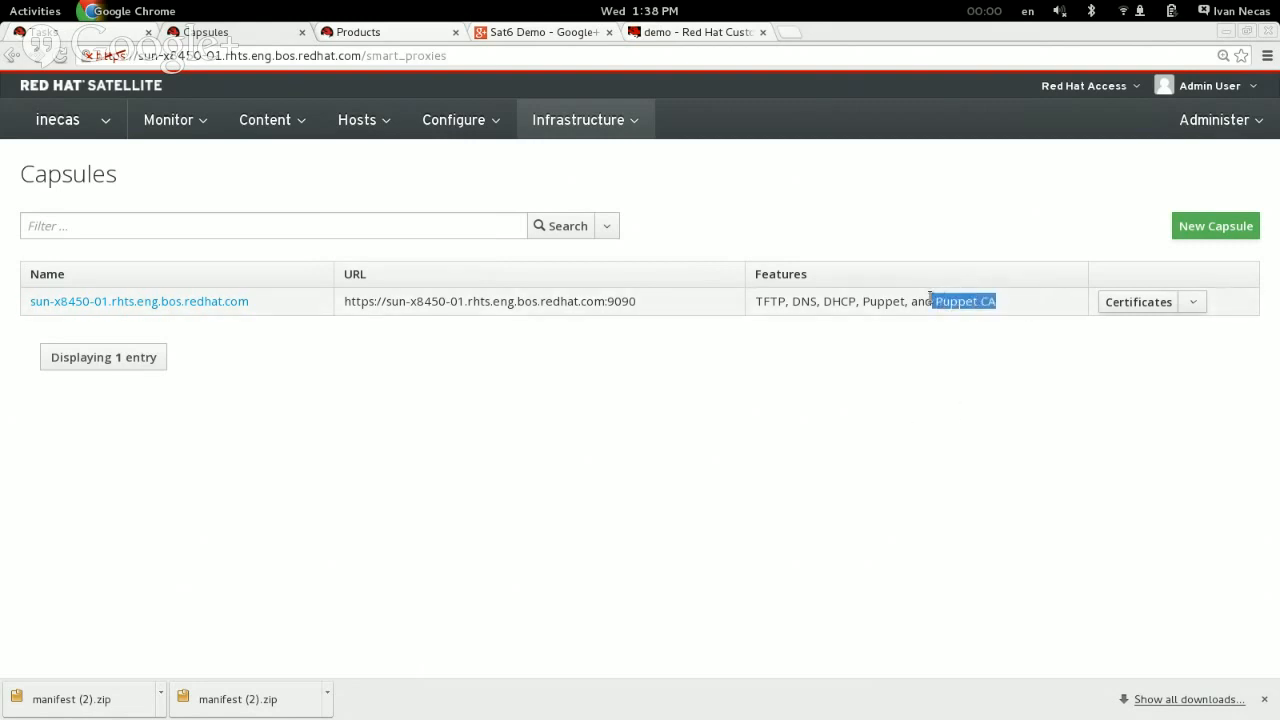
pyautogui.click(938, 464)
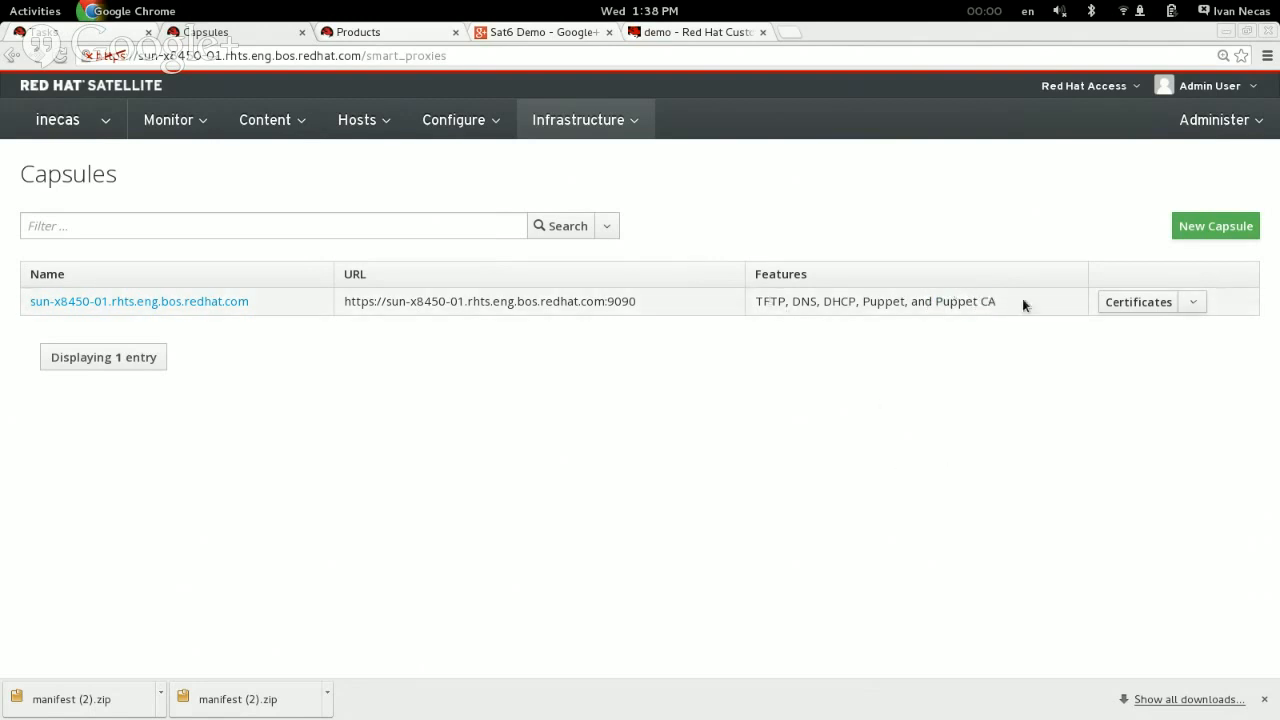
# Step: Review the capsule's whole entry and go over its TFTP, DNS, DHCP and Puppet features again
pyautogui.moveTo(1024, 301); pyautogui.dragTo(30, 293)
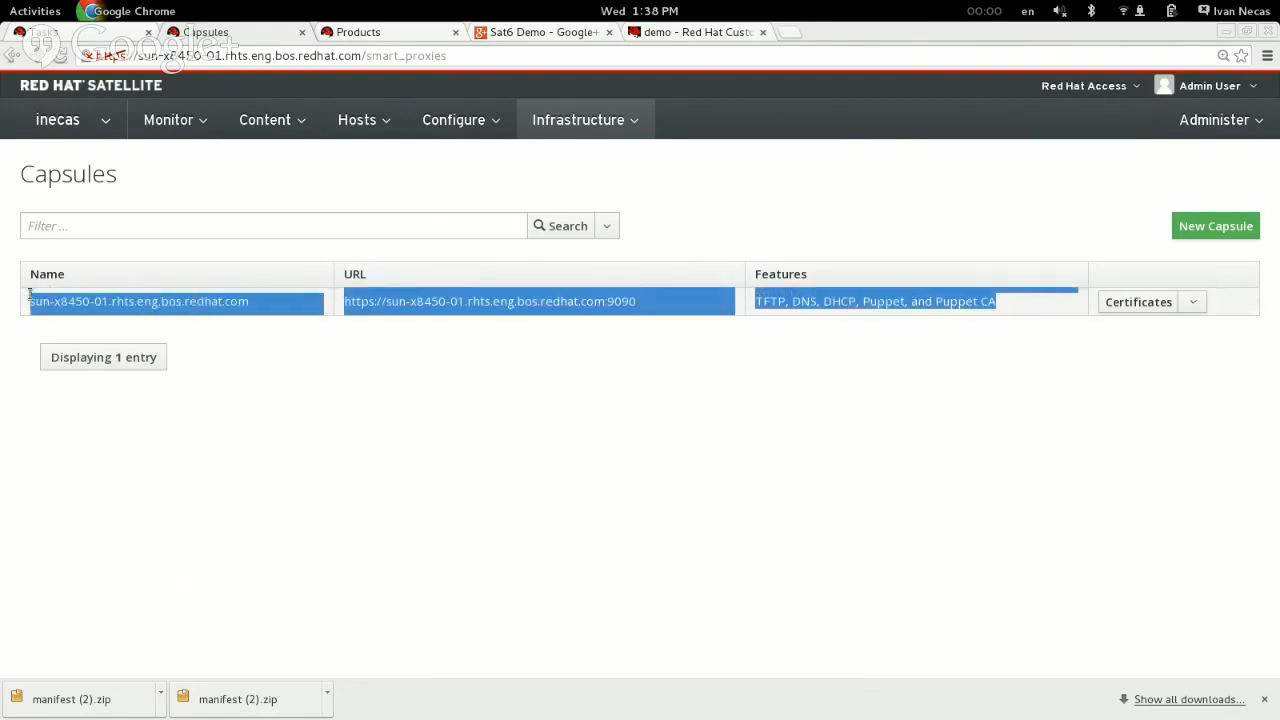
pyautogui.click(532, 344)
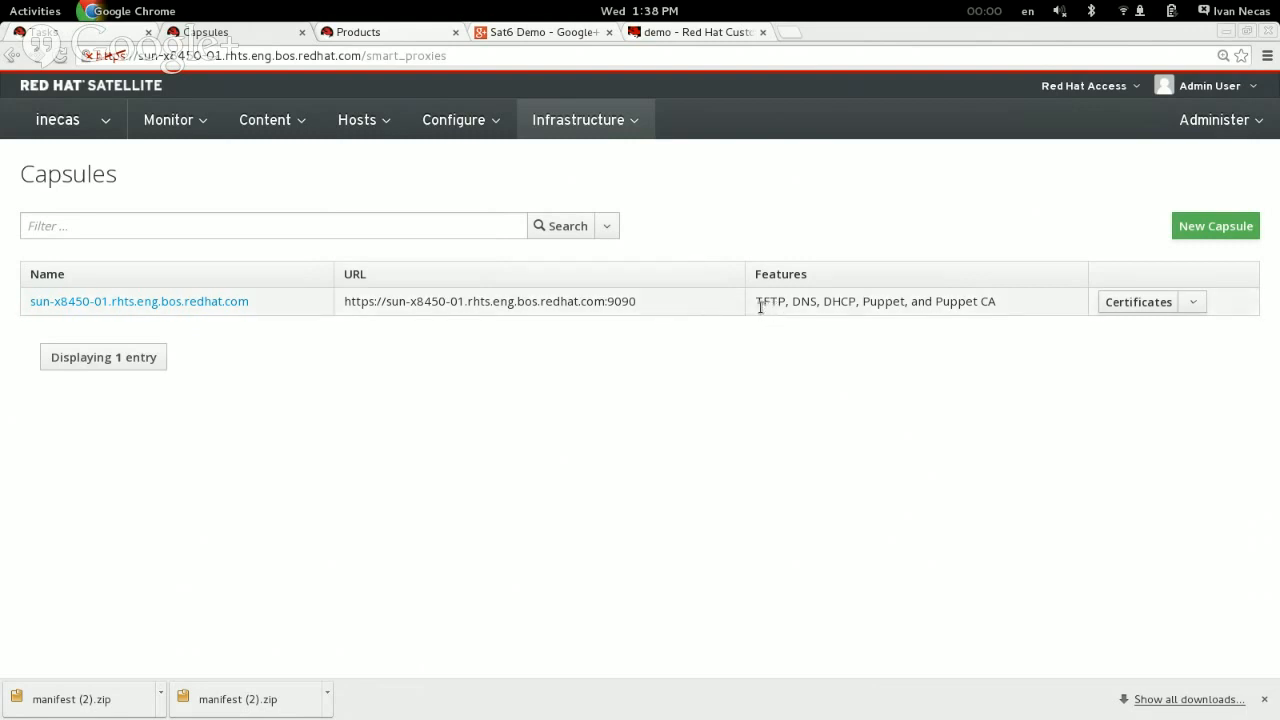
pyautogui.moveTo(757, 302); pyautogui.dragTo(856, 305)
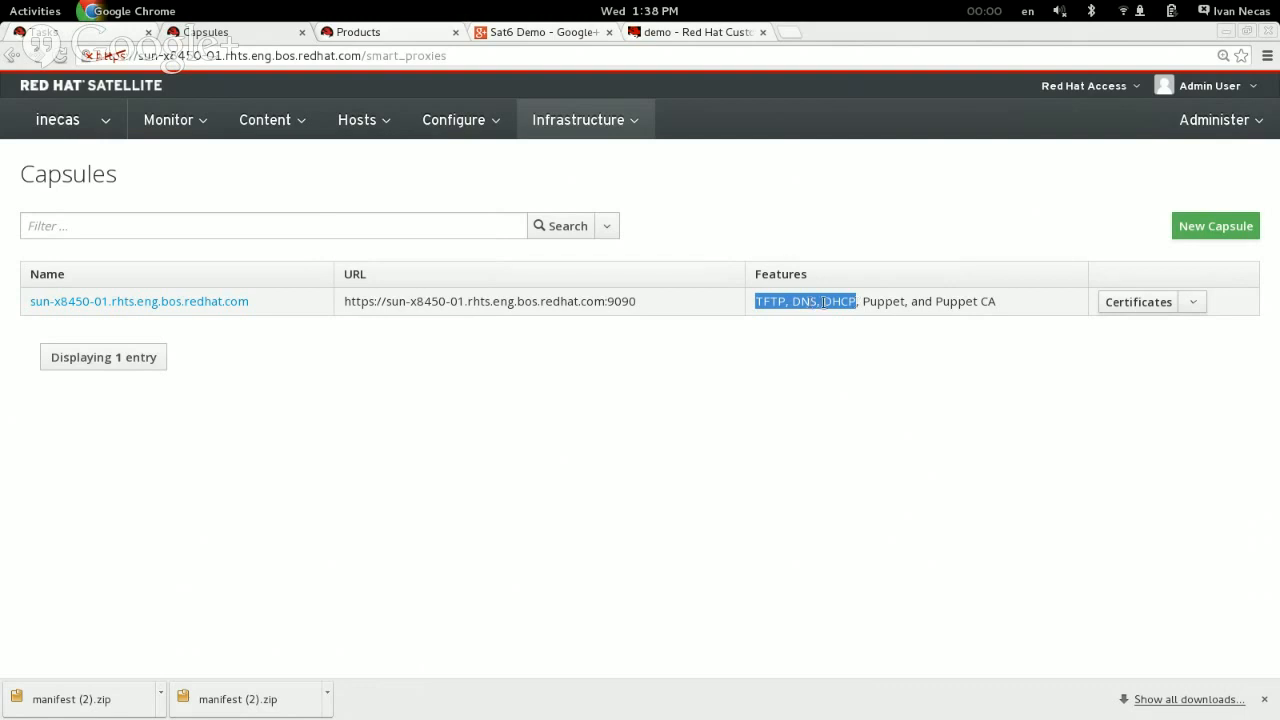
pyautogui.click(823, 302)
pyautogui.moveTo(822, 302); pyautogui.dragTo(841, 304)
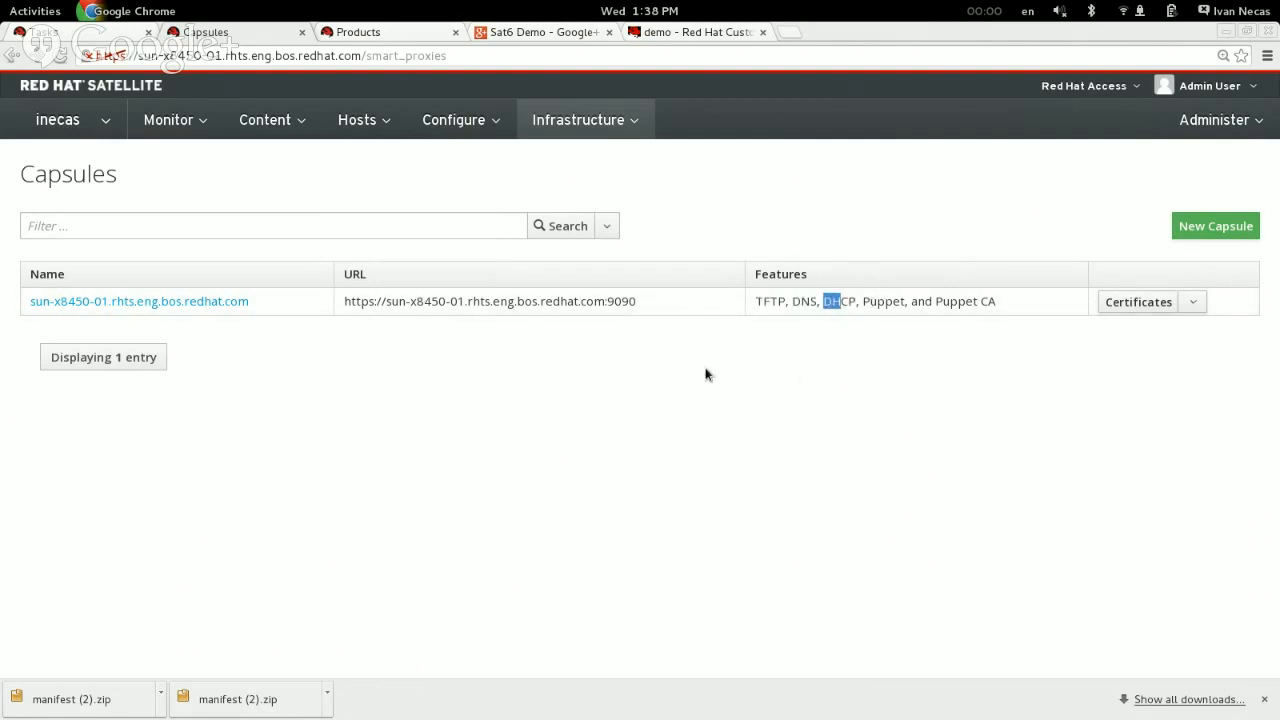
pyautogui.moveTo(863, 302); pyautogui.dragTo(887, 309)
pyautogui.click(887, 309)
# Step: Open the katellolabs.org domain, examine its DNS proxy assignment, and cancel without saving
pyautogui.click(589, 118)
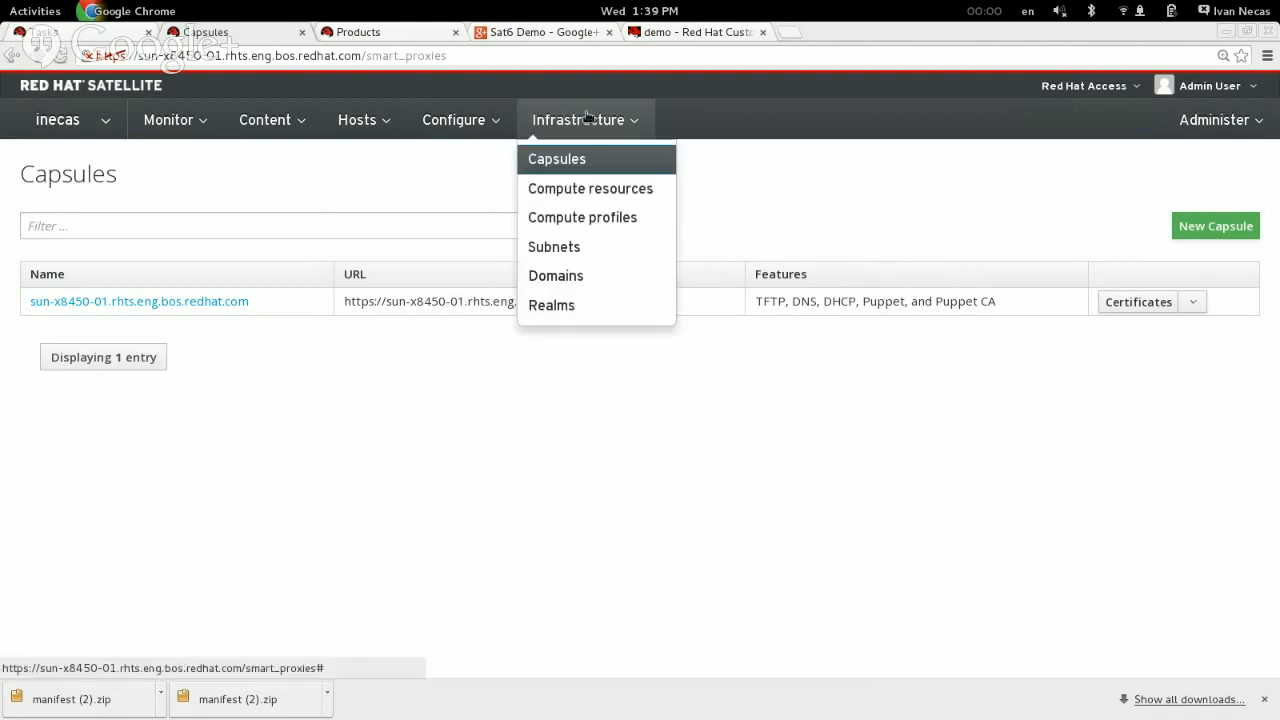
pyautogui.click(563, 281)
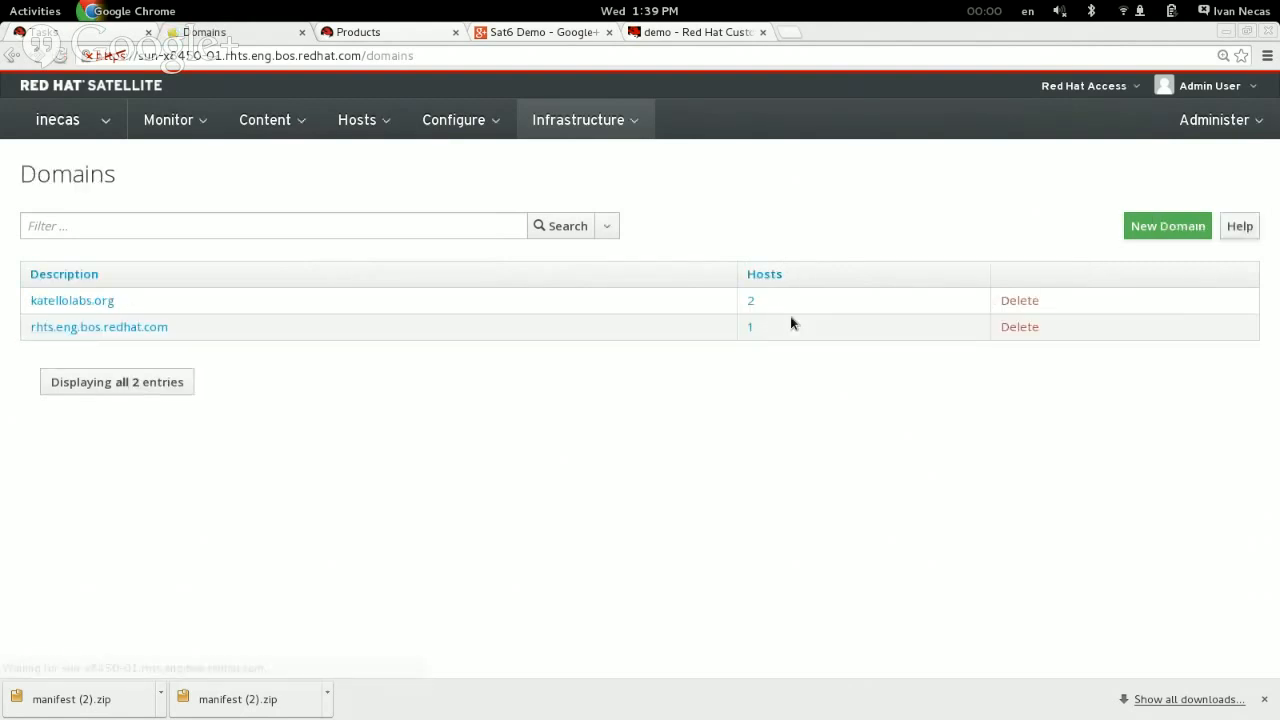
pyautogui.click(86, 301)
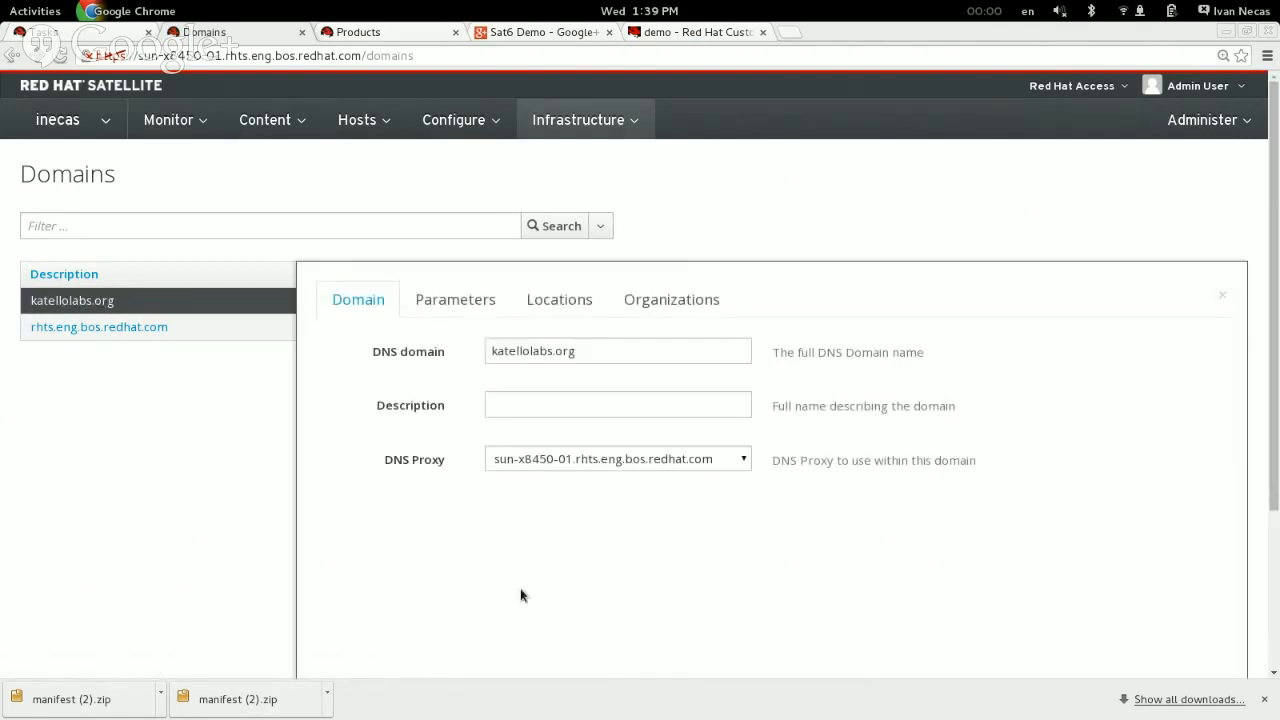
pyautogui.click(626, 400)
pyautogui.scroll(-3, 643, 465)
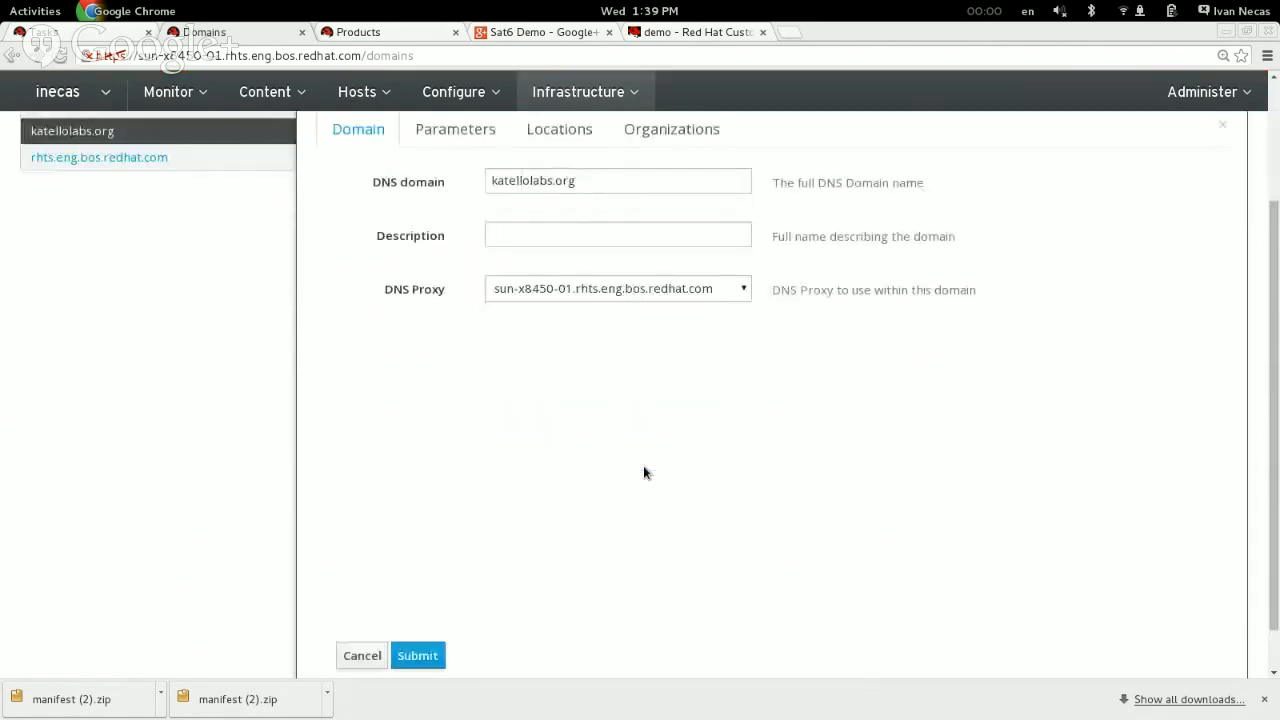
pyautogui.click(358, 655)
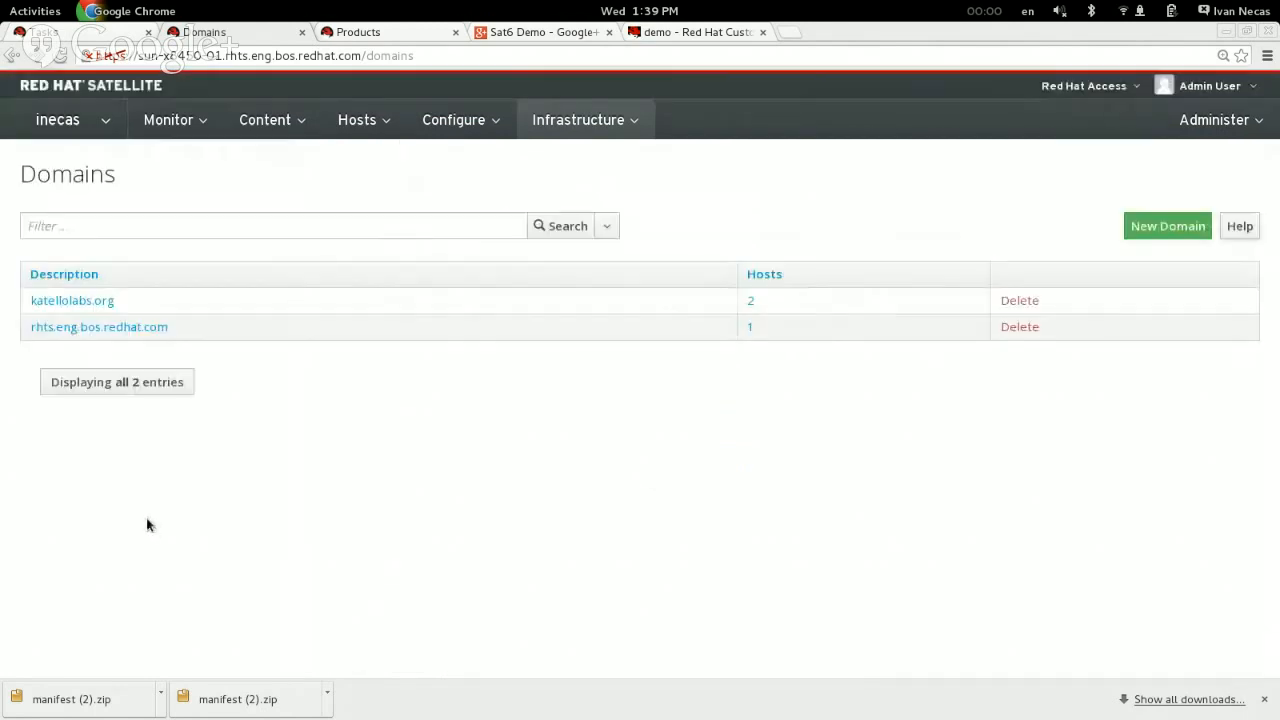
# Step: Open the libvirt subnet and examine its network settings, domain assignment and DHCP, TFTP and DNS proxies
pyautogui.click(578, 120)
pyautogui.click(553, 250)
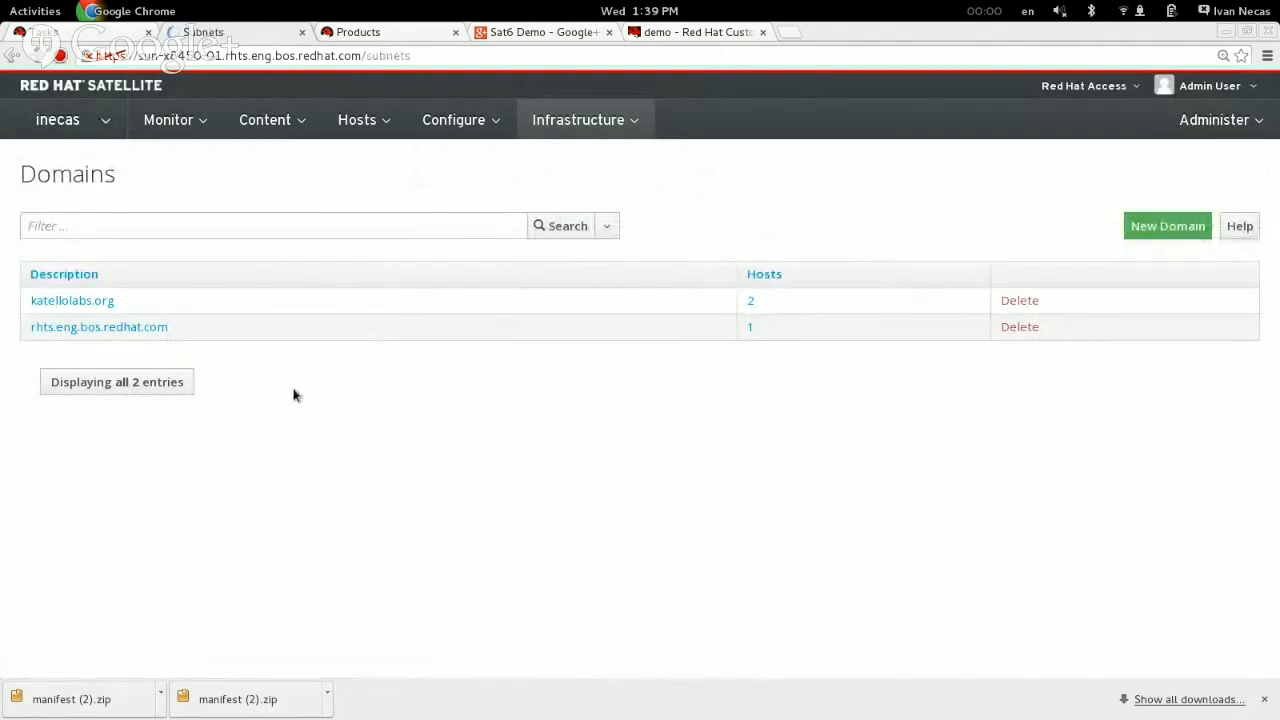
pyautogui.click(40, 300)
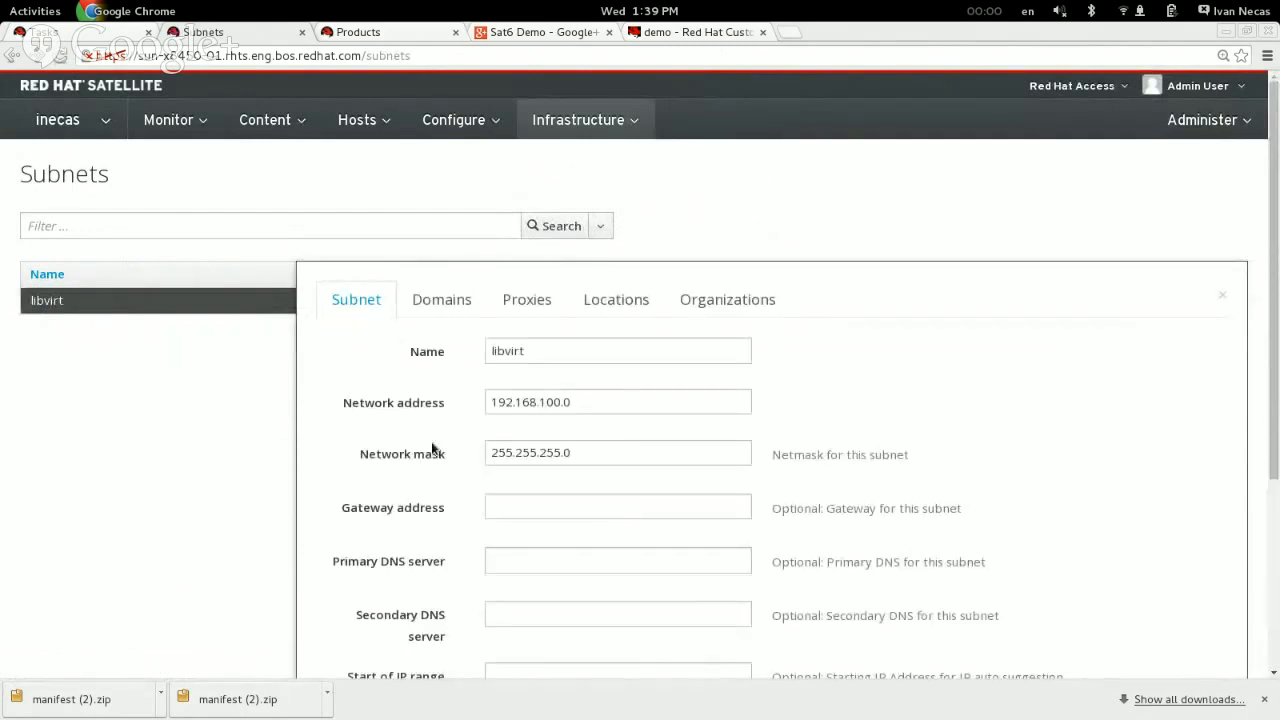
pyautogui.scroll(-3, 432, 449)
pyautogui.scroll(3, 432, 449)
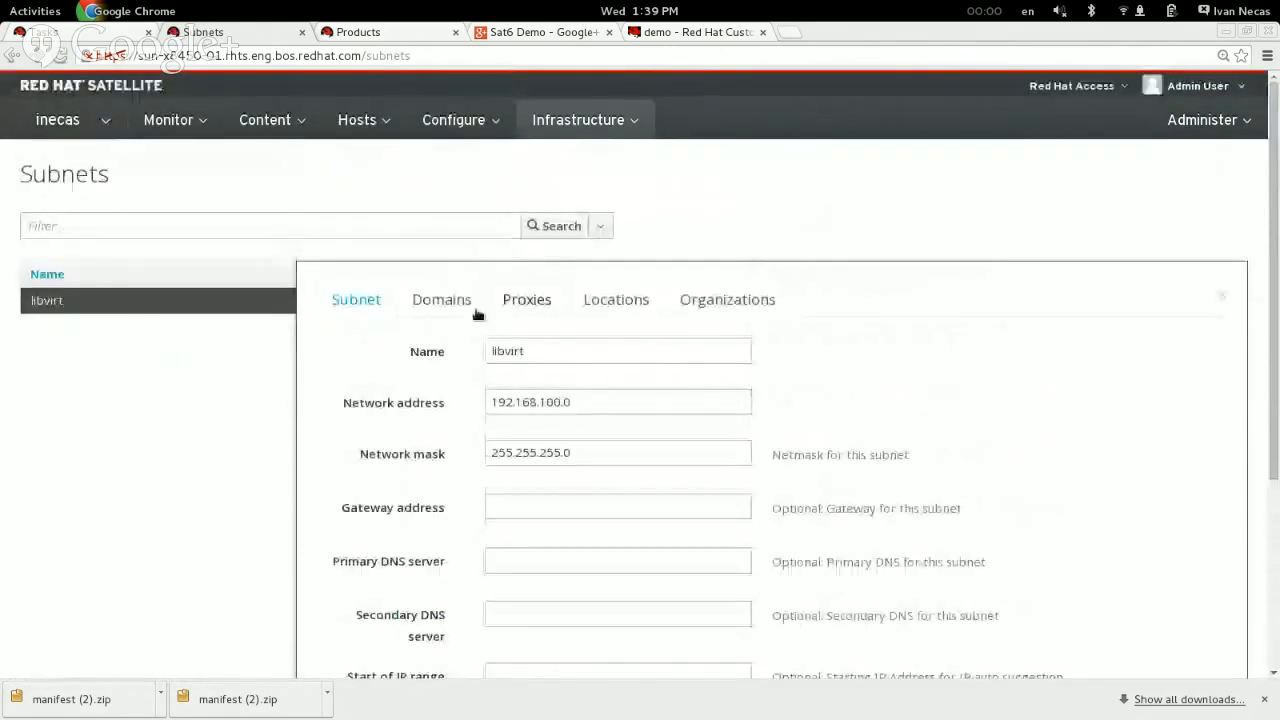
pyautogui.click(441, 300)
pyautogui.click(490, 371)
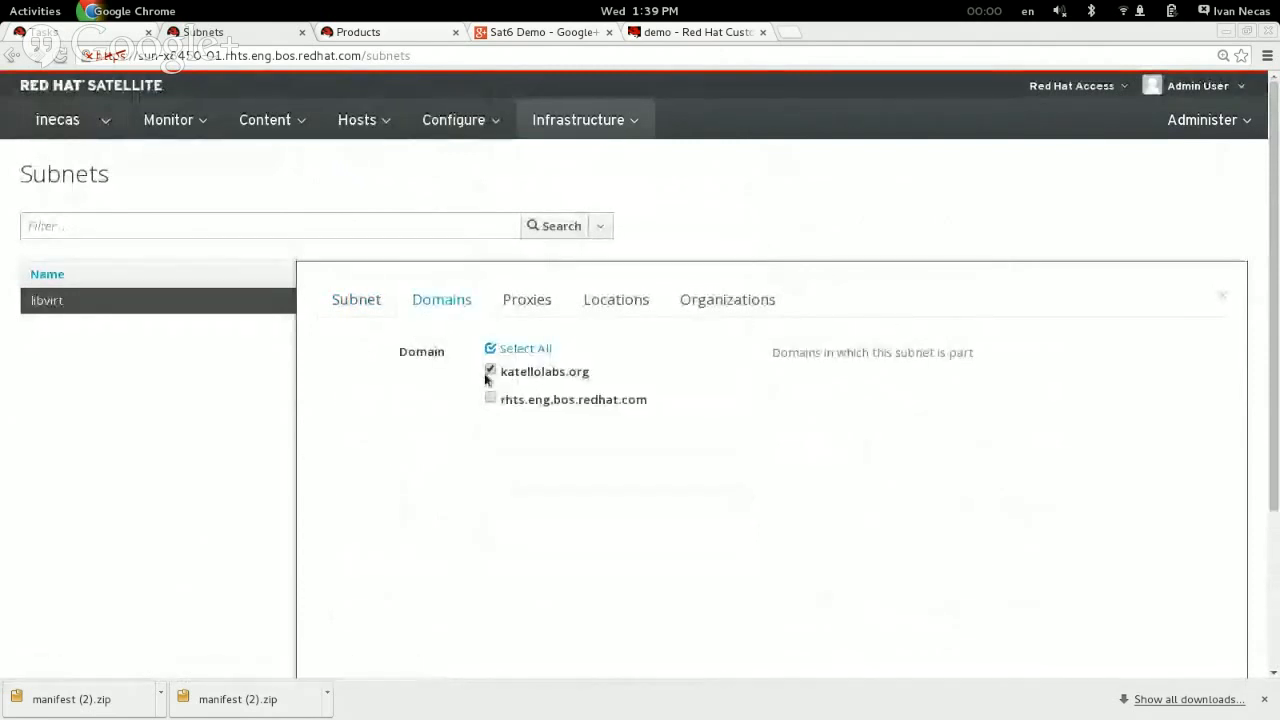
pyautogui.click(528, 302)
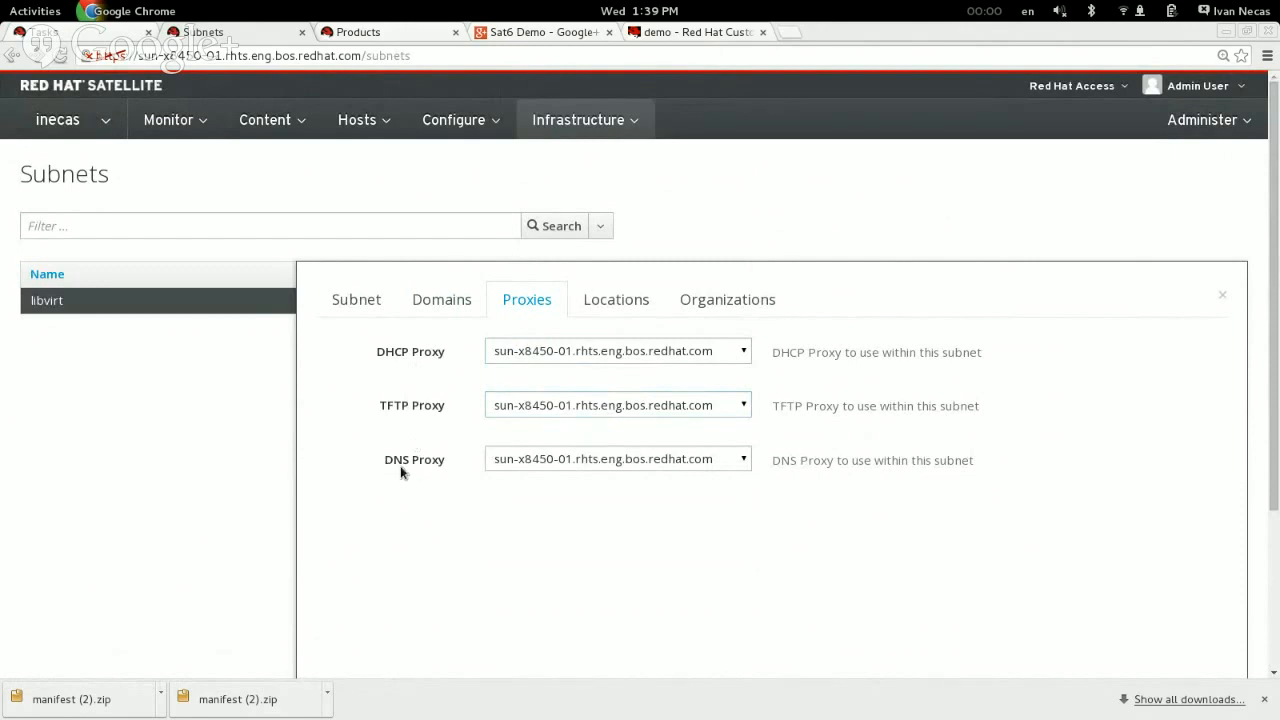
# Step: Review the libvirt subnet's address and IP range settings alongside its proxies, and cancel without saving
pyautogui.click(352, 298)
pyautogui.scroll(-3, 363, 383)
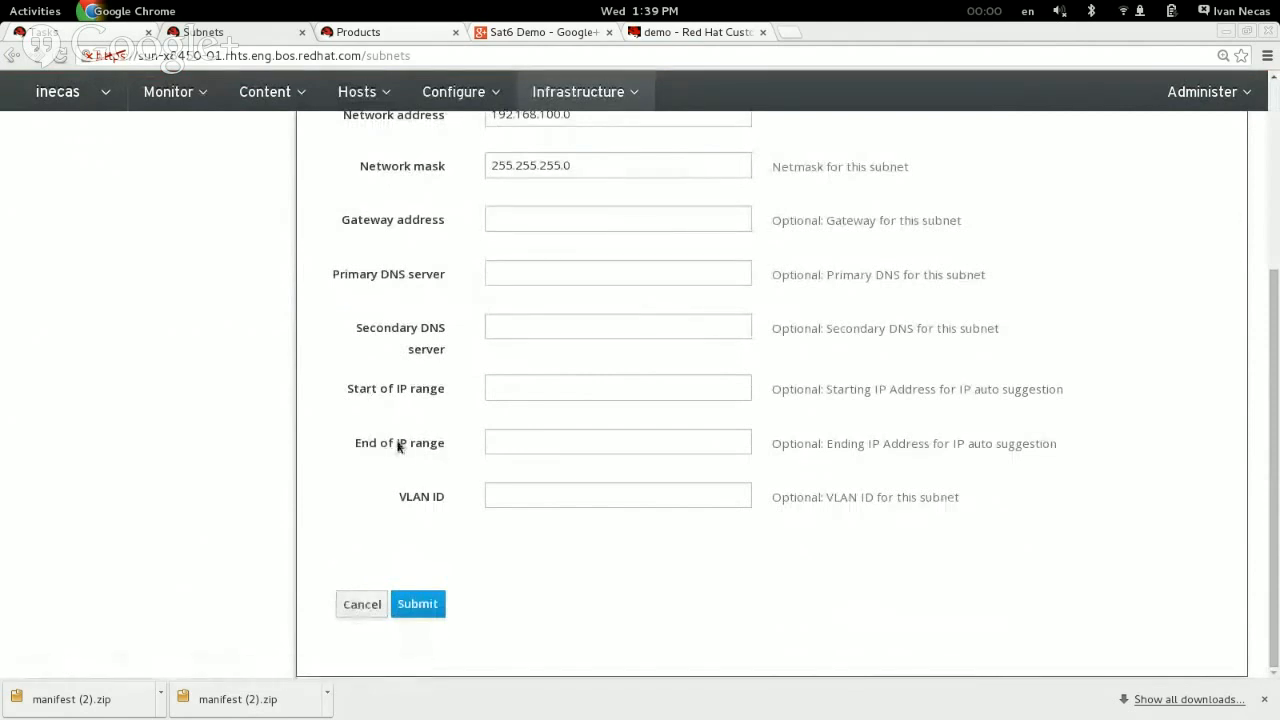
pyautogui.scroll(3, 398, 445)
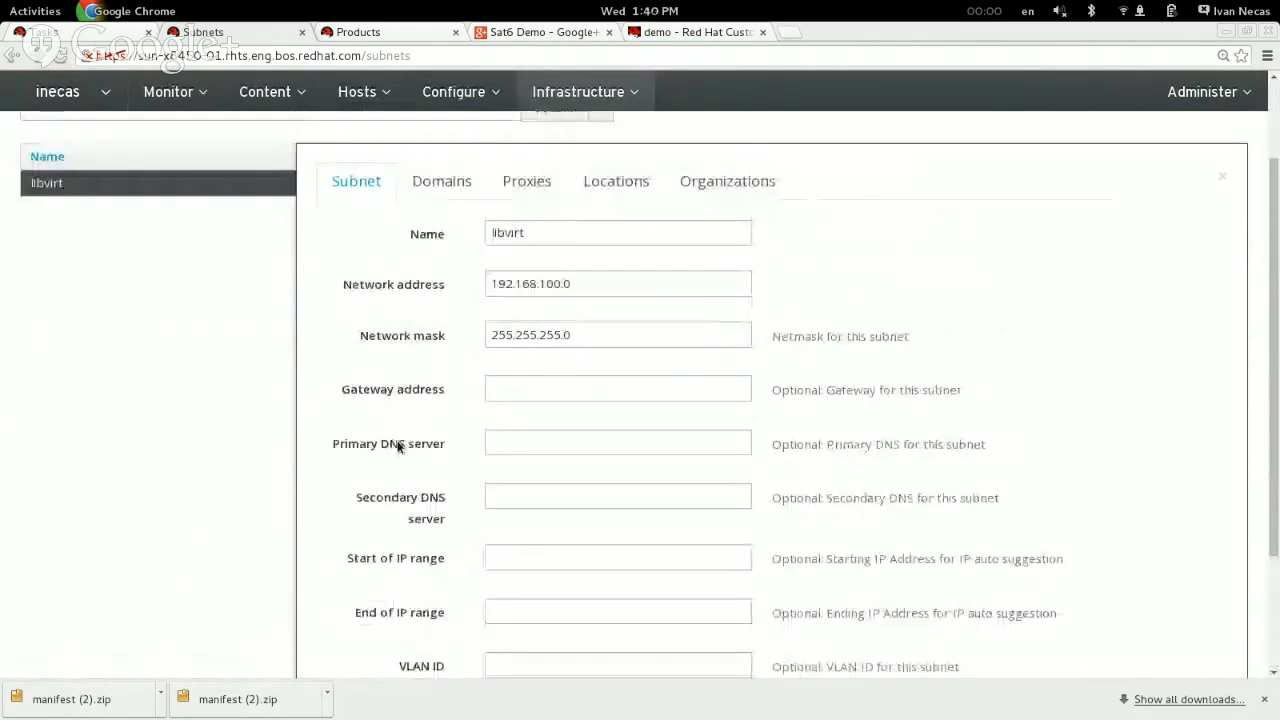
pyautogui.click(495, 190)
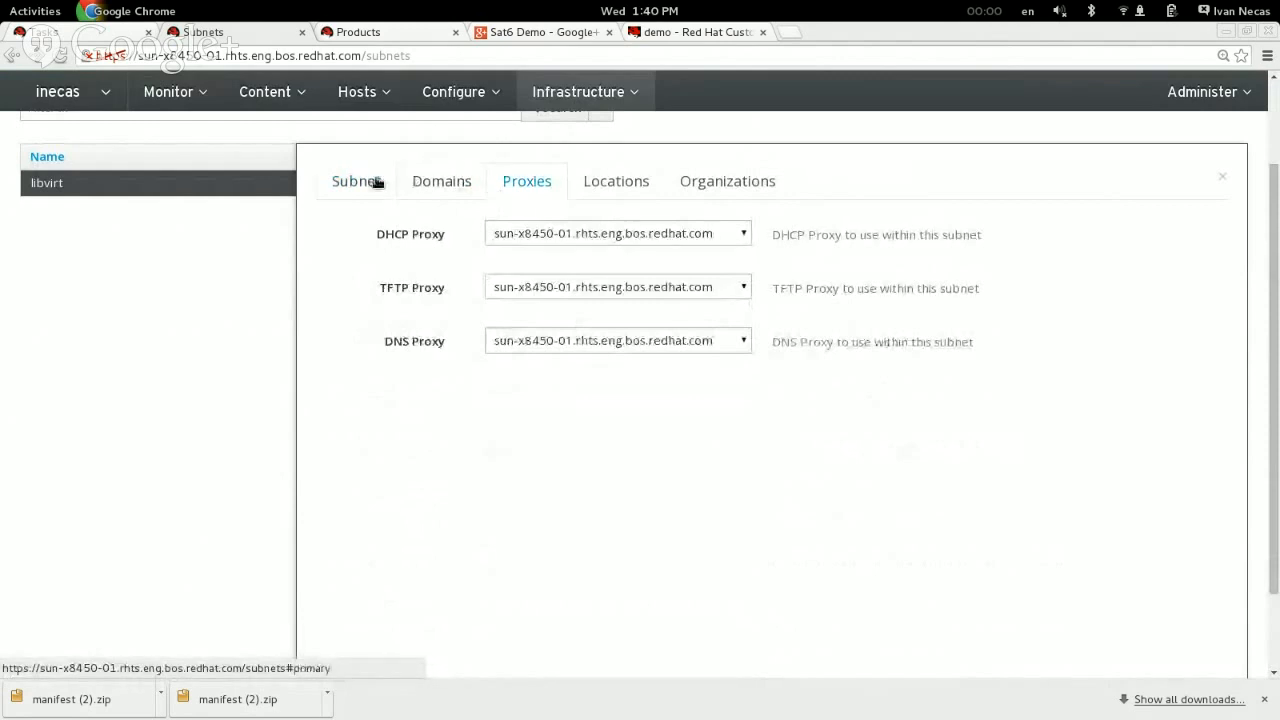
pyautogui.click(365, 184)
pyautogui.click(527, 186)
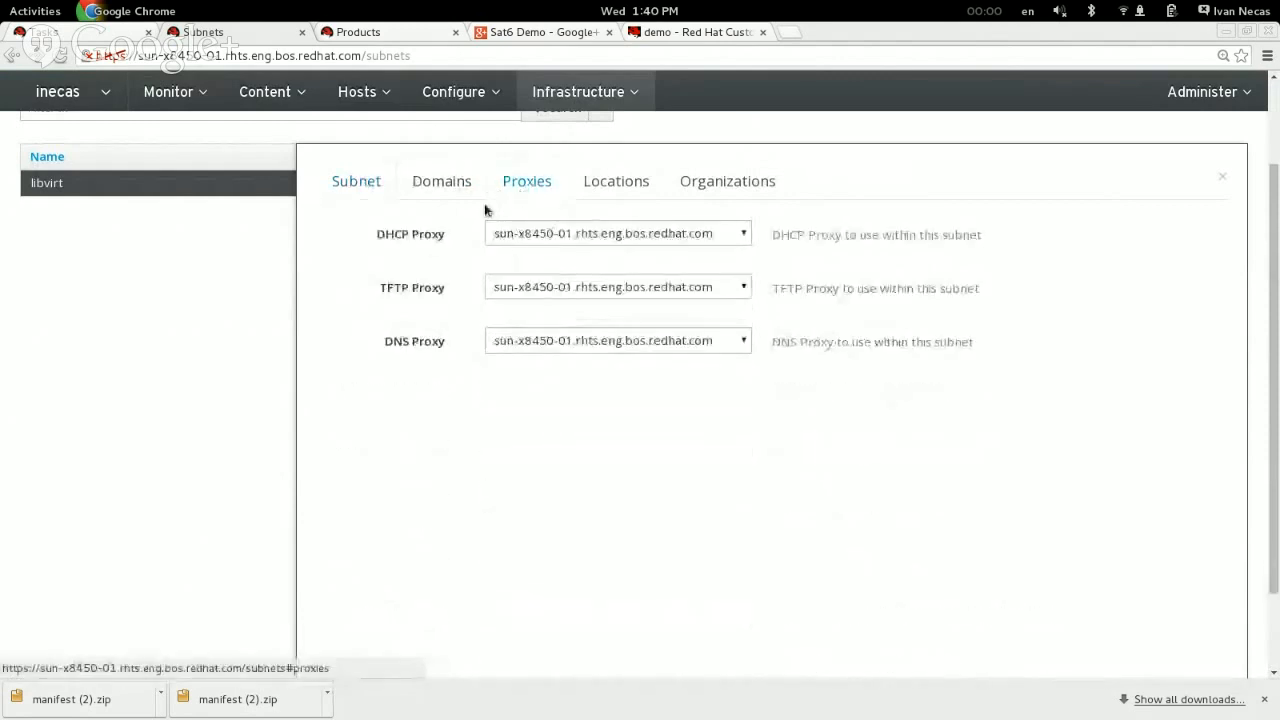
pyautogui.click(366, 184)
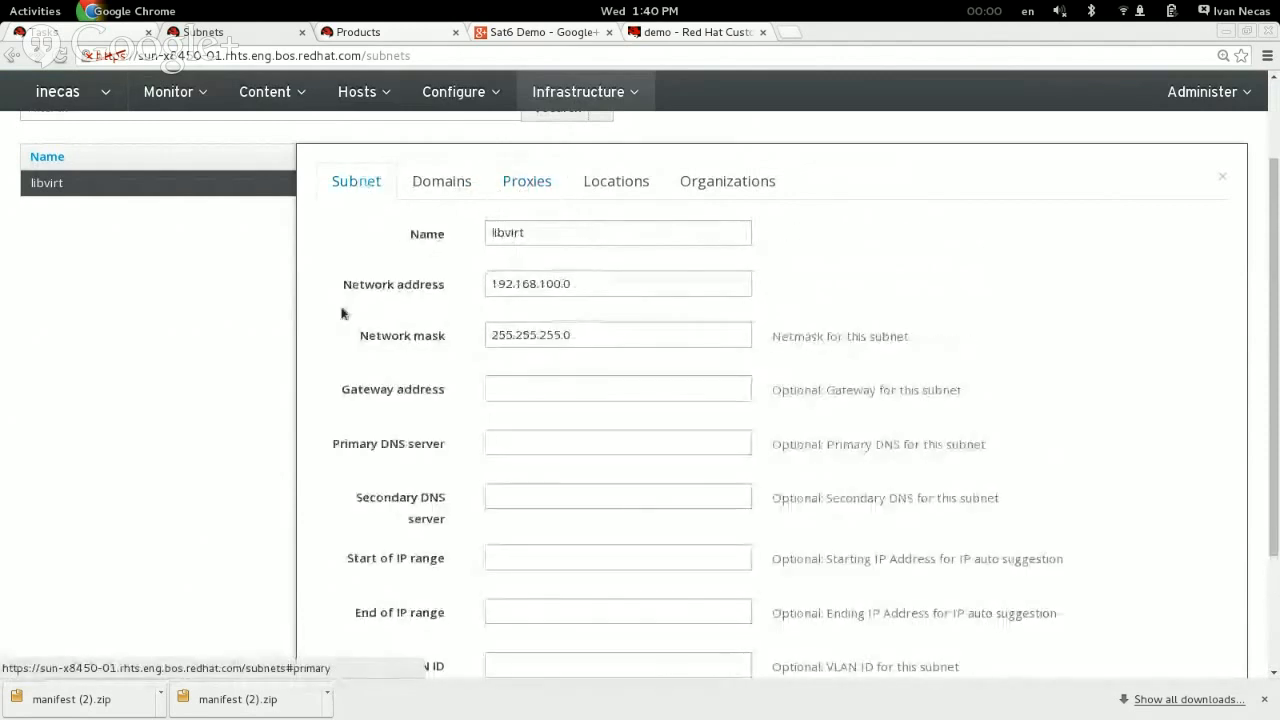
pyautogui.scroll(-3, 341, 453)
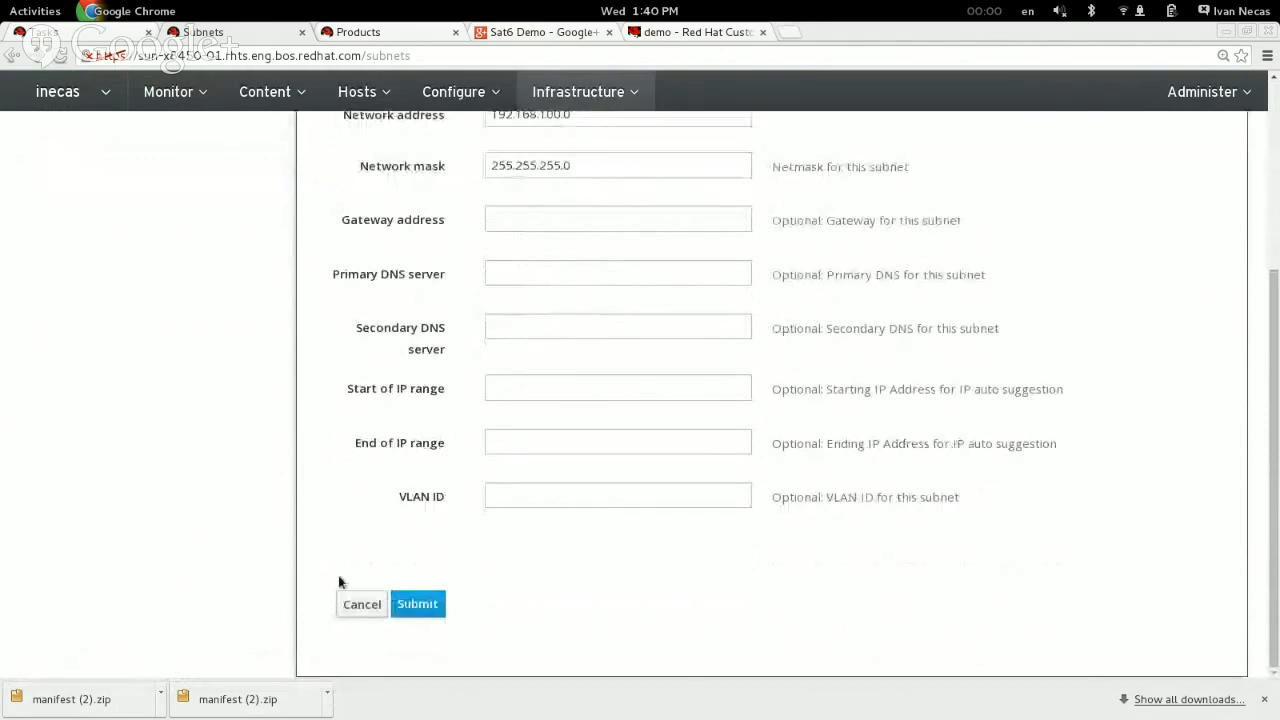
pyautogui.click(352, 604)
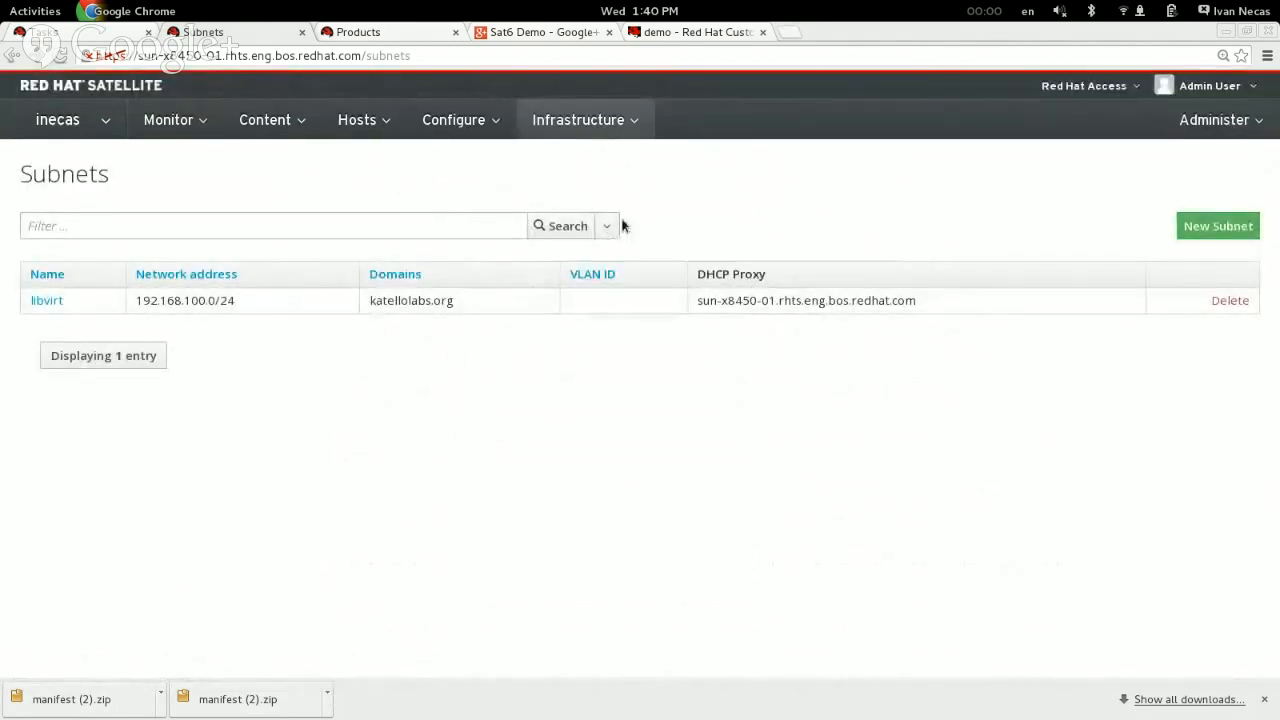
# Step: Start a new host group and name it rhel7_core
pyautogui.moveTo(592, 134)
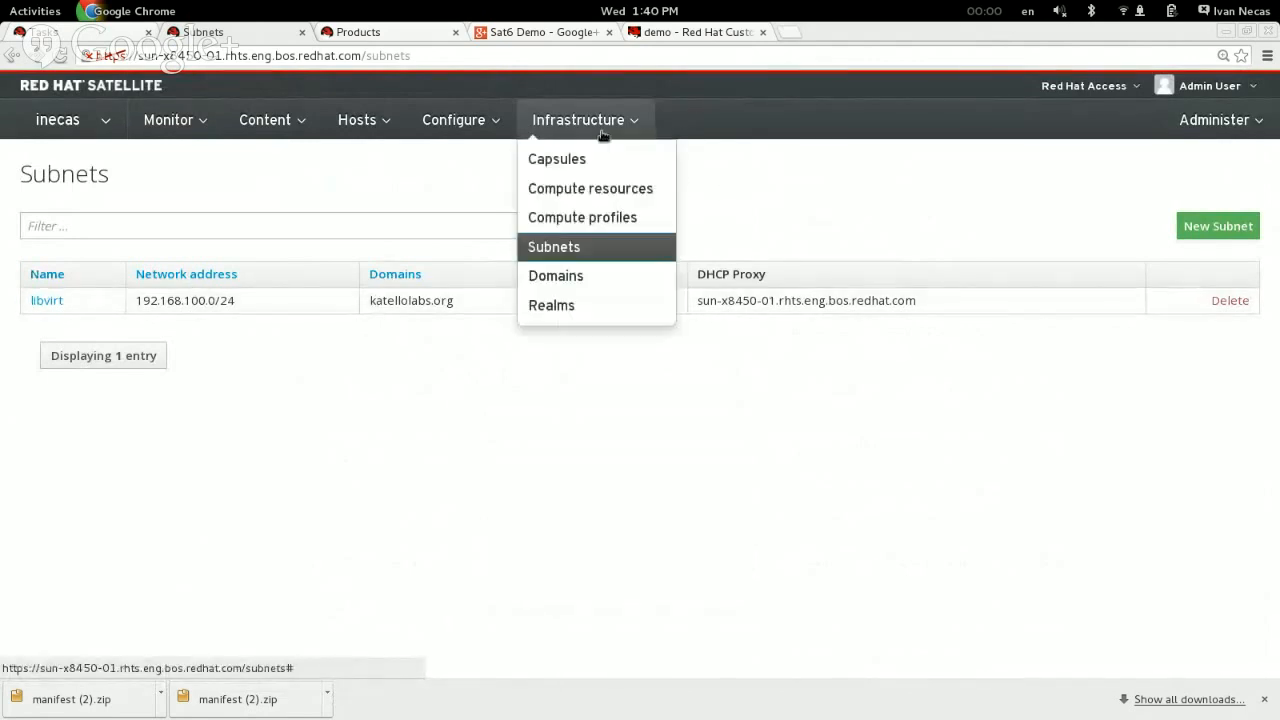
pyautogui.moveTo(473, 141)
pyautogui.click(457, 162)
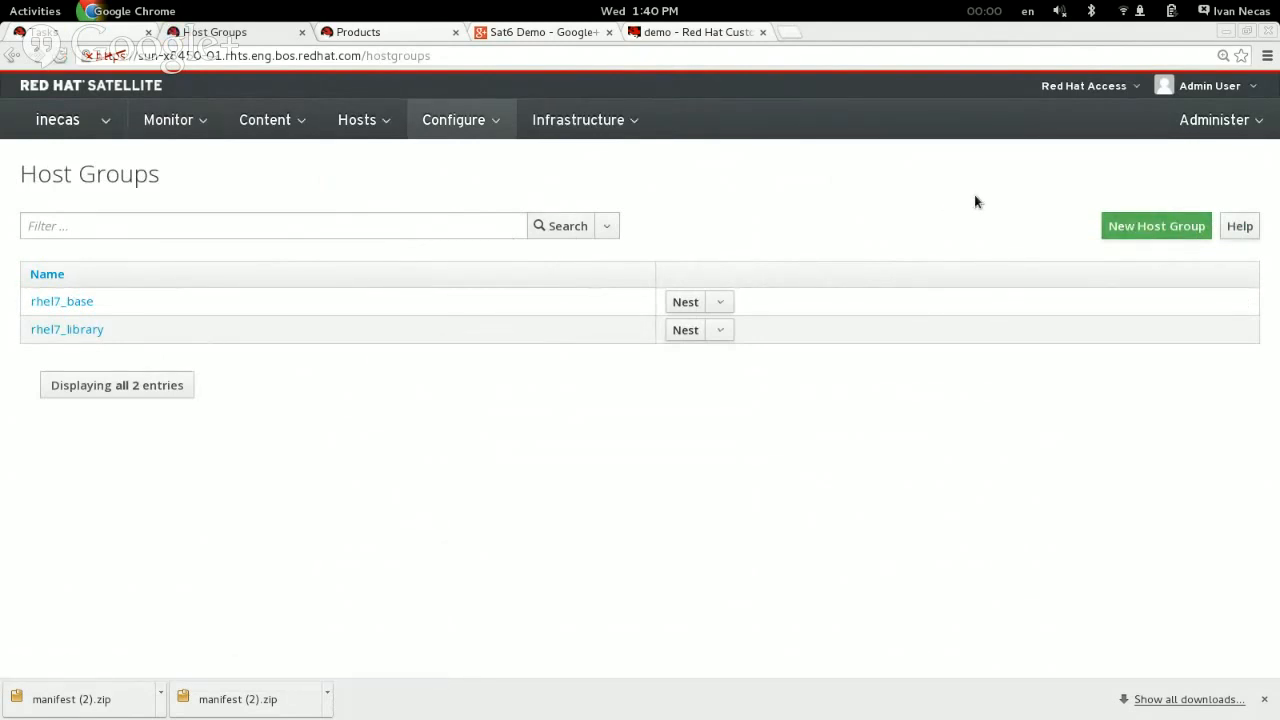
pyautogui.click(1135, 226)
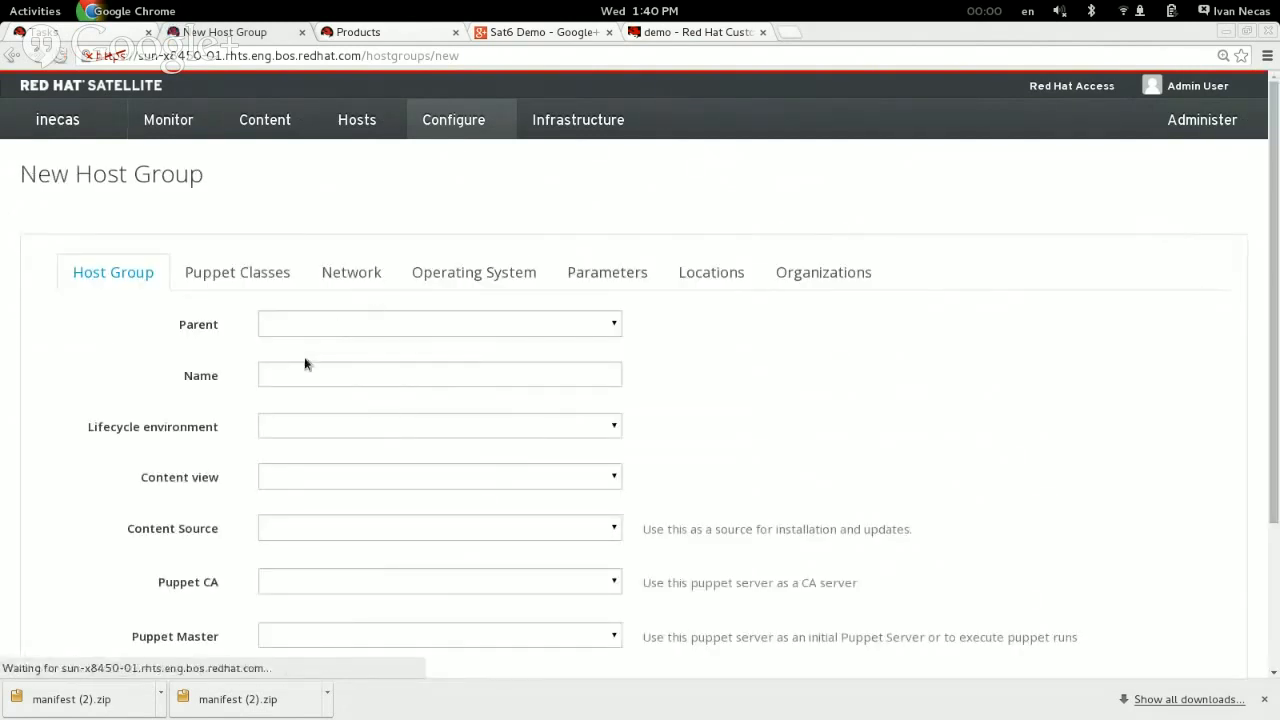
pyautogui.click(301, 374)
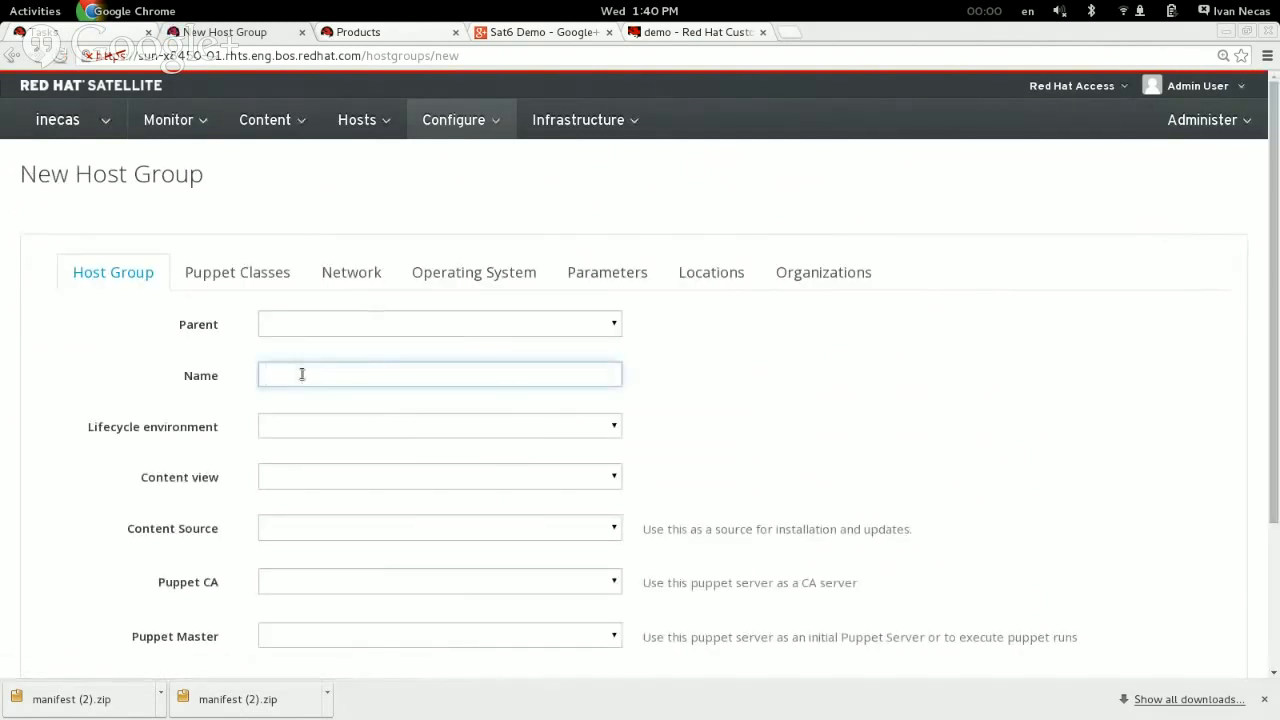
pyautogui.write('rhel7-')
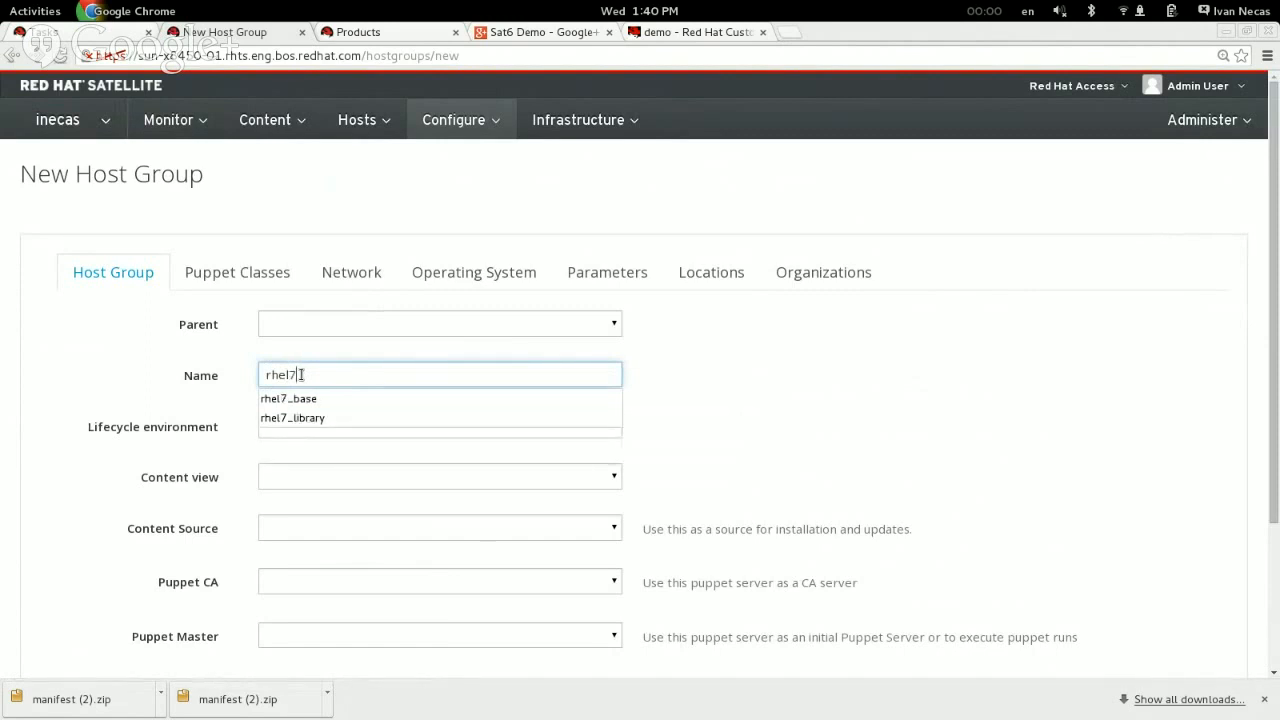
pyautogui.press('BackSpace')
pyautogui.write('_os')
pyautogui.press('BackSpace')
pyautogui.press('BackSpace')
pyautogui.write('core')
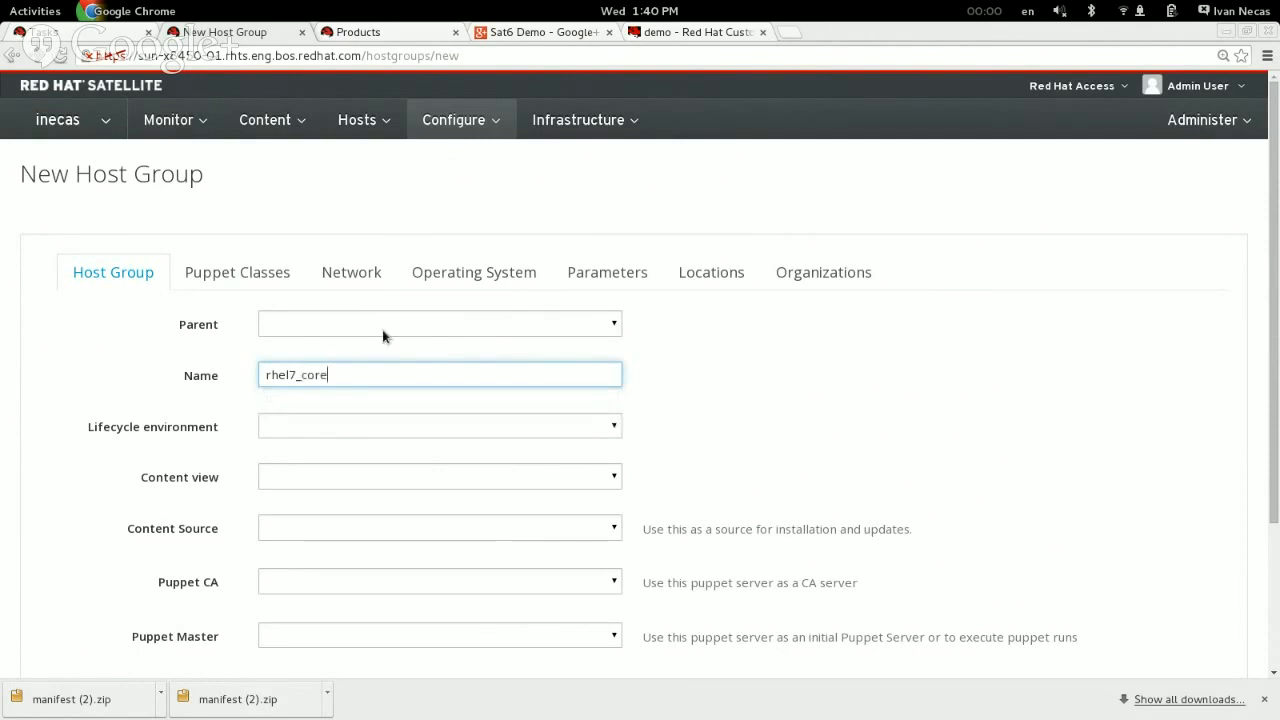
pyautogui.click(110, 420)
# Step: Set the host group's lifecycle environment to Library and its content view to rhel7_core
pyautogui.scroll(-1, 73, 380)
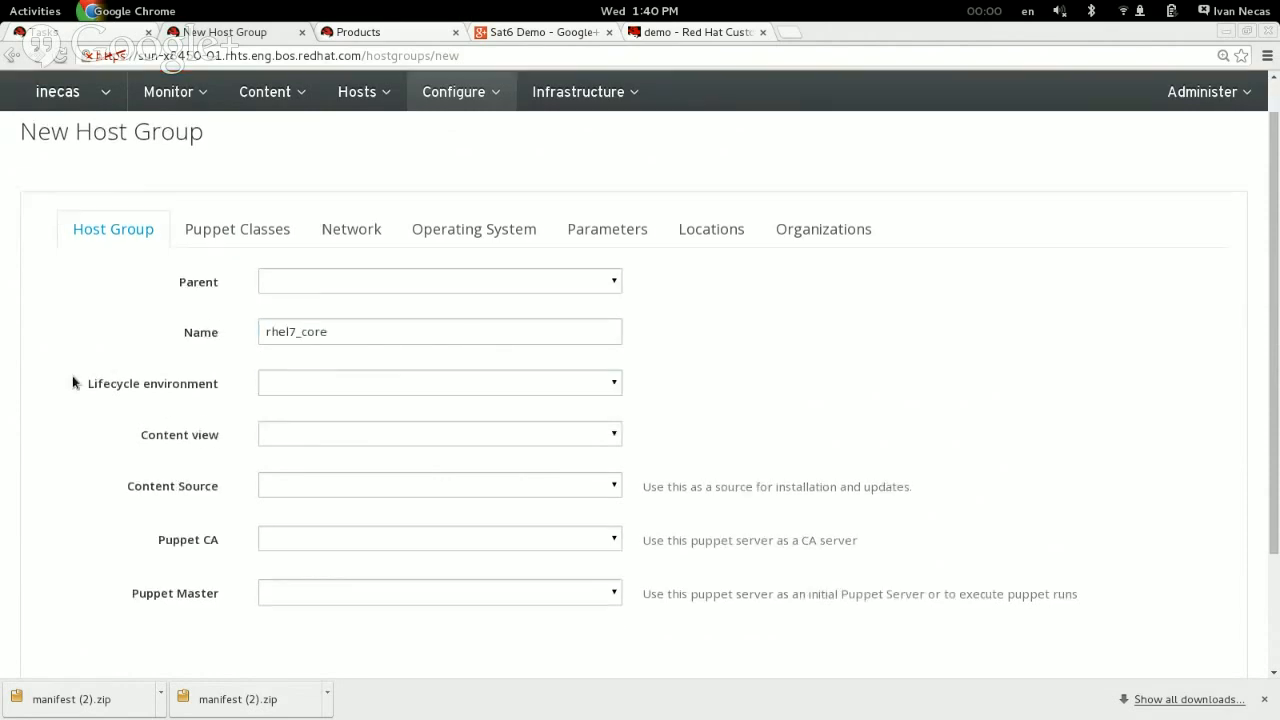
pyautogui.scroll(-2, 72, 383)
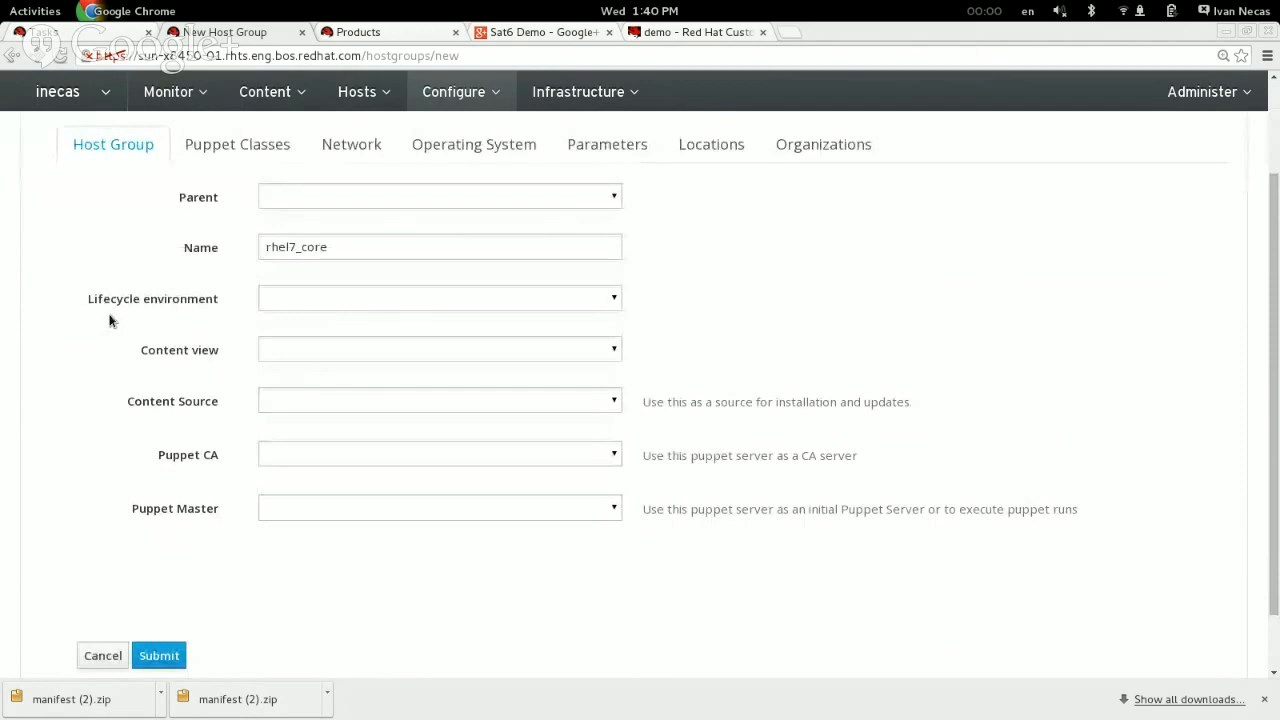
pyautogui.click(300, 300)
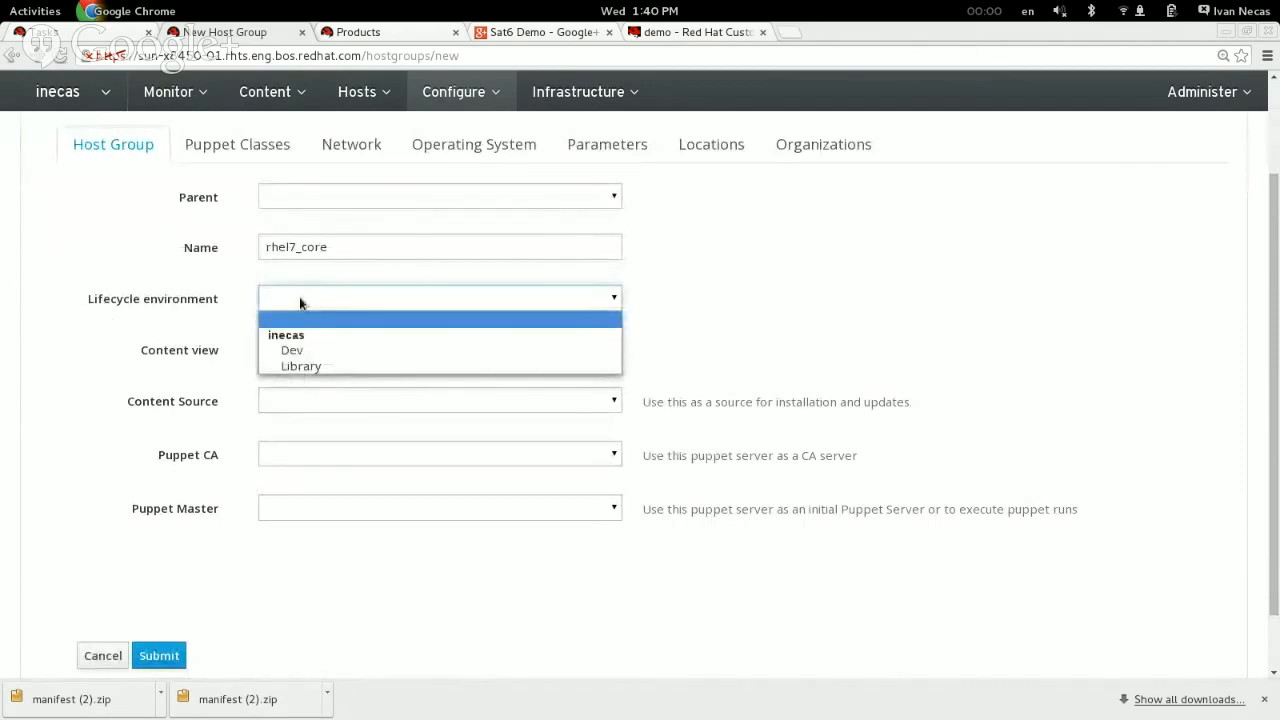
pyautogui.click(319, 367)
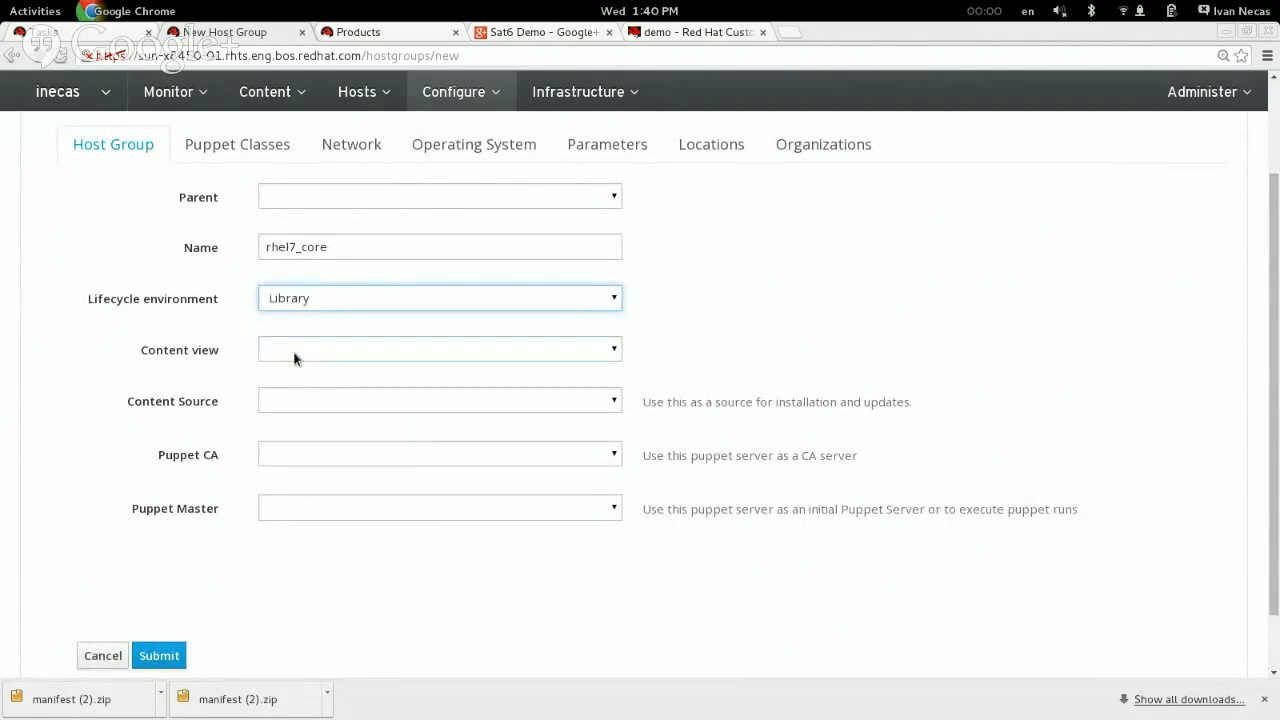
pyautogui.click(299, 352)
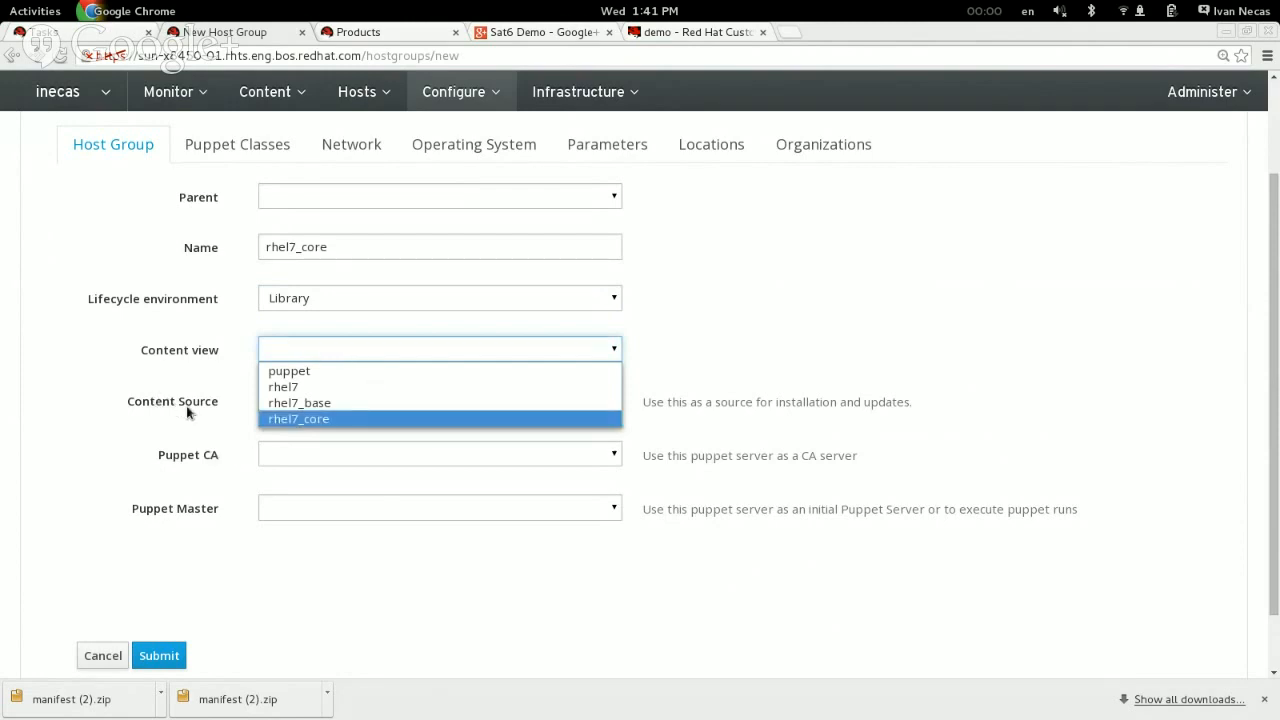
pyautogui.press('Up')
pyautogui.click(113, 377)
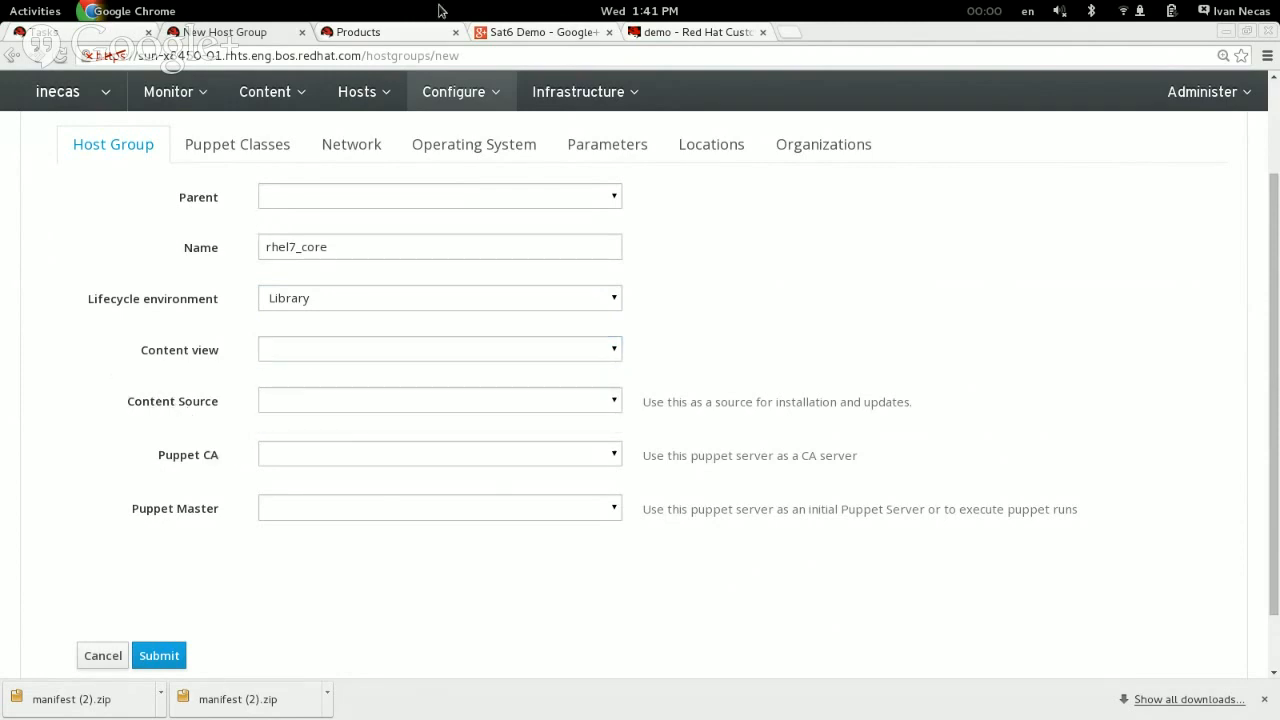
pyautogui.click(276, 355)
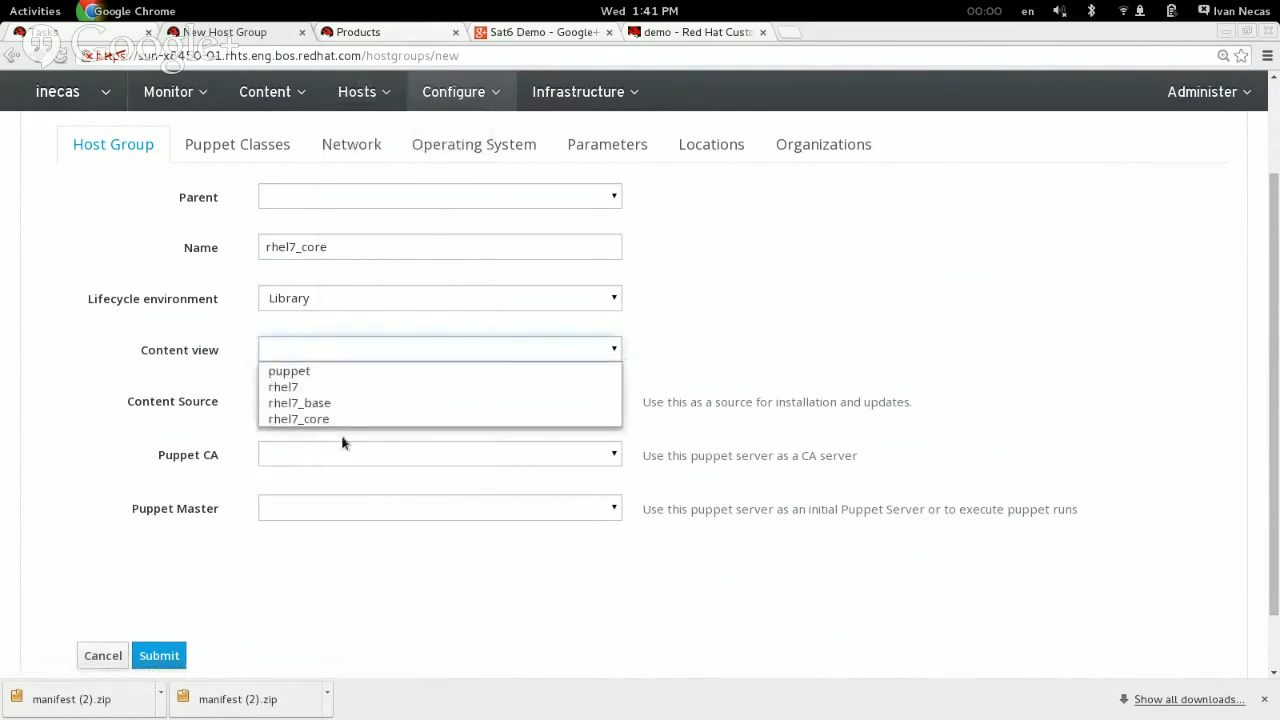
pyautogui.click(324, 419)
# Step: Look up the rhel7_core content view in the host group's organization, check its versions, and return to the new host group form
pyautogui.click(393, 36)
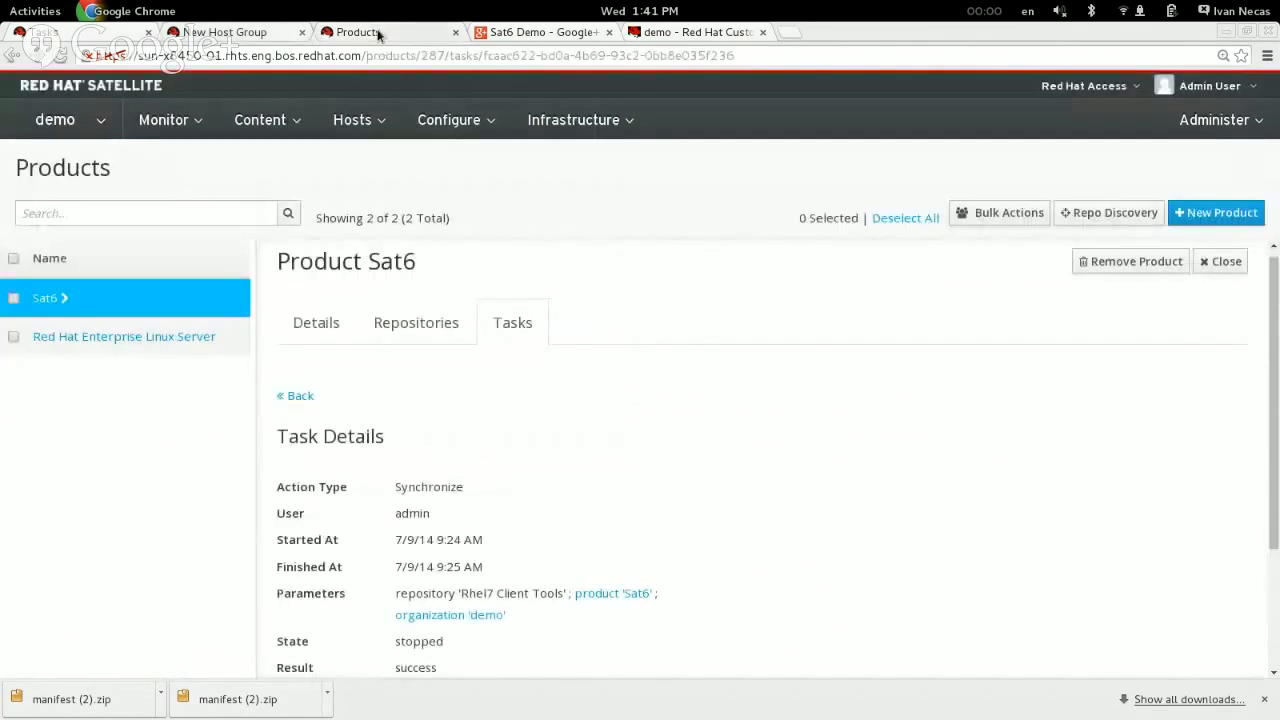
pyautogui.moveTo(345, 128)
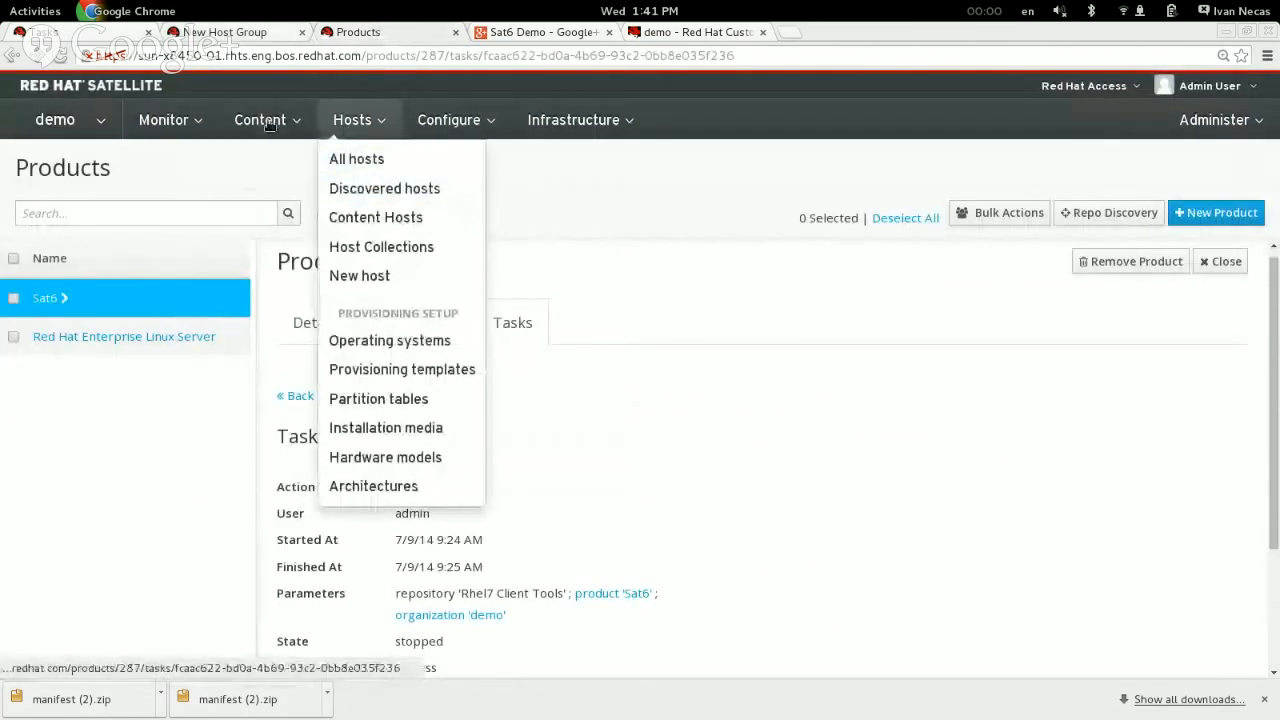
pyautogui.moveTo(270, 125)
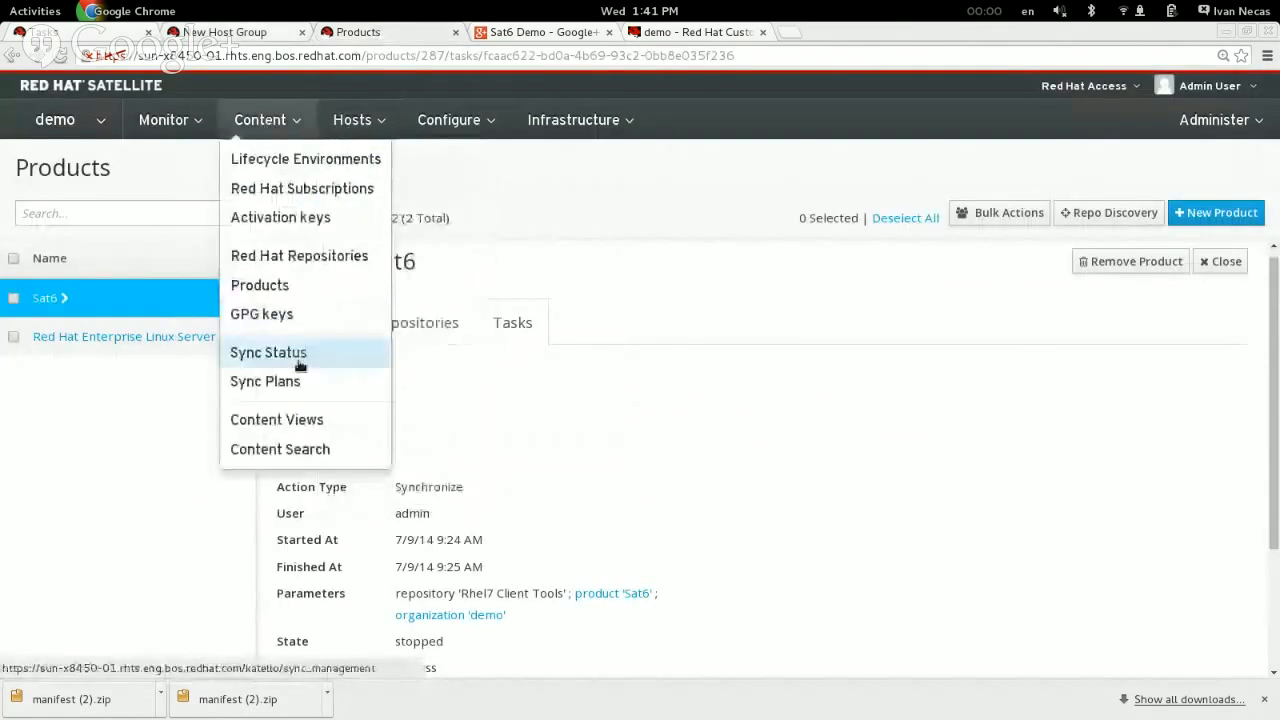
pyautogui.click(292, 428)
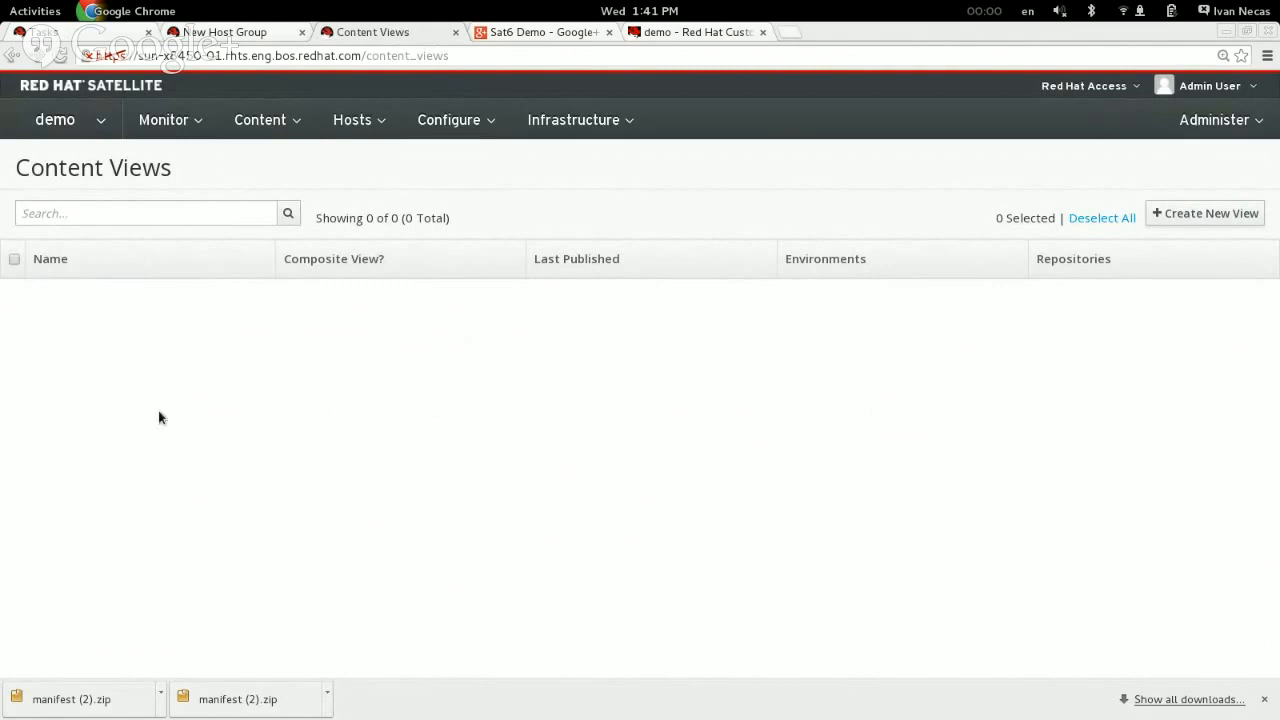
pyautogui.click(89, 119)
pyautogui.moveTo(99, 196)
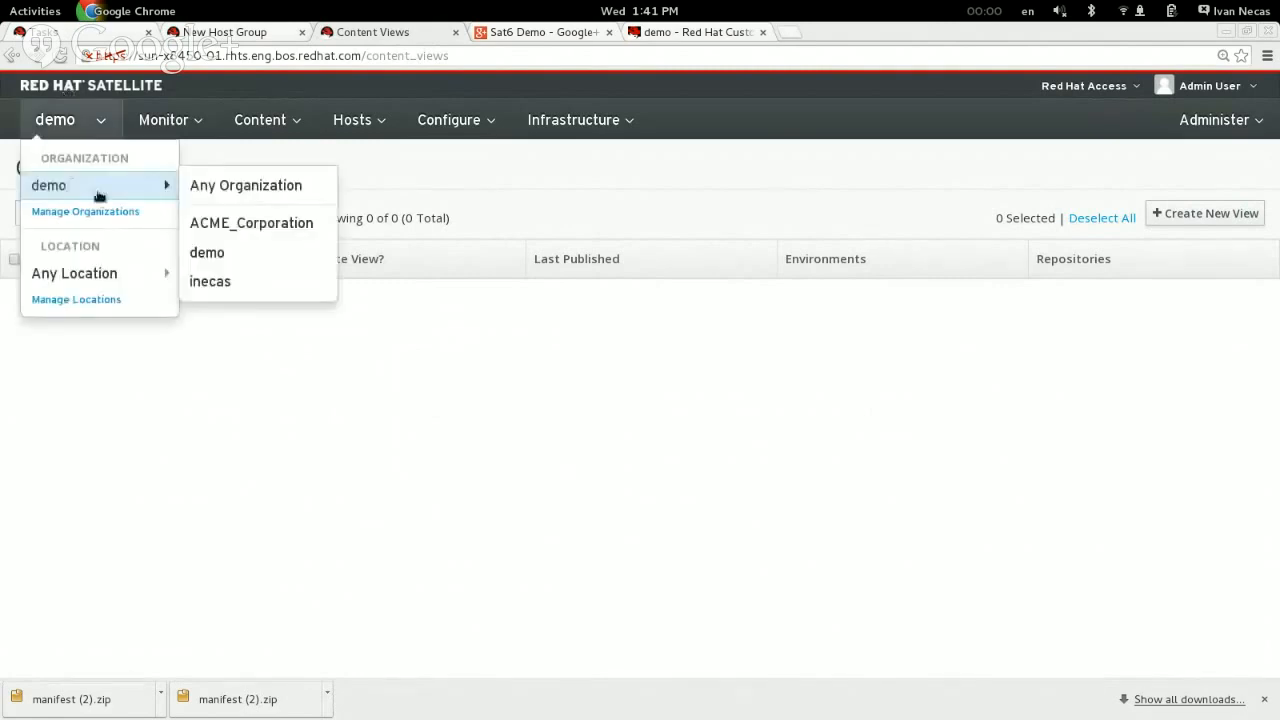
pyautogui.click(217, 284)
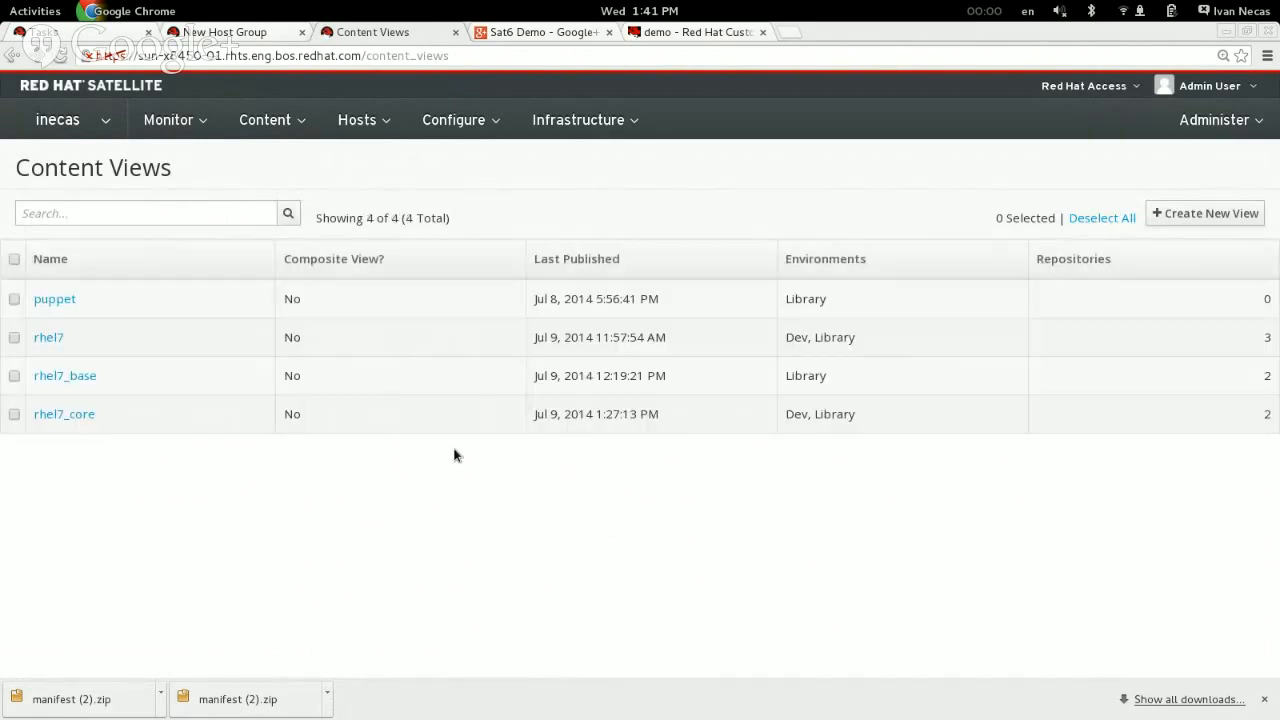
pyautogui.click(66, 418)
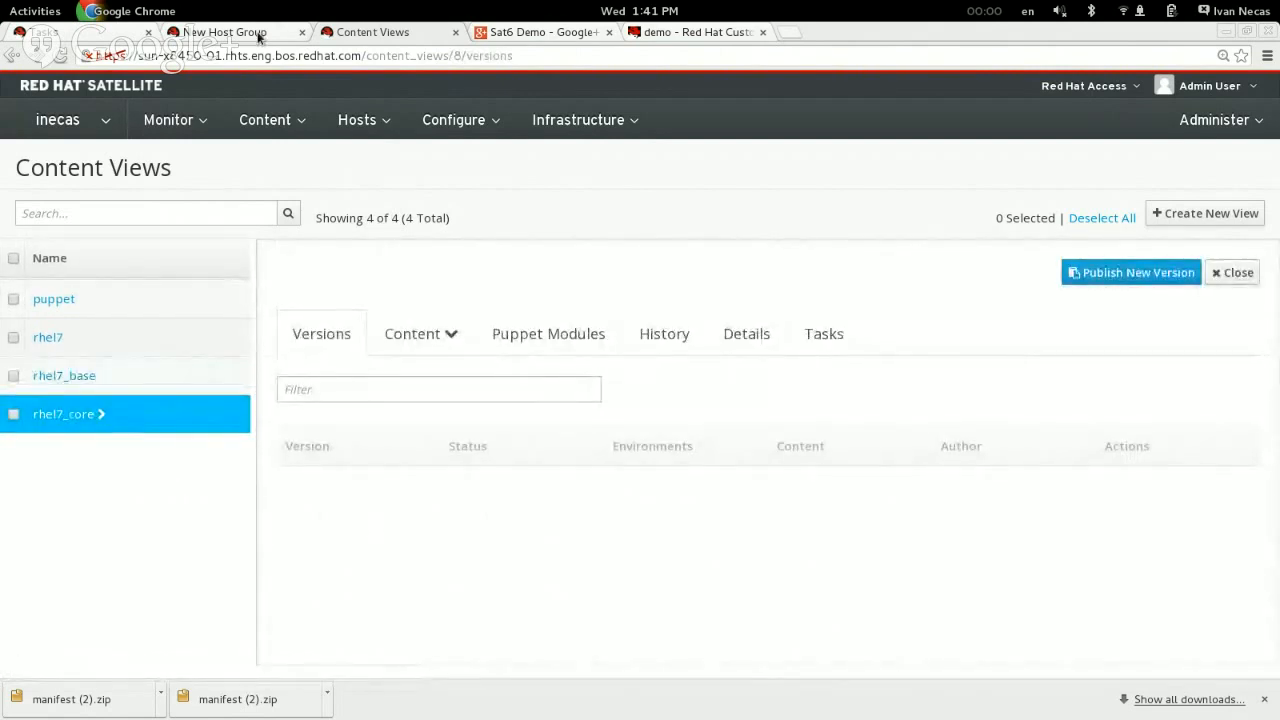
pyautogui.click(254, 35)
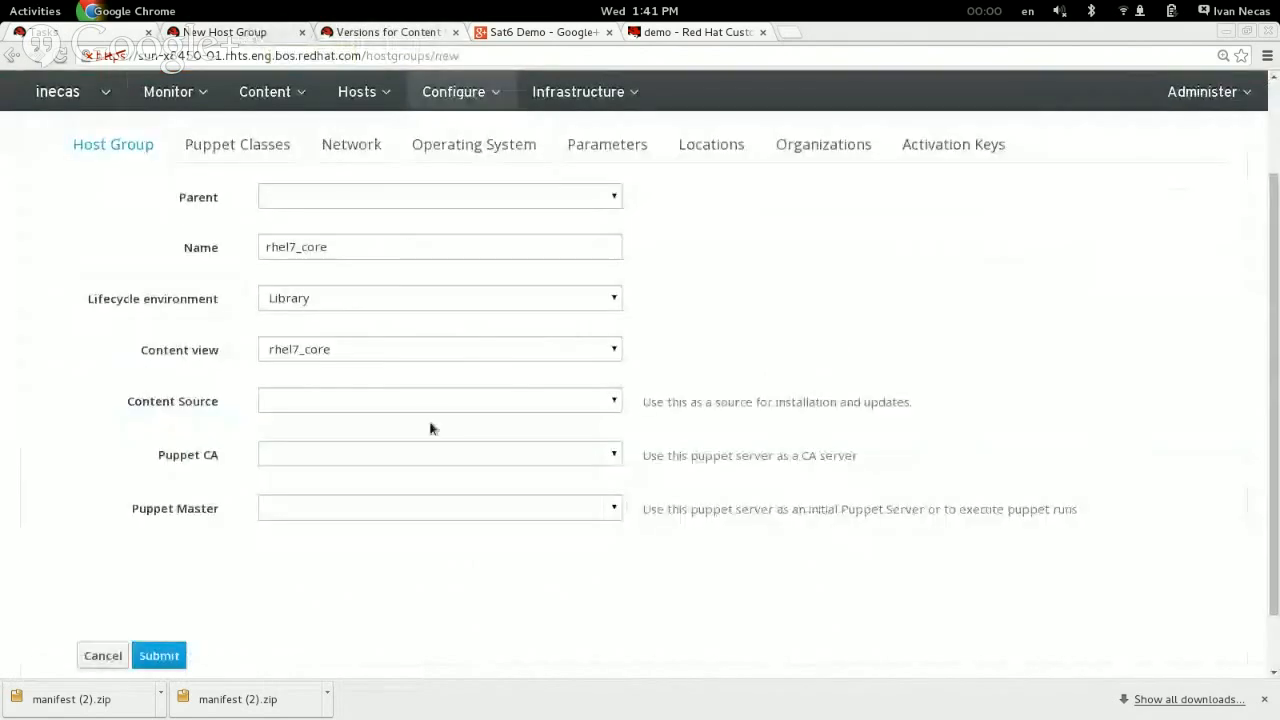
# Step: Check the available content sources for the host group without selecting one
pyautogui.click(294, 405)
pyautogui.click(294, 405)
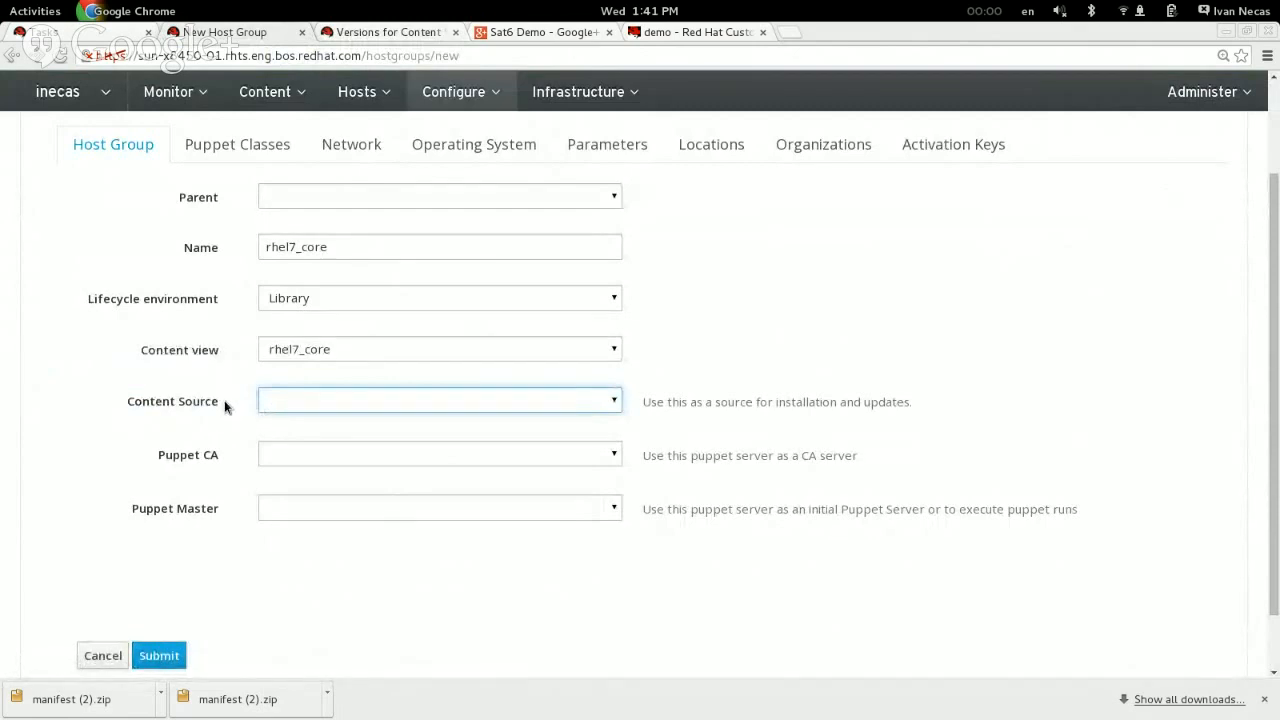
pyautogui.click(316, 401)
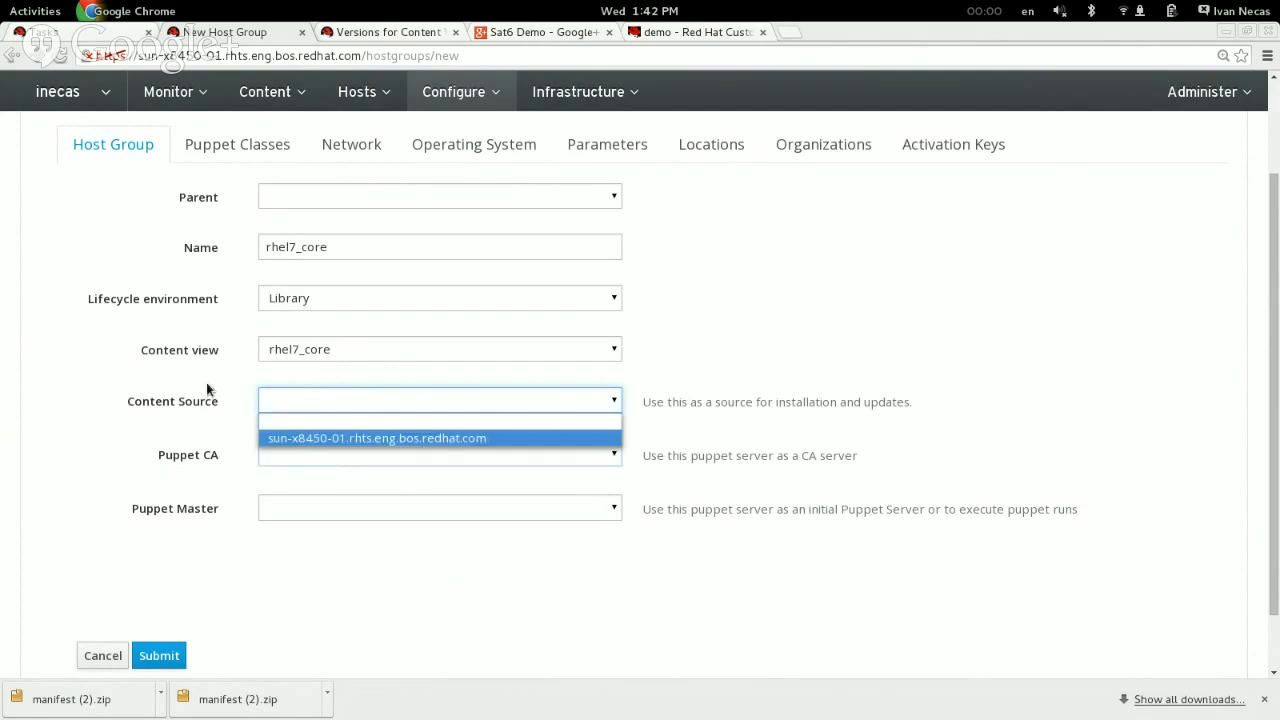
pyautogui.click(154, 414)
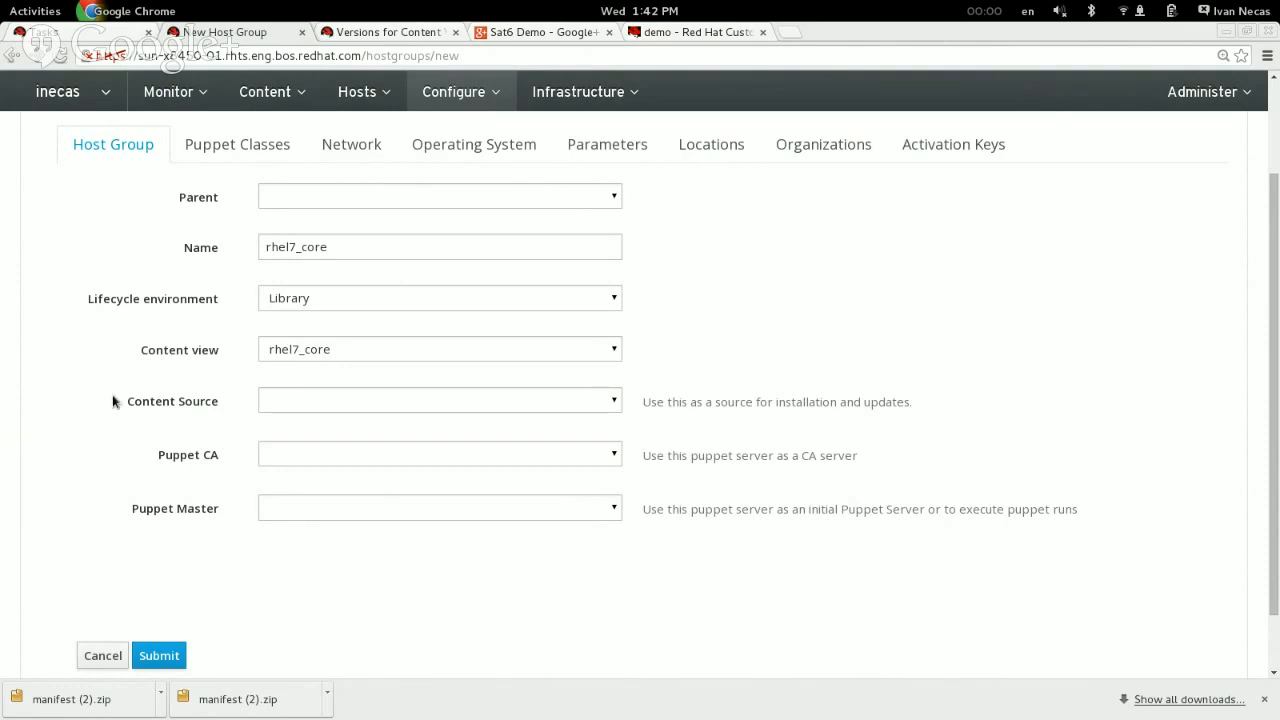
# Step: Set both the Puppet CA and the Puppet Master to sun-x8450-01.rhts.eng.bos.redhat.com
pyautogui.click(311, 456)
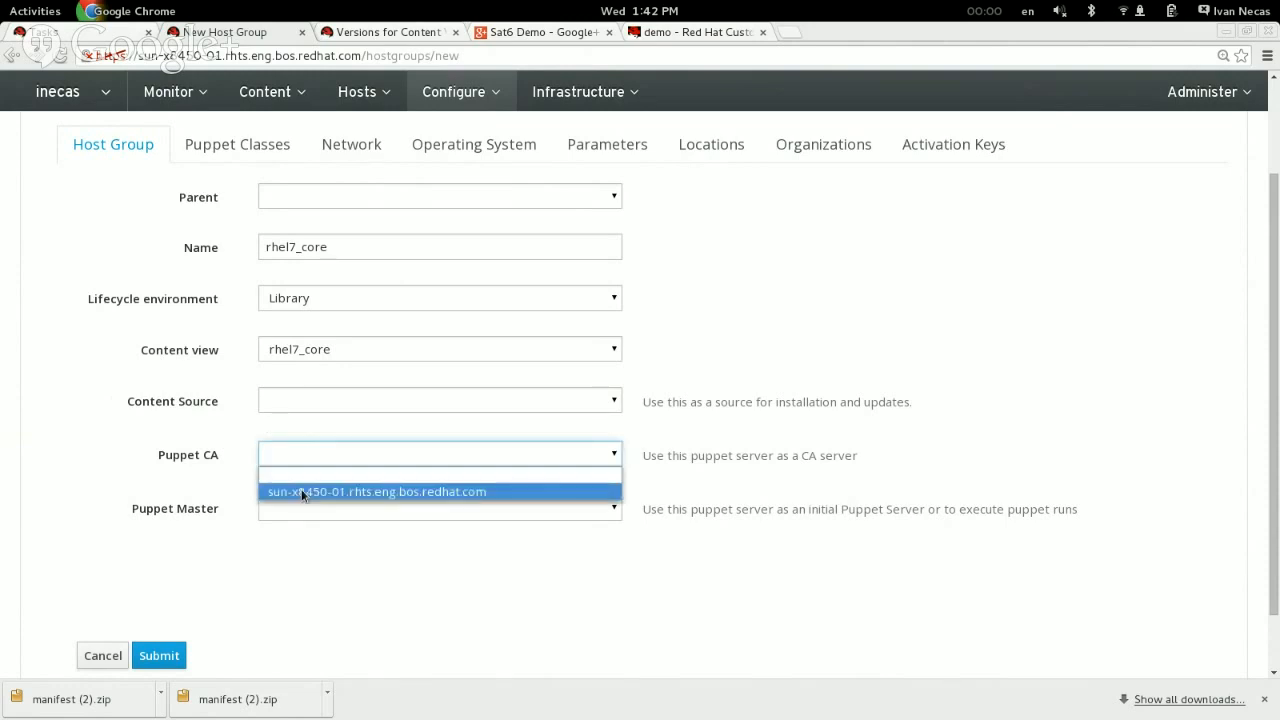
pyautogui.click(301, 490)
pyautogui.click(302, 510)
pyautogui.click(301, 547)
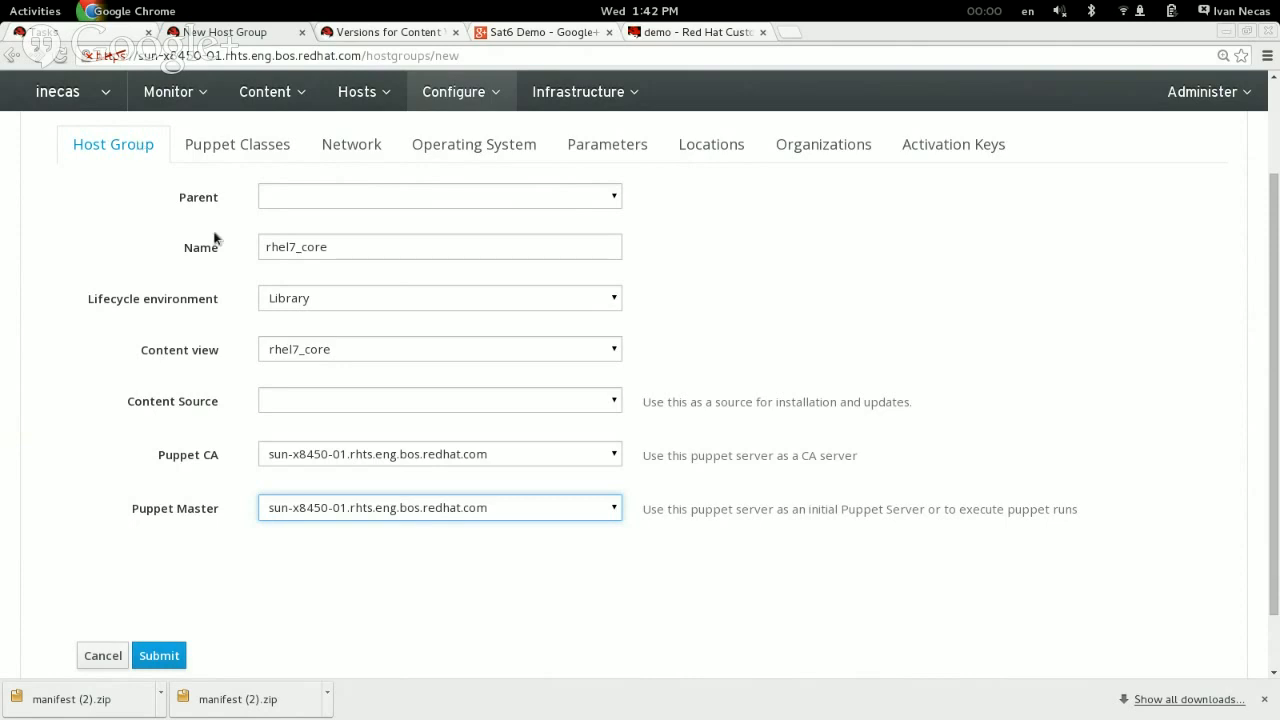
# Step: Set the host group's network domain to katellolabs.org, select its subnet and leave the realm empty, after glancing at the Puppet classes
pyautogui.click(205, 146)
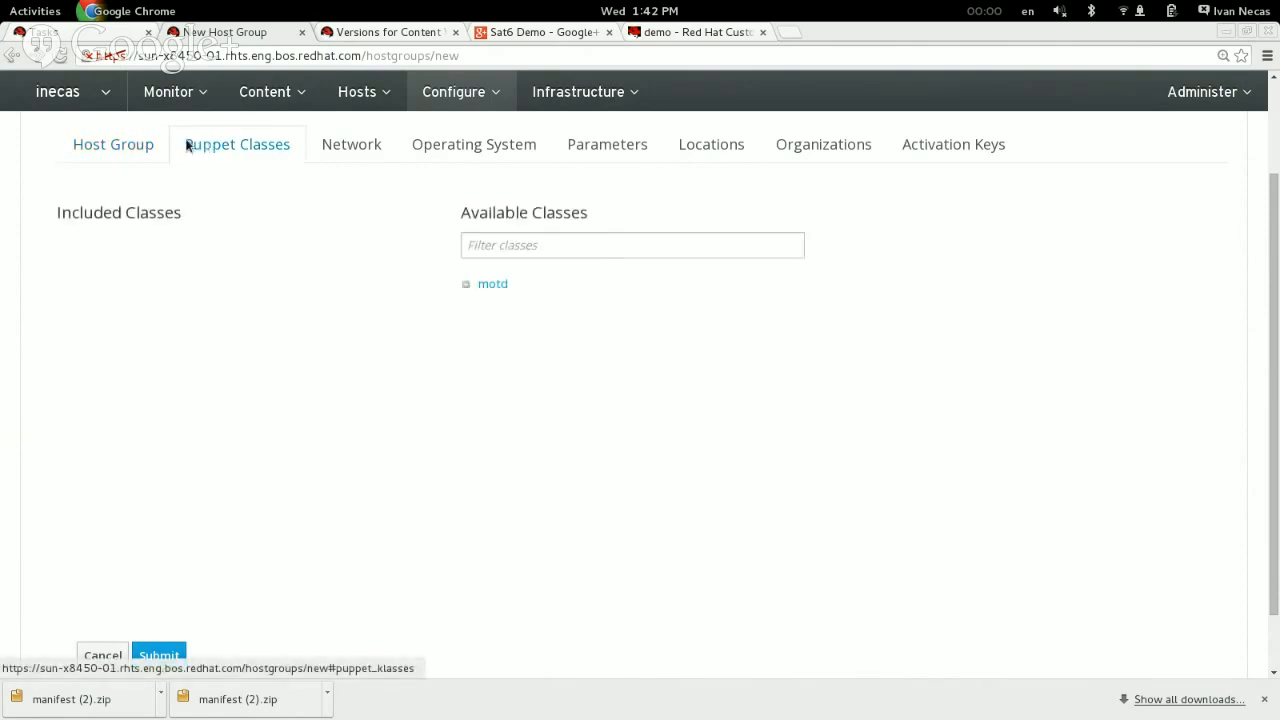
pyautogui.click(330, 146)
pyautogui.click(357, 197)
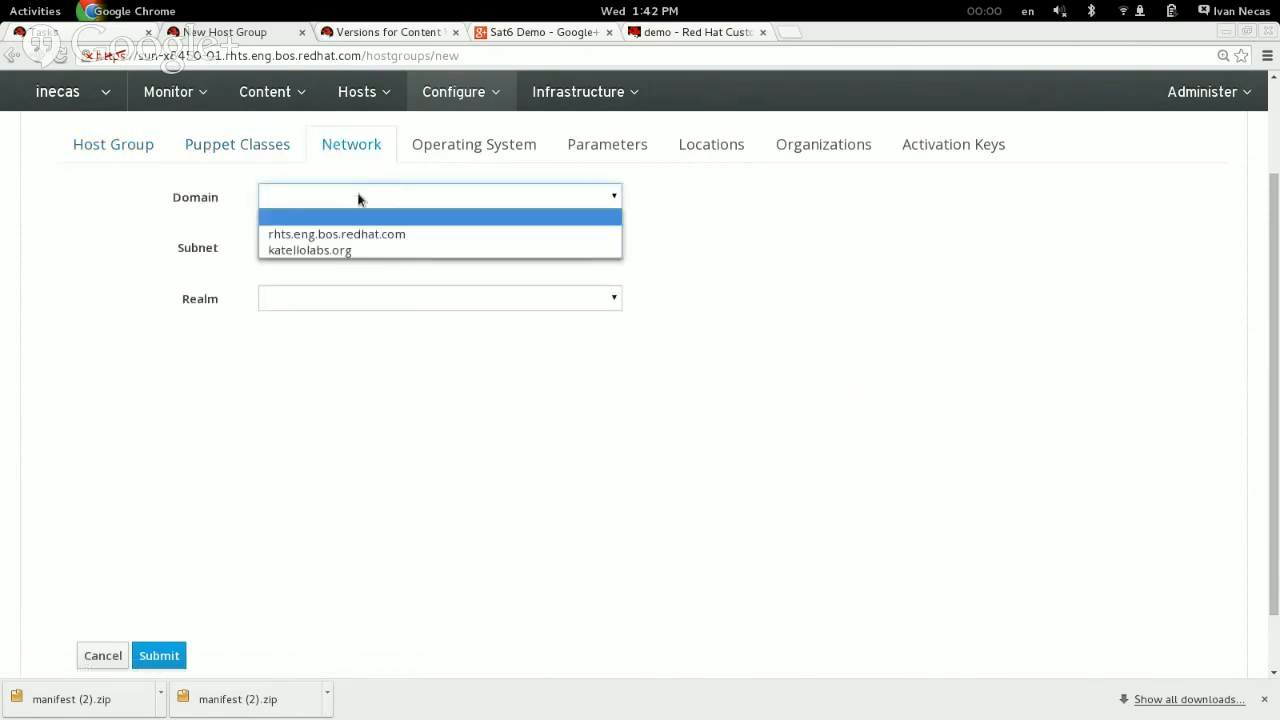
pyautogui.click(345, 250)
pyautogui.click(347, 302)
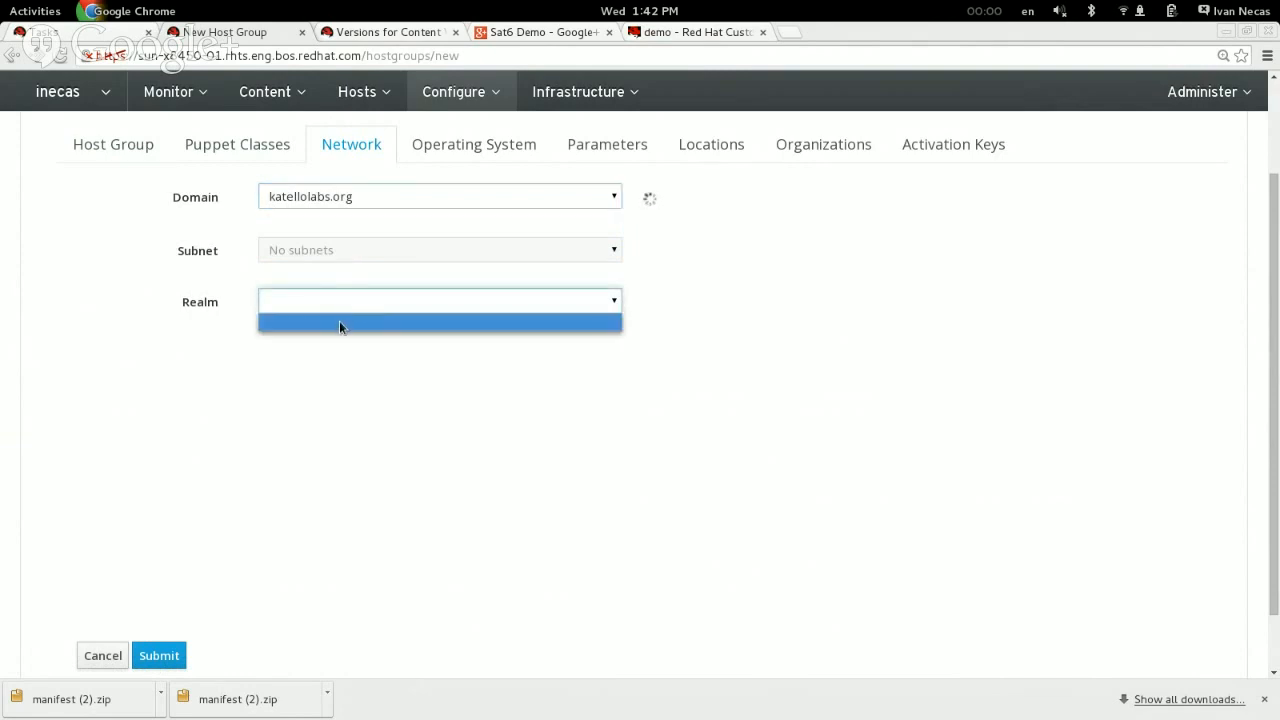
pyautogui.click(340, 321)
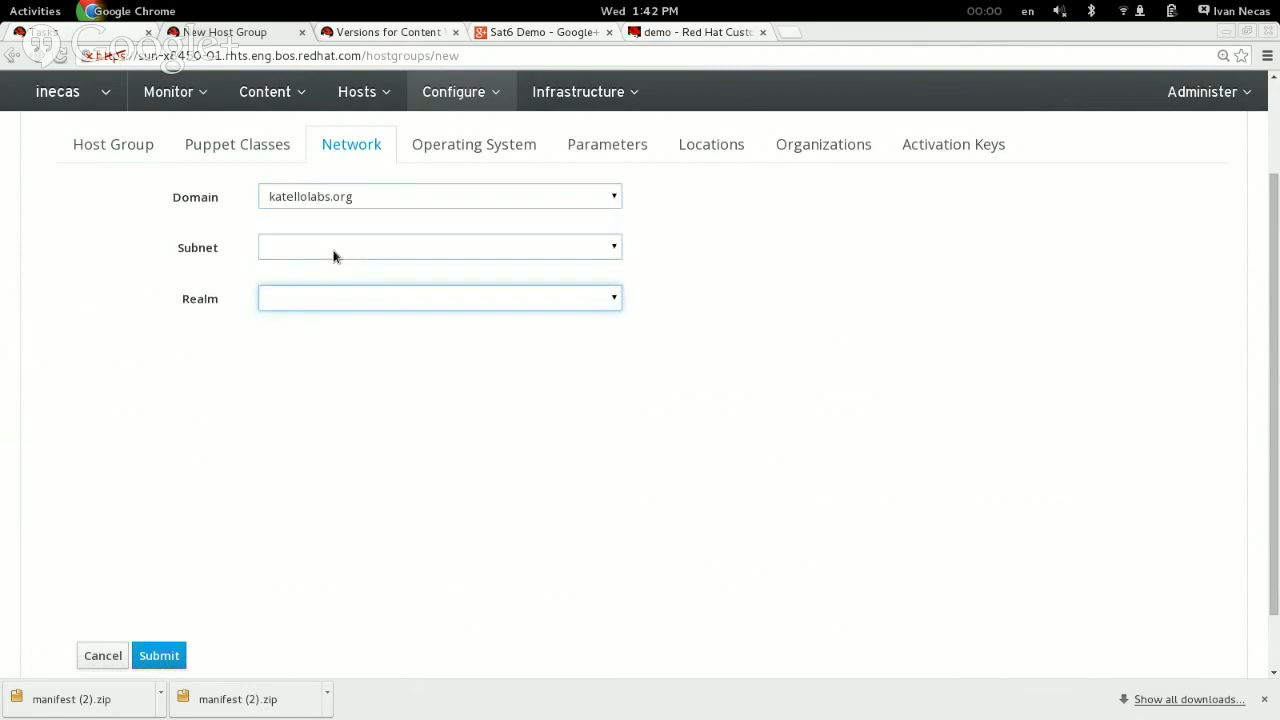
pyautogui.click(331, 253)
pyautogui.click(329, 284)
# Step: Set the host group's architecture to x86_64, operating system to RedHat 7.0 and media to inecas/Library/Red_Hat_7_Server_Kickstart_x86_64_7Server
pyautogui.click(452, 143)
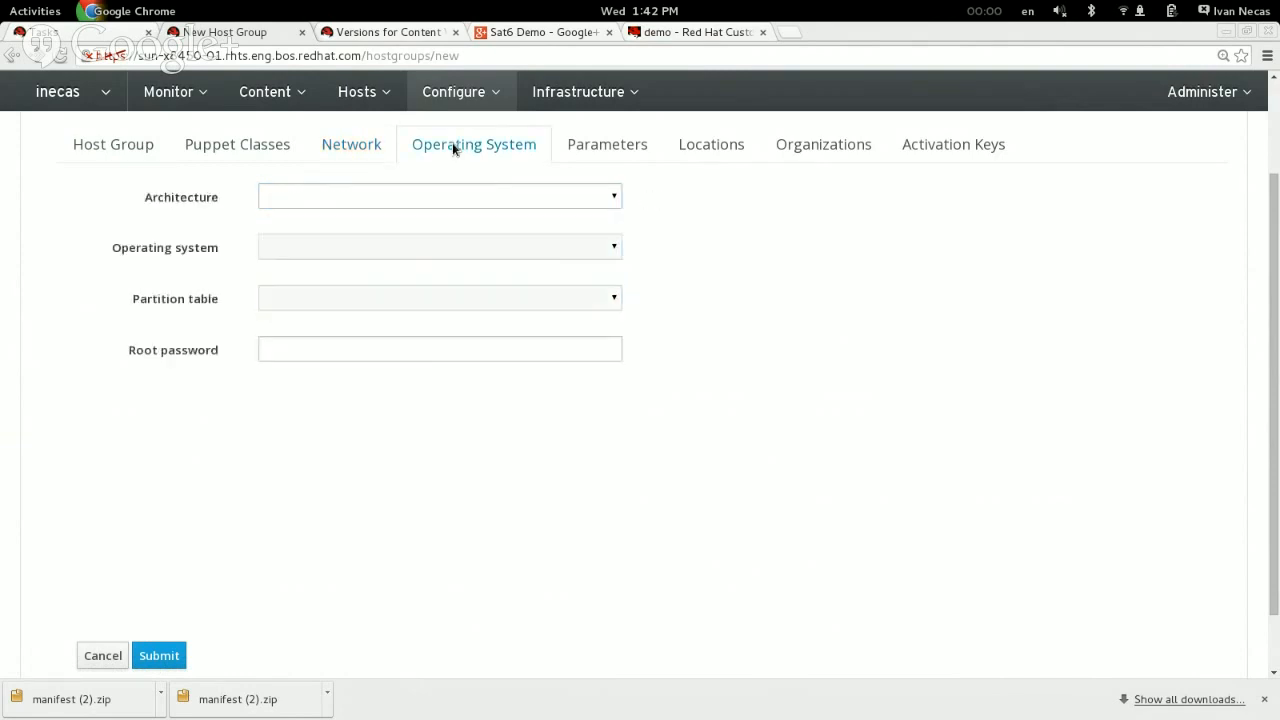
pyautogui.click(340, 199)
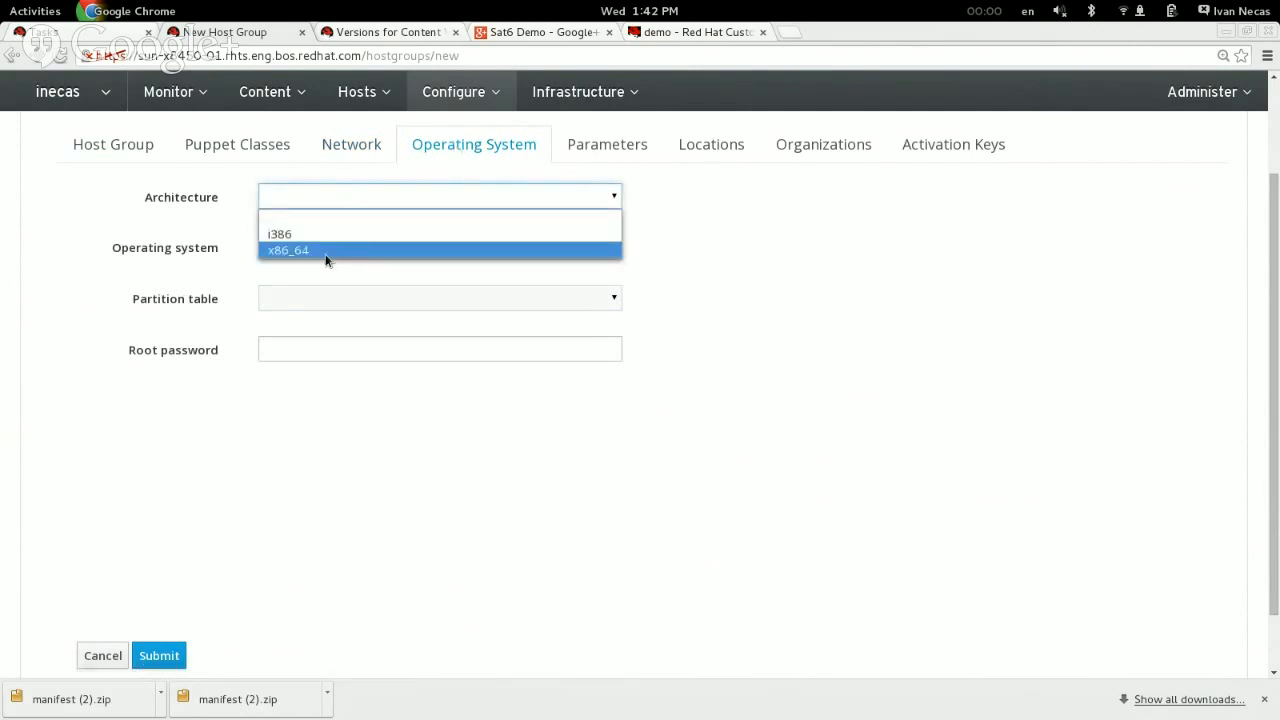
pyautogui.click(326, 252)
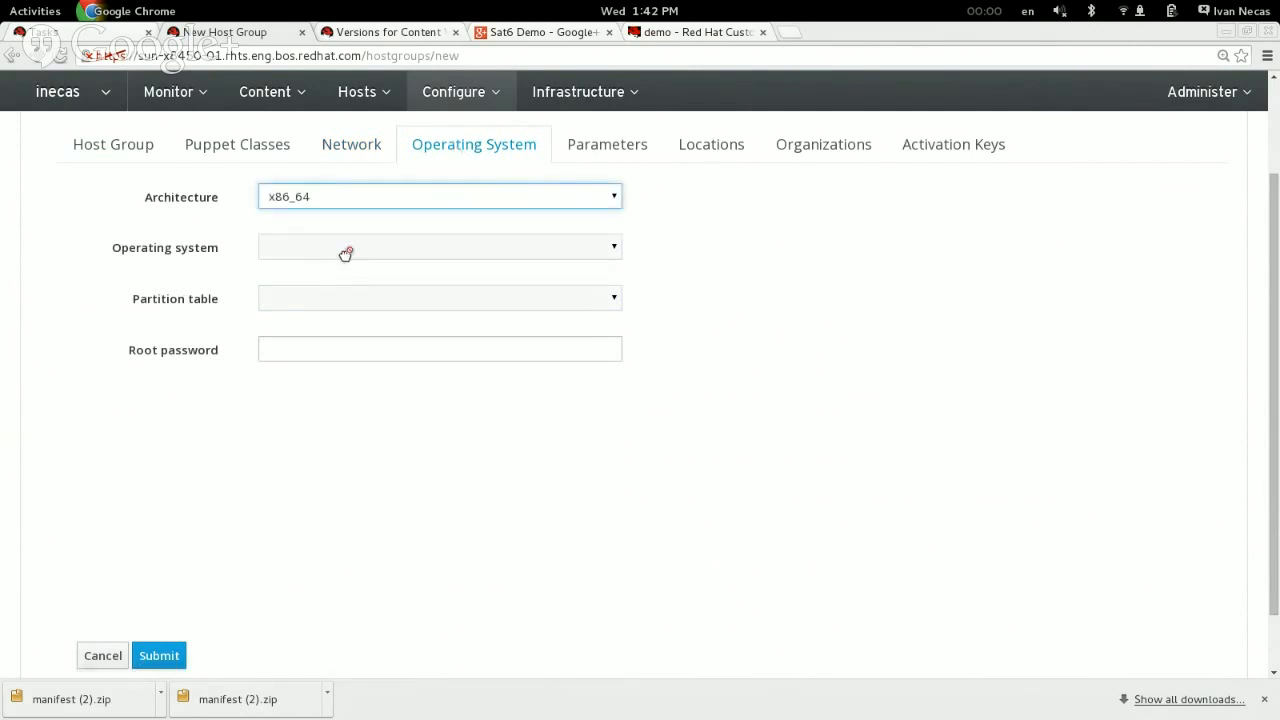
pyautogui.click(347, 255)
pyautogui.click(336, 298)
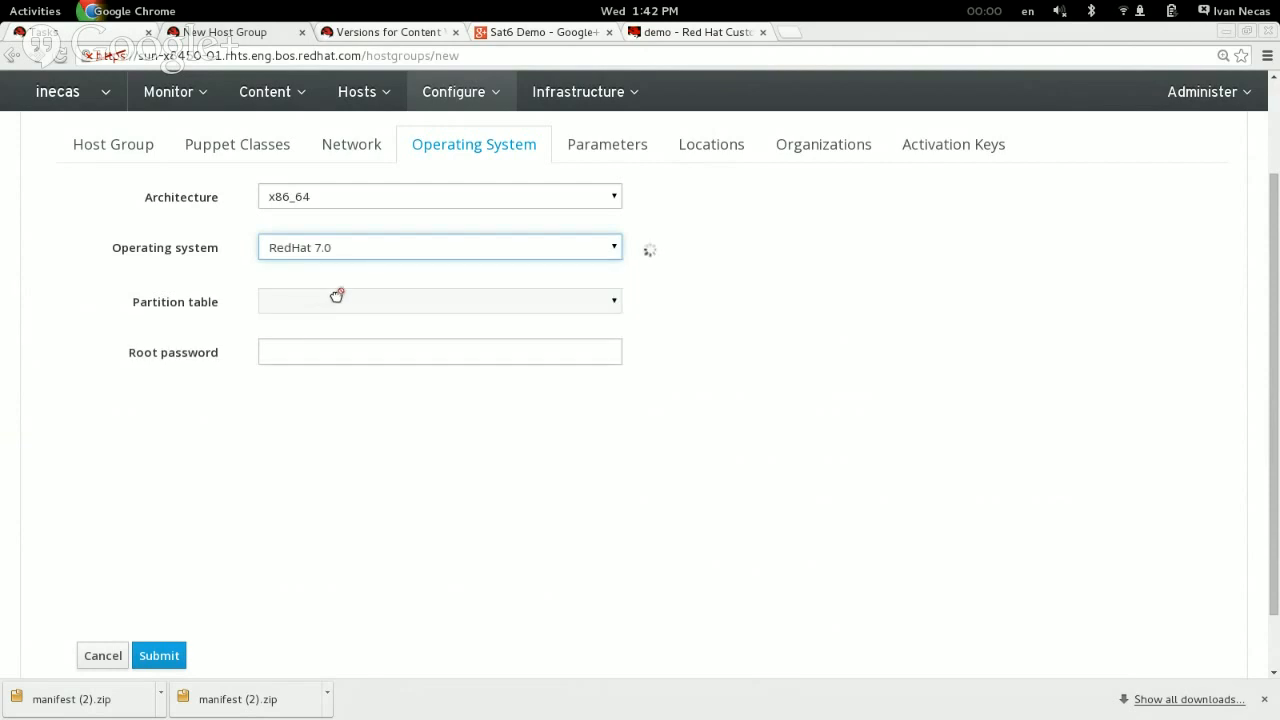
pyautogui.click(338, 298)
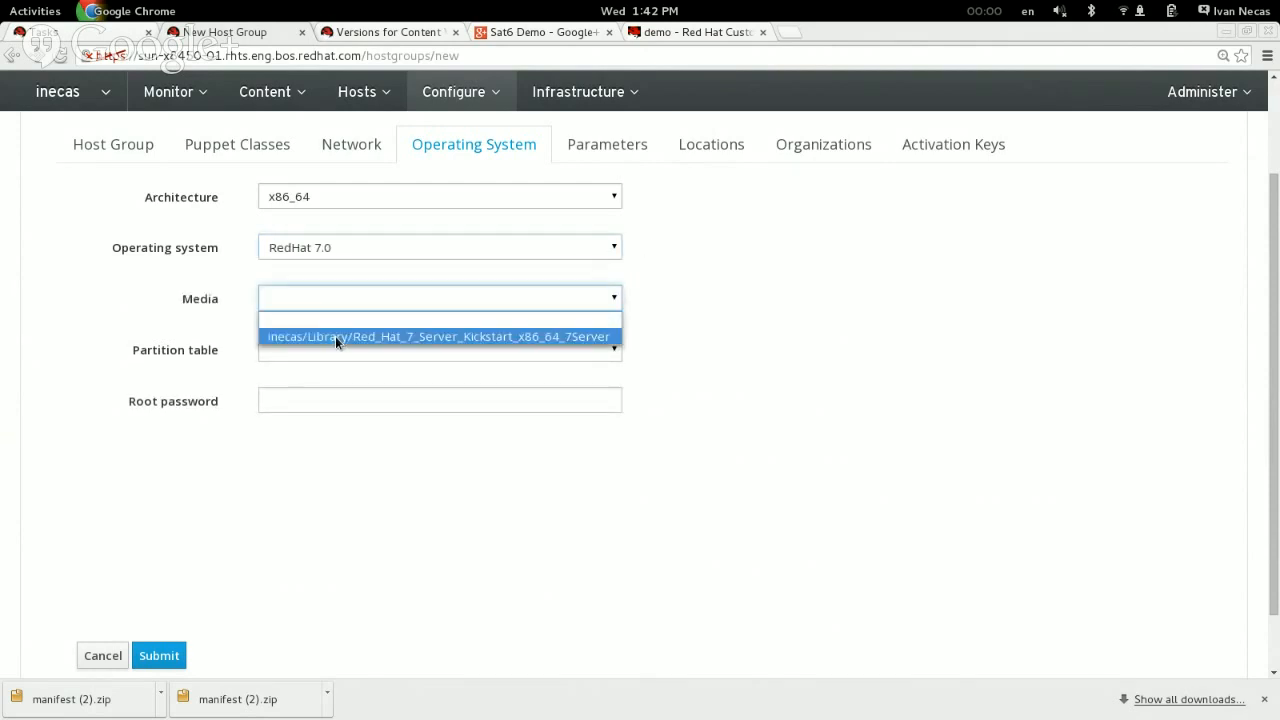
pyautogui.click(337, 338)
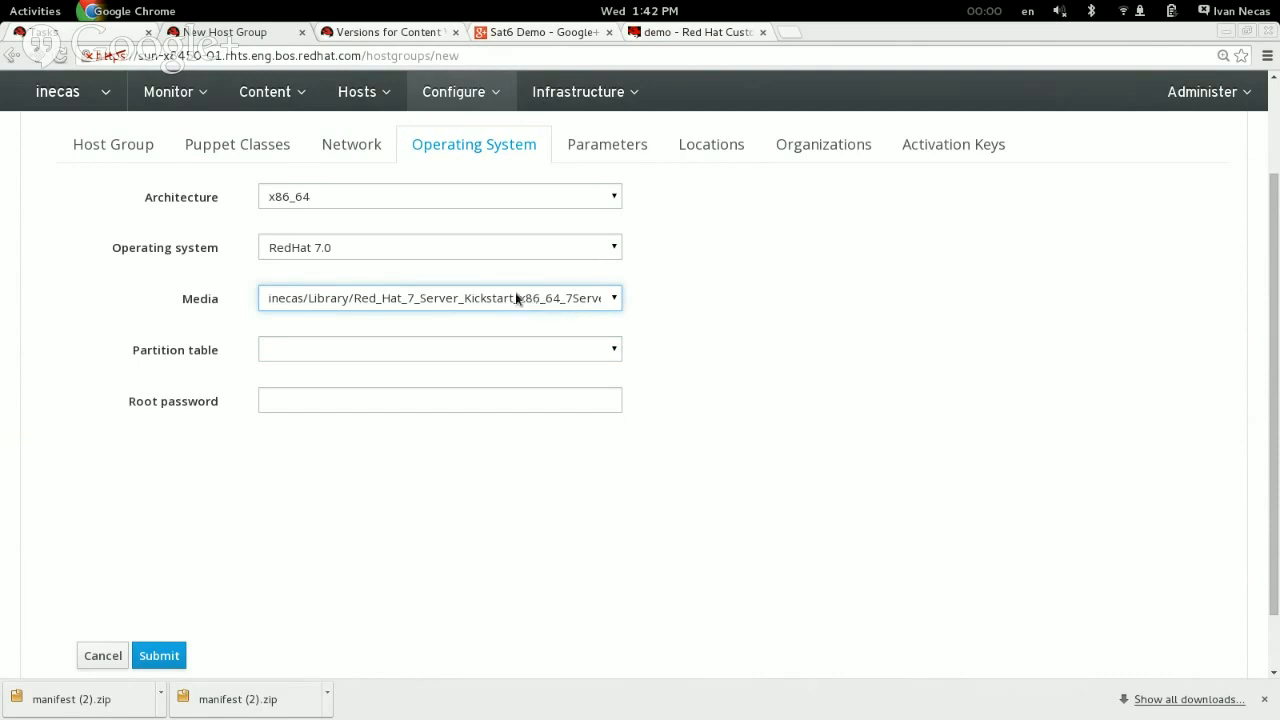
# Step: Choose the Kickstart default partition table for the host group and enter the root password
pyautogui.click(355, 352)
pyautogui.click(323, 387)
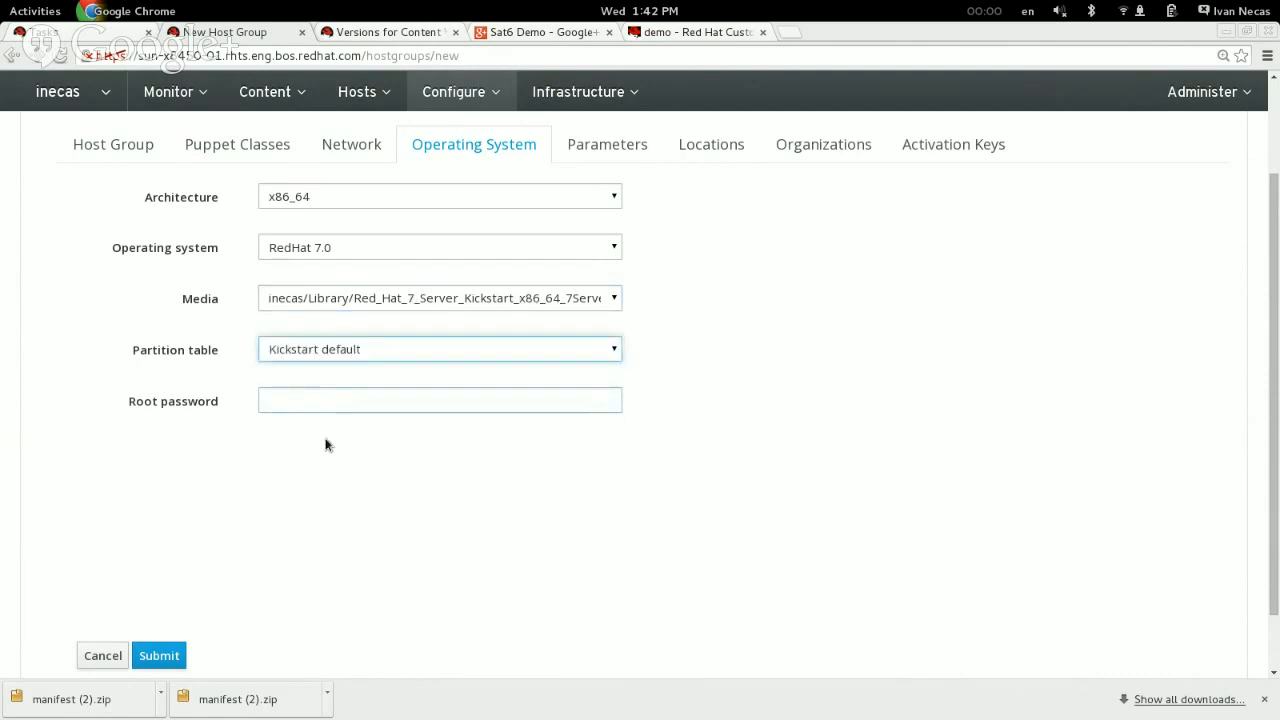
pyautogui.click(292, 402)
pyautogui.write('*')
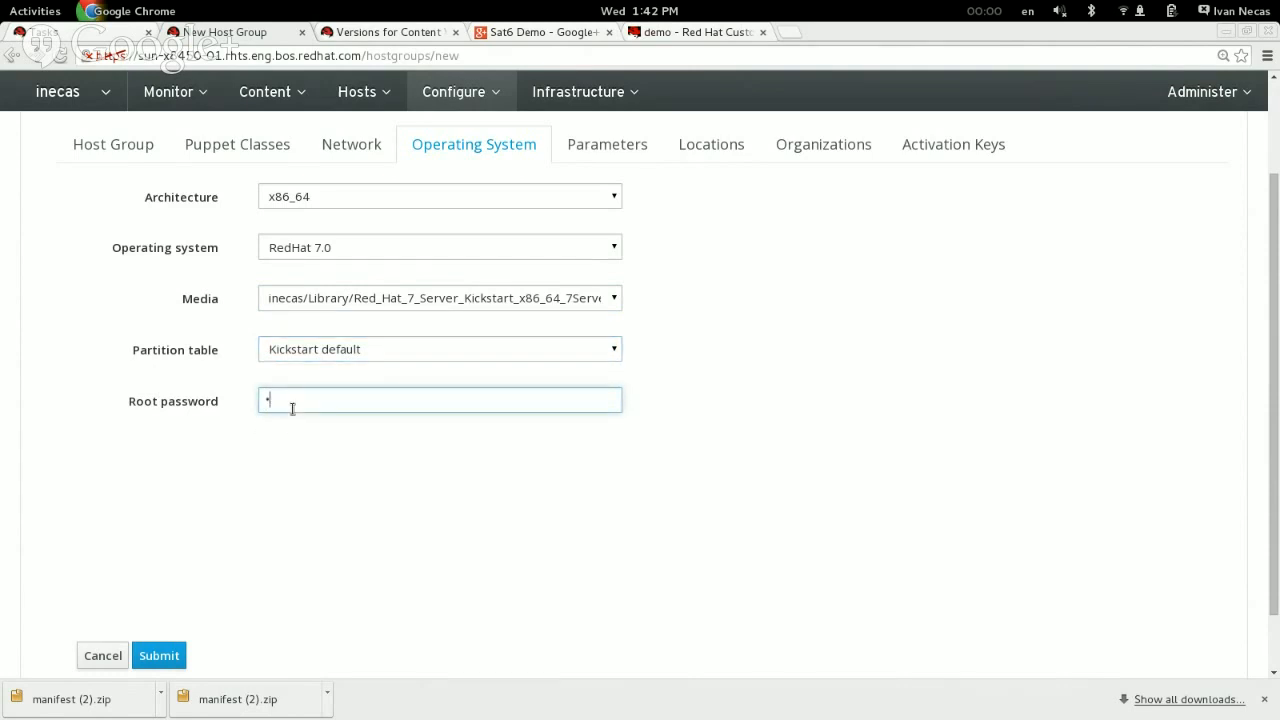
pyautogui.write('*****')
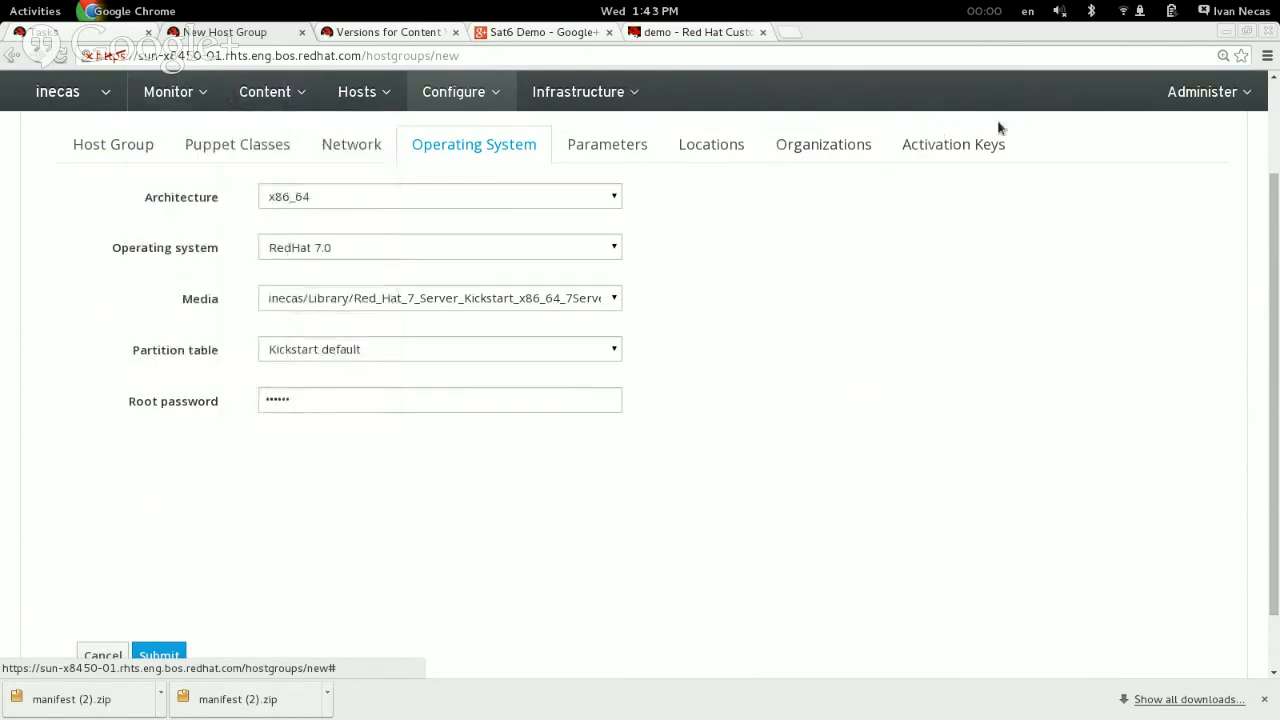
# Step: Check the host group's activation key settings, then open the organization's activation keys page in a separate browser tab
pyautogui.click(965, 149)
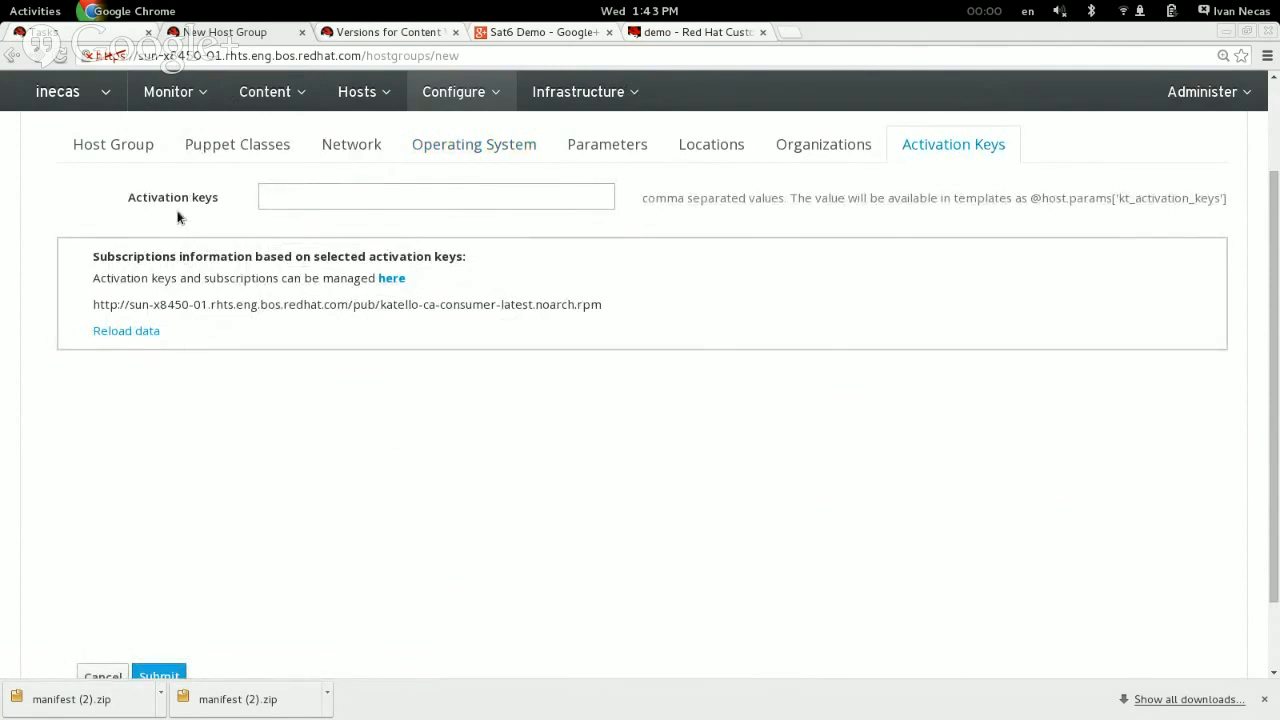
pyautogui.click(383, 39)
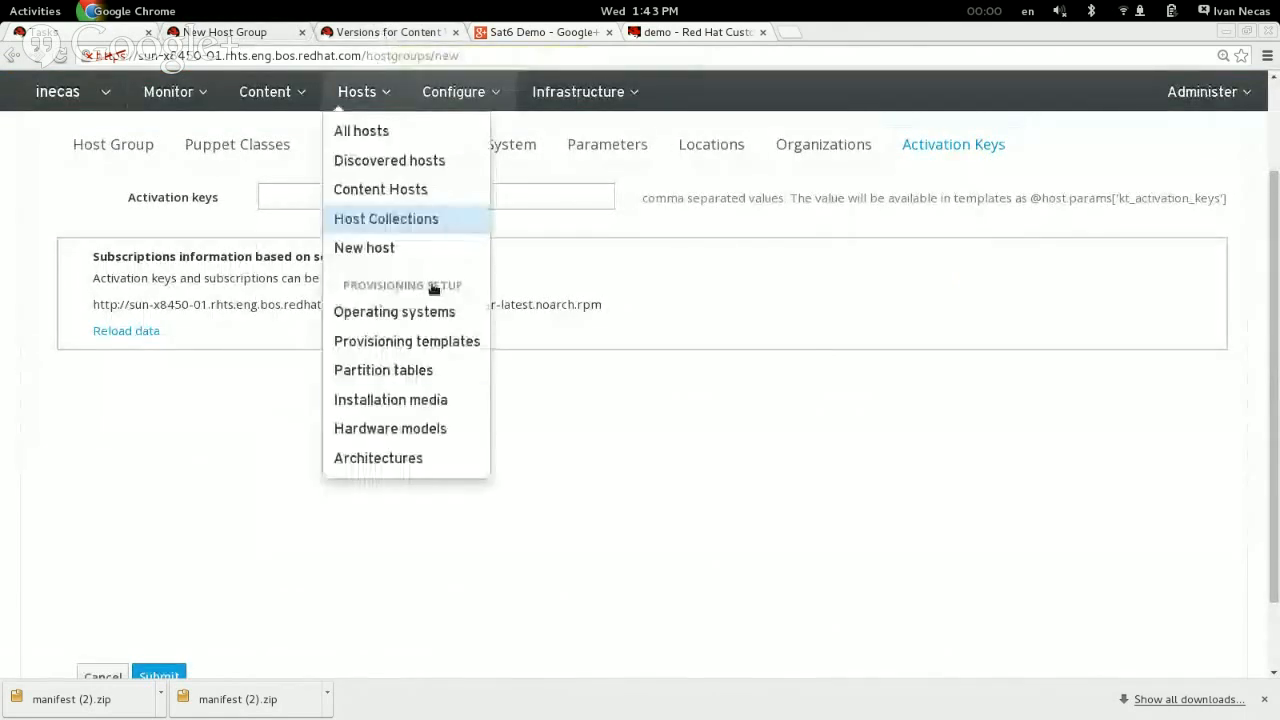
pyautogui.scroll(3, 807, 561)
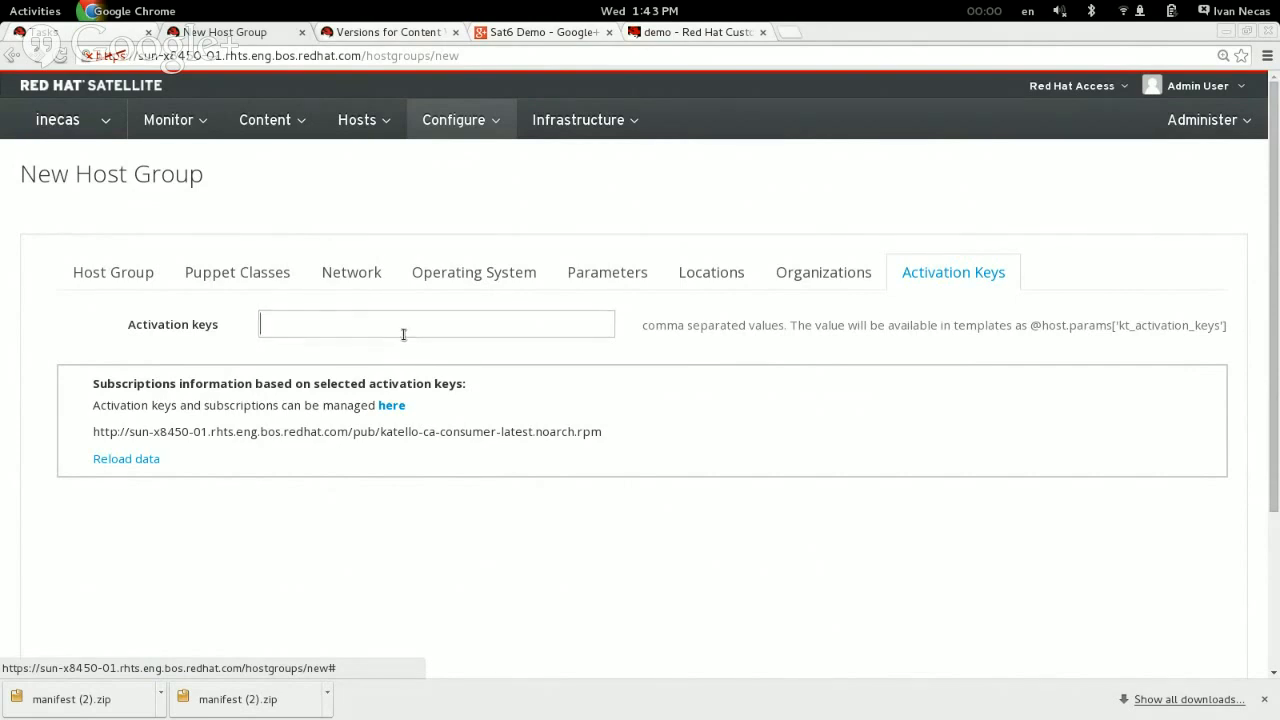
pyautogui.click(242, 119)
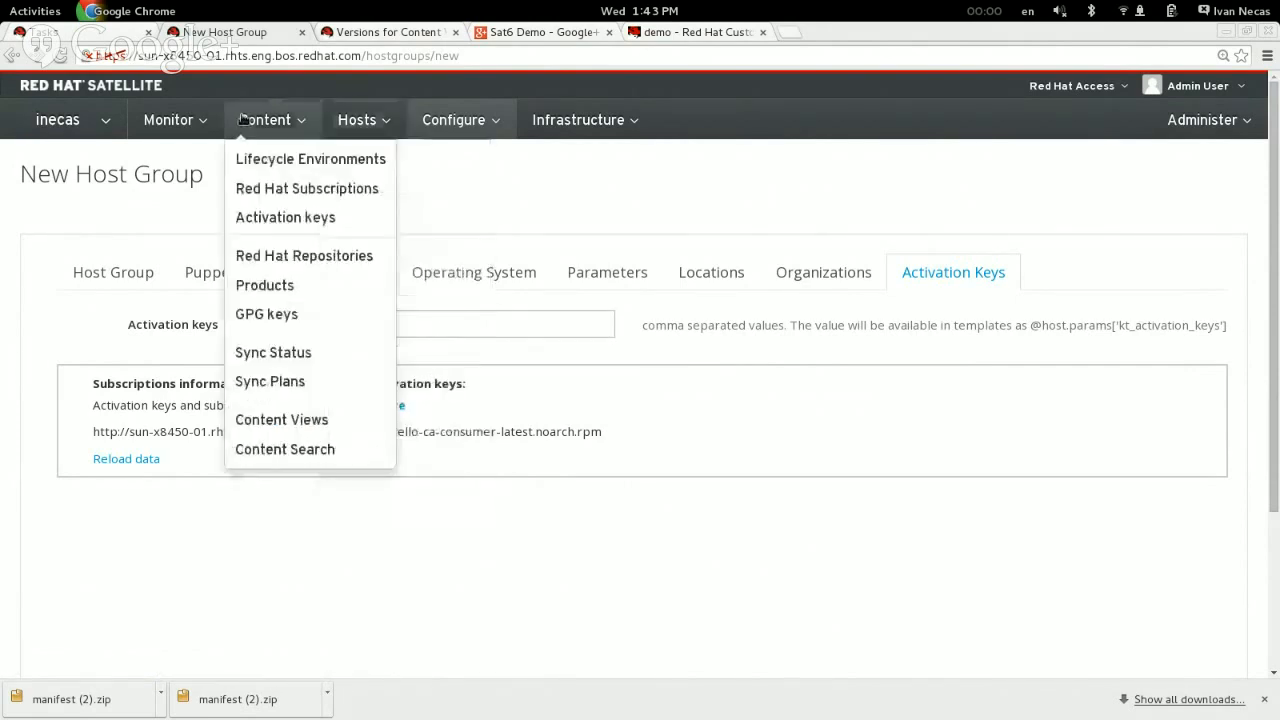
pyautogui.middleClick(277, 214)
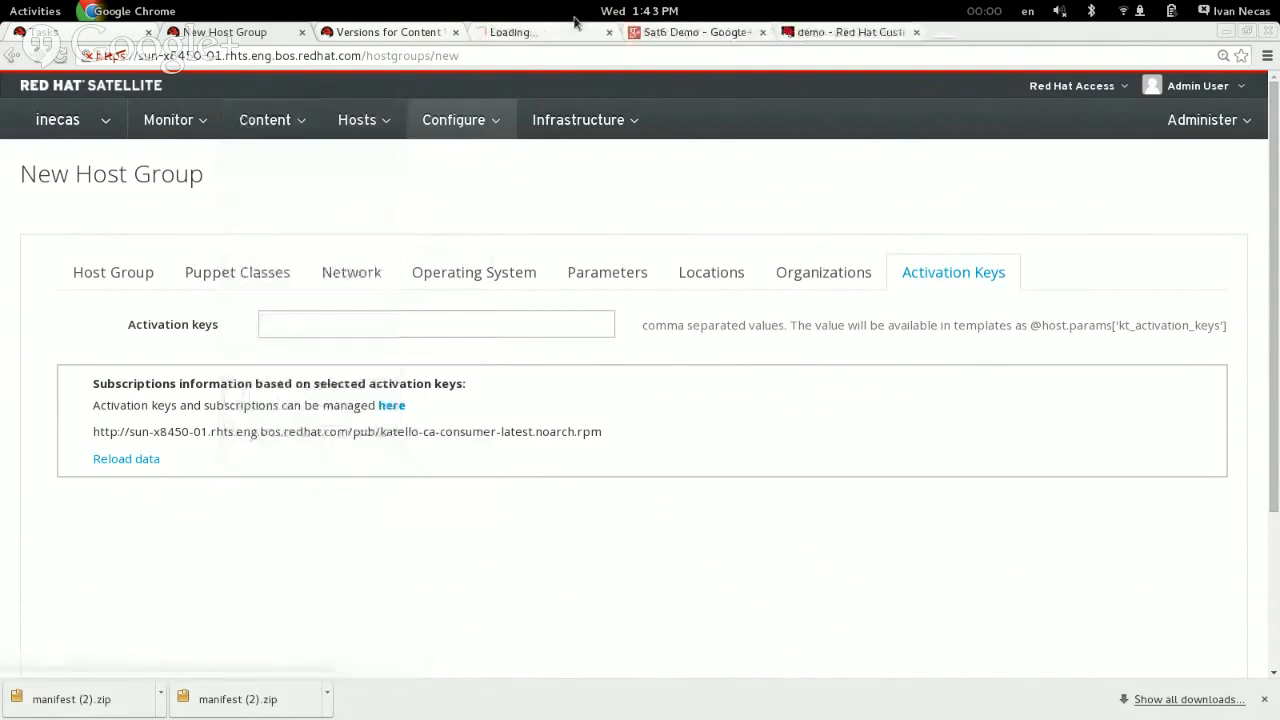
pyautogui.click(540, 38)
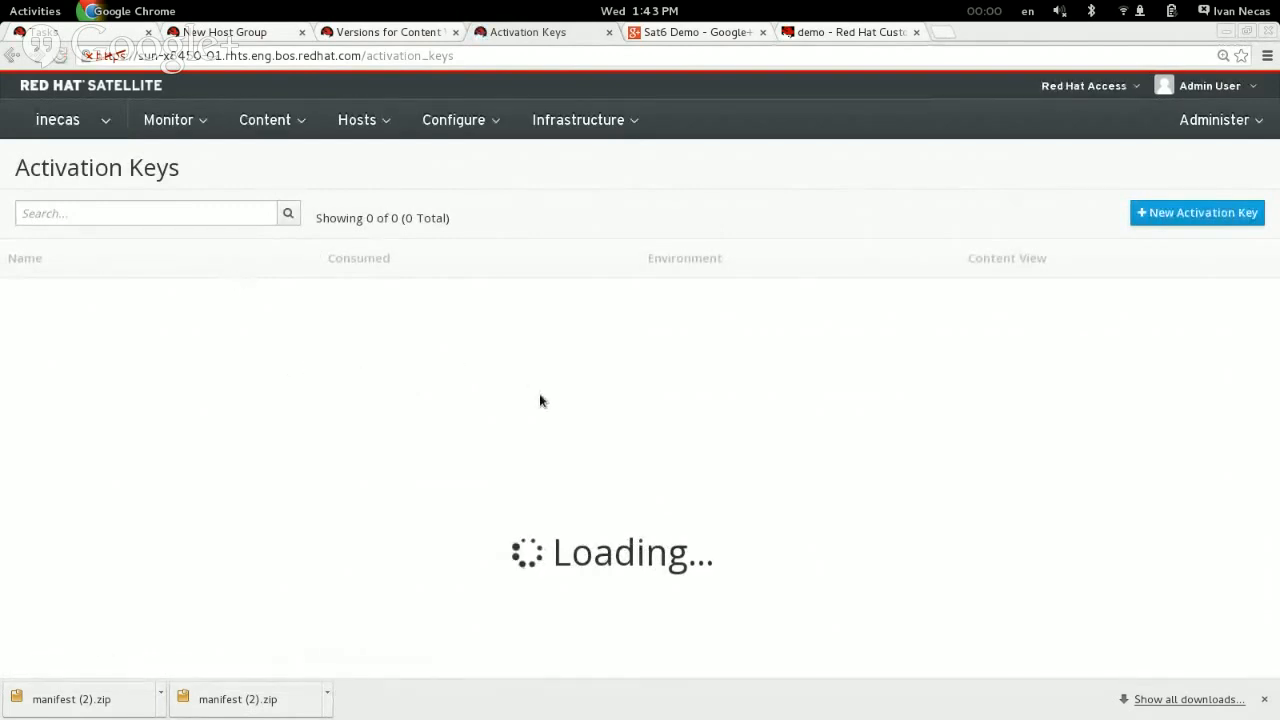
# Step: Create an activation key named rhel7_core for the Library environment with the rhel7_core content view
pyautogui.click(1198, 215)
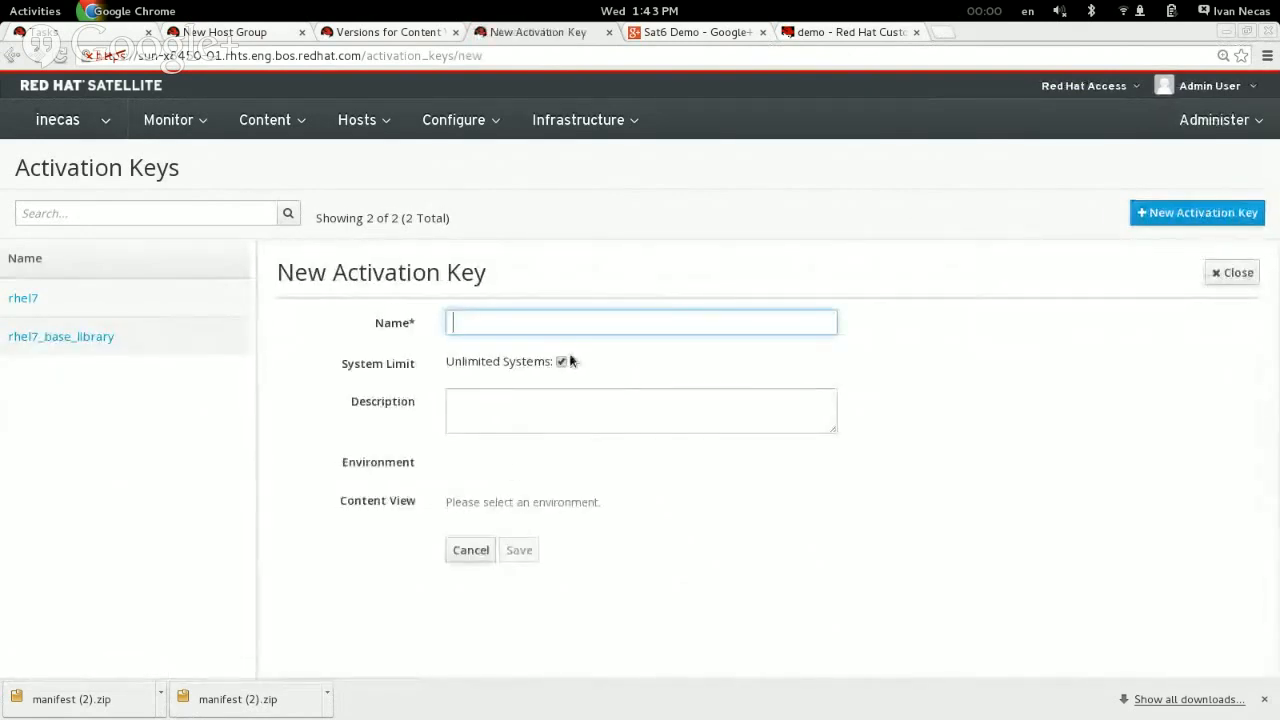
pyautogui.write('rhel')
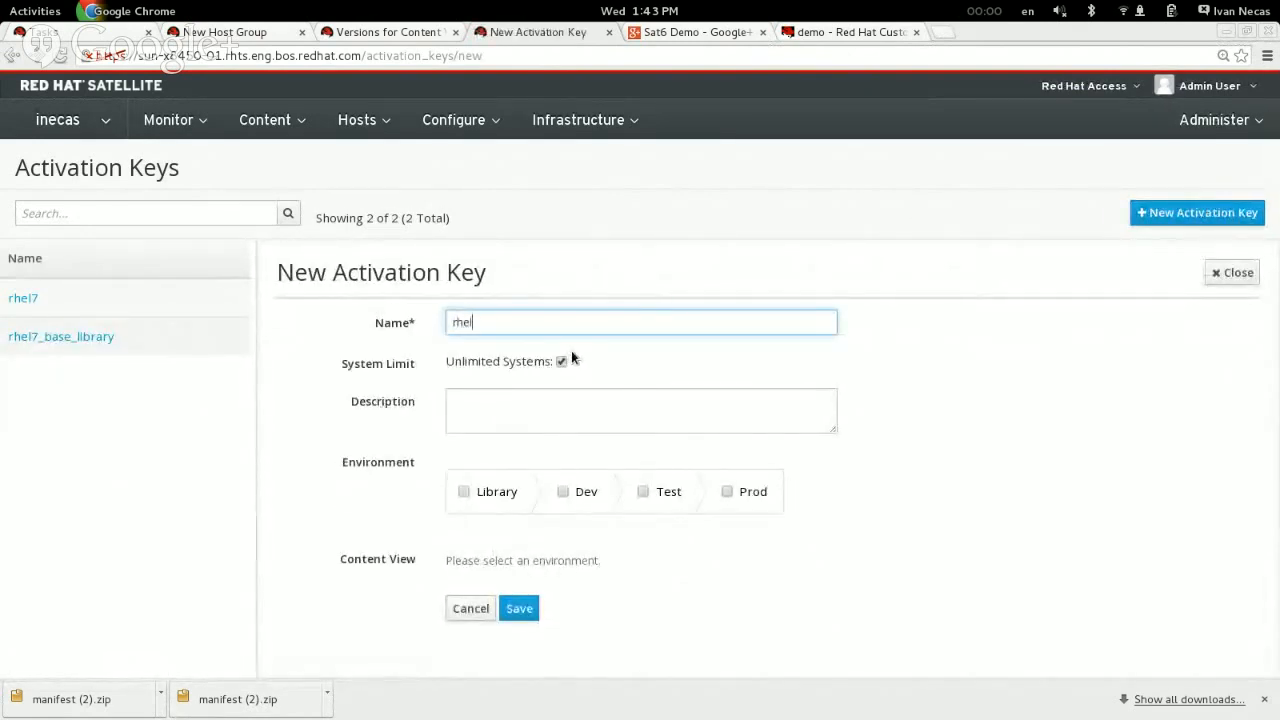
pyautogui.write('7_core')
pyautogui.click(463, 494)
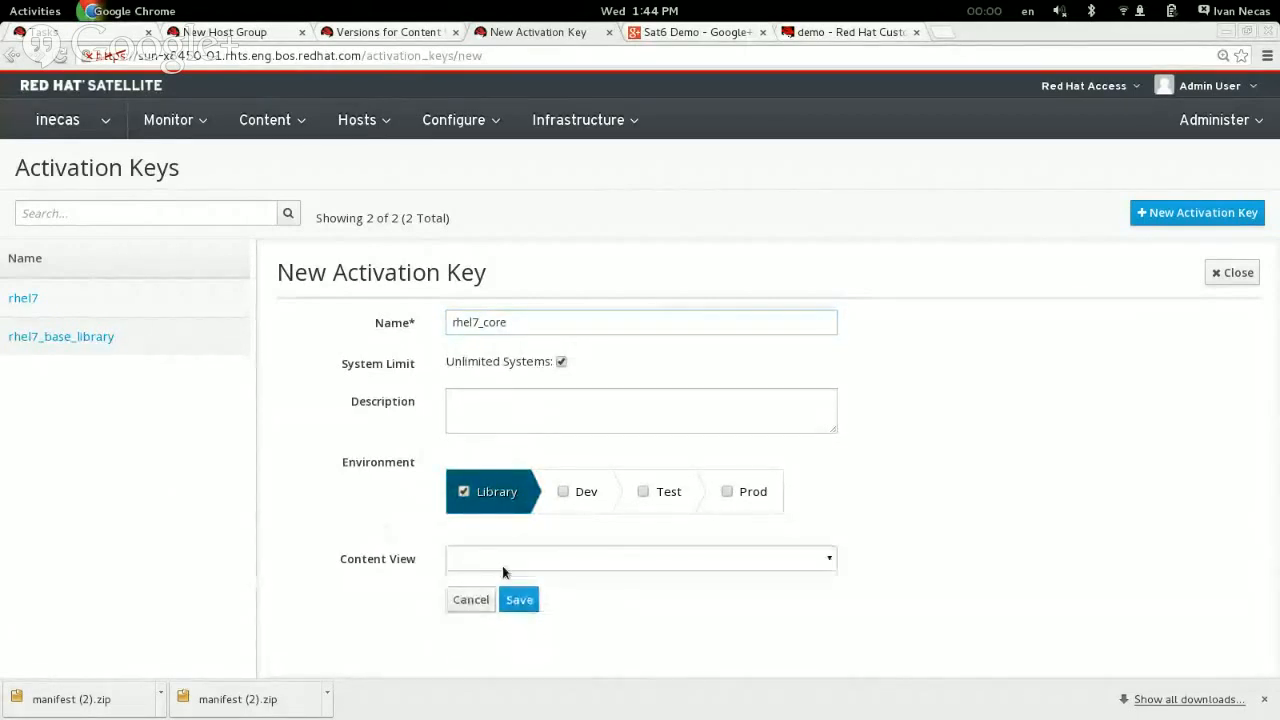
pyautogui.click(500, 564)
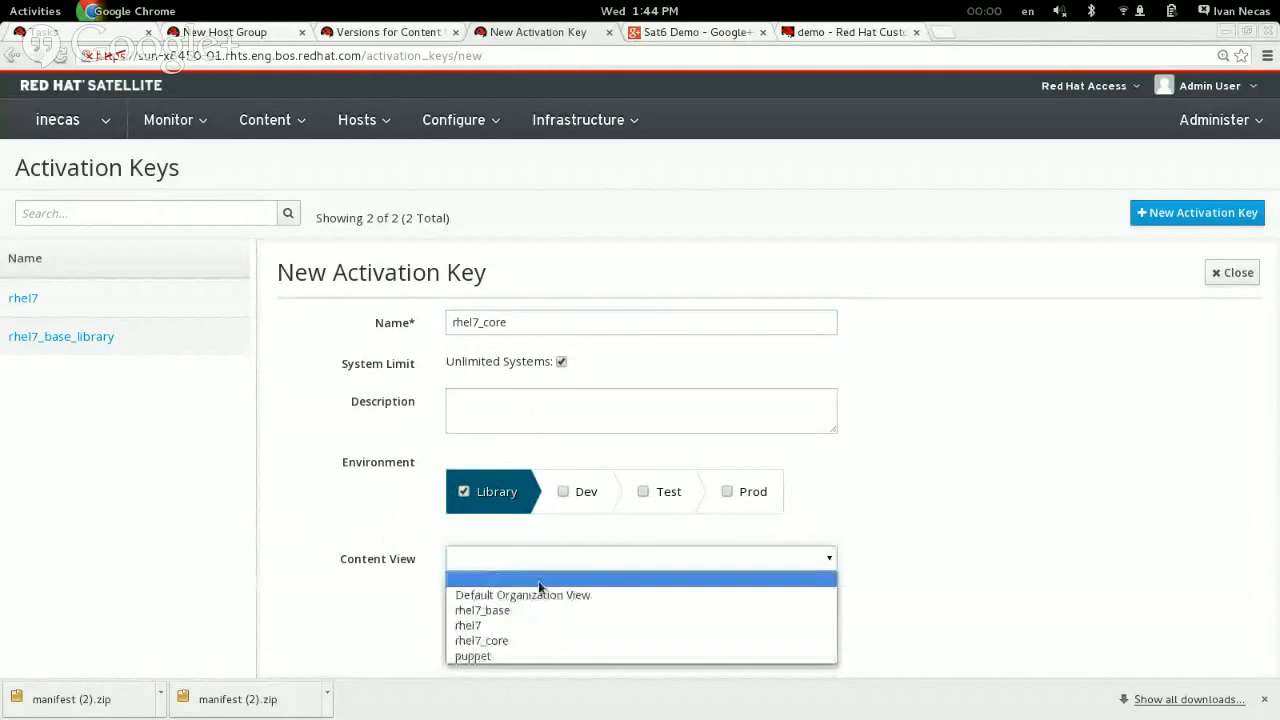
pyautogui.click(487, 641)
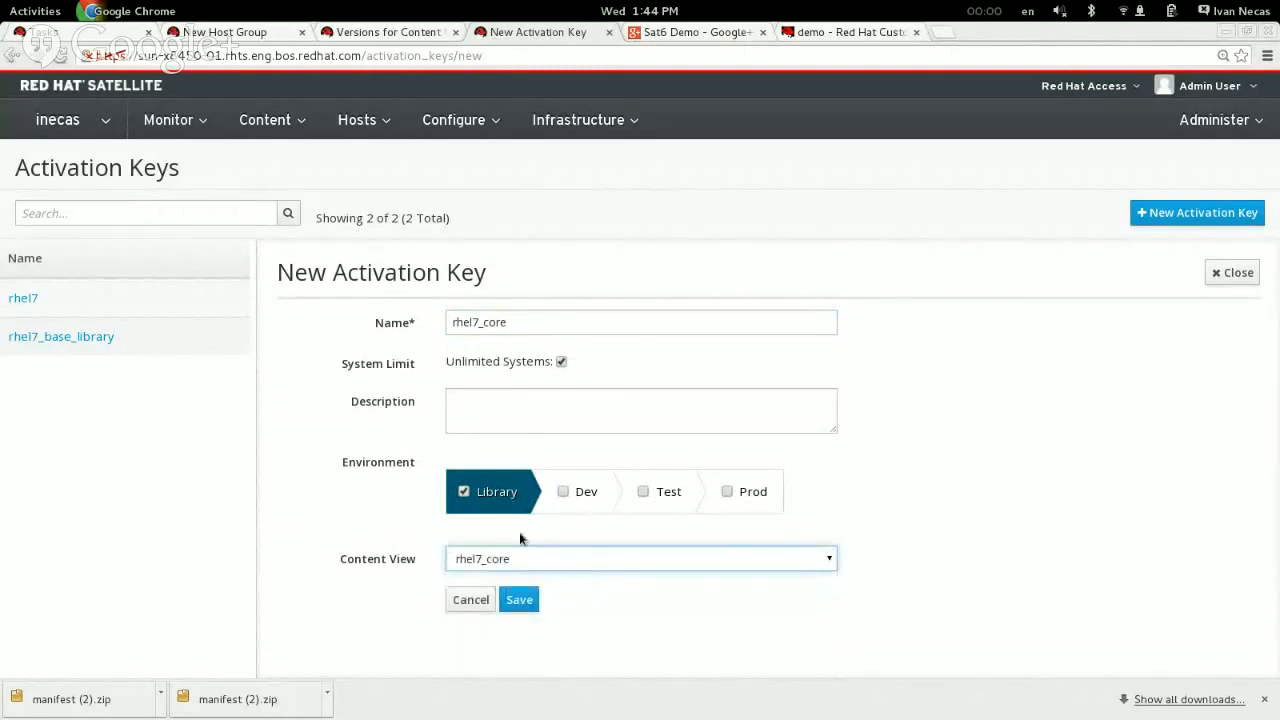
pyautogui.click(512, 604)
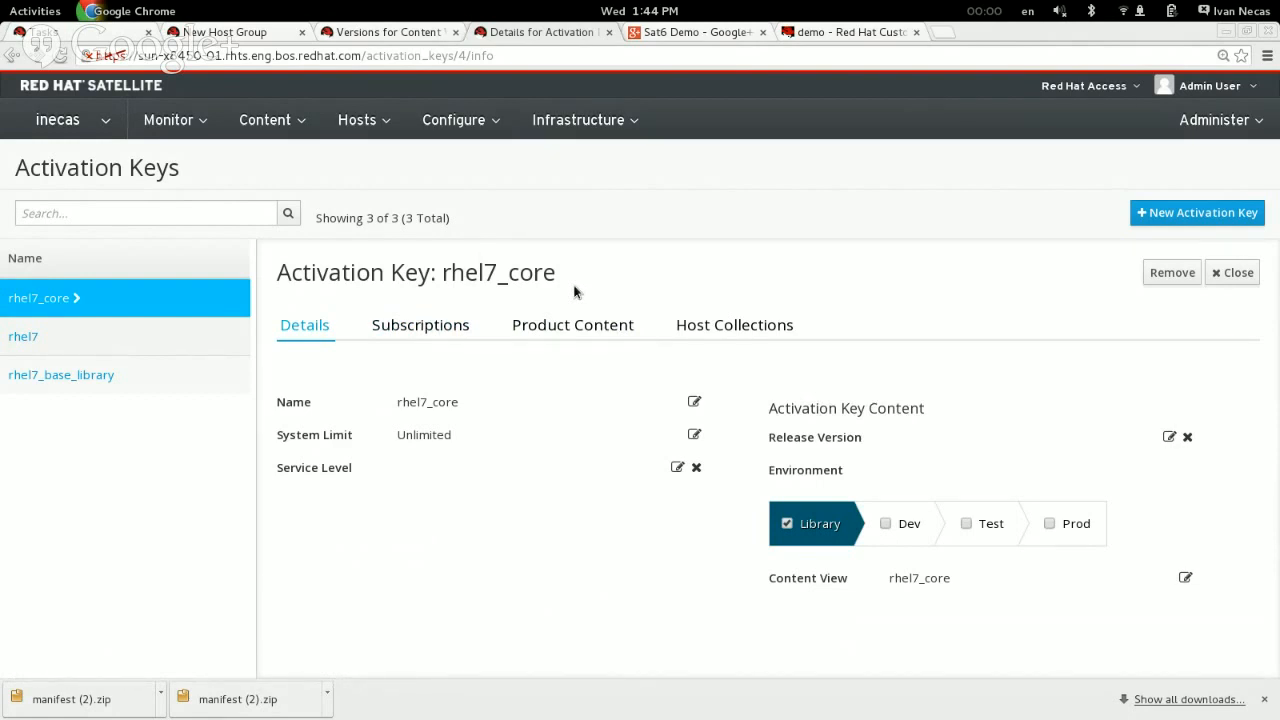
# Step: Add the Red Hat Employee Subscription and the Sat6 subscription to the rhel7_core activation key
pyautogui.click(424, 328)
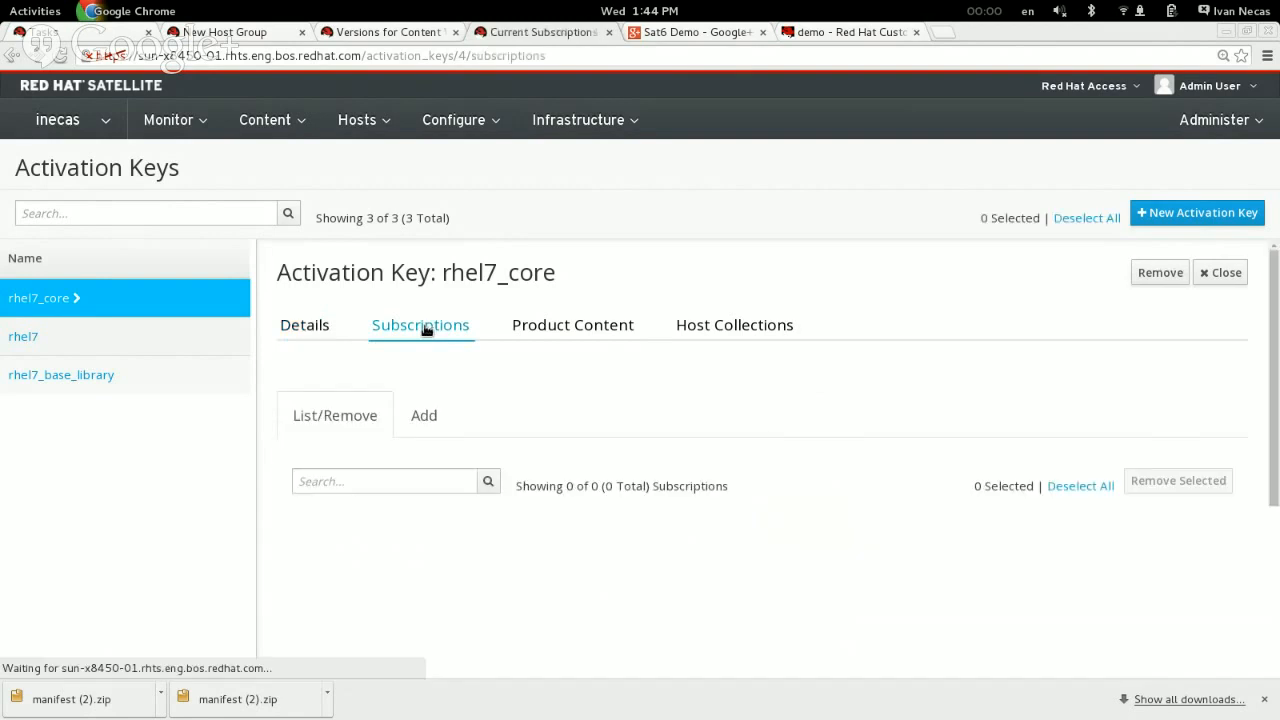
pyautogui.click(426, 416)
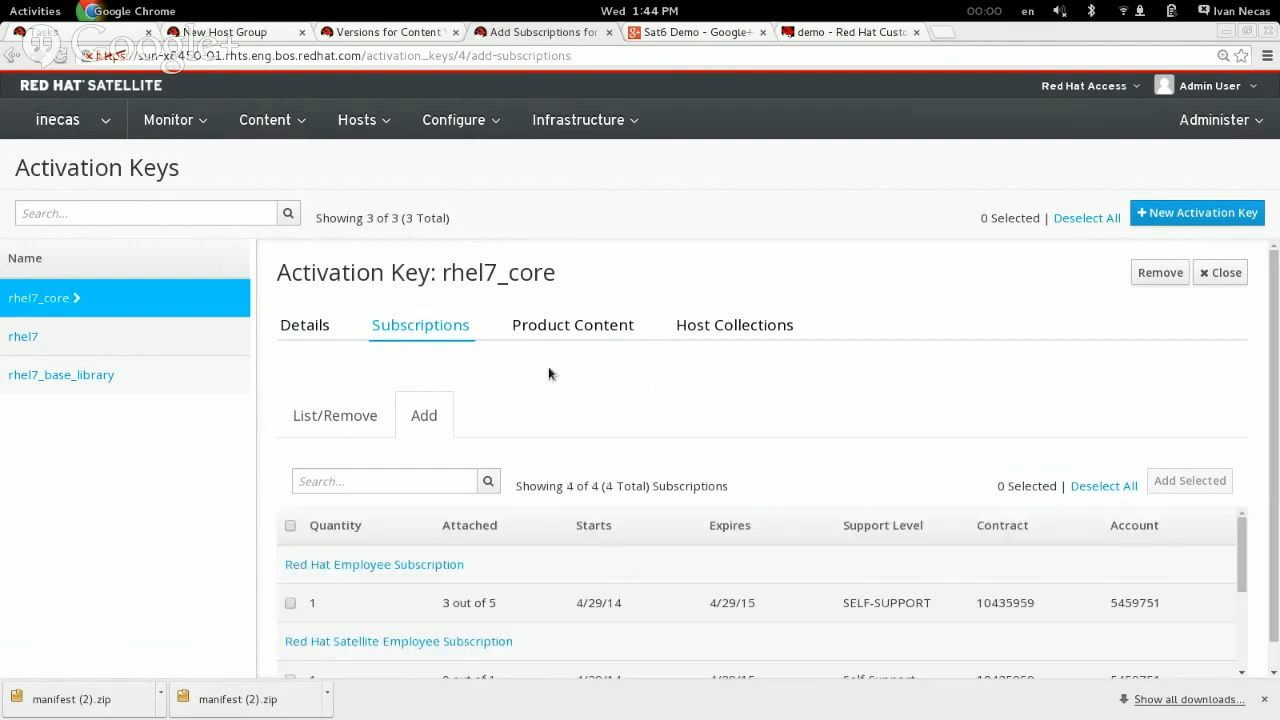
pyautogui.scroll(-1, 551, 366)
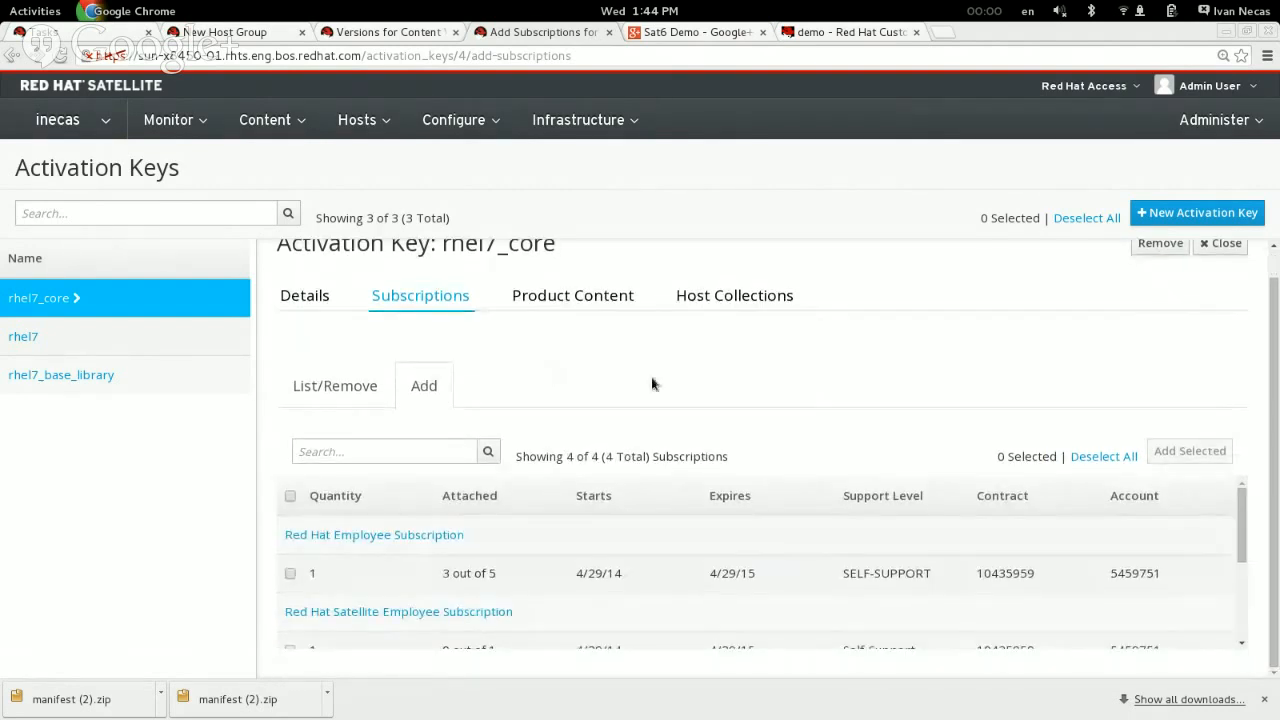
pyautogui.scroll(-3, 643, 590)
pyautogui.scroll(2, 643, 590)
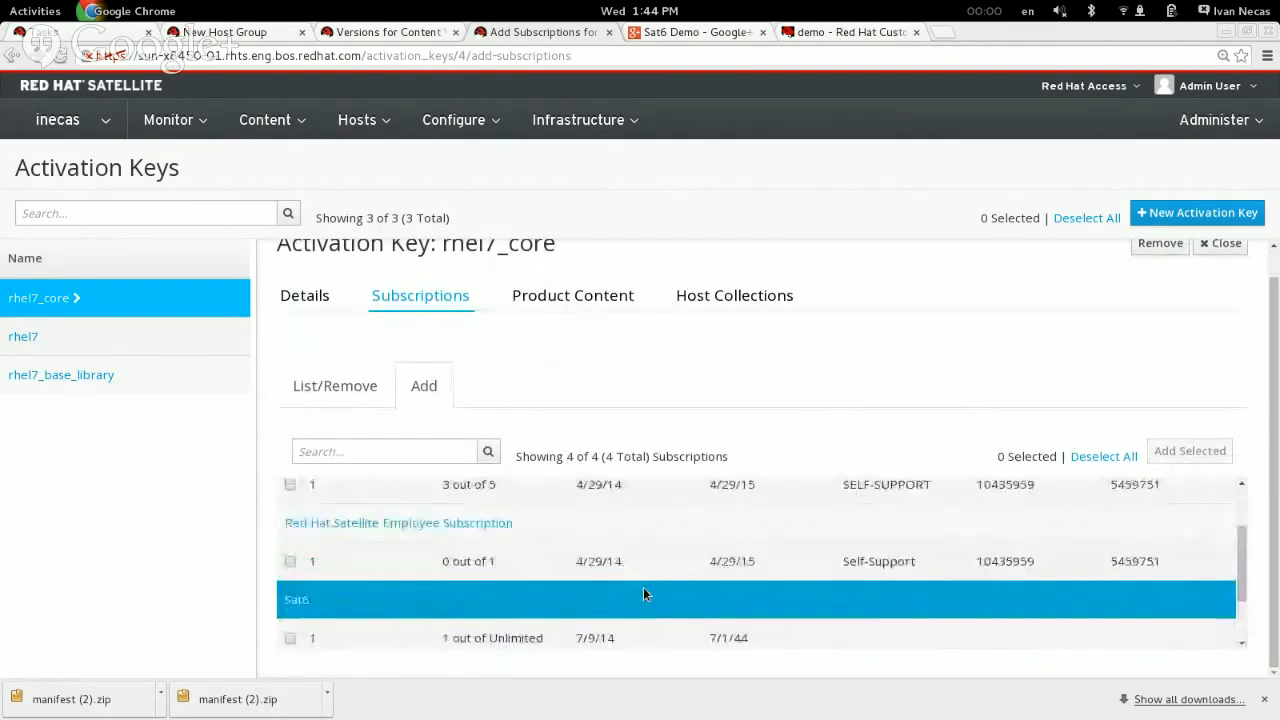
pyautogui.scroll(2, 611, 580)
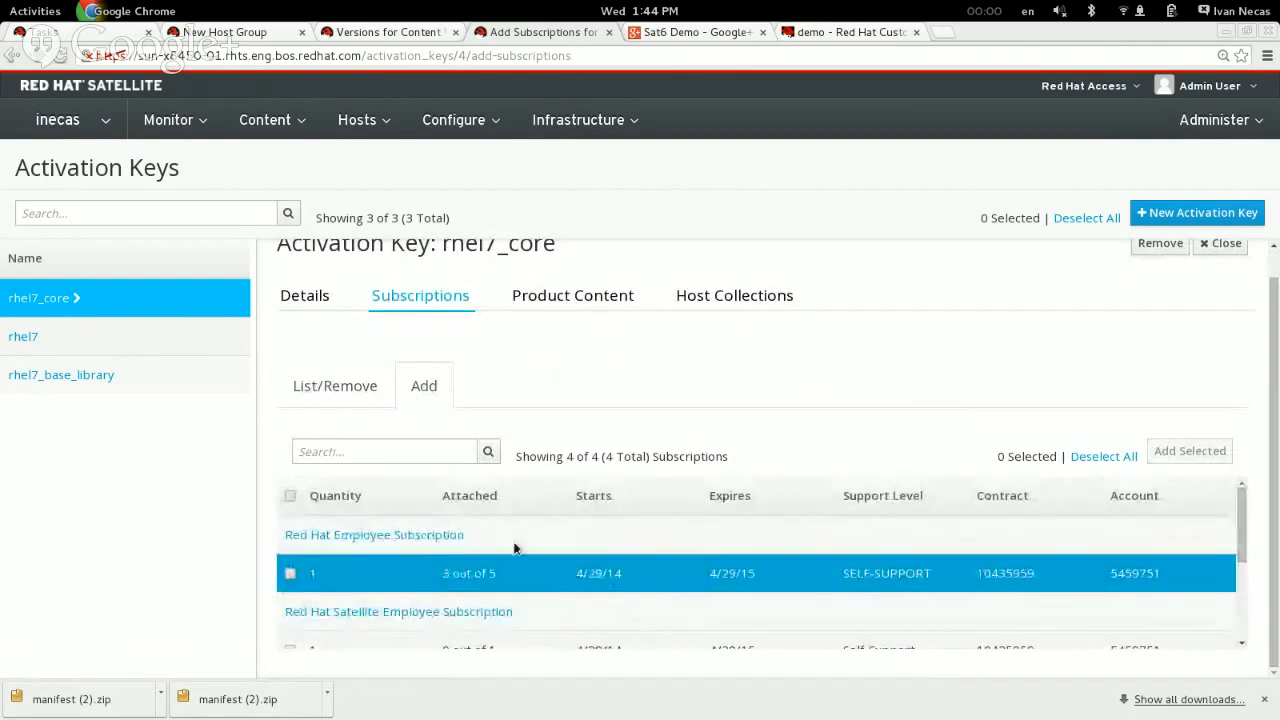
pyautogui.click(290, 576)
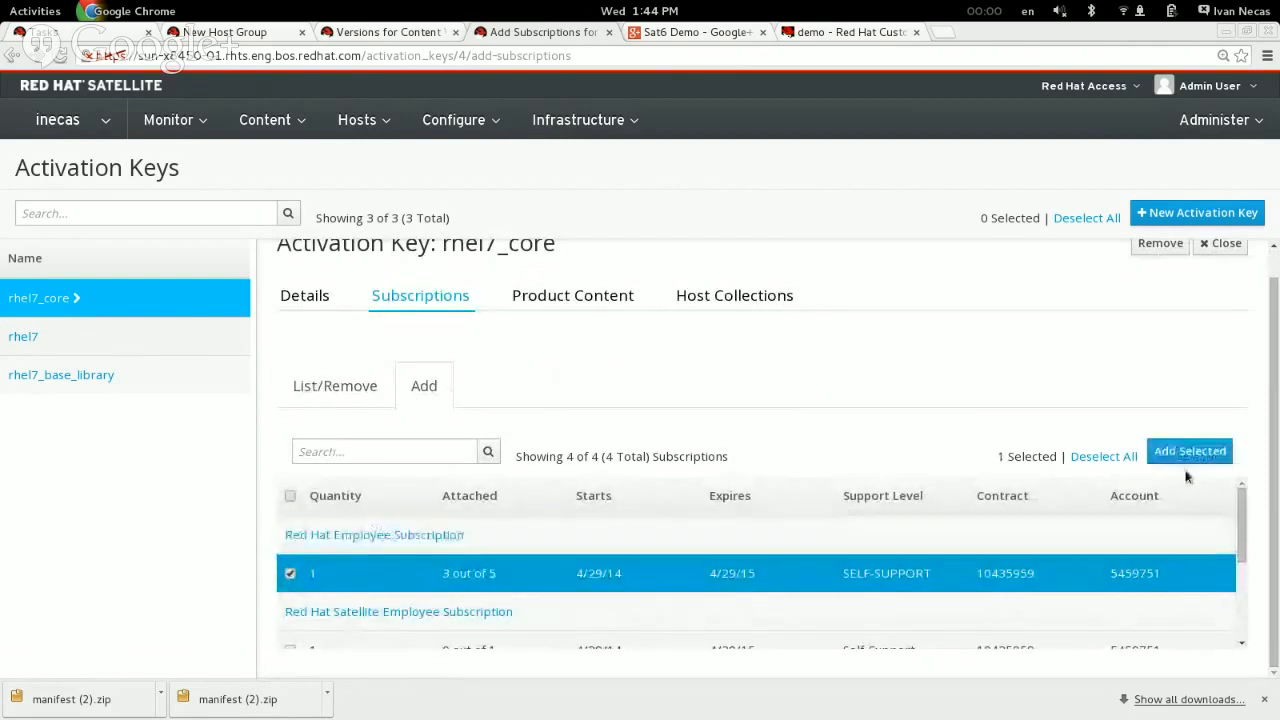
pyautogui.scroll(-1, 1243, 540)
pyautogui.moveTo(1243, 540); pyautogui.dragTo(1231, 610)
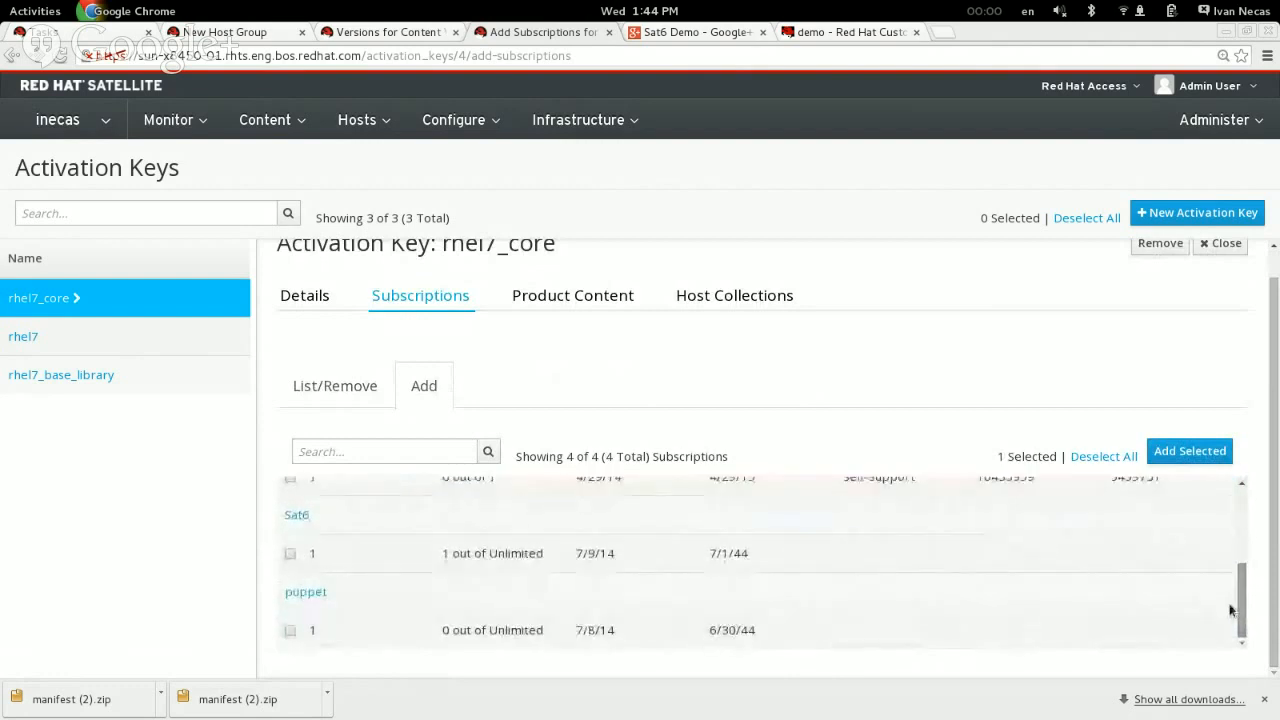
pyautogui.click(290, 554)
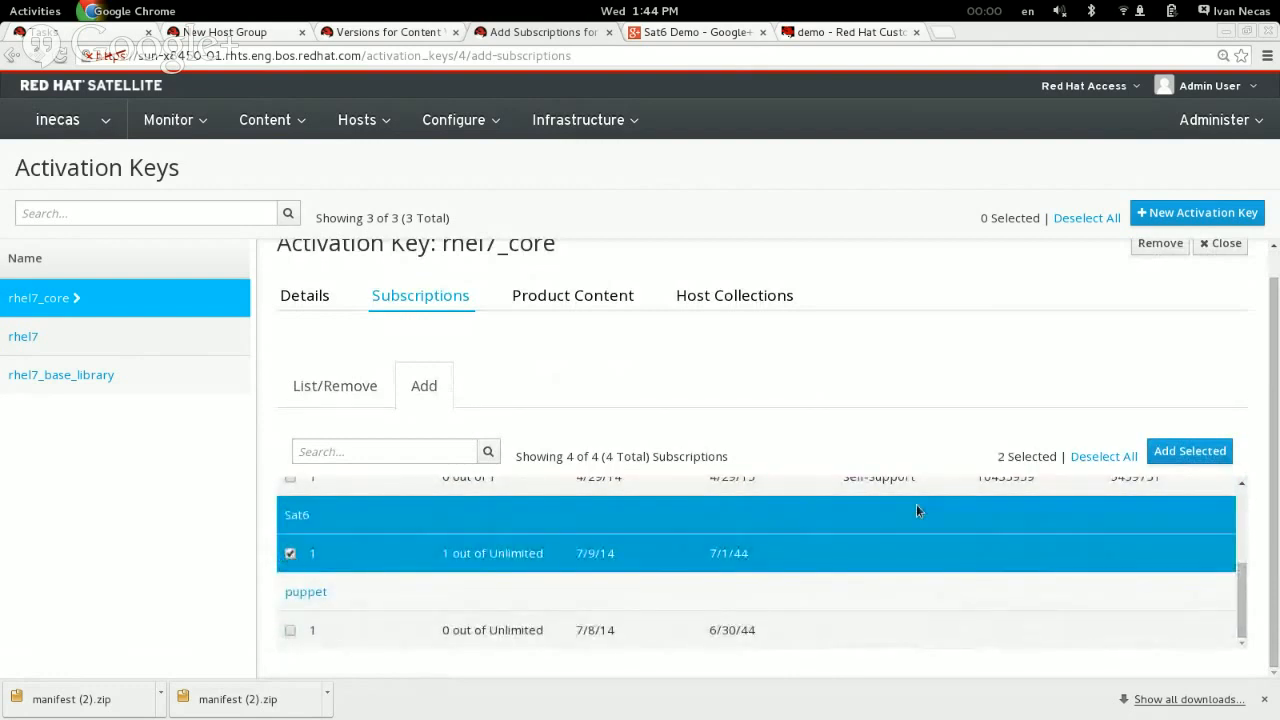
pyautogui.scroll(3, 1240, 600)
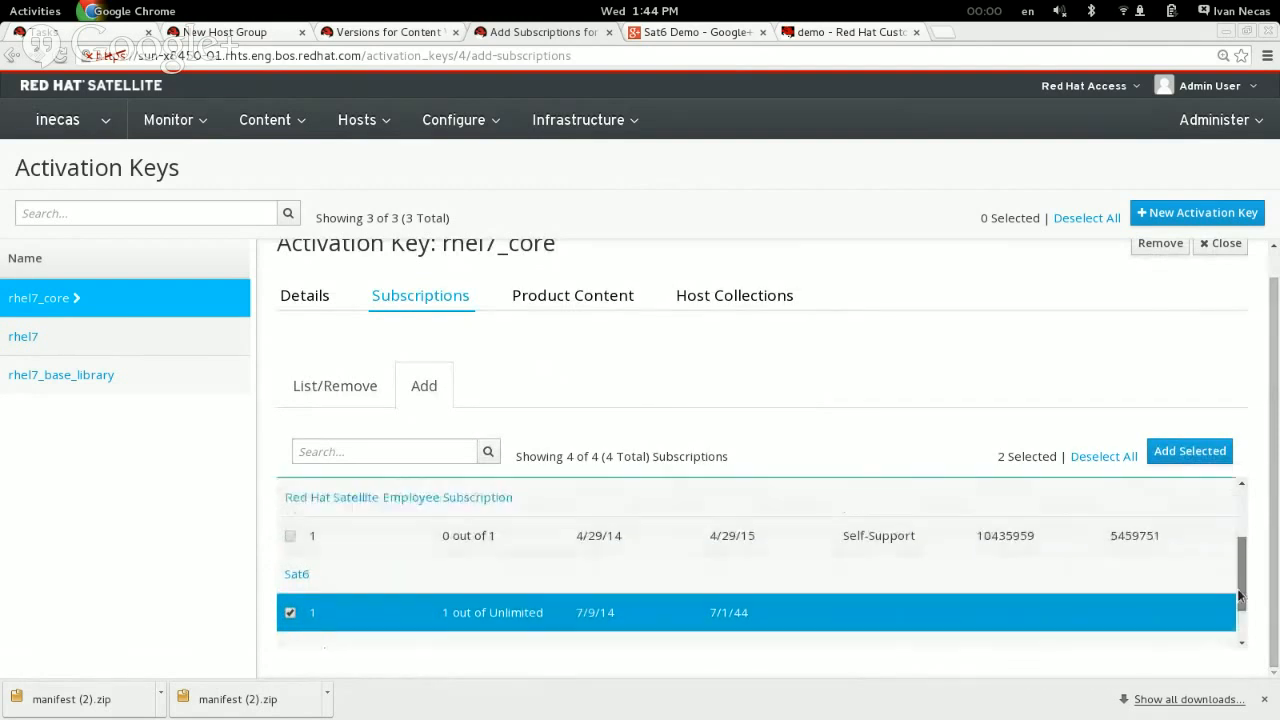
pyautogui.scroll(-3, 1228, 577)
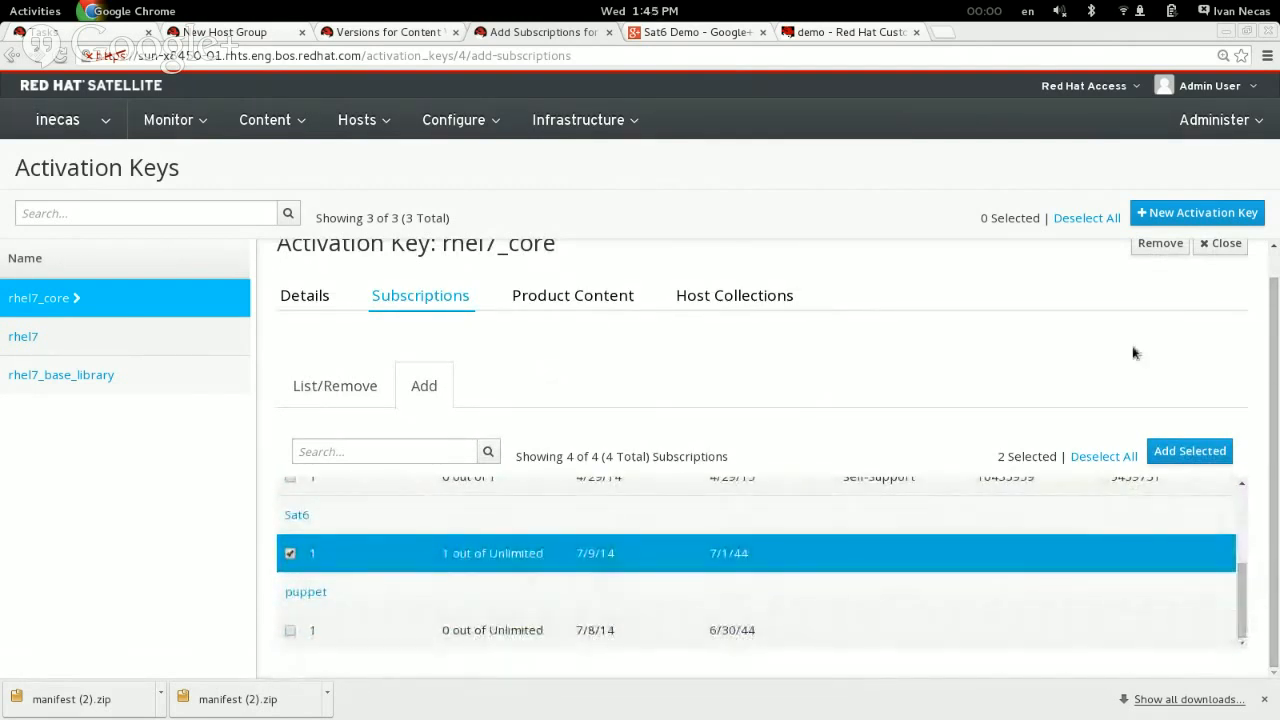
pyautogui.click(1202, 457)
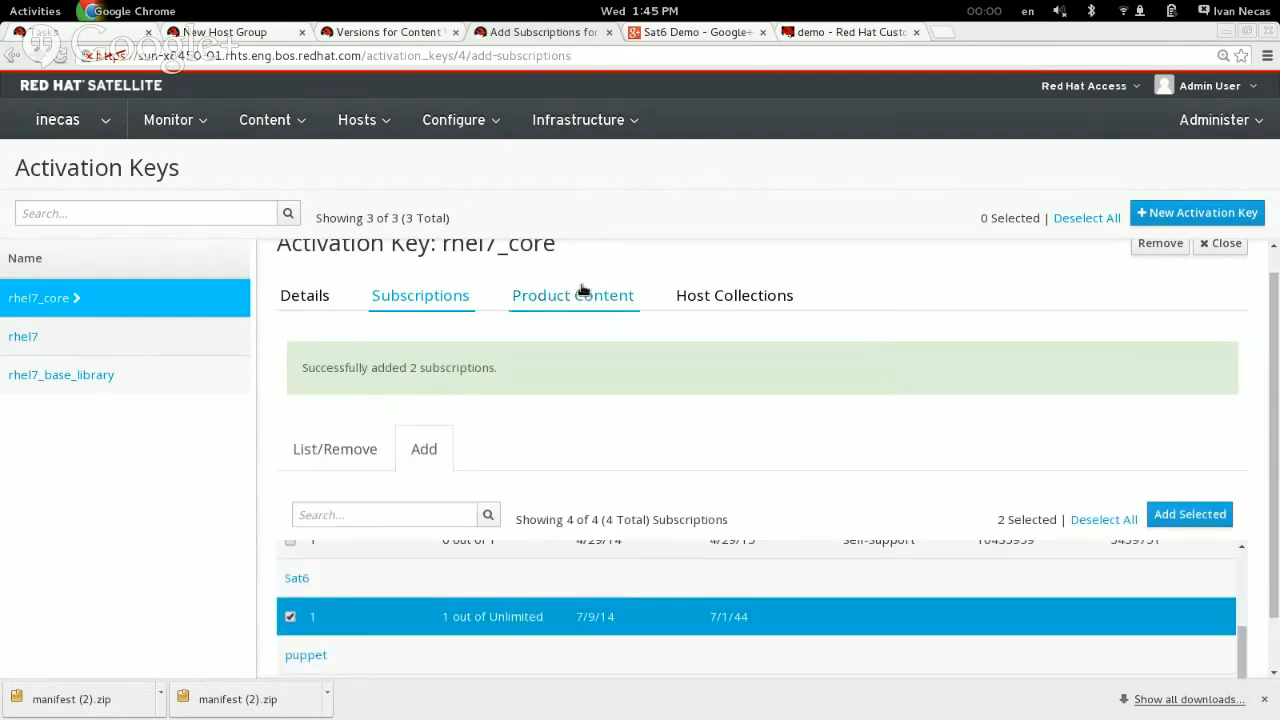
# Step: Glance at the rhel7_core content view versions, return to the new host group form and reload its activation key data
pyautogui.click(374, 33)
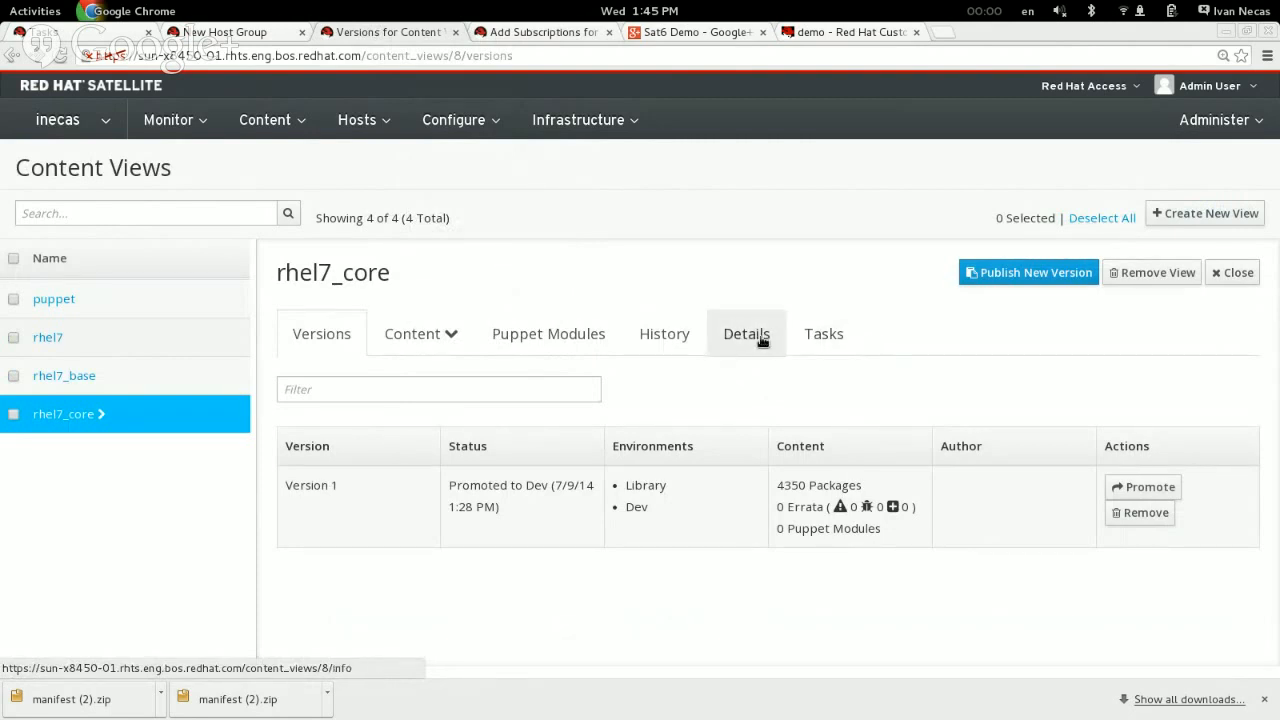
pyautogui.click(225, 35)
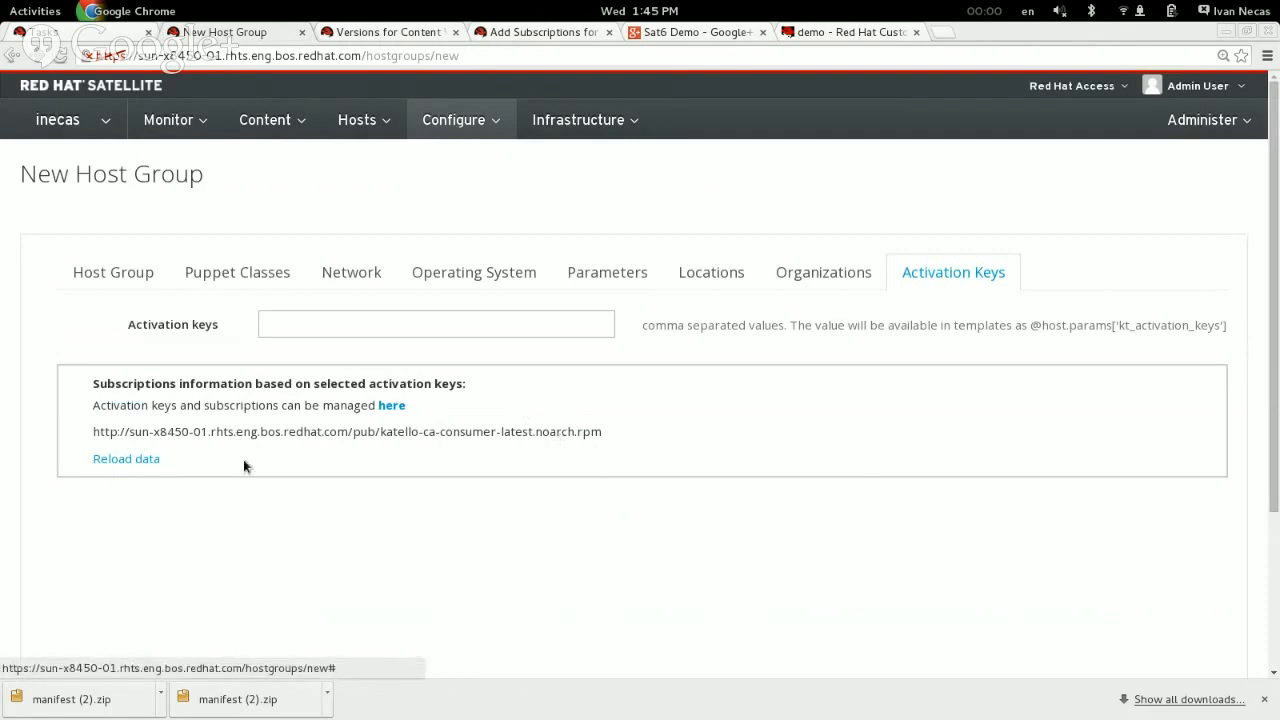
pyautogui.click(110, 465)
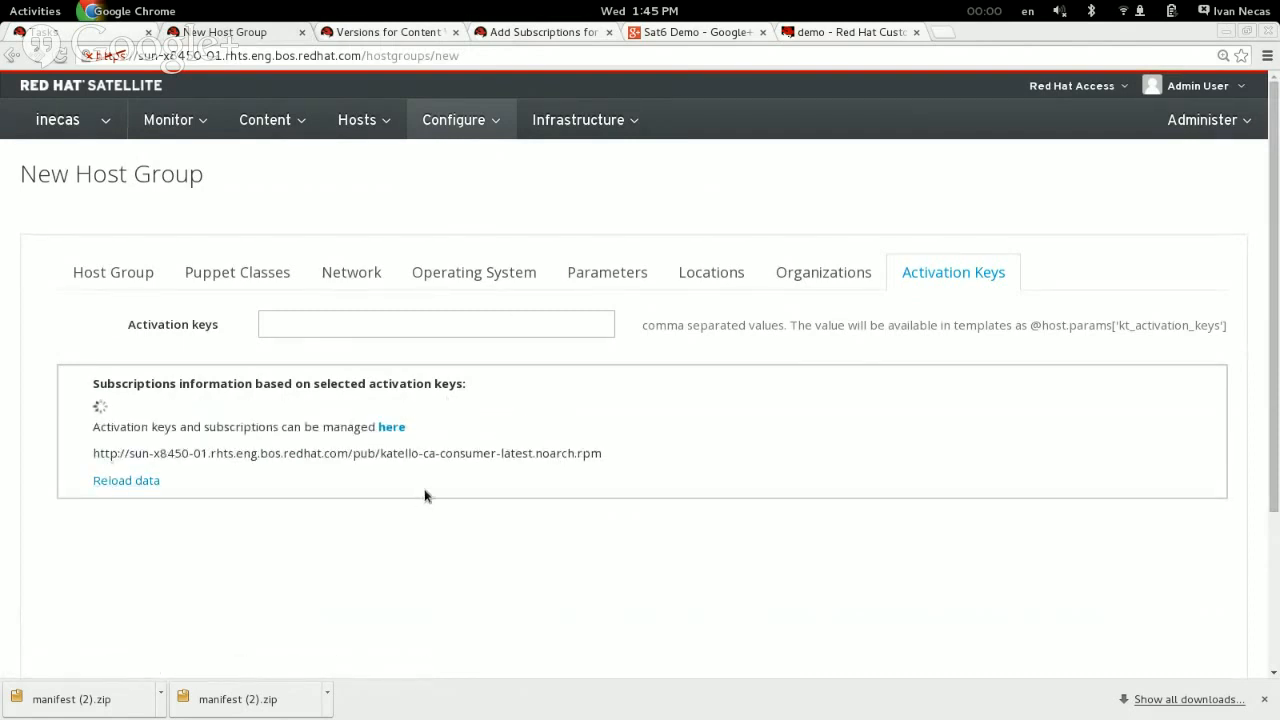
# Step: Assign the rhel7_core activation key to the new host group
pyautogui.click(272, 332)
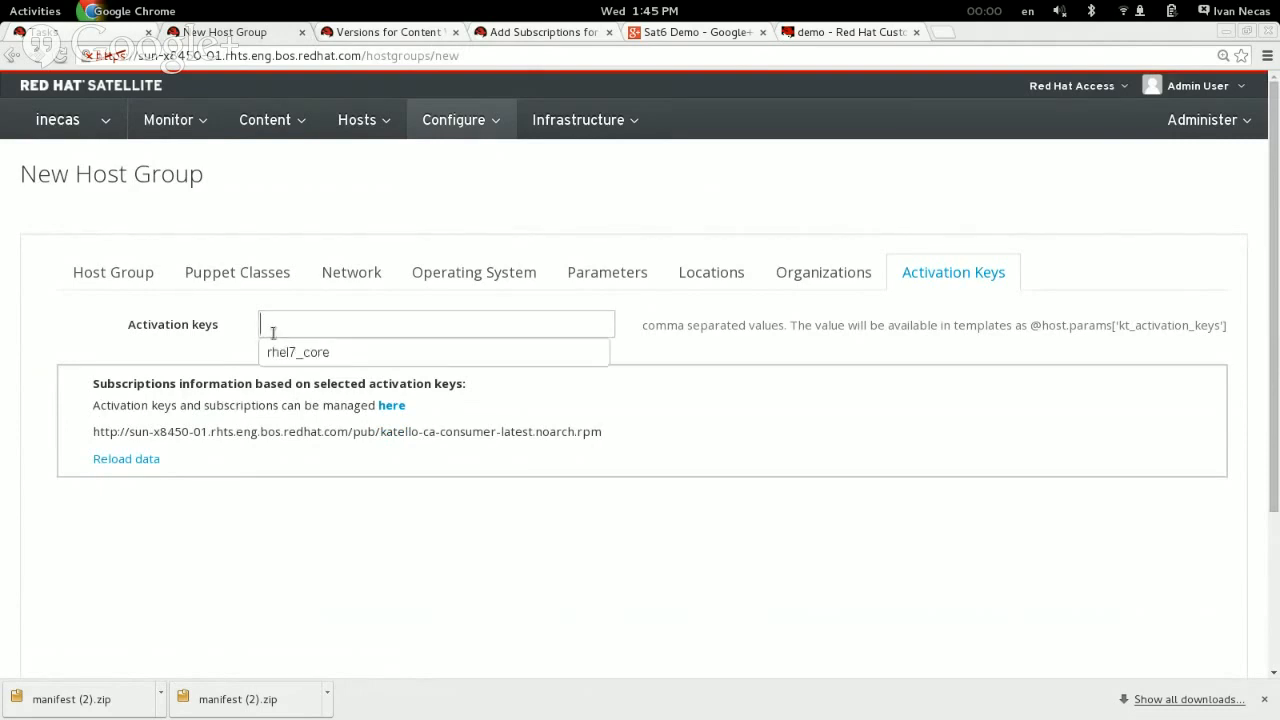
pyautogui.click(331, 353)
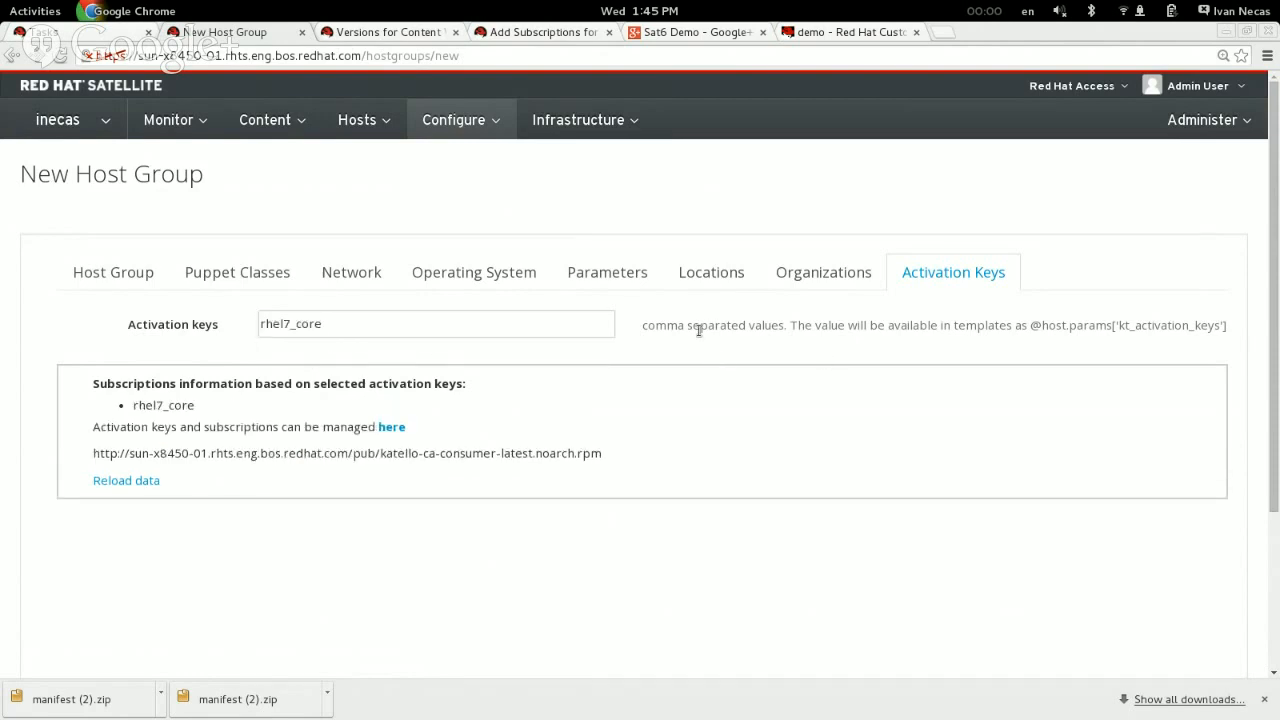
pyautogui.write(',')
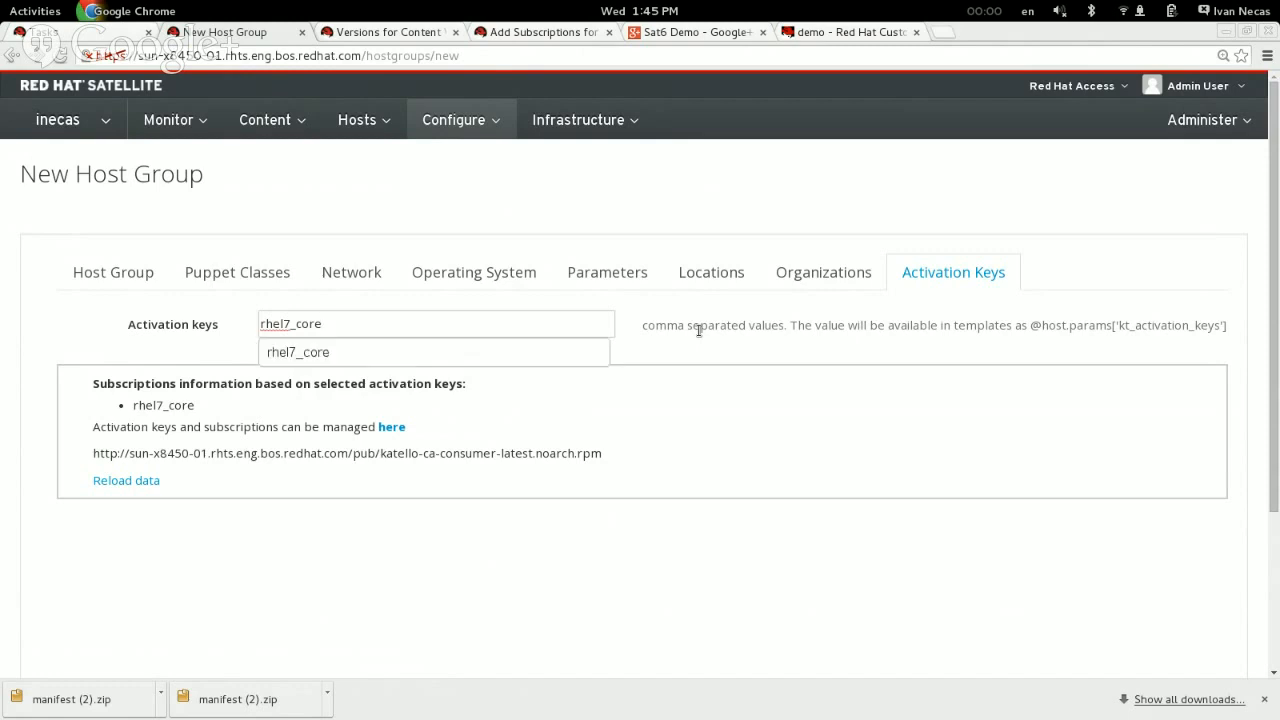
pyautogui.click(707, 391)
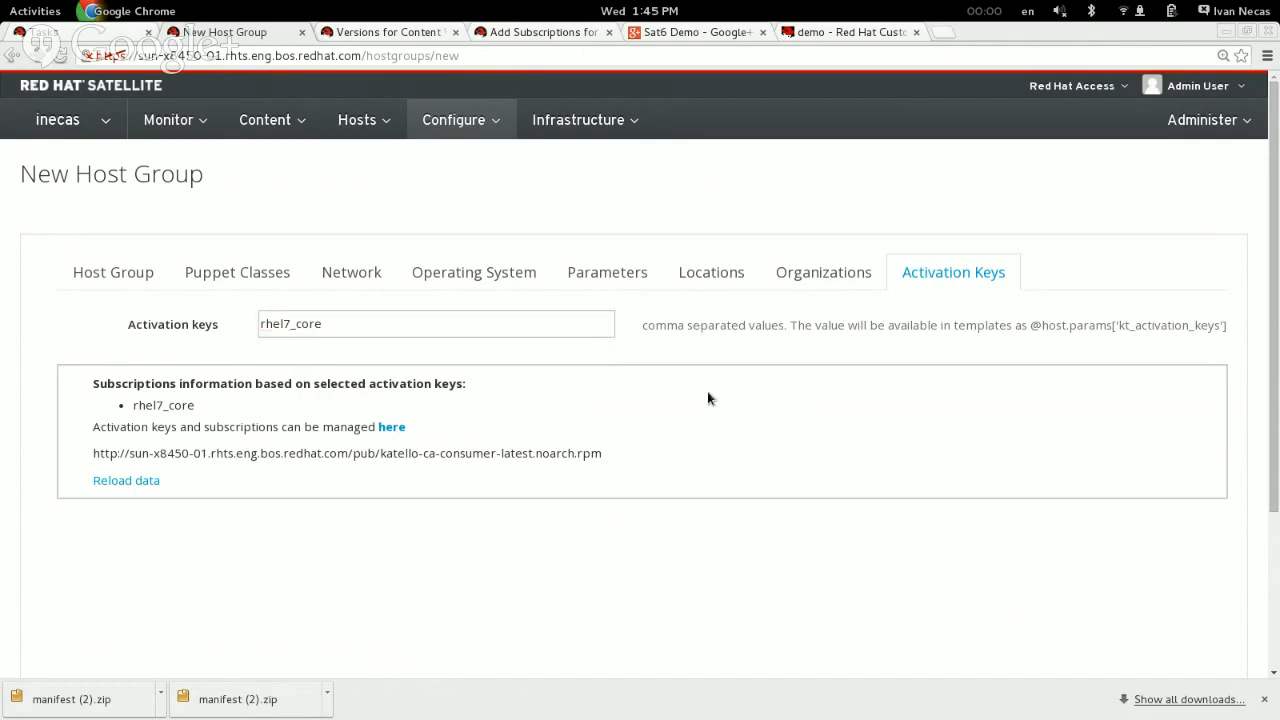
# Step: Review the host group's general, network and operating system settings, and submit the rhel7_core host group
pyautogui.click(115, 272)
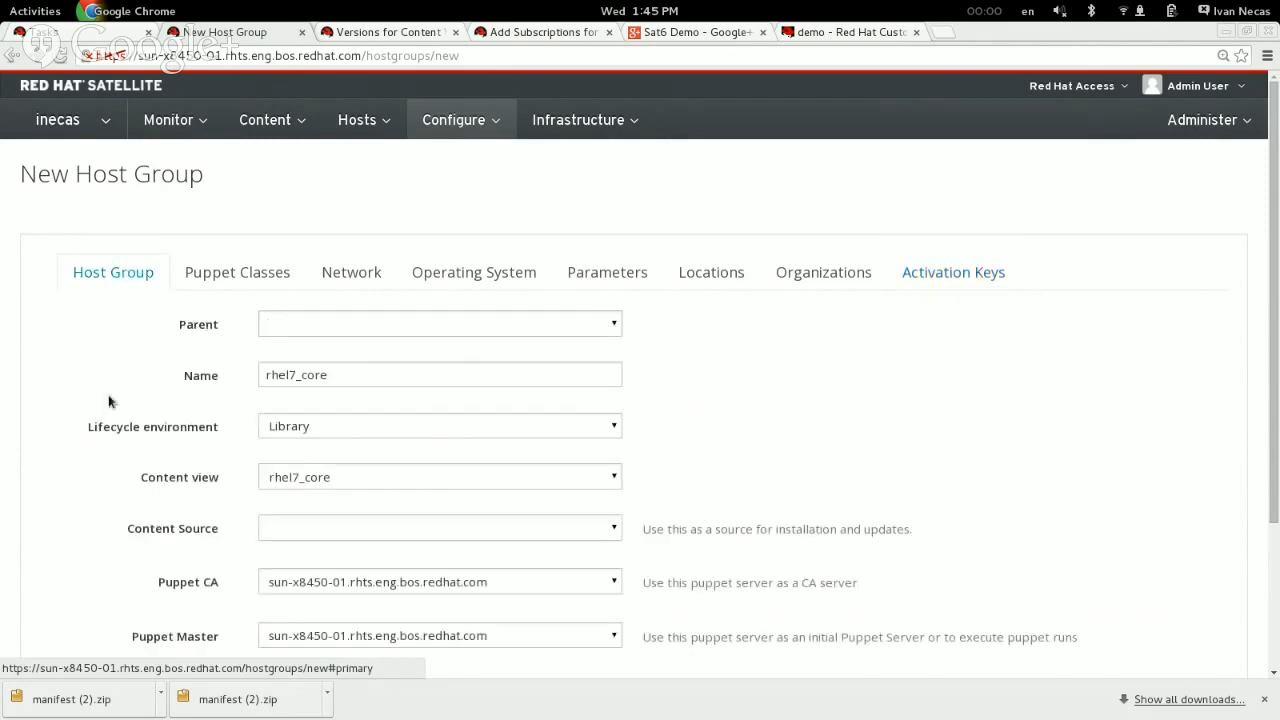
pyautogui.scroll(-3, 110, 401)
pyautogui.scroll(1, 108, 394)
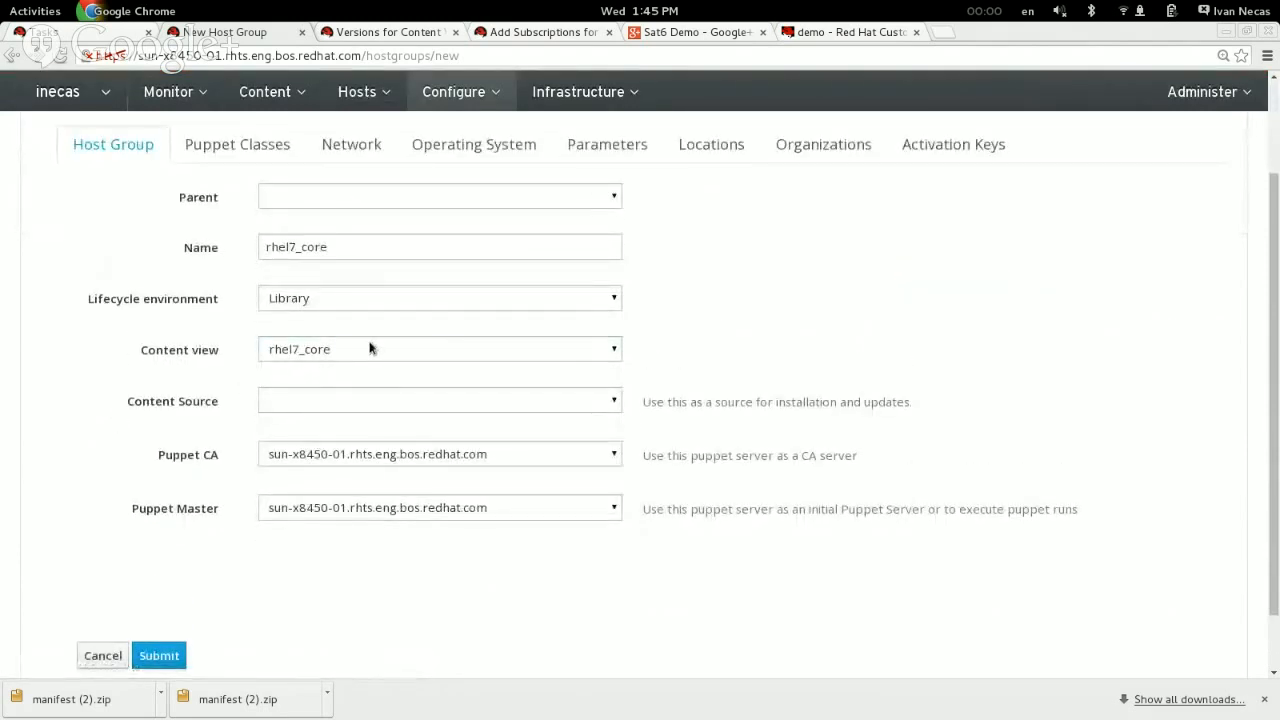
pyautogui.scroll(1, 210, 351)
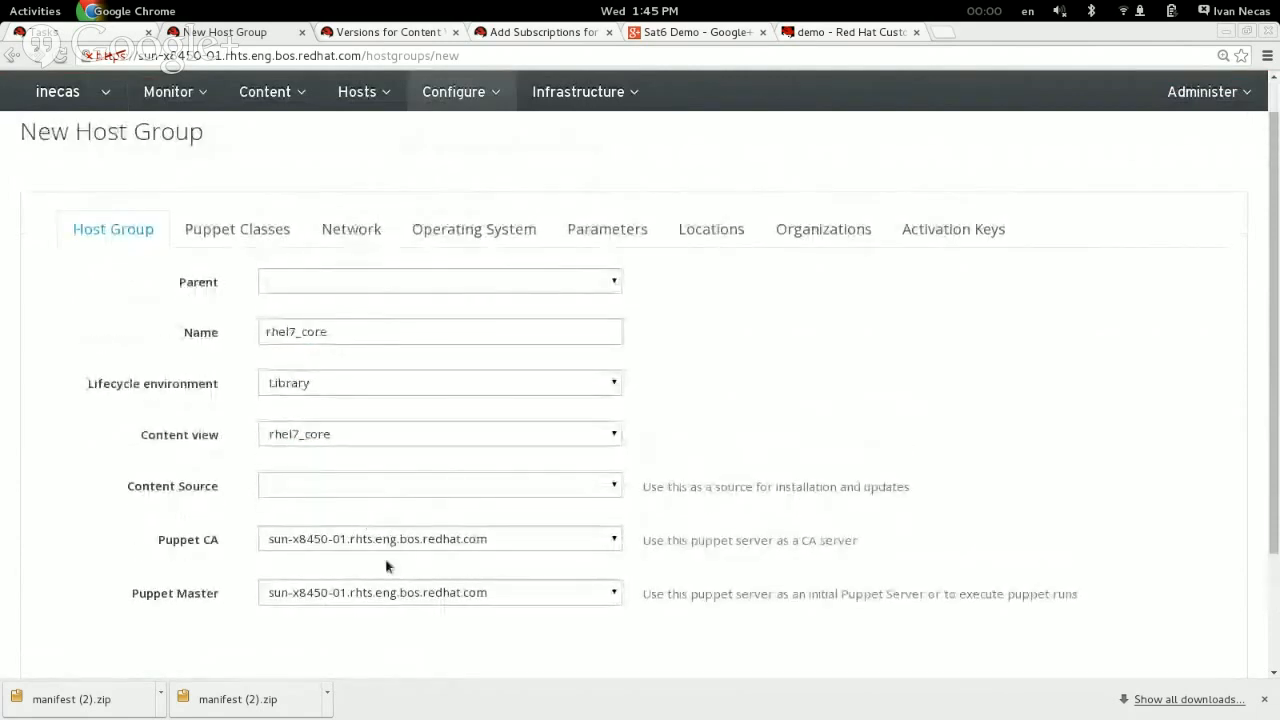
pyautogui.click(368, 231)
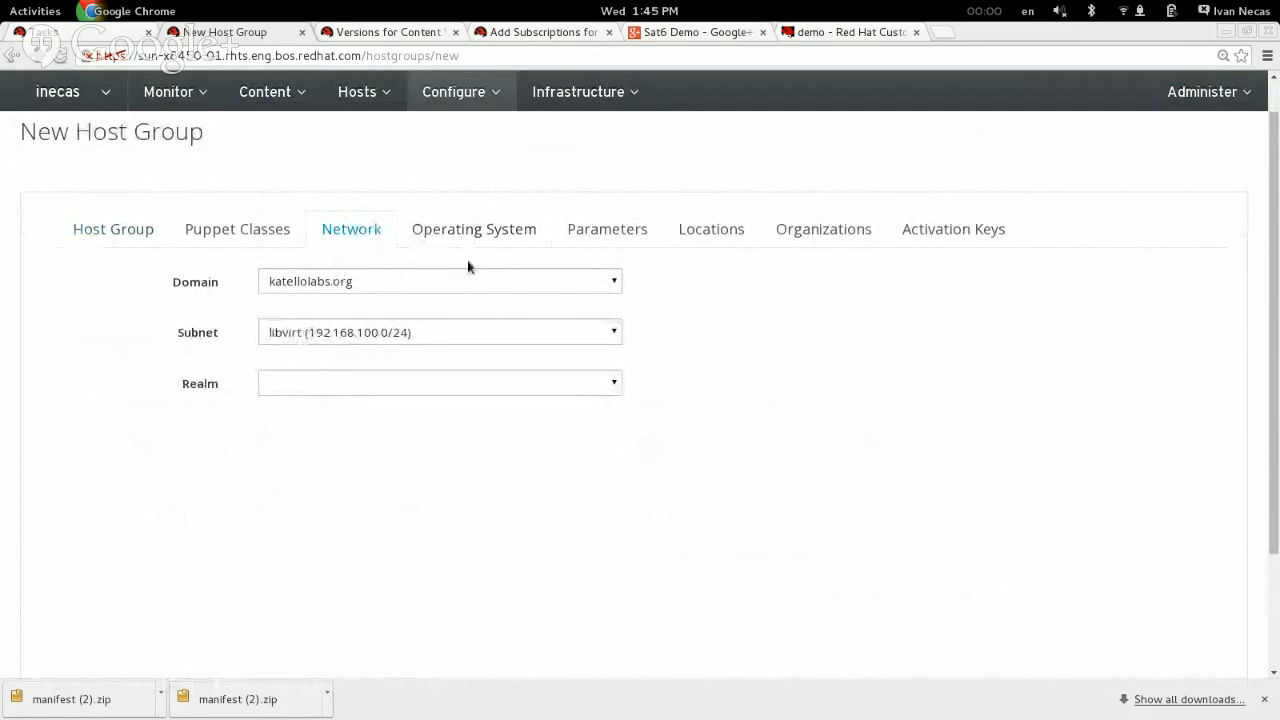
pyautogui.click(476, 230)
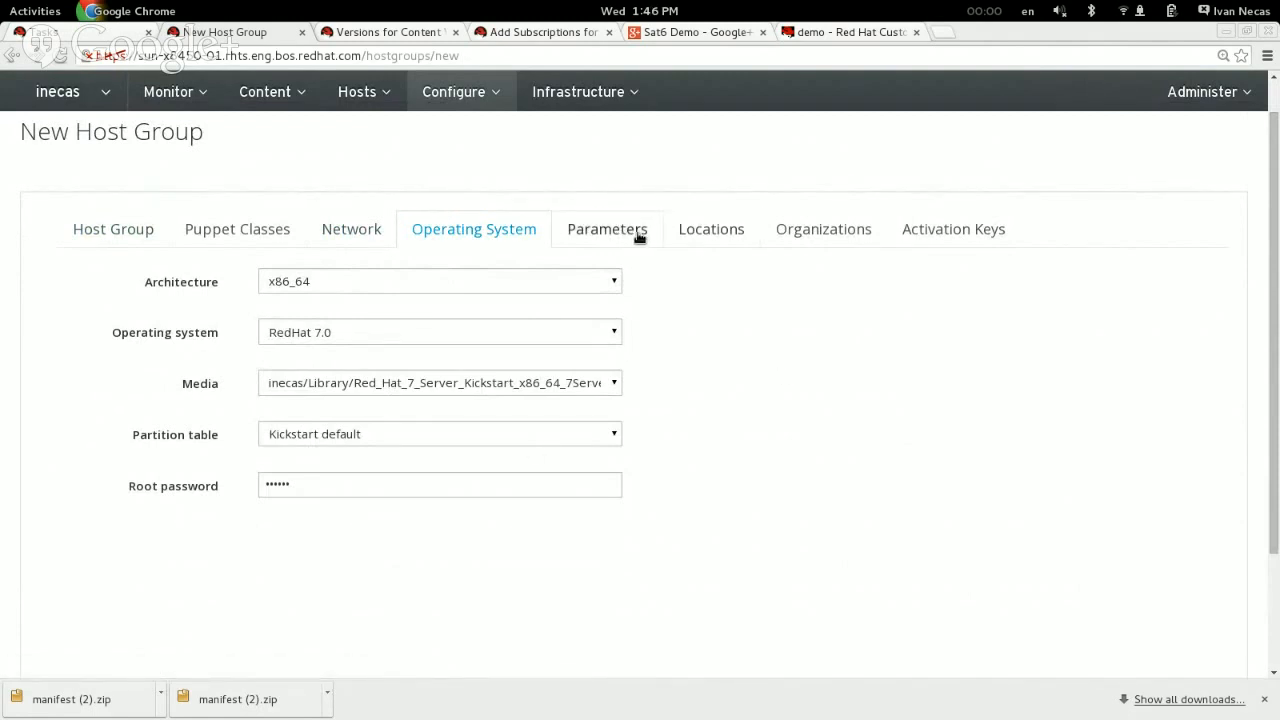
pyautogui.click(929, 229)
pyautogui.click(84, 231)
pyautogui.scroll(-3, 71, 413)
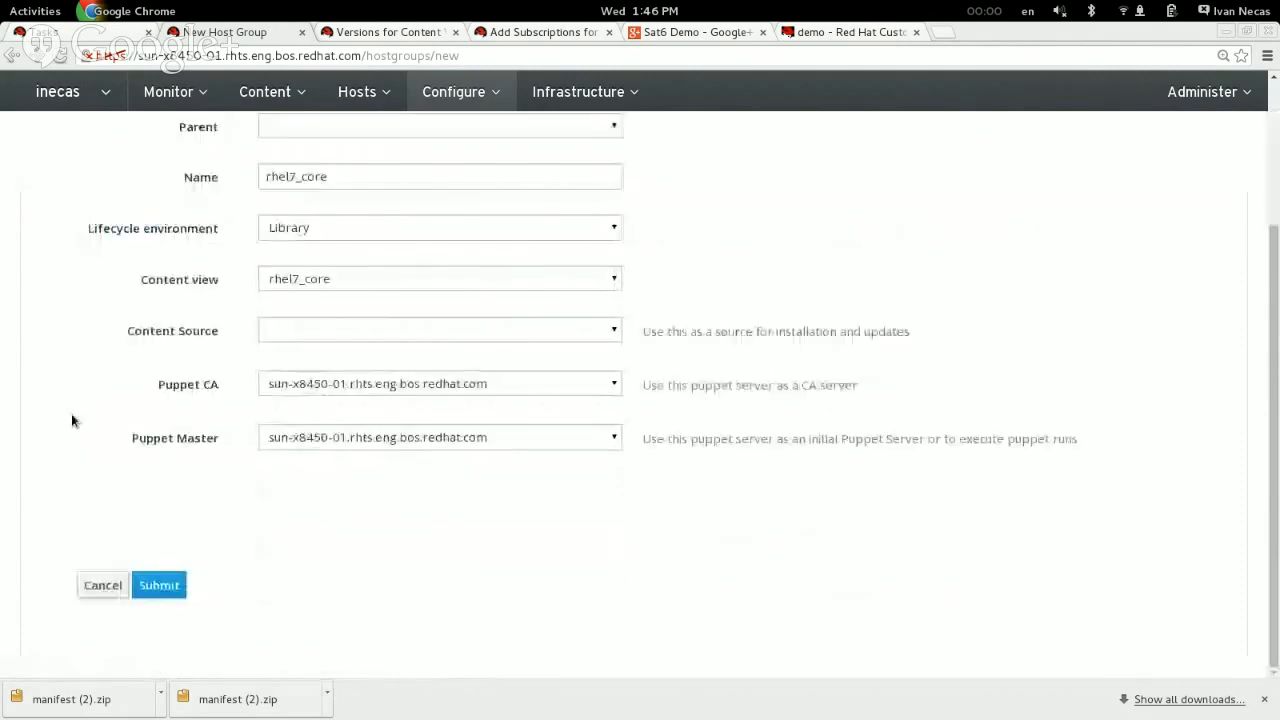
pyautogui.click(159, 585)
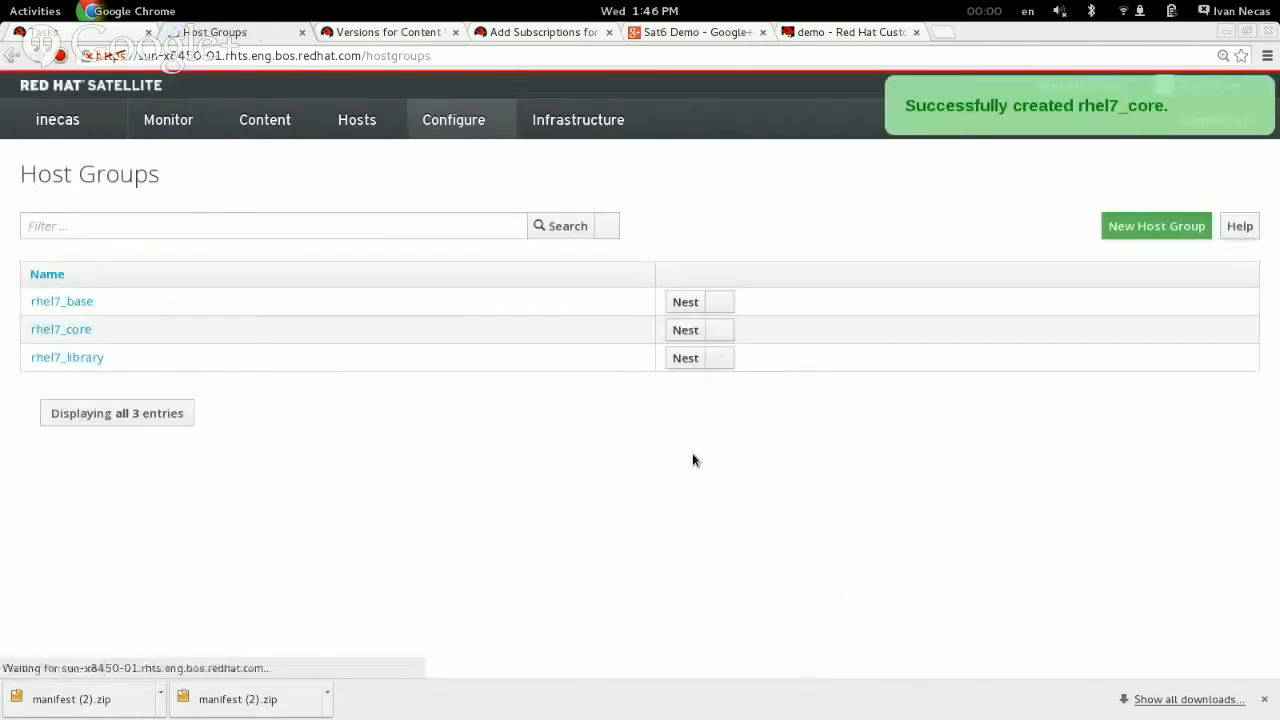
# Step: Start creating a new host and name it rhel7-core-1
pyautogui.click(265, 119)
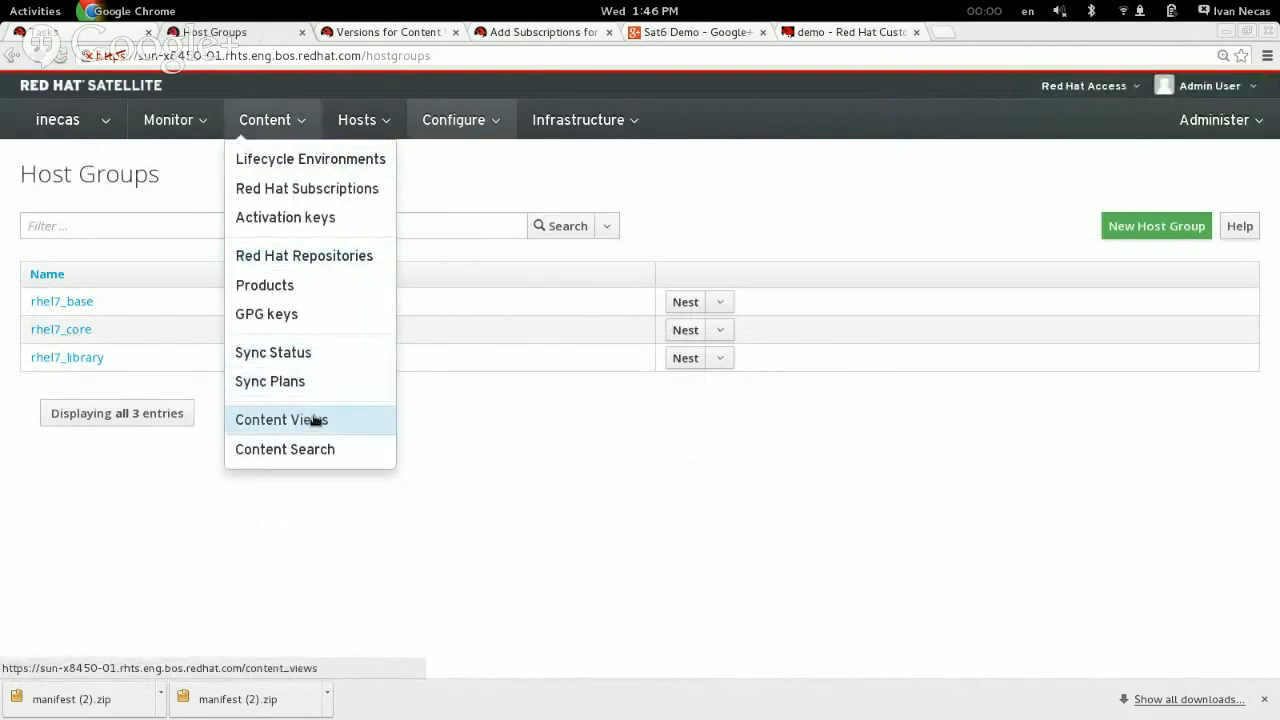
pyautogui.click(357, 119)
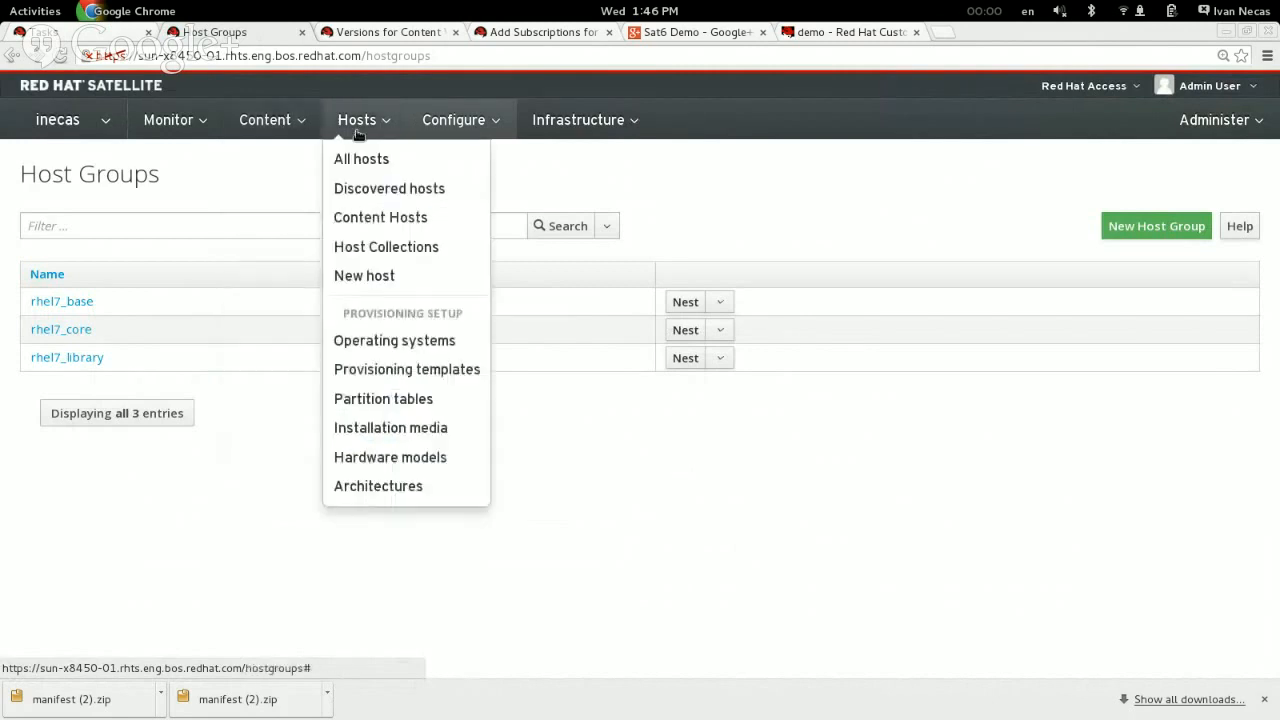
pyautogui.click(379, 280)
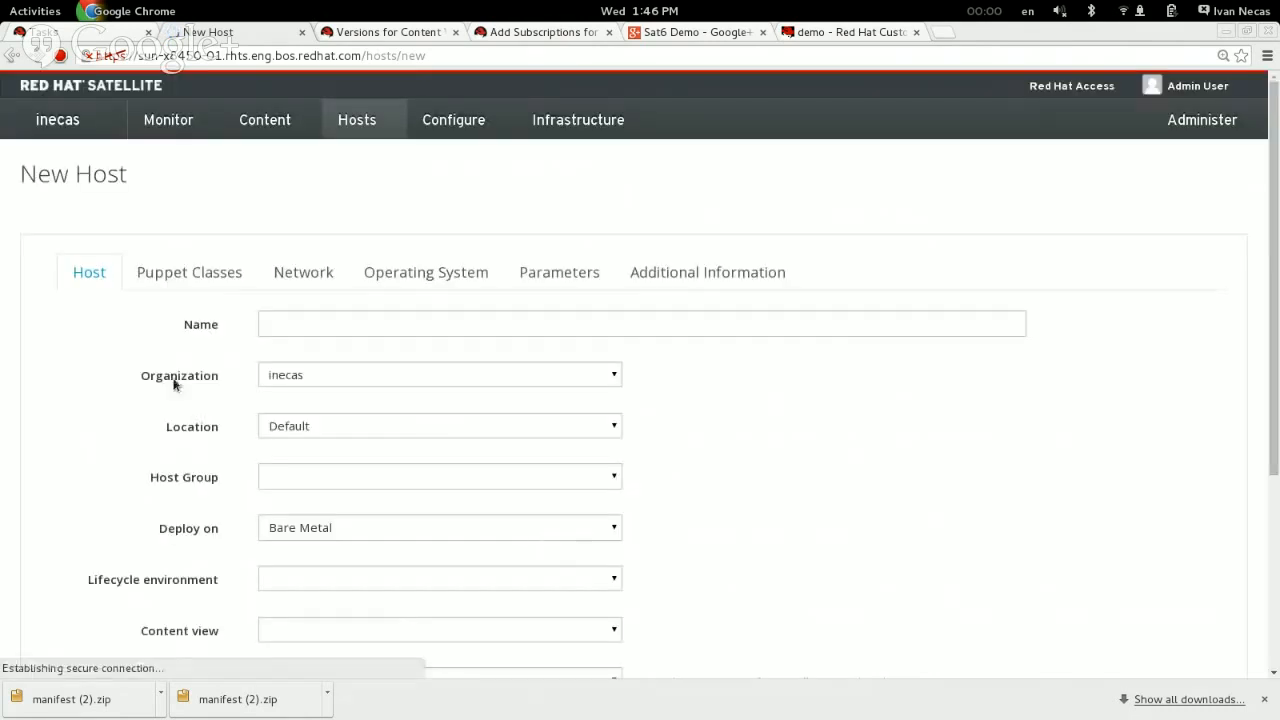
pyautogui.scroll(-2, 111, 364)
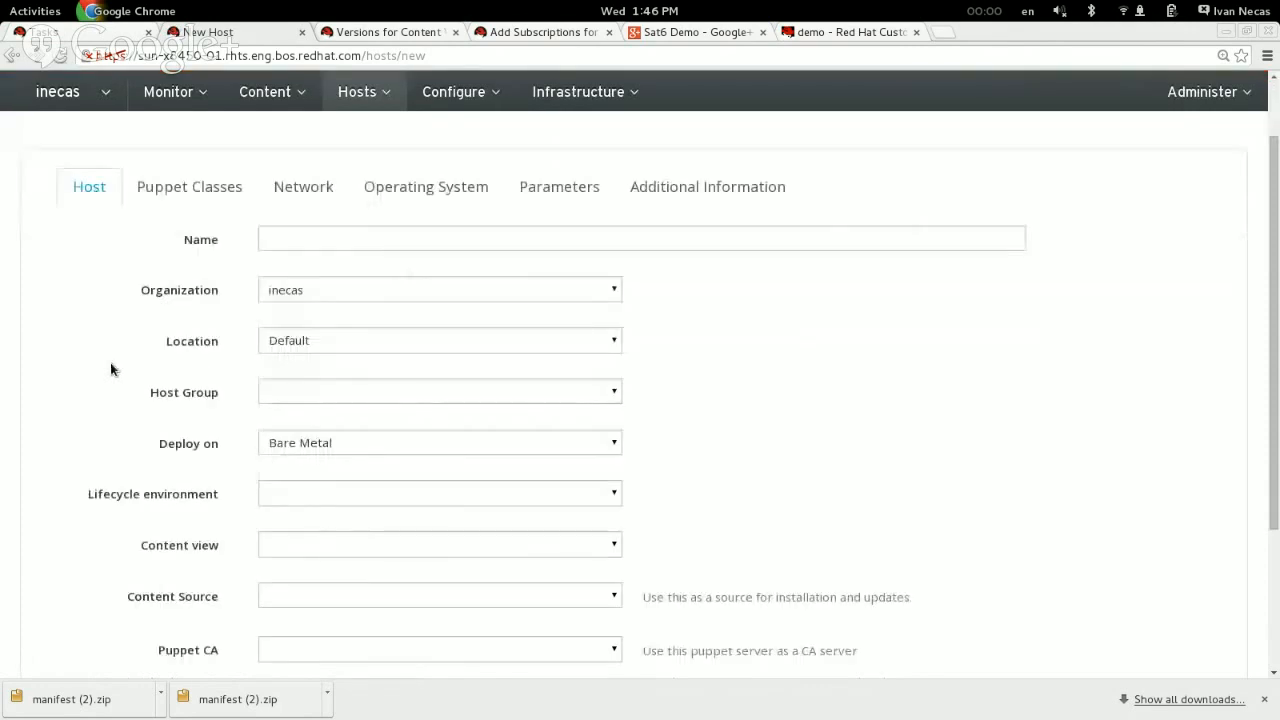
pyautogui.click(334, 240)
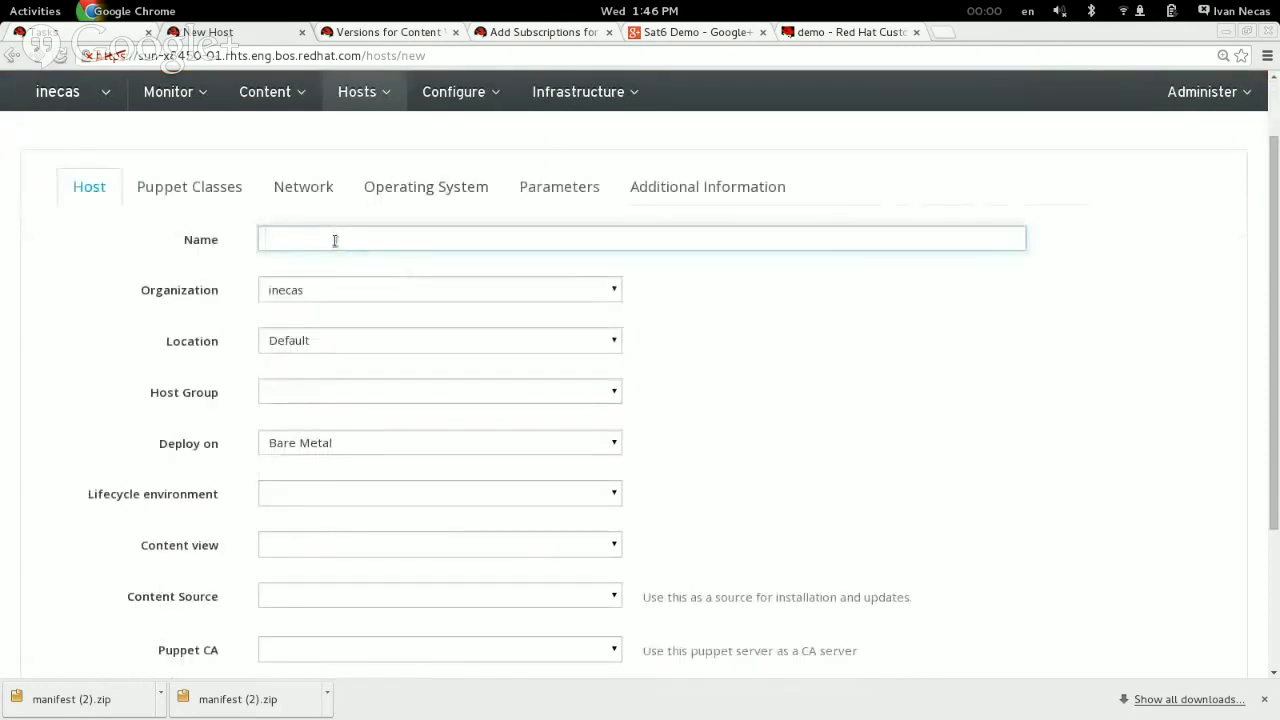
pyautogui.write('rhel6')
pyautogui.write('-core-1')
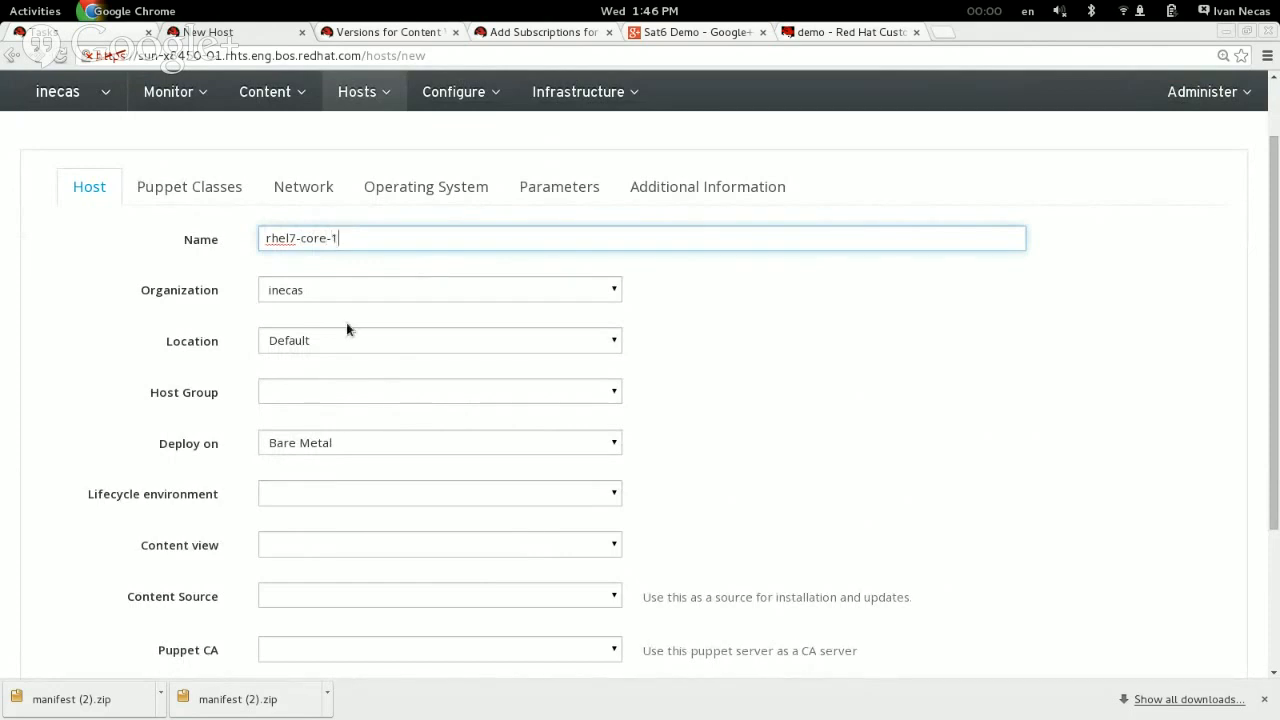
# Step: Assign the host to the rhel7_core host group and review the settings it inherits
pyautogui.click(356, 396)
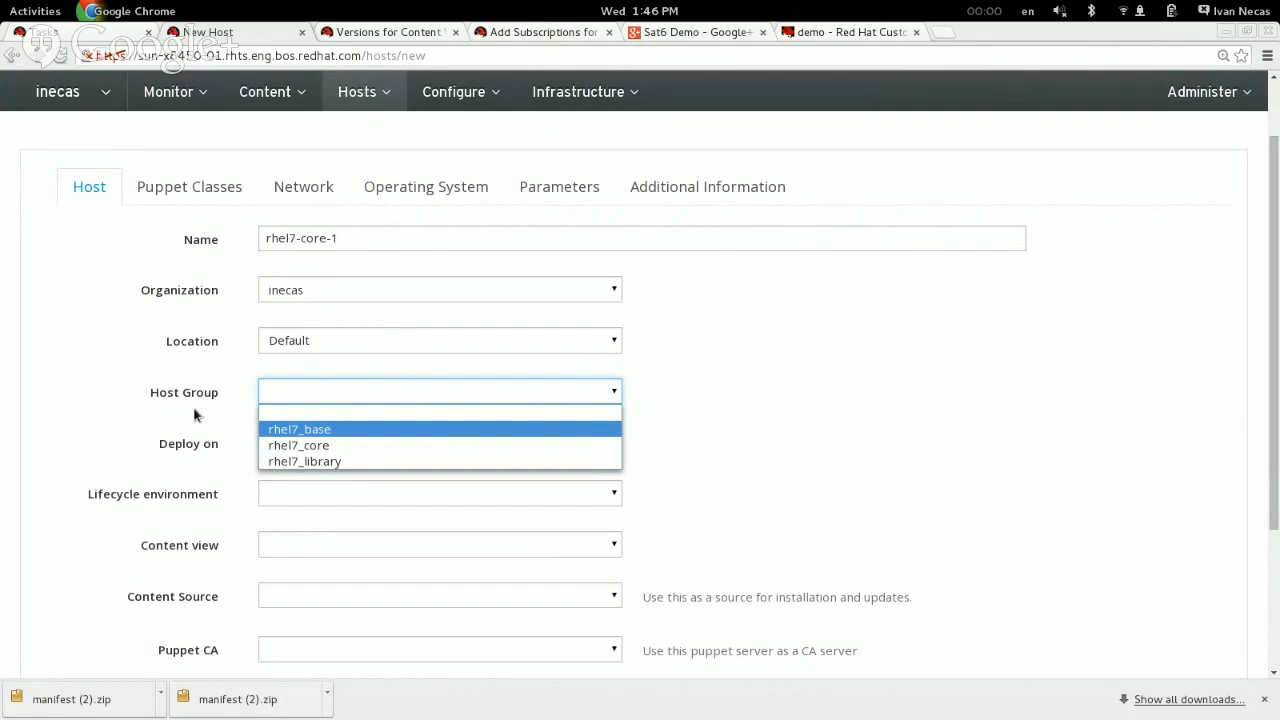
pyautogui.click(328, 444)
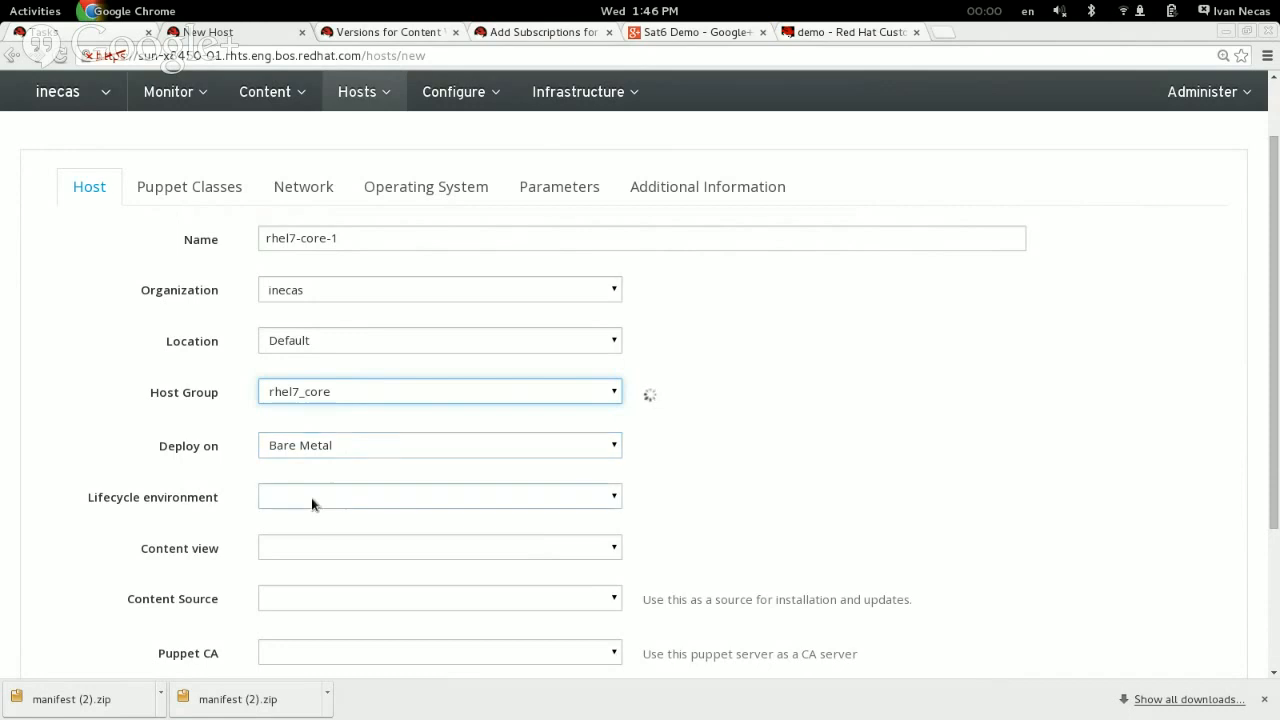
pyautogui.scroll(-3, 320, 450)
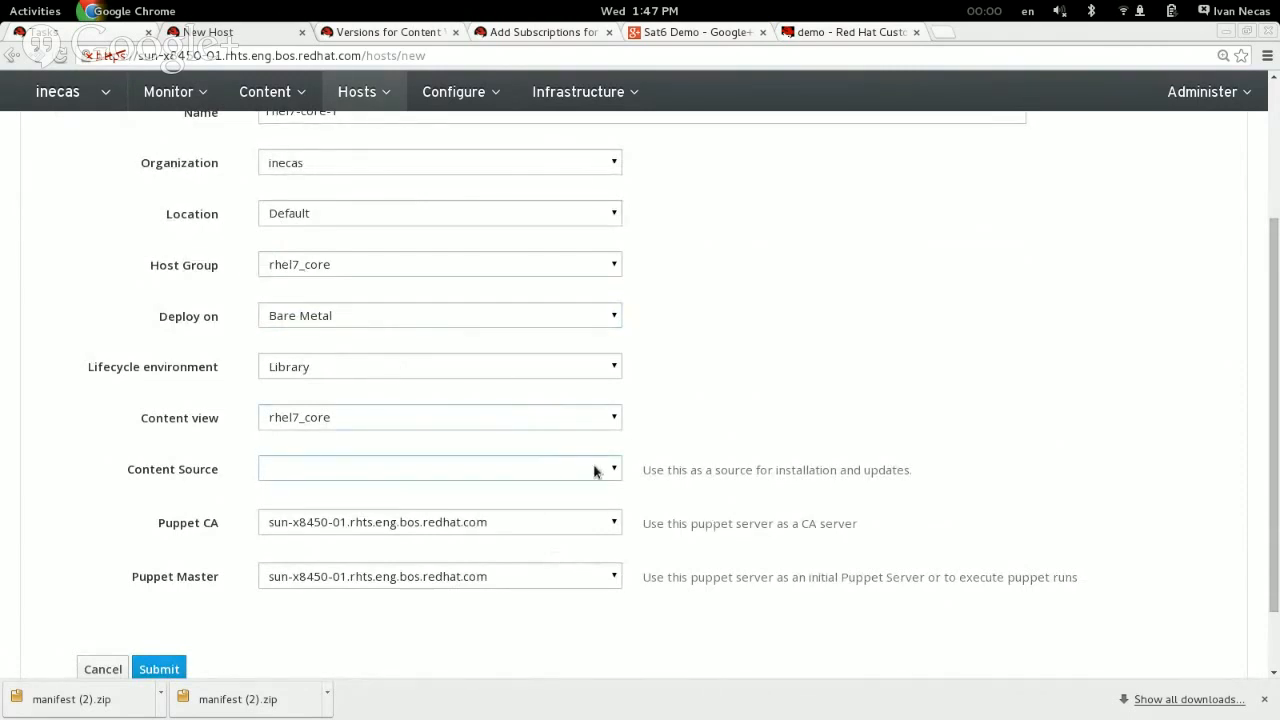
pyautogui.scroll(1, 159, 521)
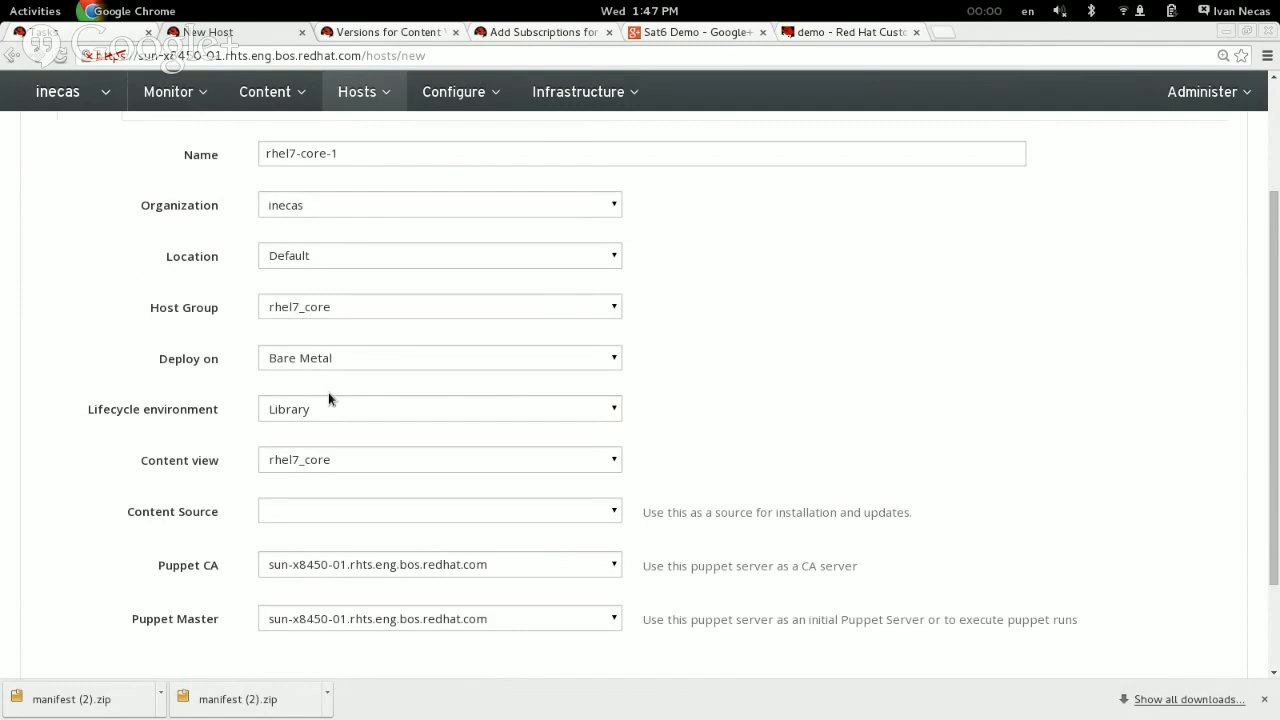
# Step: Examine the host's deployment target and the network settings offered for a bare metal host
pyautogui.moveTo(251, 366); pyautogui.dragTo(100, 362)
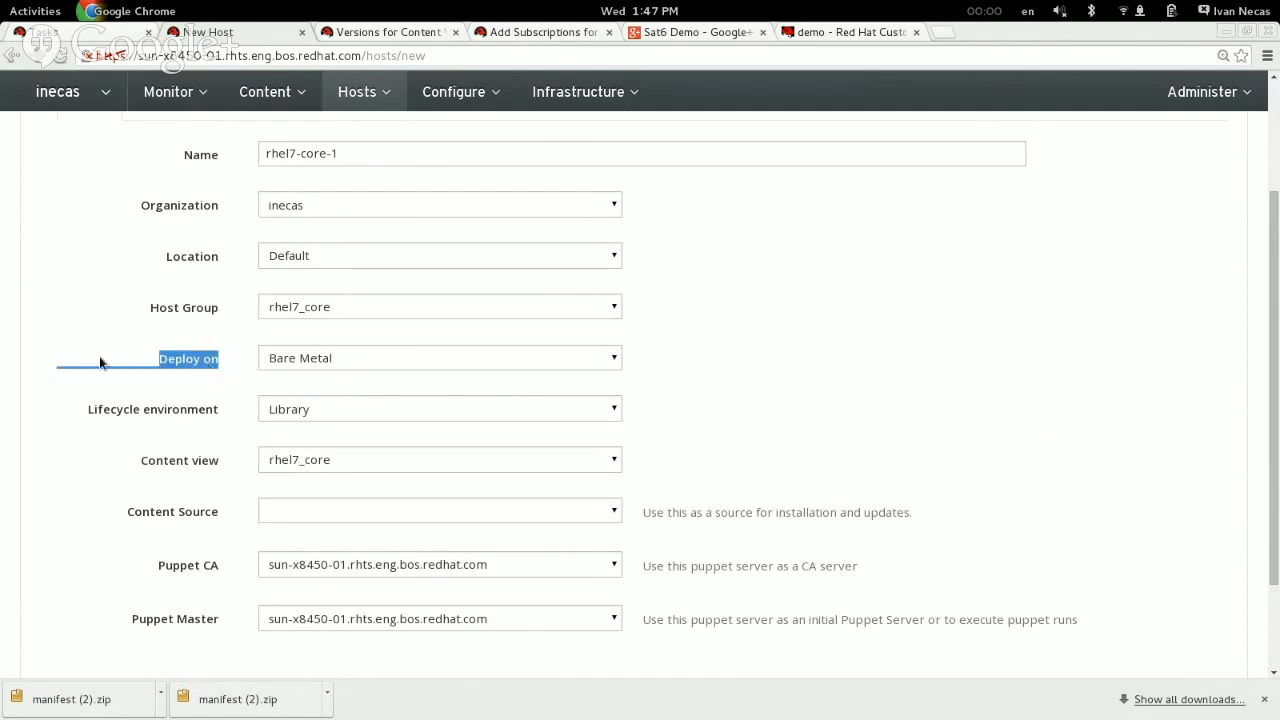
pyautogui.click(99, 362)
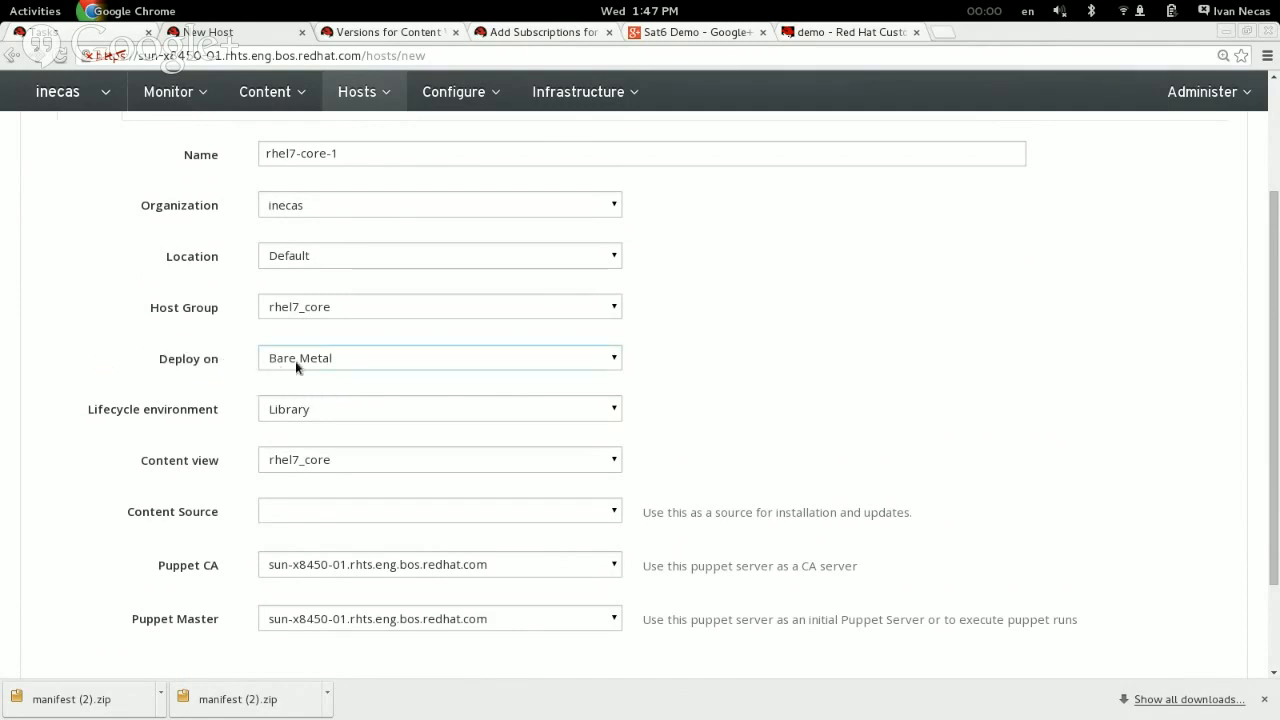
pyautogui.scroll(3, 132, 371)
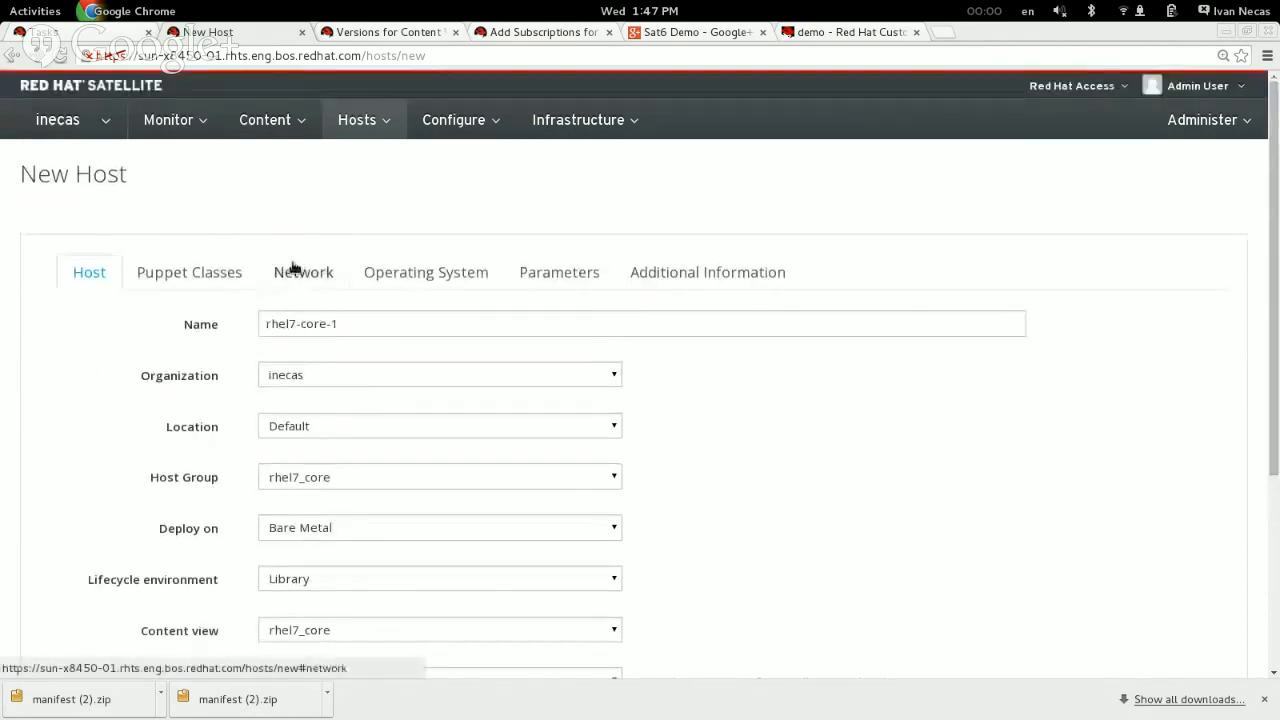
pyautogui.click(297, 274)
pyautogui.click(196, 276)
pyautogui.click(280, 272)
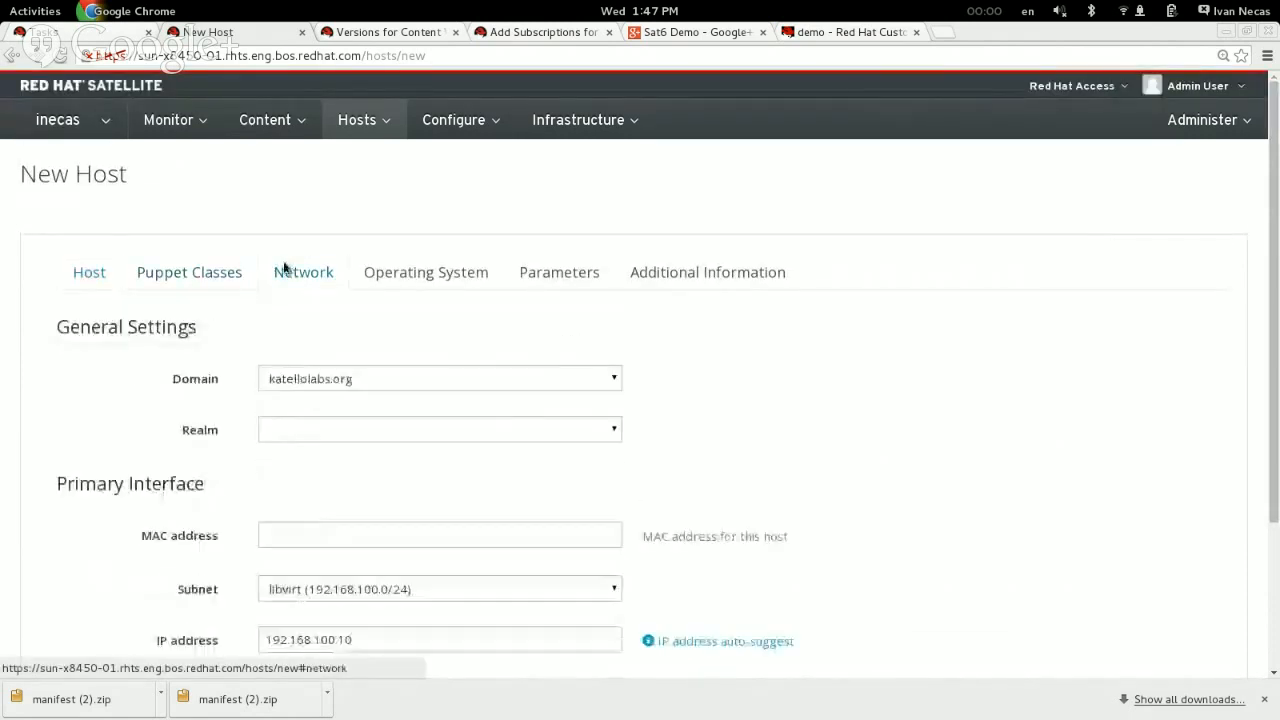
pyautogui.scroll(-3, 132, 371)
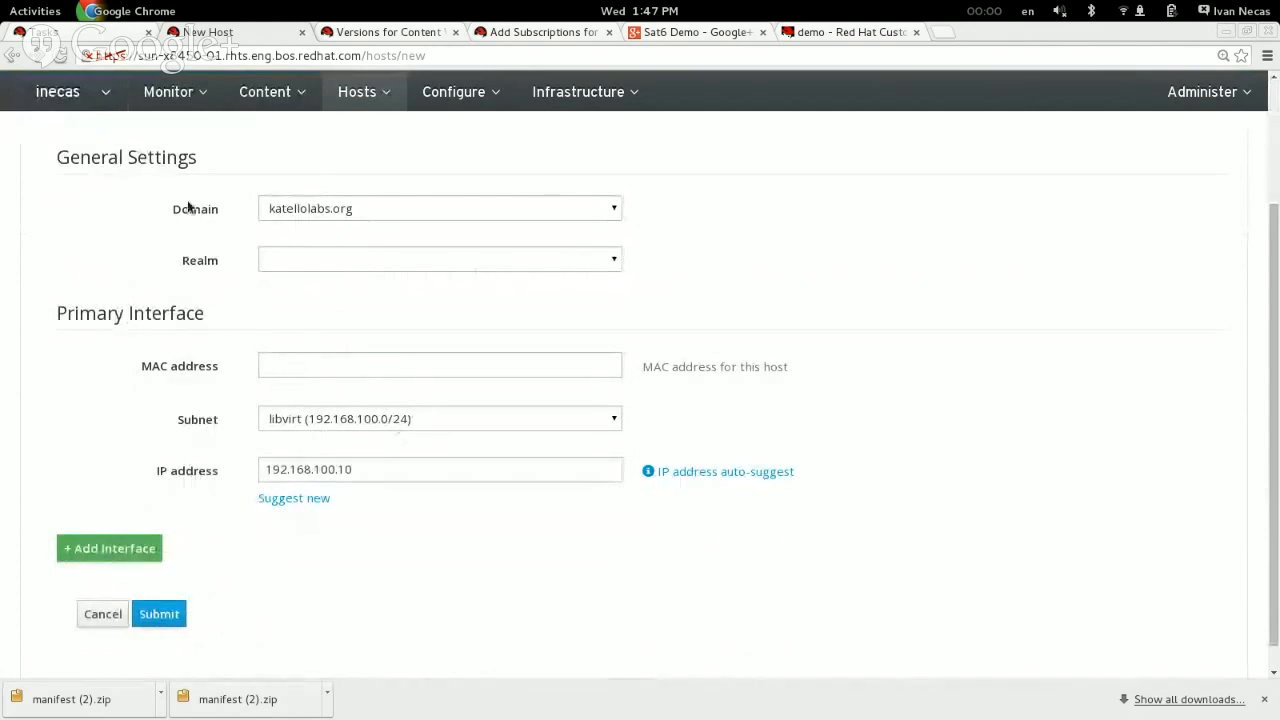
pyautogui.scroll(2, 157, 285)
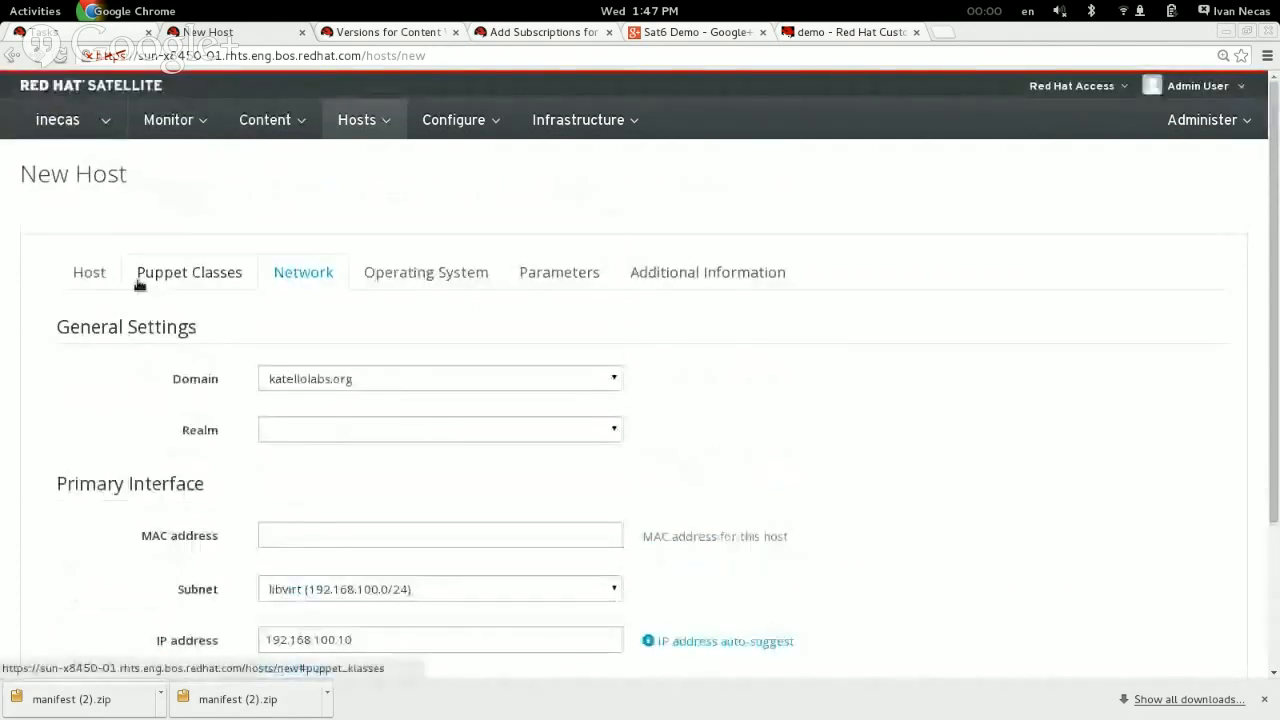
pyautogui.click(107, 281)
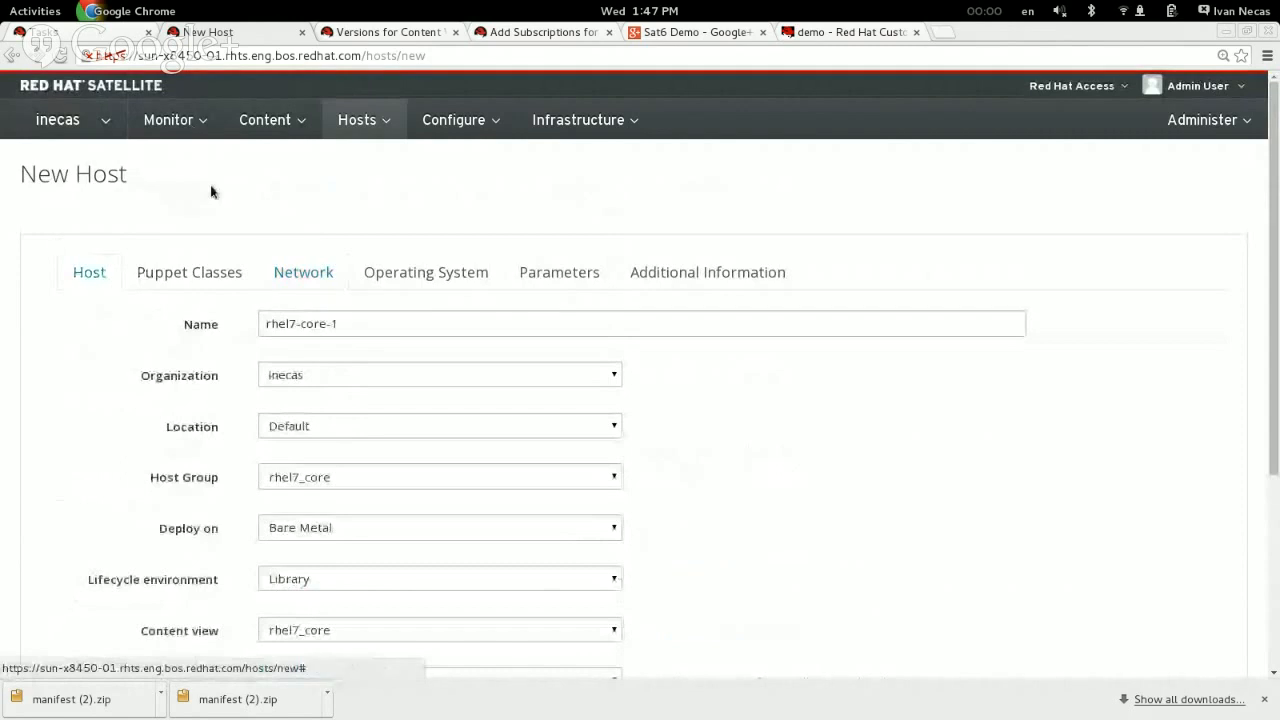
# Step: Set the host to deploy on libvirt (Libvirt)
pyautogui.scroll(-1, 586, 406)
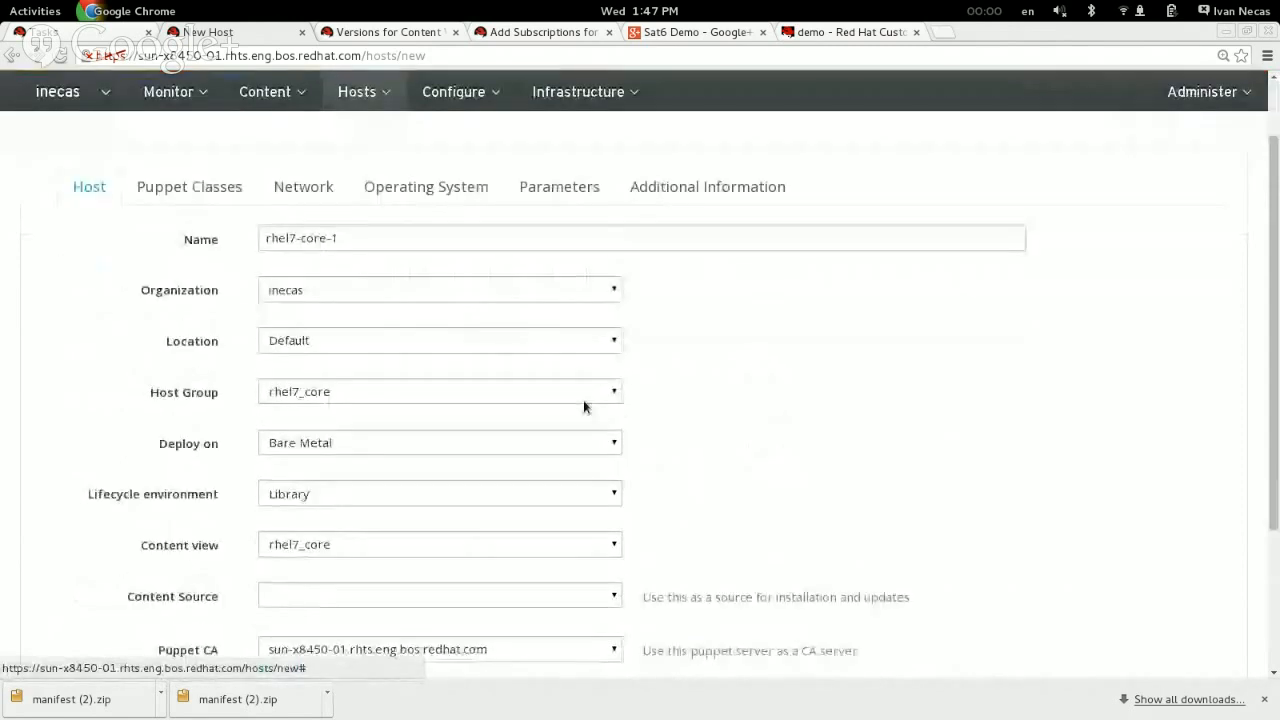
pyautogui.click(284, 444)
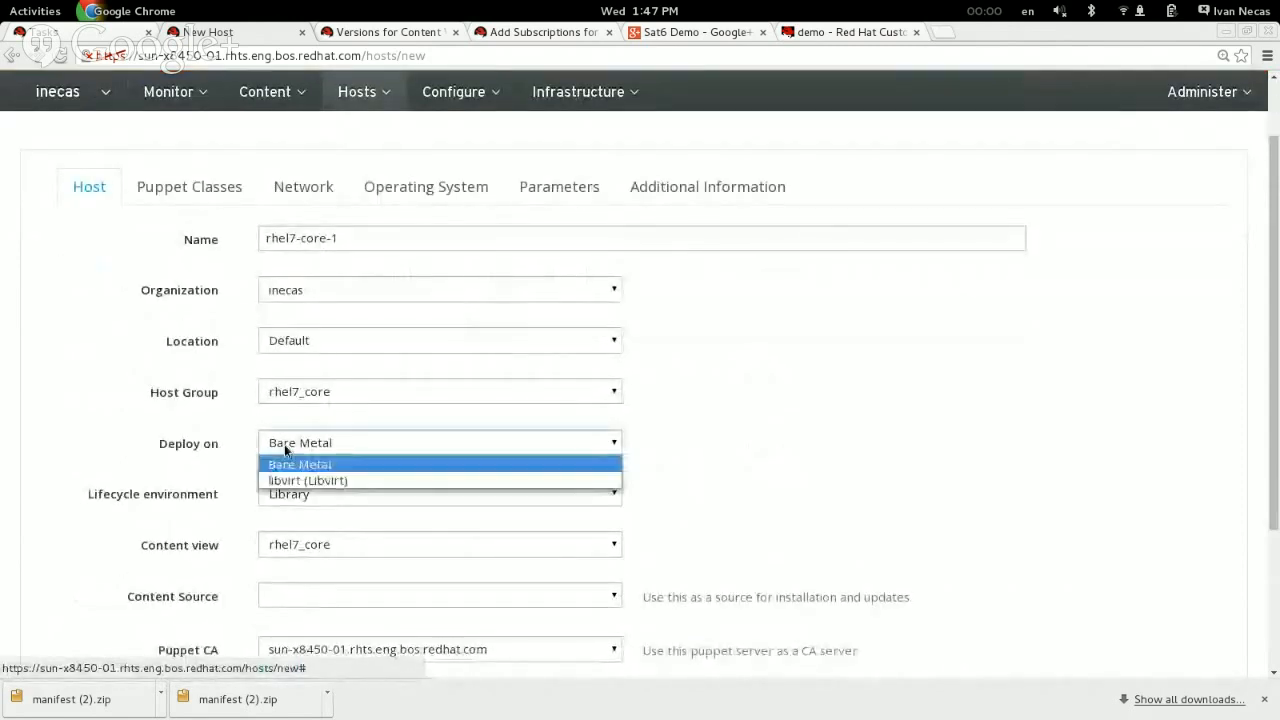
pyautogui.click(295, 480)
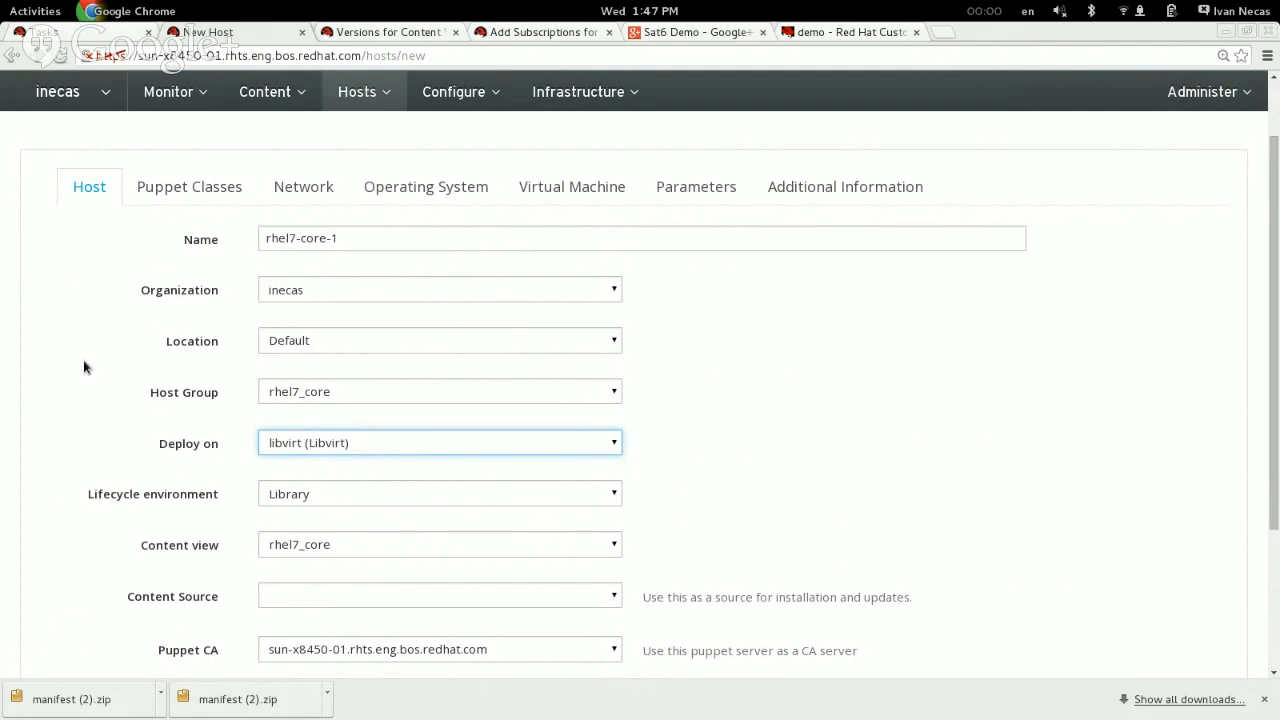
# Step: Check the libvirt host's network settings, in particular the suggested IP address of its primary interface
pyautogui.click(313, 196)
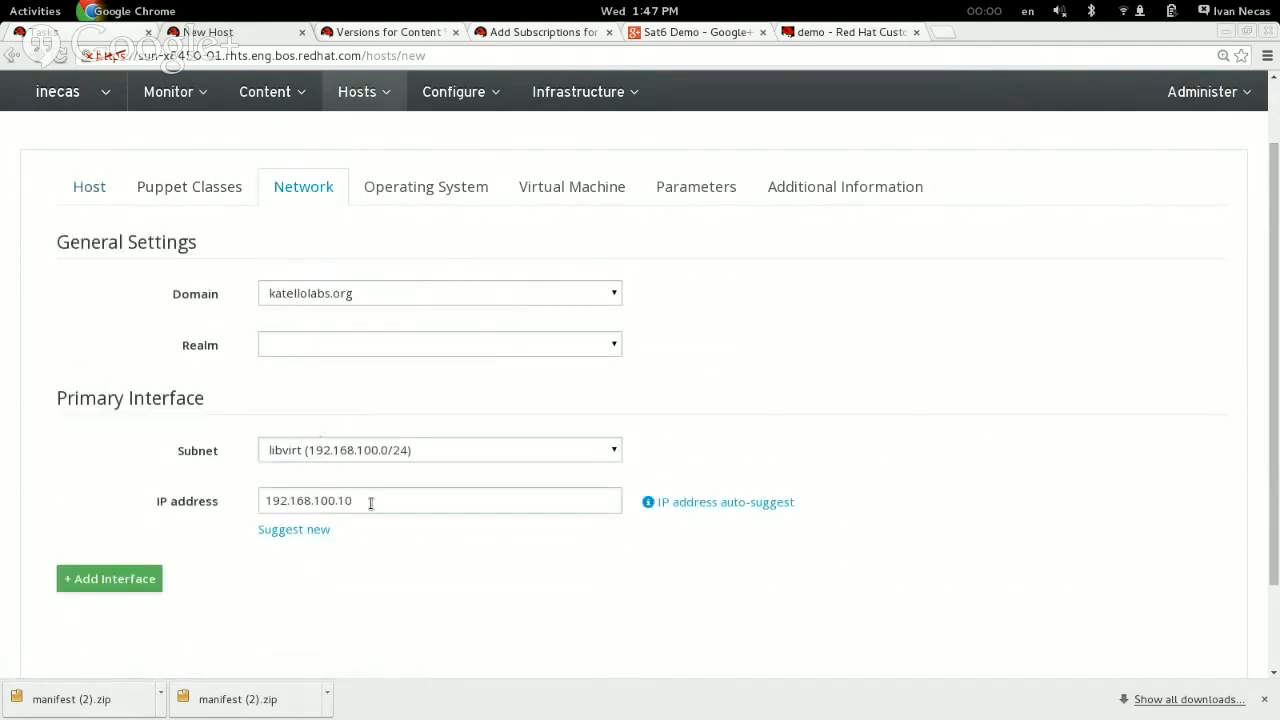
pyautogui.moveTo(370, 503); pyautogui.dragTo(240, 498)
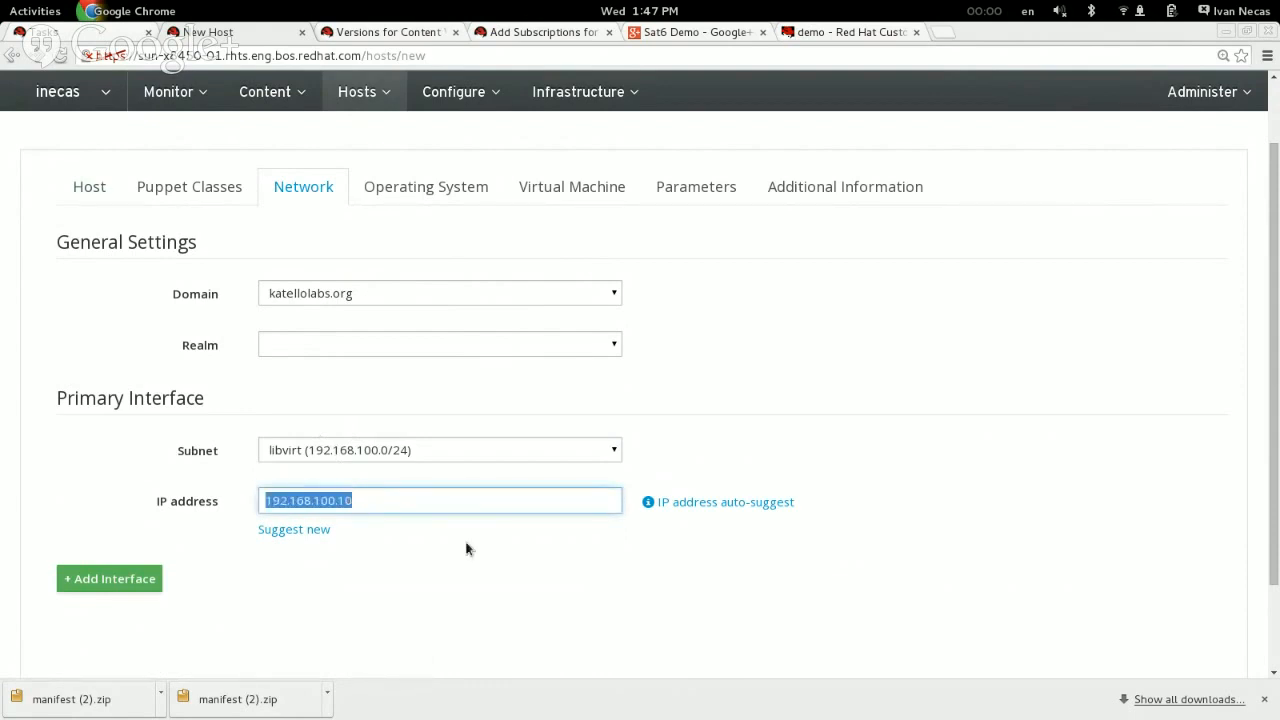
pyautogui.click(386, 505)
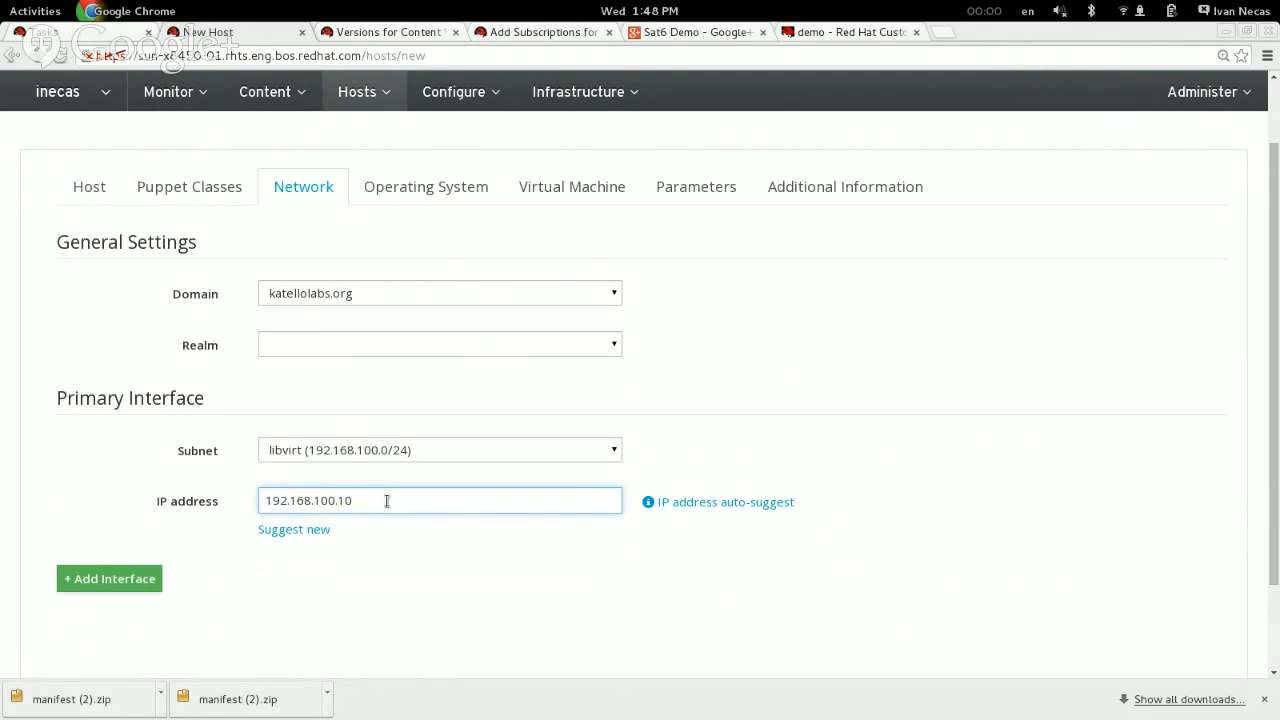
pyautogui.moveTo(380, 500); pyautogui.dragTo(209, 500)
pyautogui.click(209, 500)
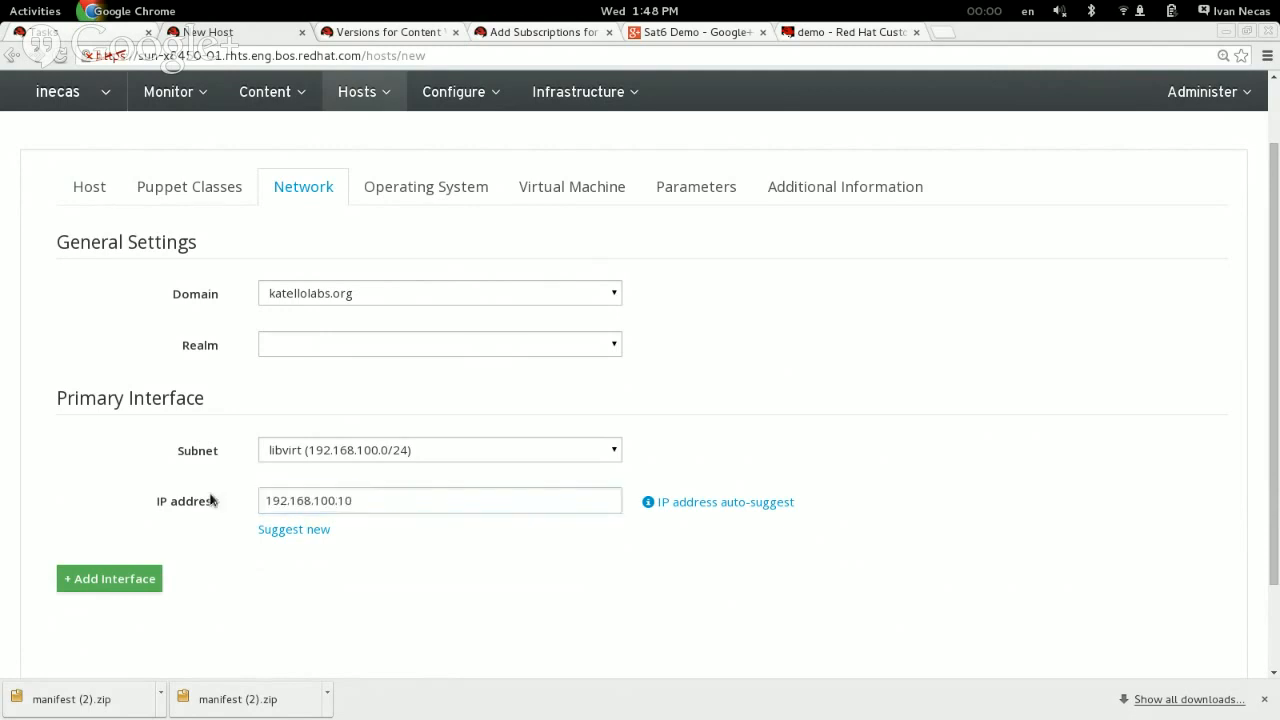
# Step: Review the host's operating system settings, including architecture, provisioning method, partition table and provisioning templates
pyautogui.click(430, 196)
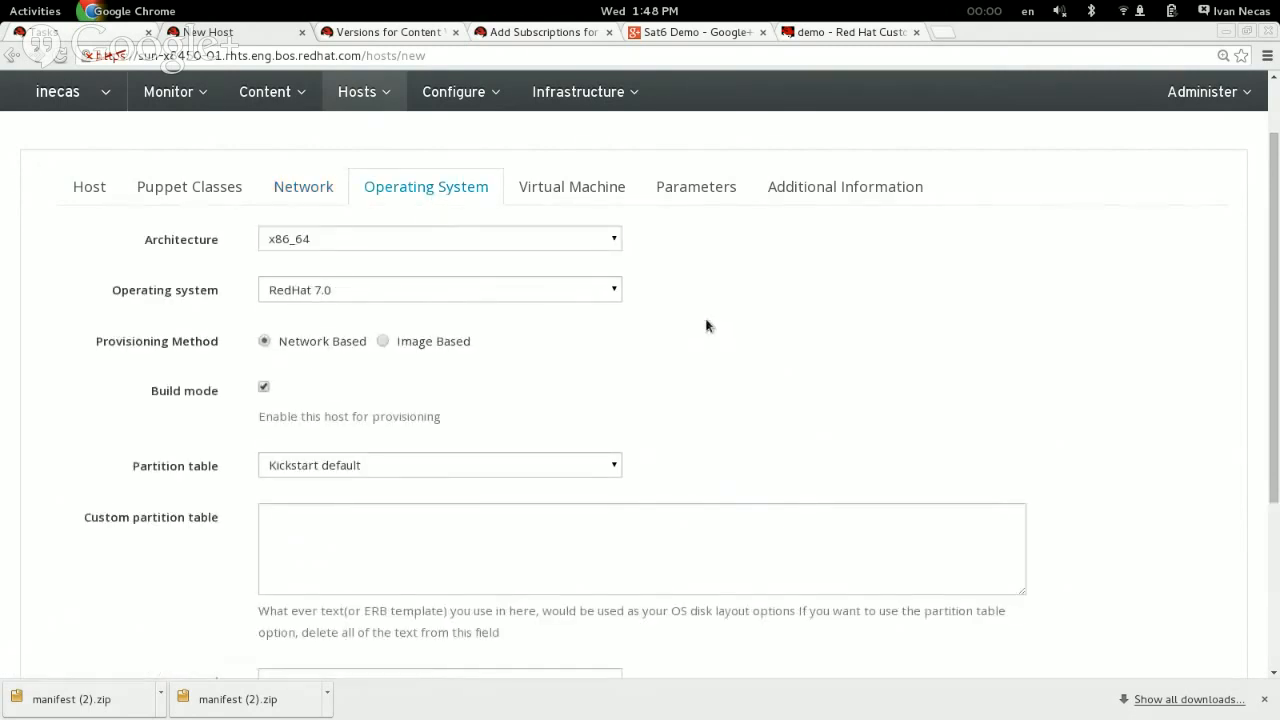
pyautogui.scroll(-4, 706, 322)
pyautogui.scroll(2, 706, 322)
pyautogui.scroll(-3, 706, 320)
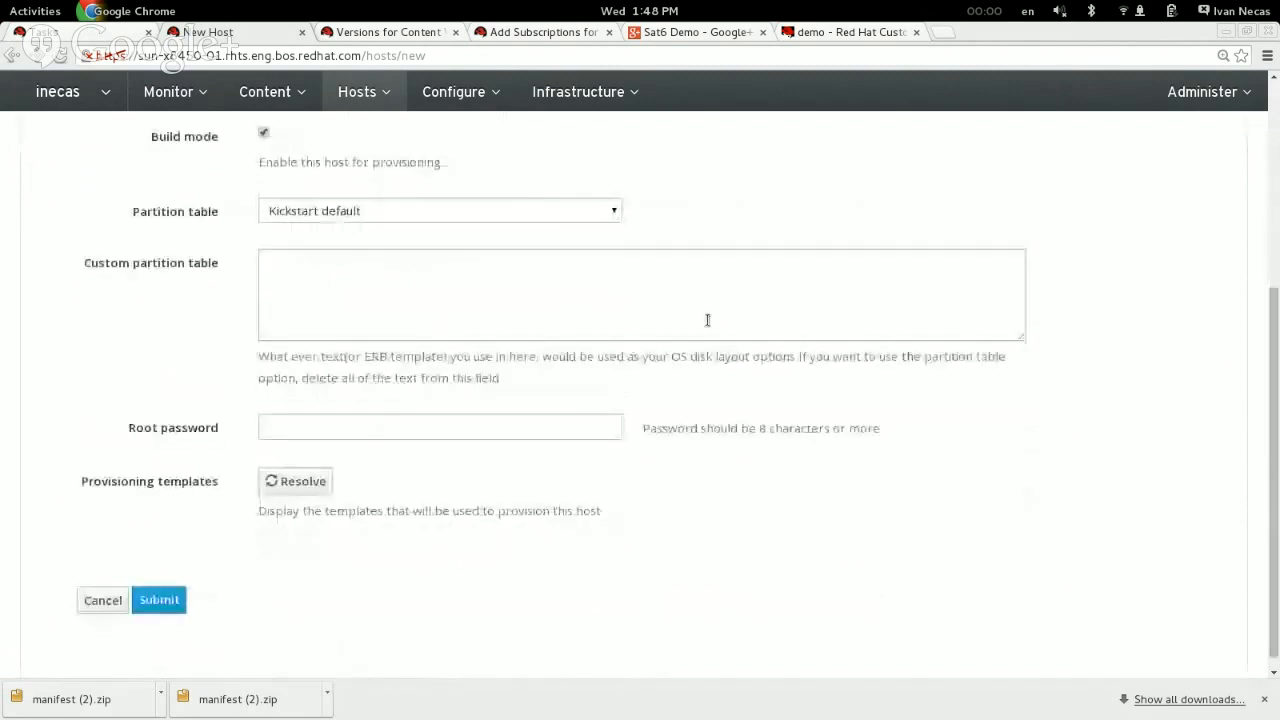
pyautogui.scroll(4, 706, 320)
# Step: Set the memory of the host's virtual machine to 1 GB
pyautogui.click(600, 148)
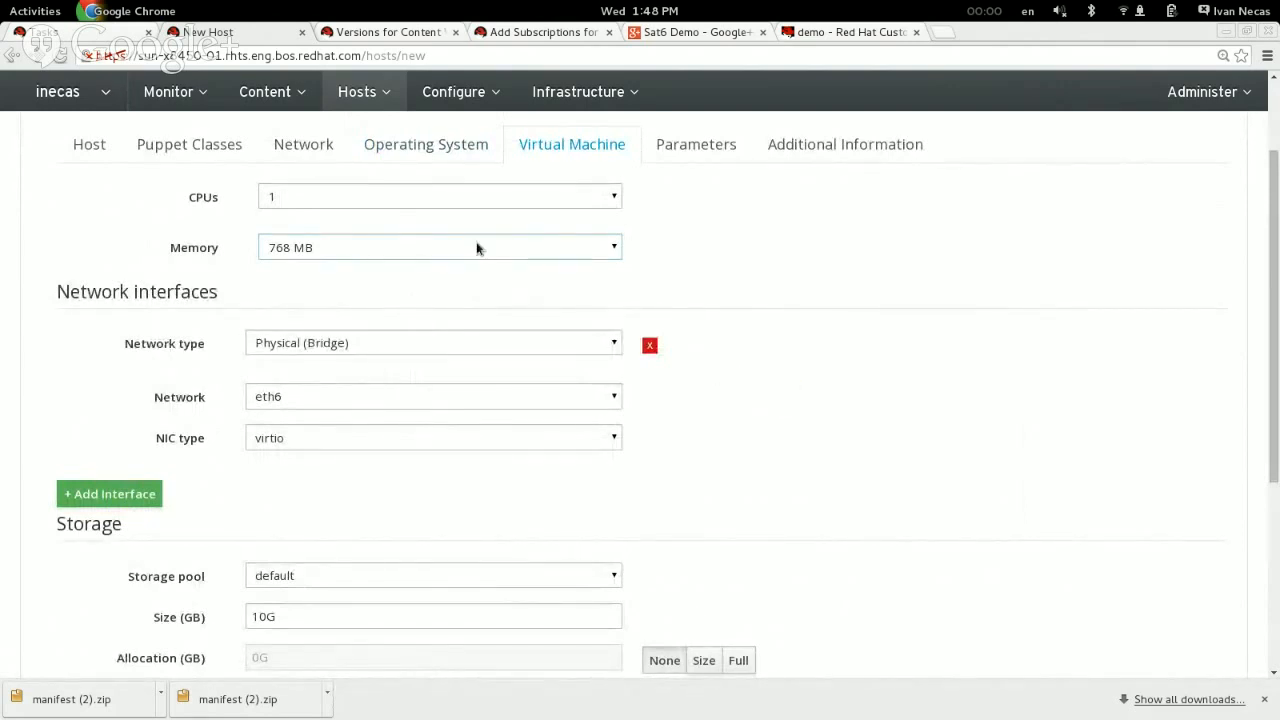
pyautogui.click(322, 252)
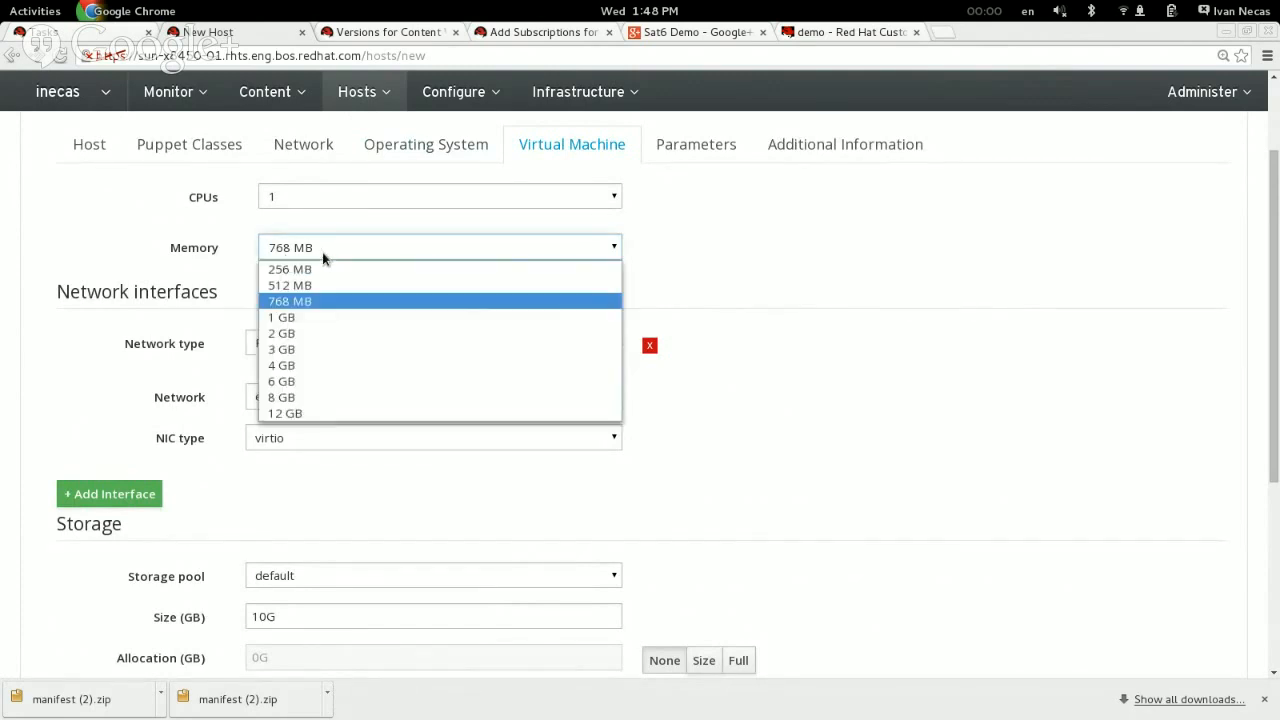
pyautogui.click(313, 317)
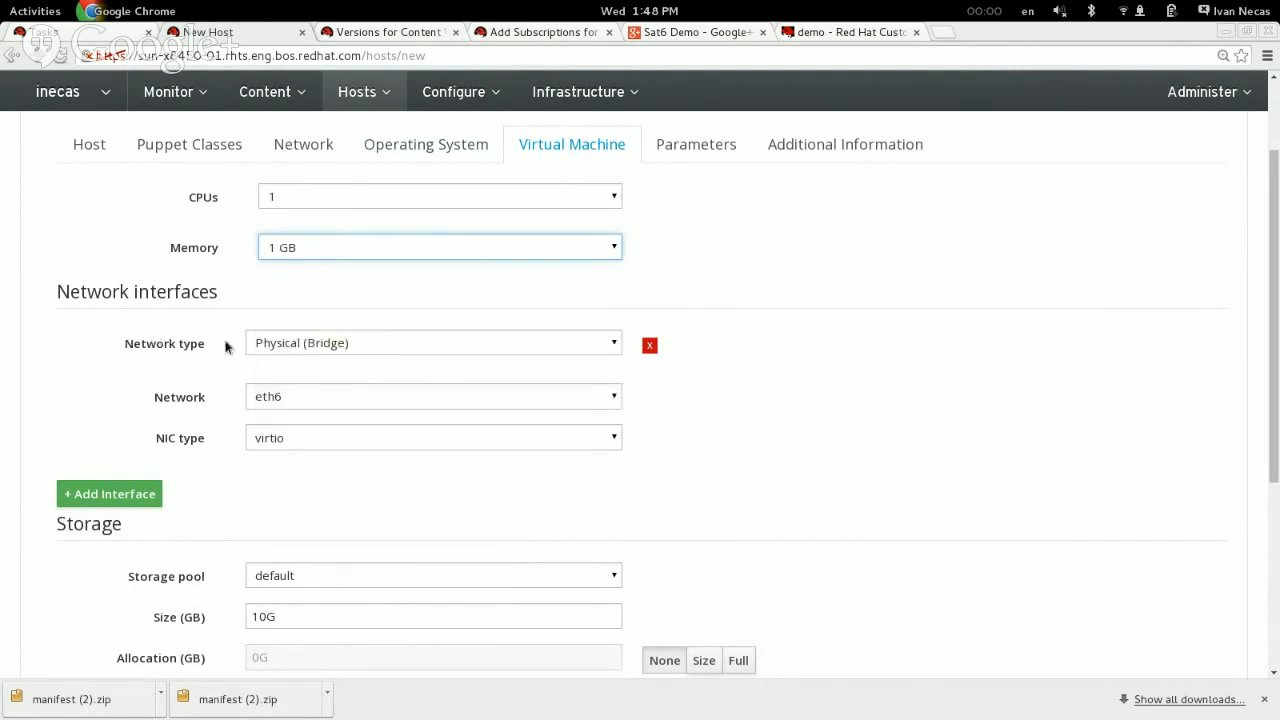
# Step: Set the virtual machine's network interface to network type Virtual (NAT) on the foreman network
pyautogui.click(274, 352)
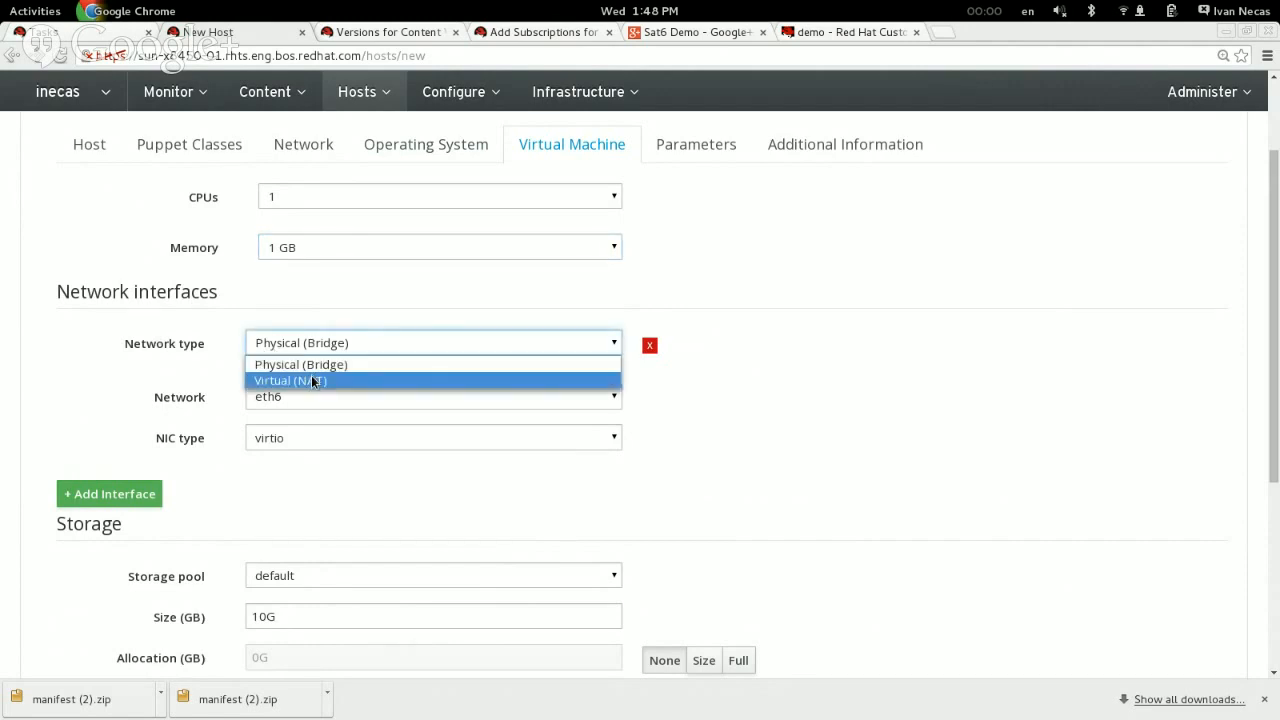
pyautogui.click(313, 381)
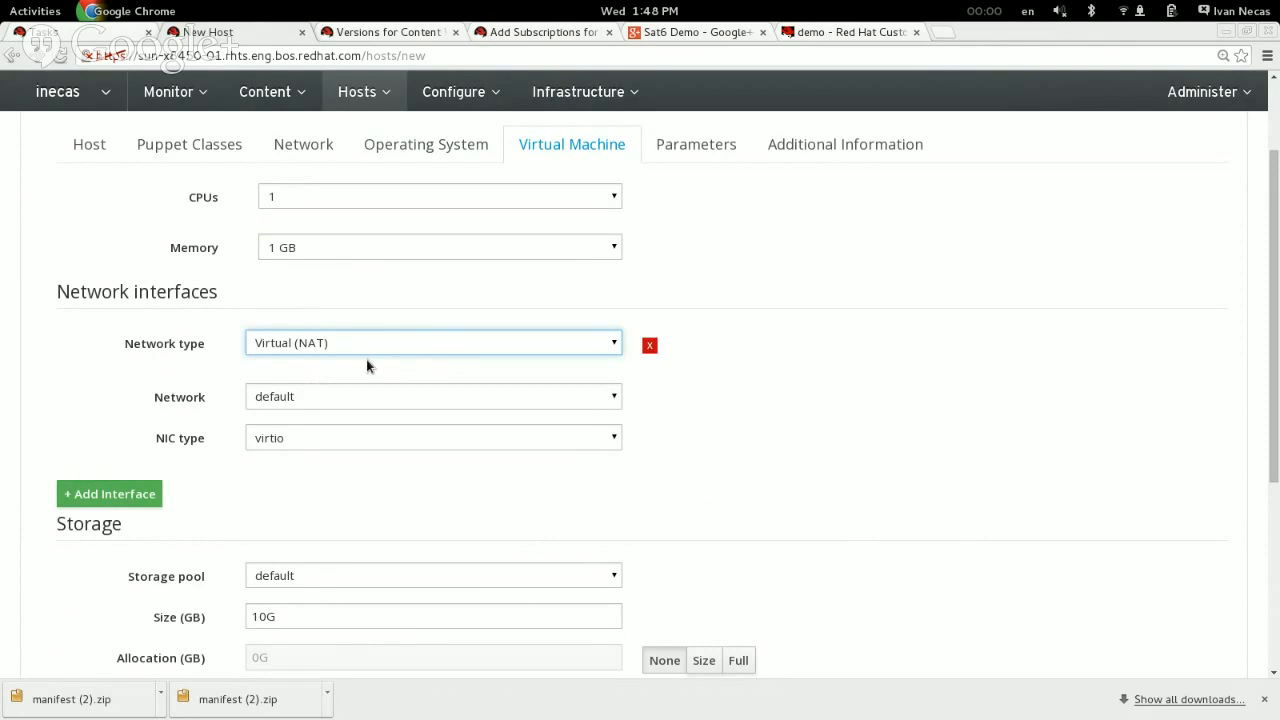
pyautogui.click(318, 398)
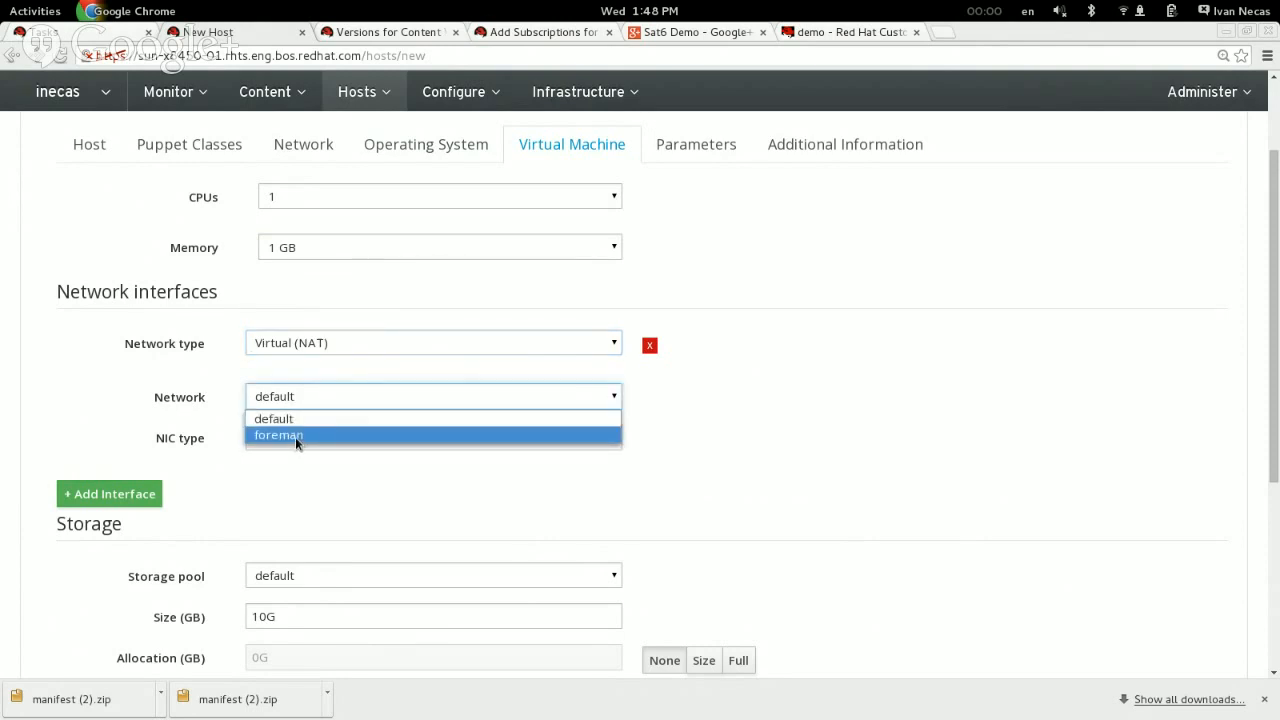
pyautogui.click(296, 437)
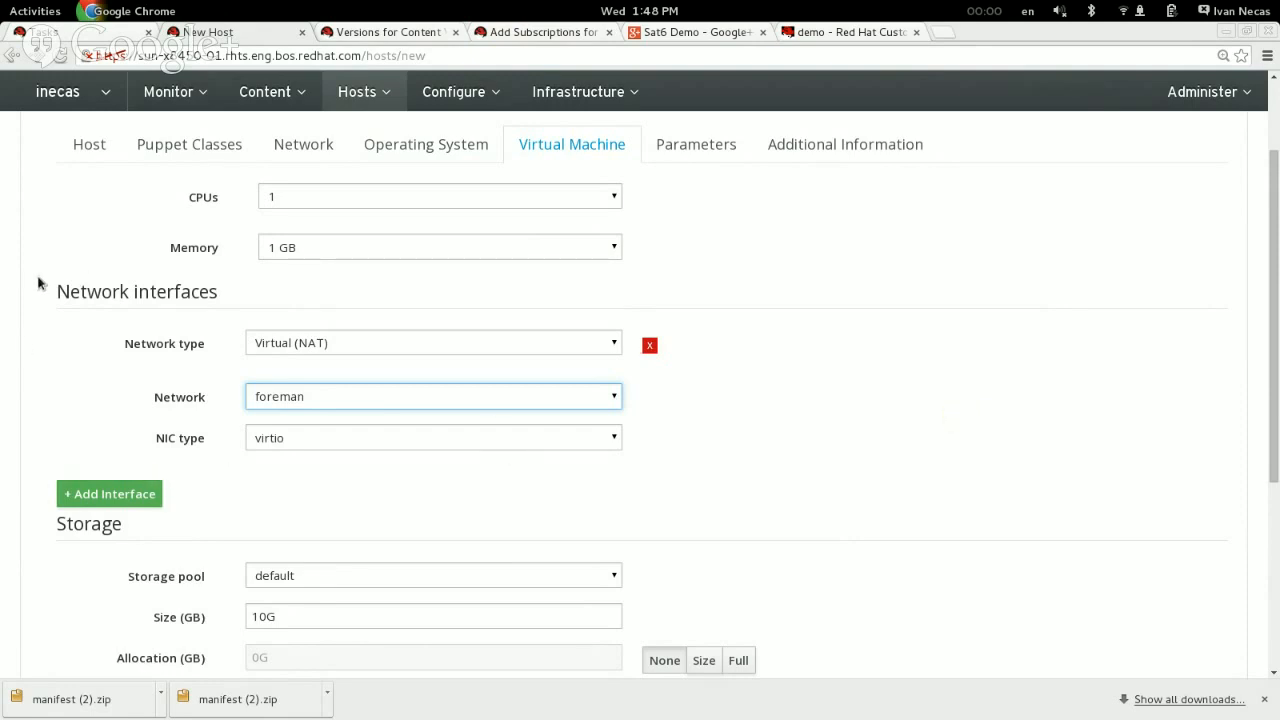
# Step: Review the virtual machine's storage settings and the parameters the host inherits
pyautogui.scroll(-3, 96, 297)
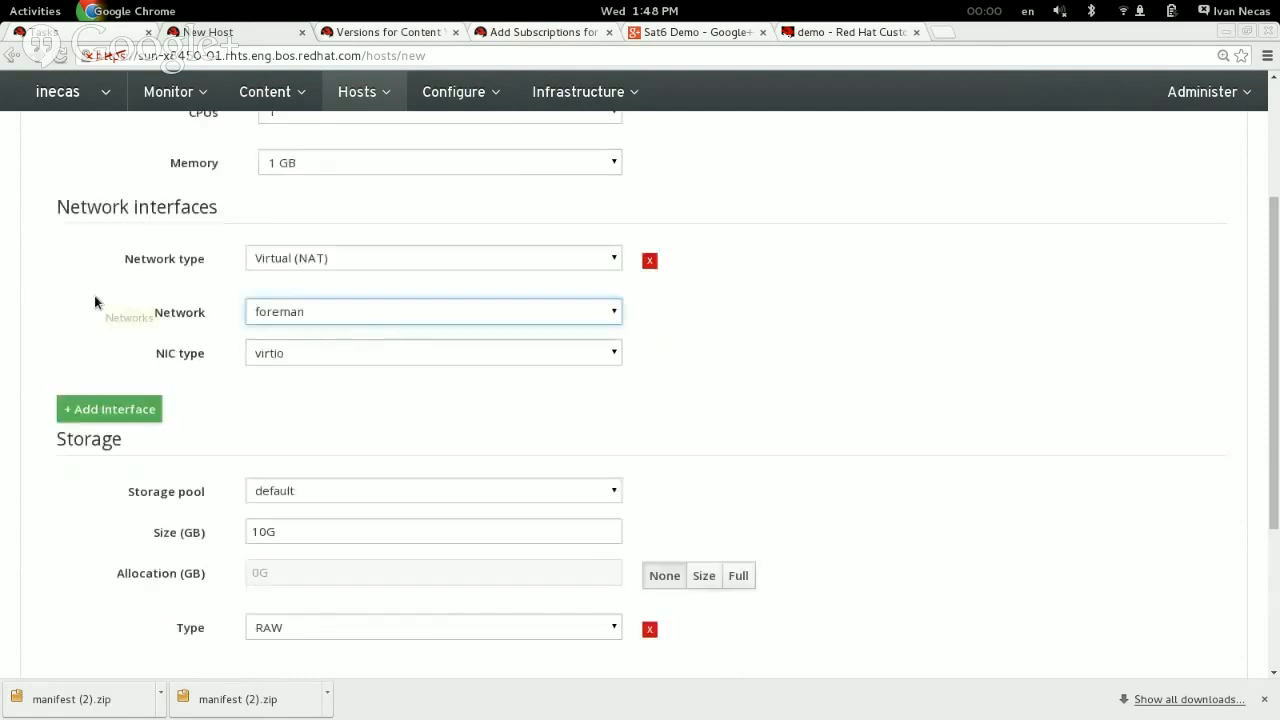
pyautogui.scroll(-4, 94, 295)
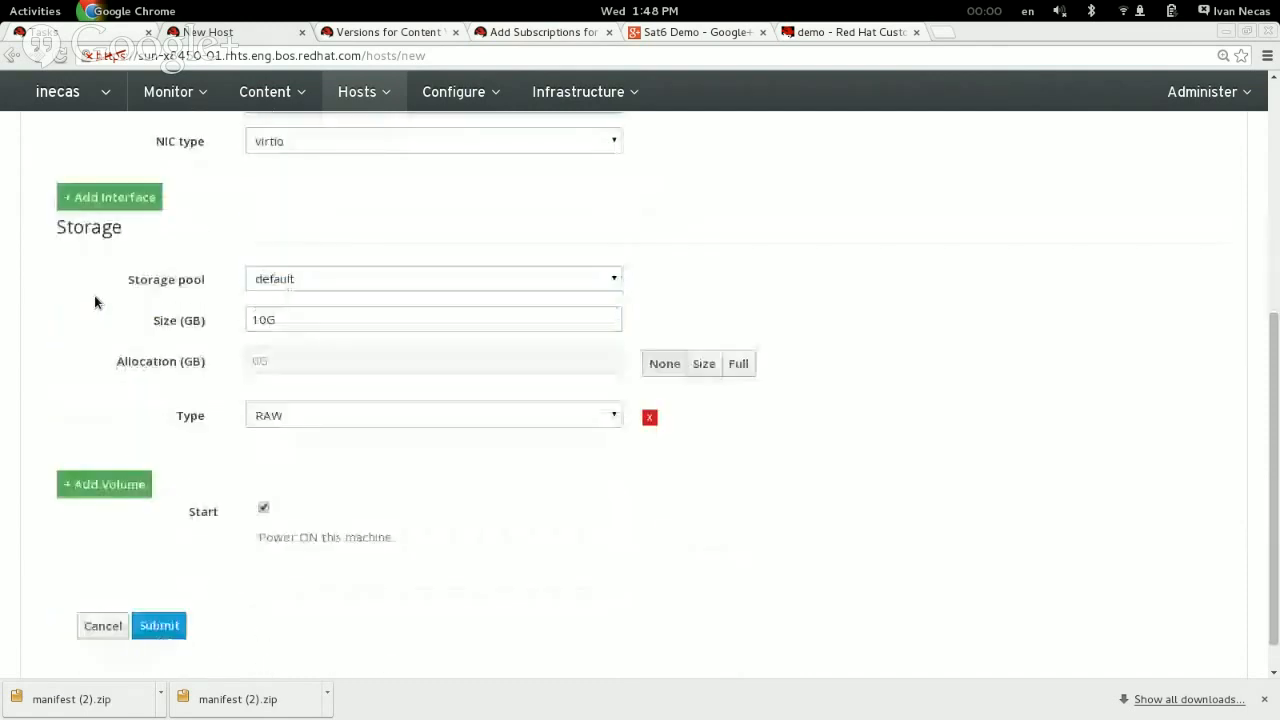
pyautogui.scroll(10, 199, 362)
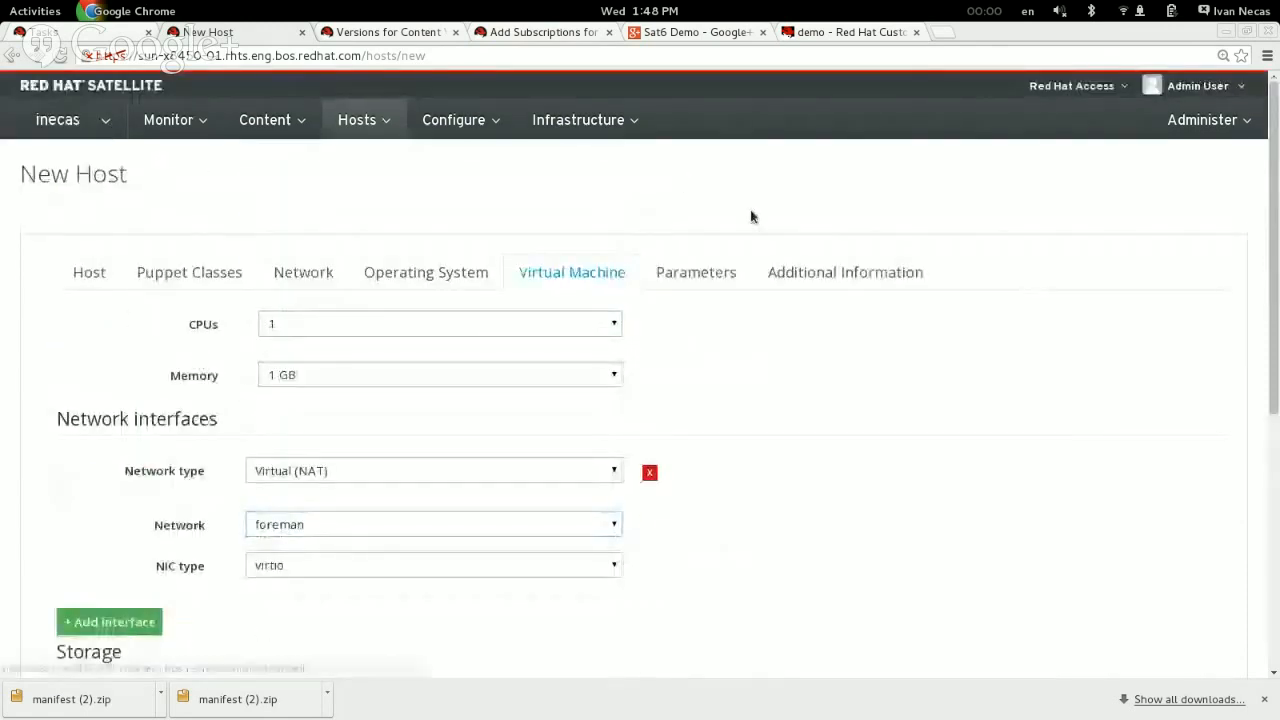
pyautogui.click(708, 276)
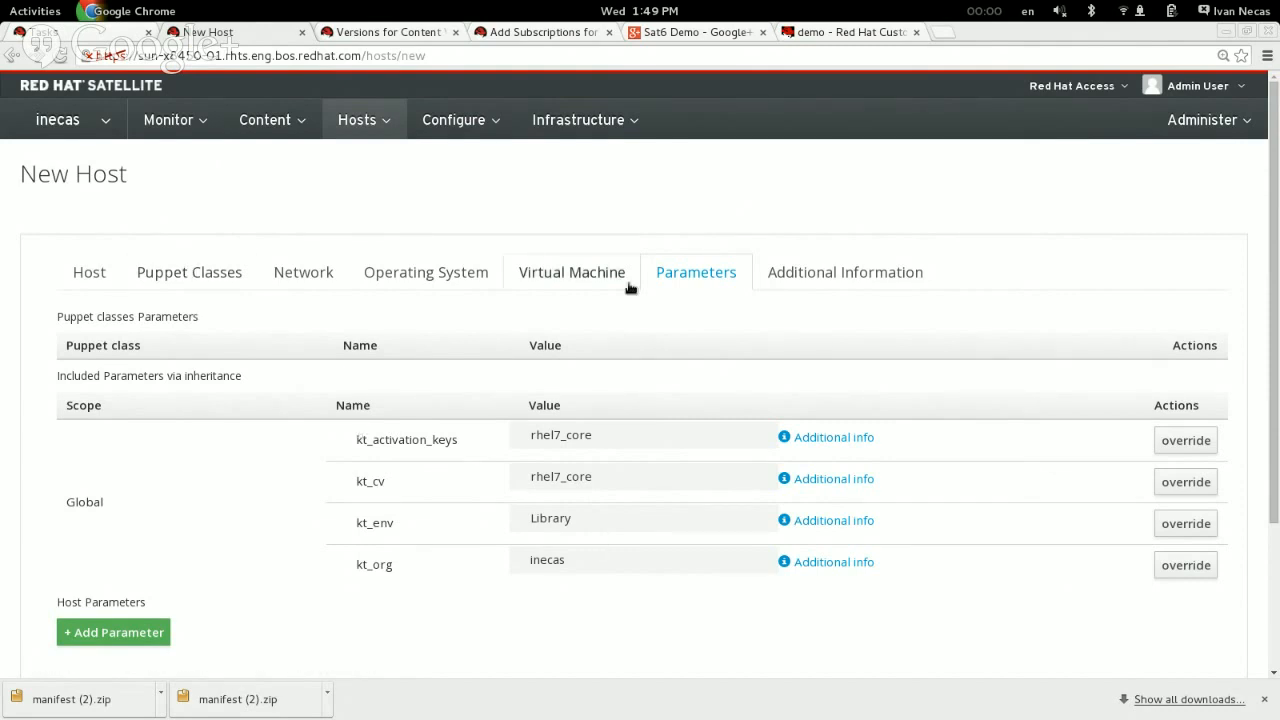
pyautogui.click(565, 272)
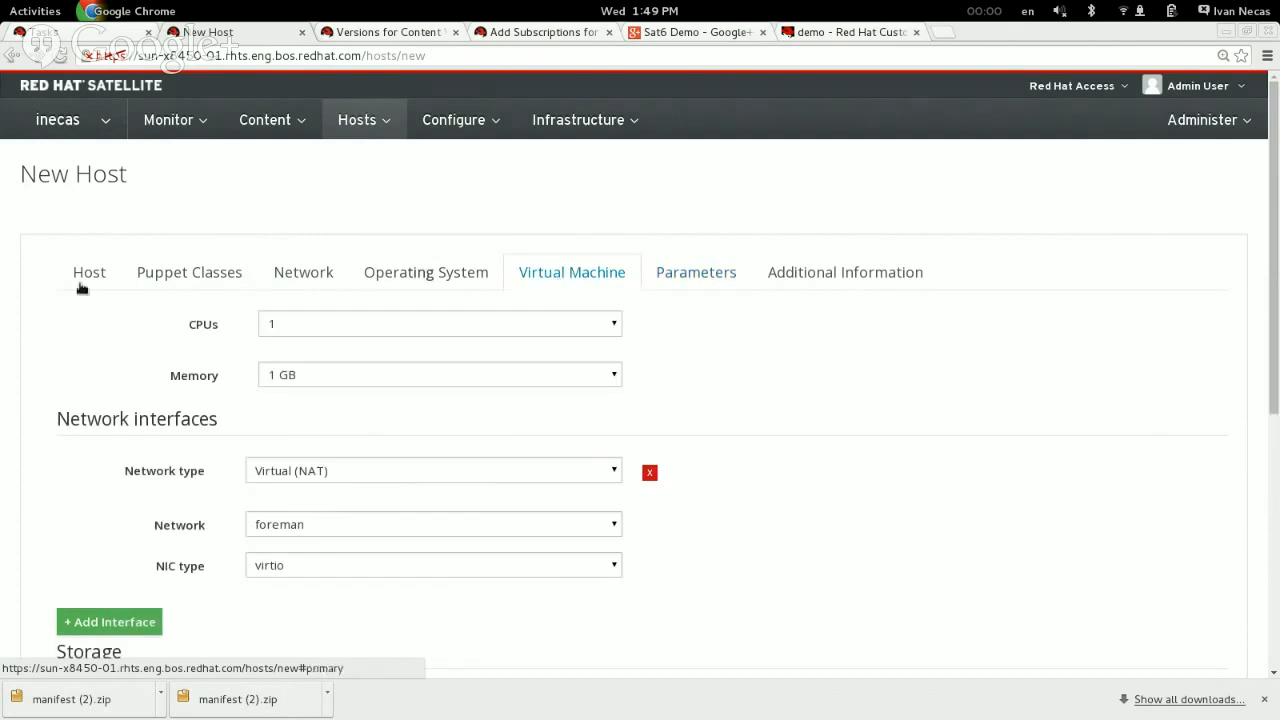
# Step: Check the host's general settings and submit the new host for provisioning on libvirt
pyautogui.click(99, 279)
pyautogui.scroll(-4, 67, 378)
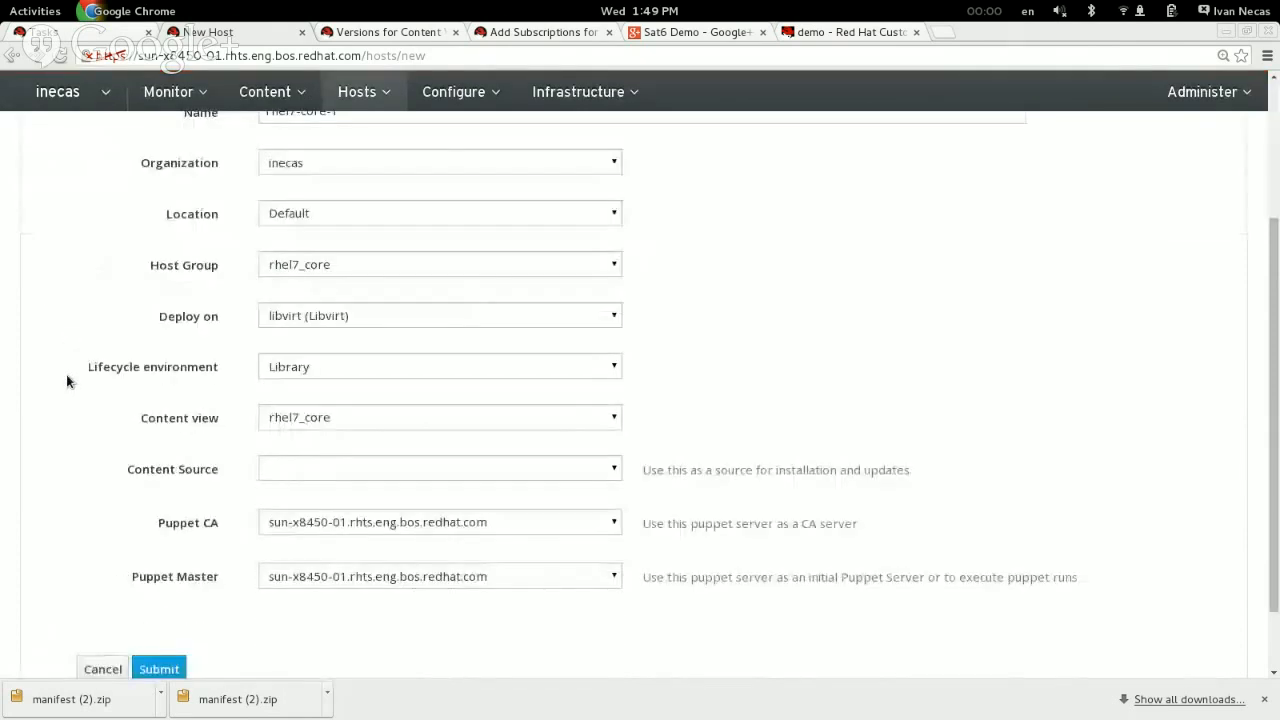
pyautogui.scroll(-1, 67, 380)
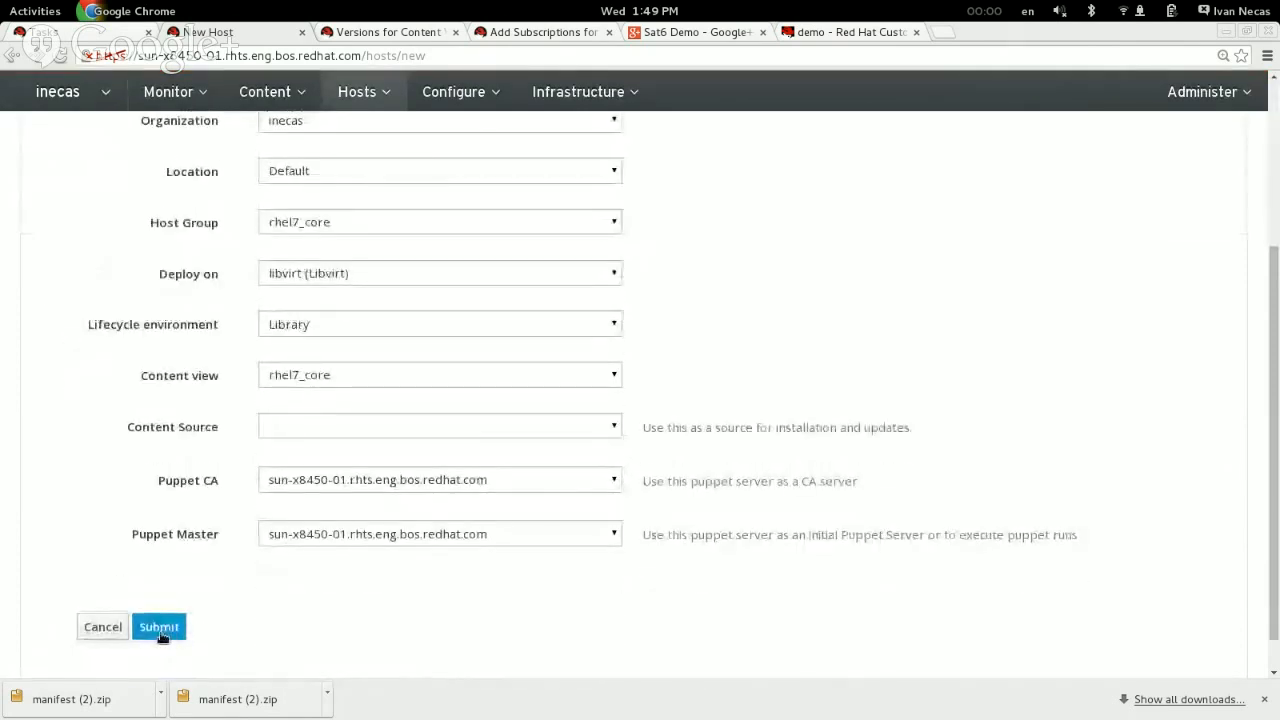
pyautogui.click(160, 628)
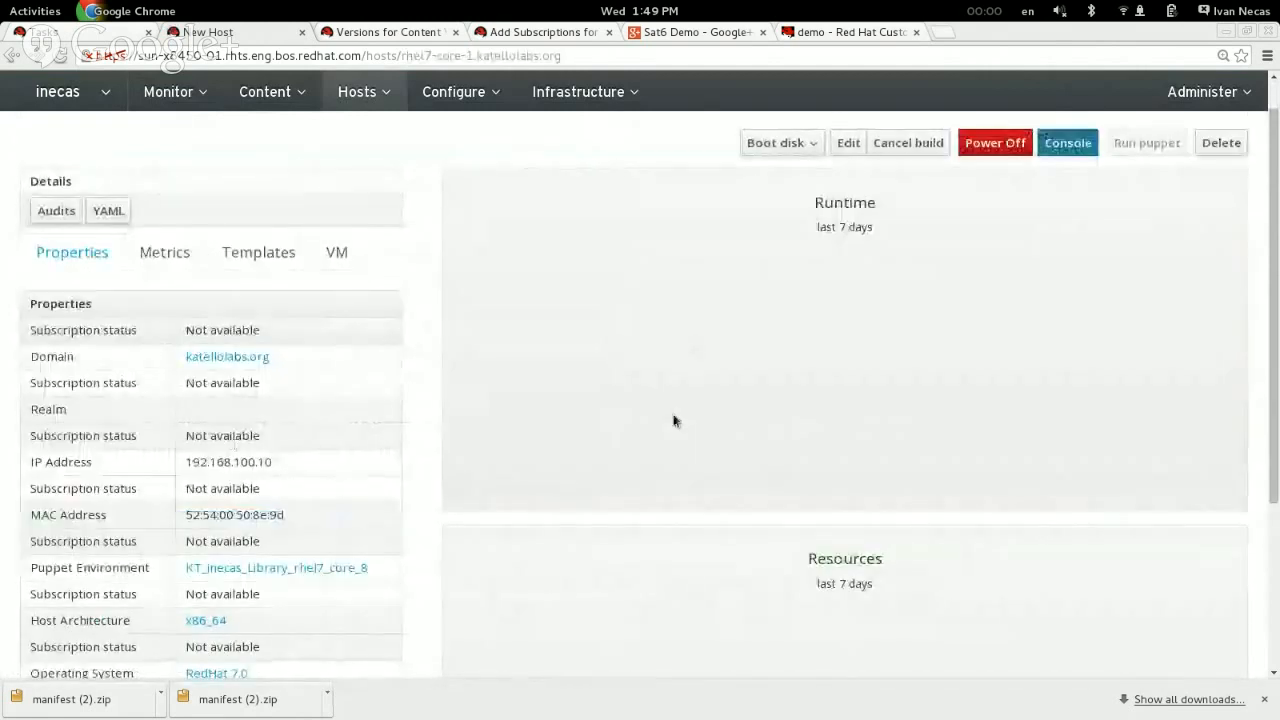
# Step: Open the new host's console and view its boot output
pyautogui.click(1080, 226)
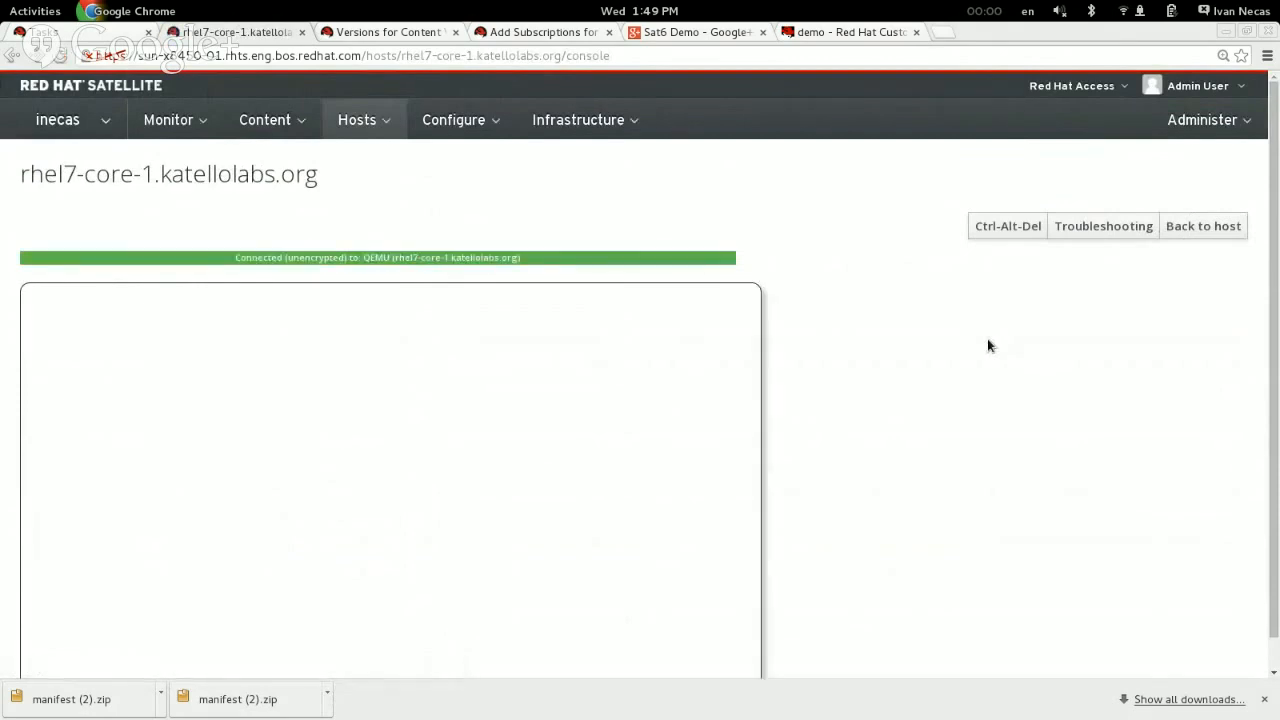
pyautogui.scroll(-1, 977, 425)
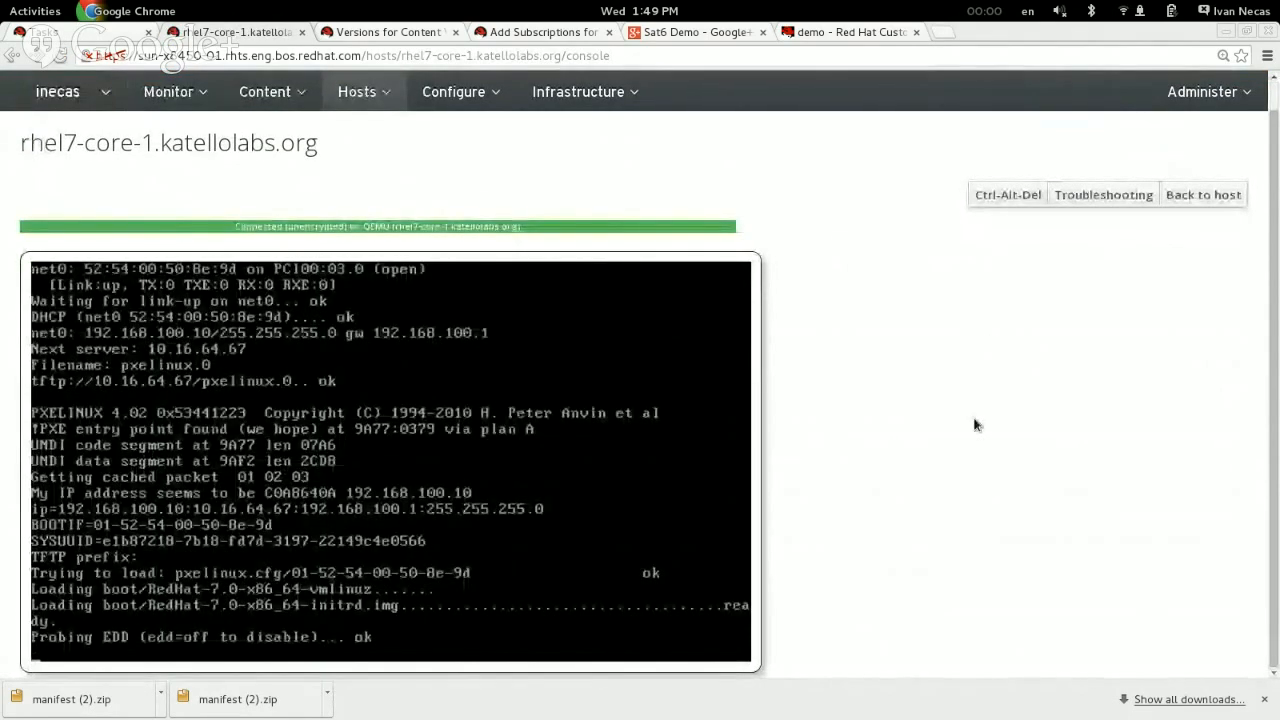
# Step: Mute the microphone in the Google+ Hangouts broadcast and return to the host's console in Google Chrome
pyautogui.click(731, 32)
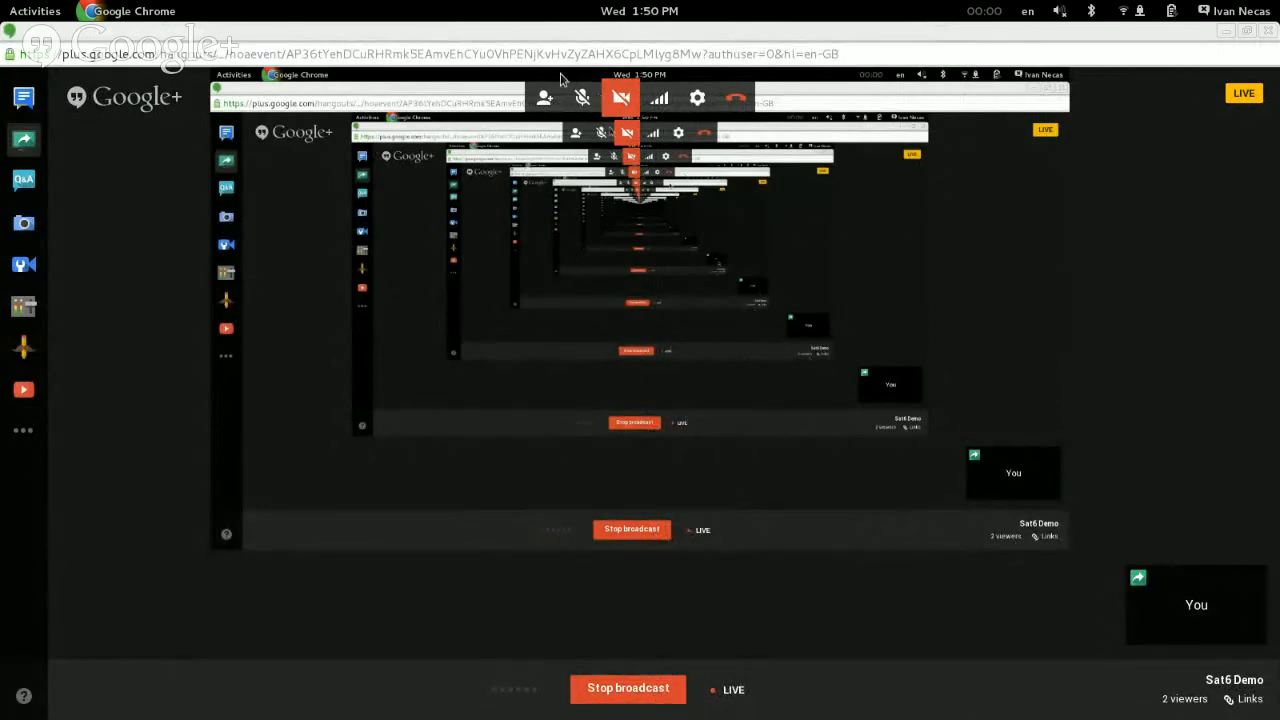
pyautogui.click(586, 100)
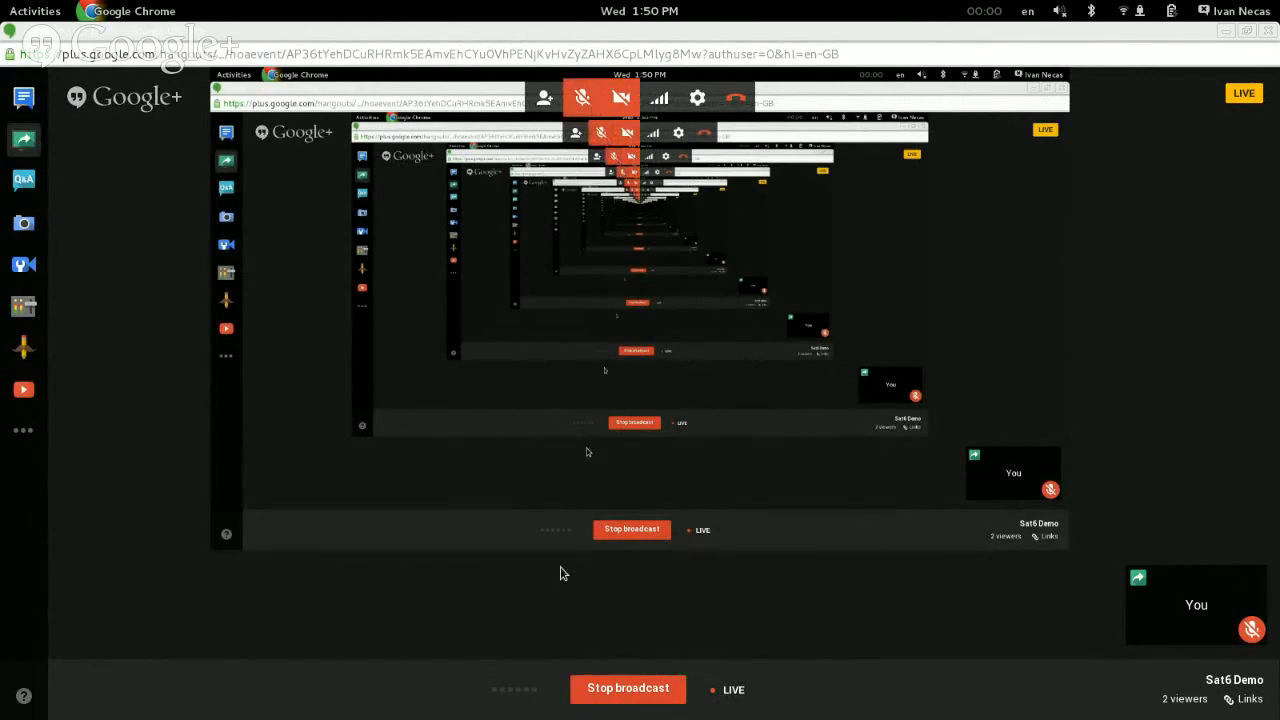
pyautogui.hotkey('alt', 'Tab')
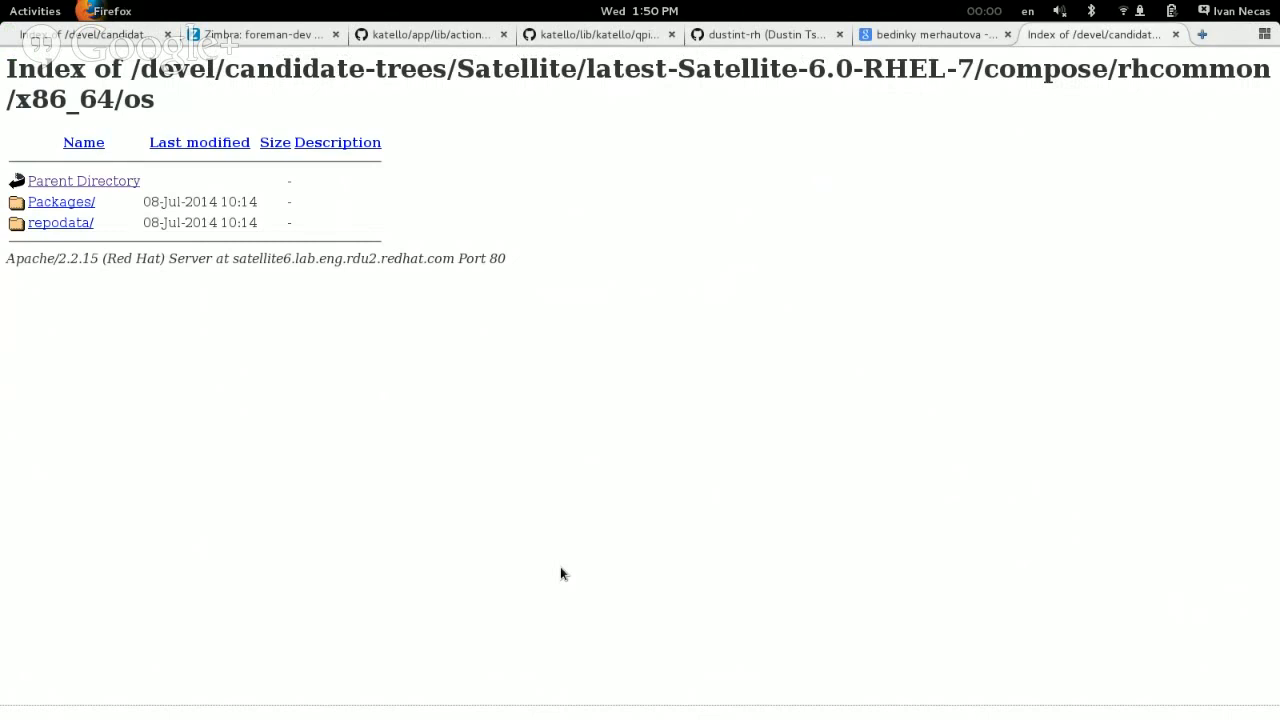
pyautogui.hotkey('alt', 'Tab')
pyautogui.hotkey('alt', 'Tab')
pyautogui.hotkey('alt', 'shift', 'Tab')
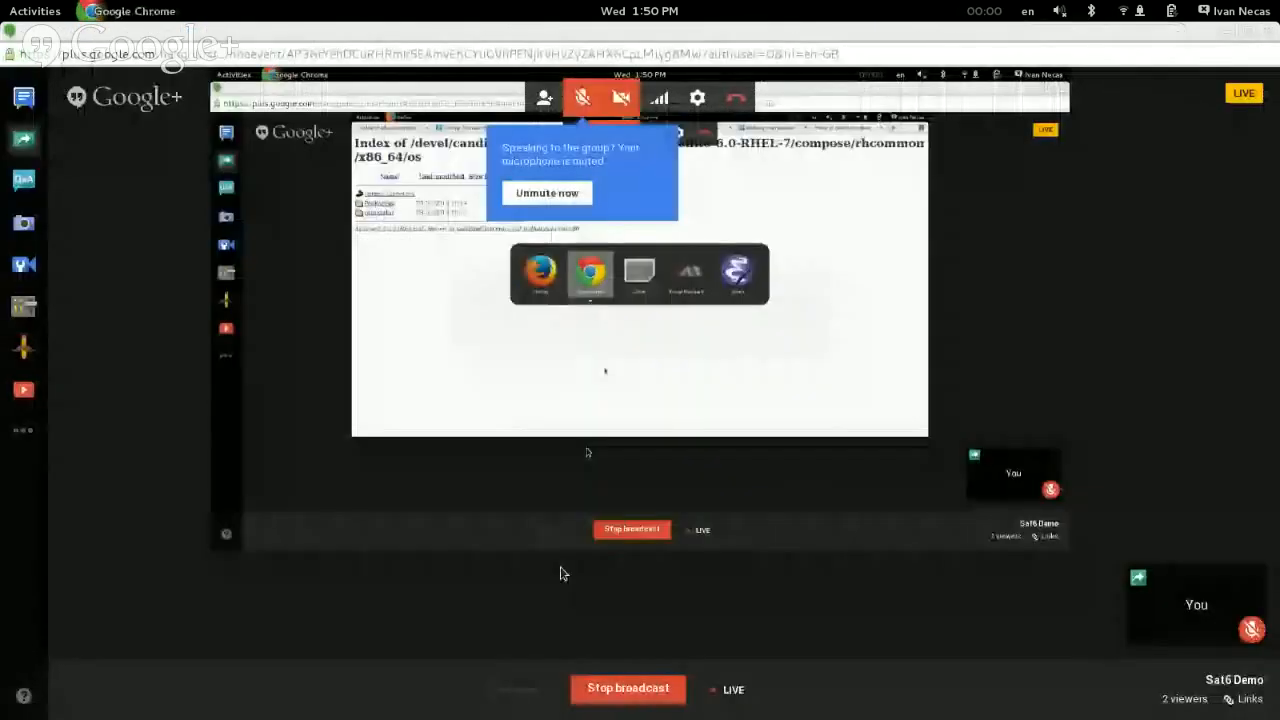
pyautogui.hotkey('alt', 'Tab')
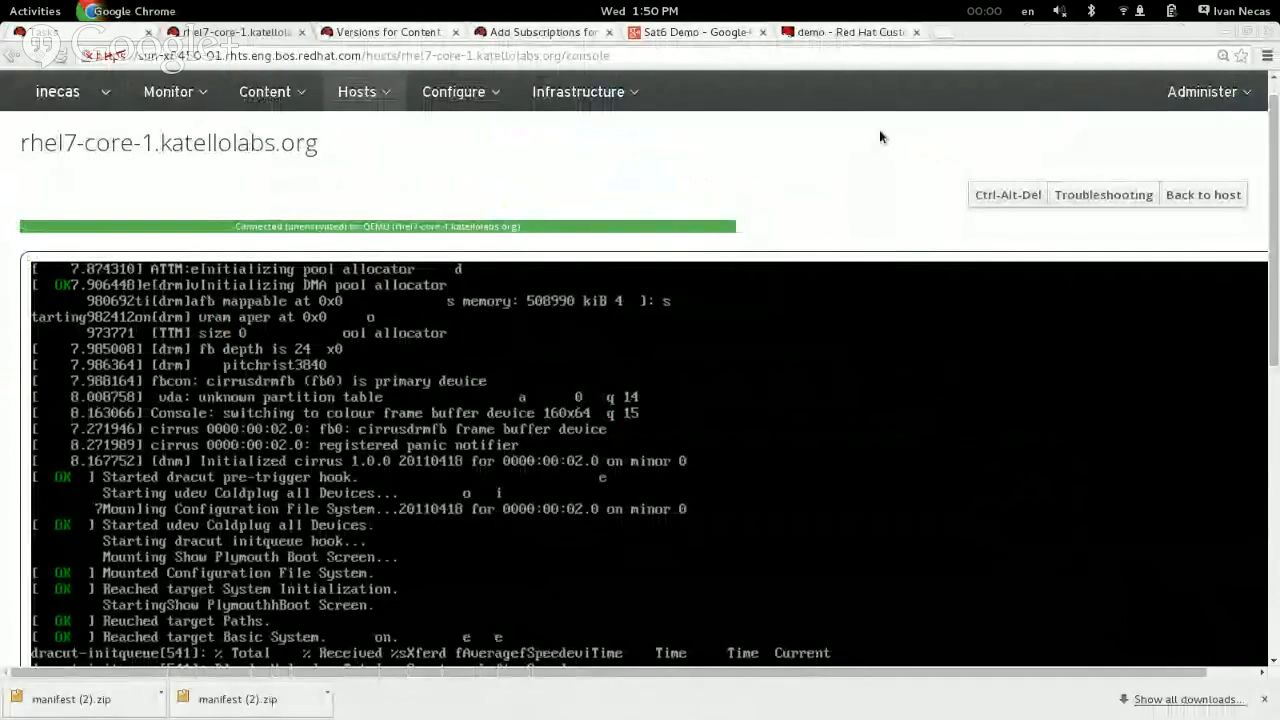
# Step: Follow the installation output in the rhel7-core-1 console, returning to its window from the desktop overview
pyautogui.scroll(-3, 880, 131)
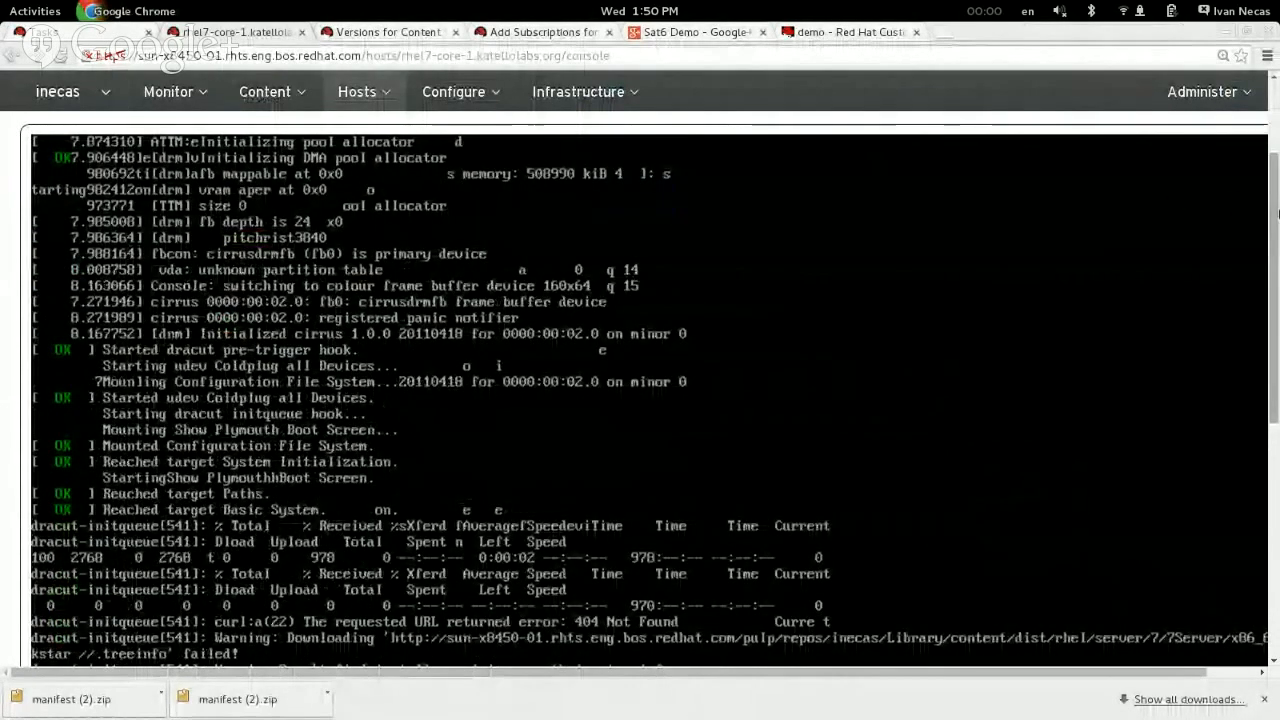
pyautogui.scroll(3, 1277, 212)
pyautogui.scroll(-3, 1277, 212)
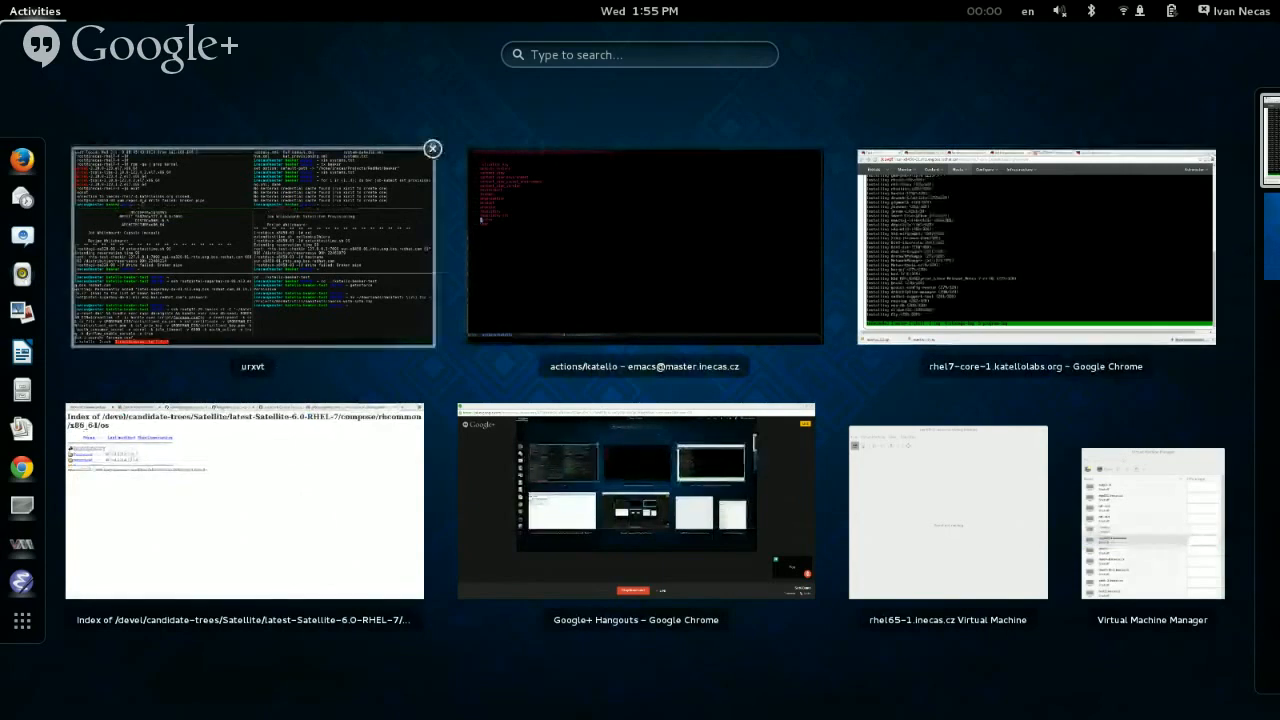
pyautogui.click(977, 249)
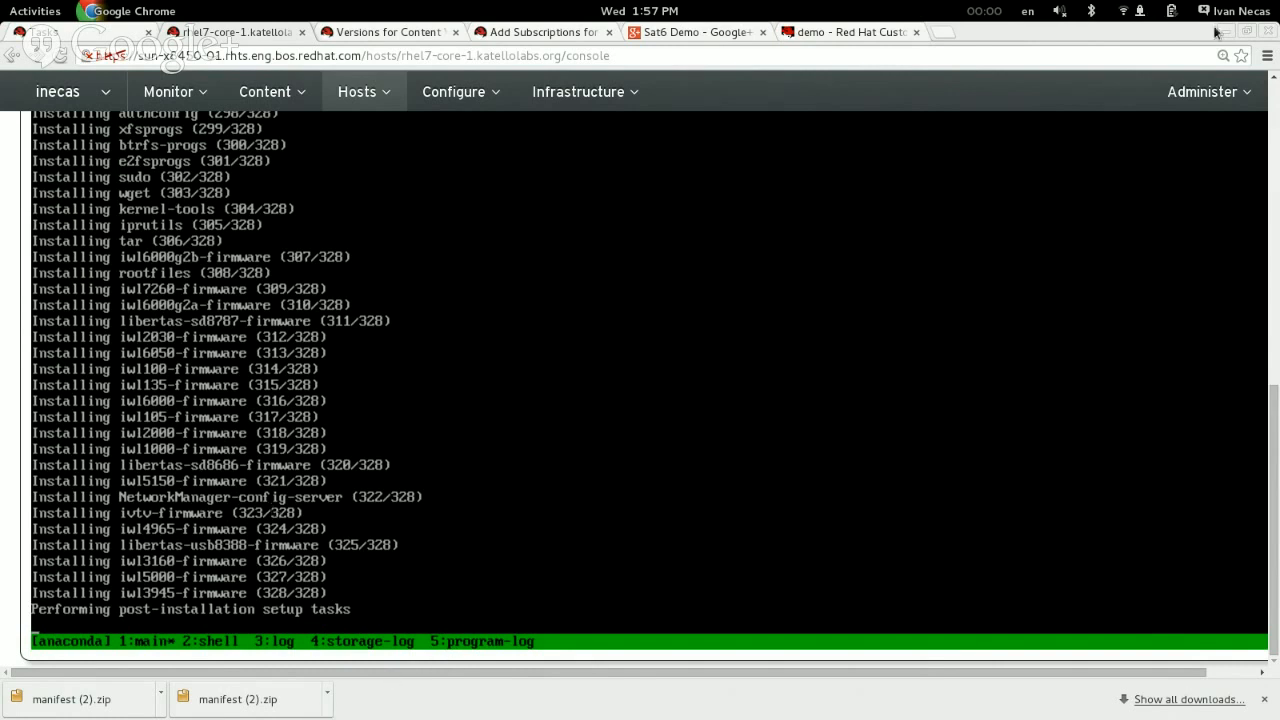
# Step: Quit Google Chrome to end the session
pyautogui.click(1244, 11)
pyautogui.click(1244, 11)
pyautogui.click(91, 12)
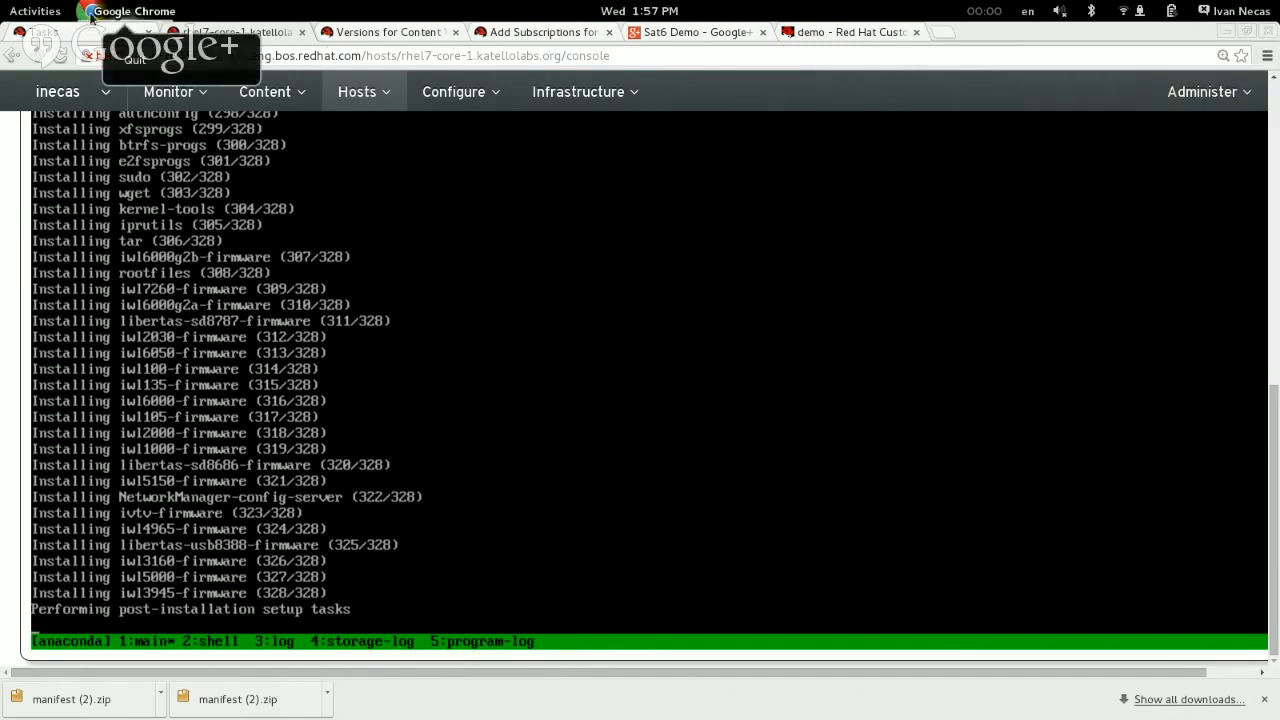
pyautogui.click(135, 60)
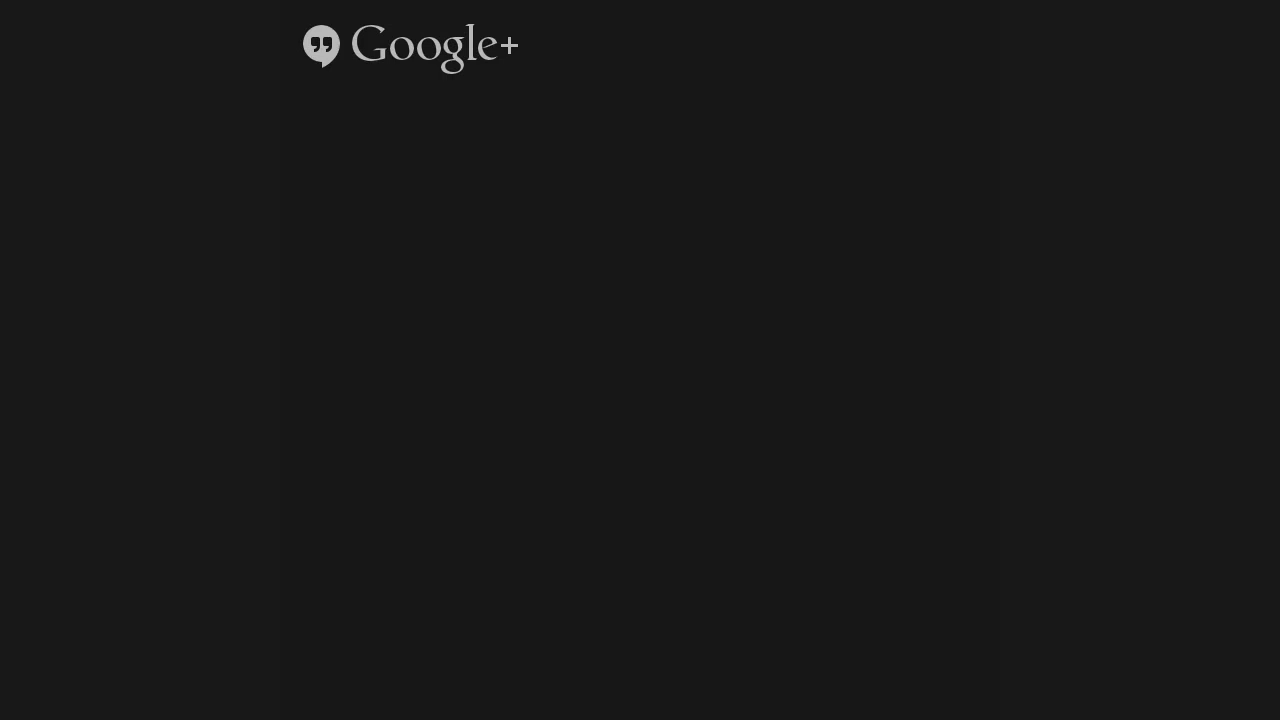